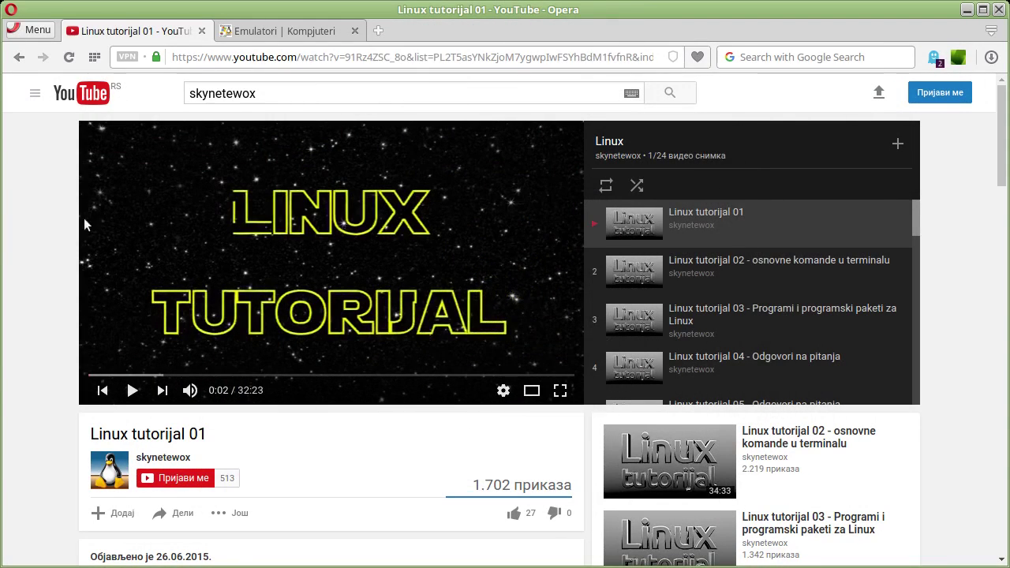
Scroll up and down the YouTube tutorial page in Opera.
scroll(44, 222, down, 5)
scroll(47, 201, down, 4)
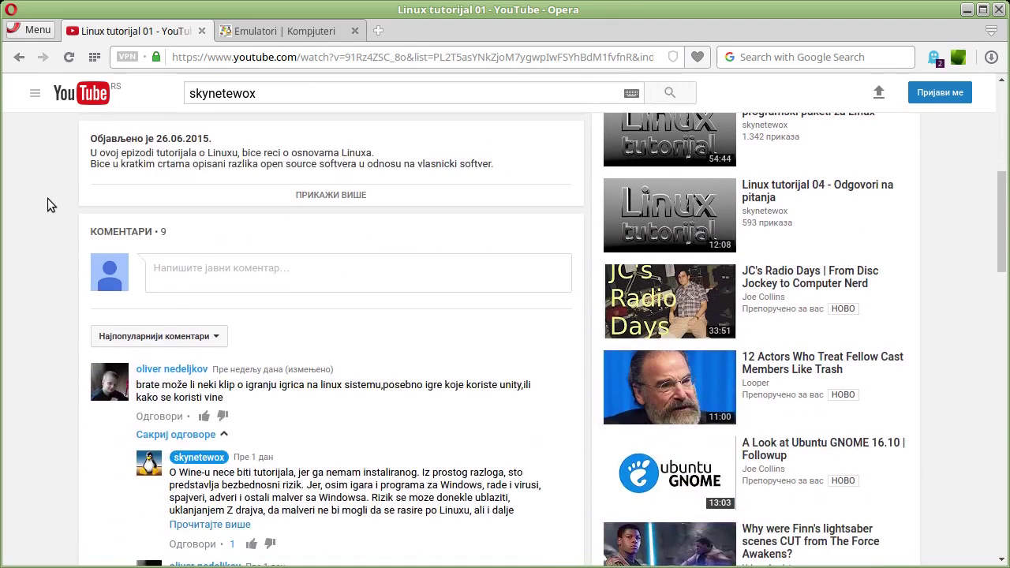
scroll(48, 197, up, 4)
scroll(49, 197, down, 5)
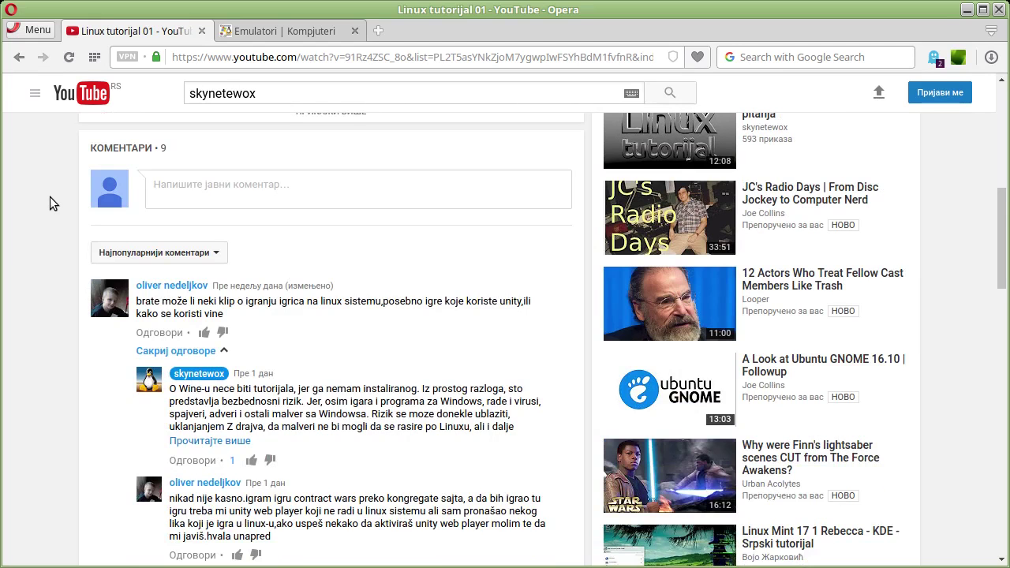
scroll(50, 196, down, 2)
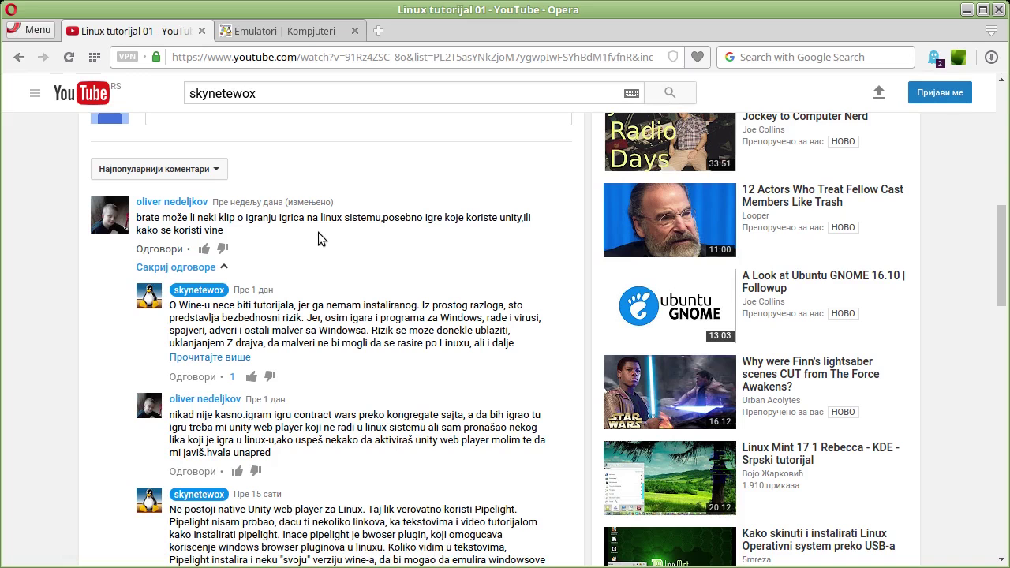
scroll(318, 232, down, 1)
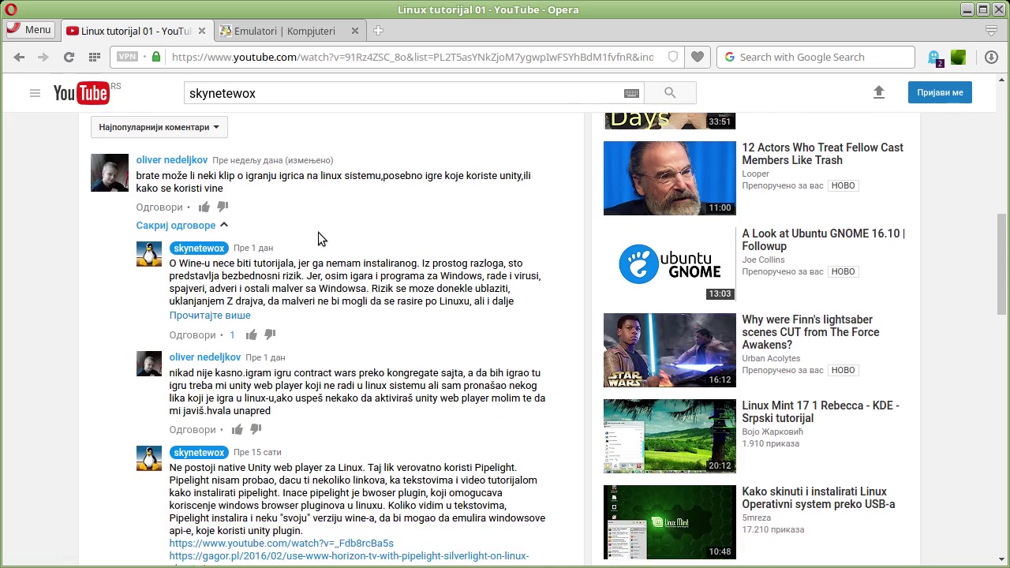
scroll(33, 274, up, 10)
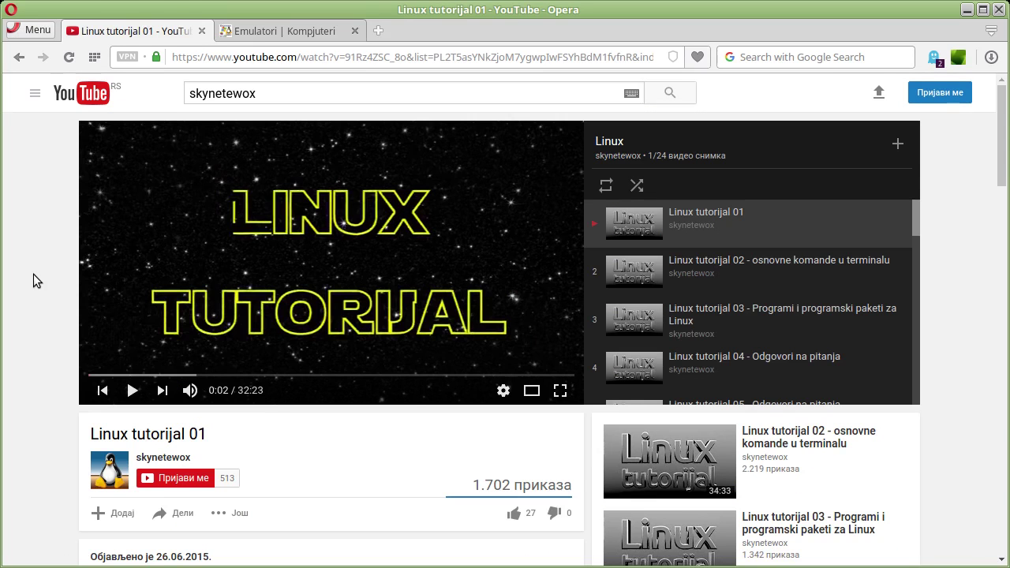
scroll(33, 274, down, 3)
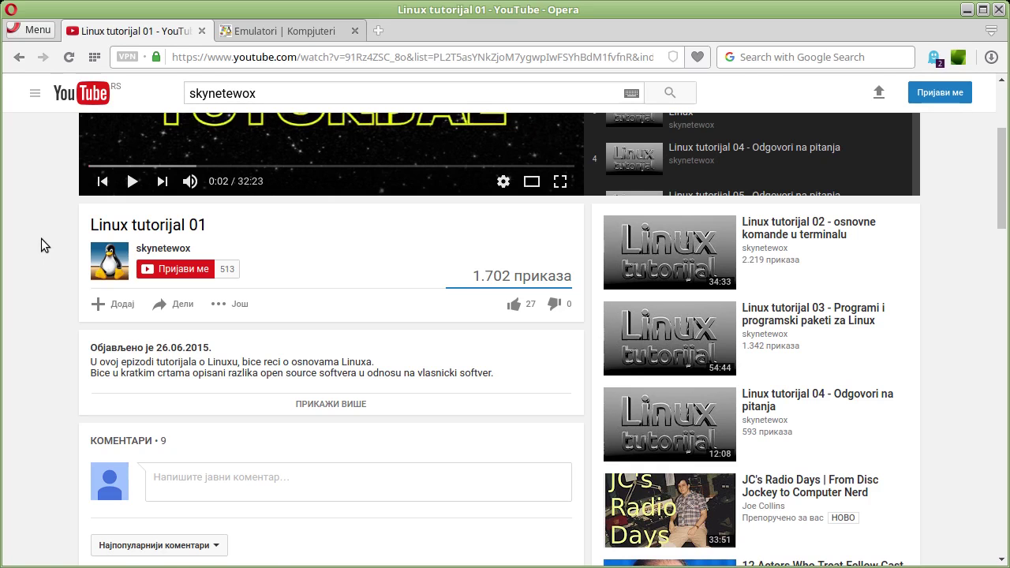
scroll(57, 272, up, 2)
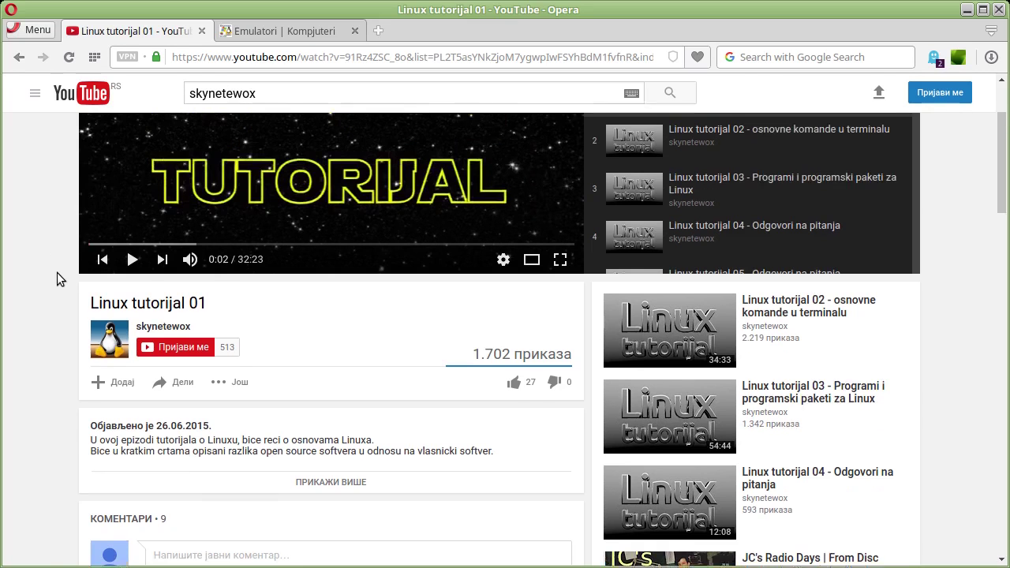
scroll(57, 272, up, 3)
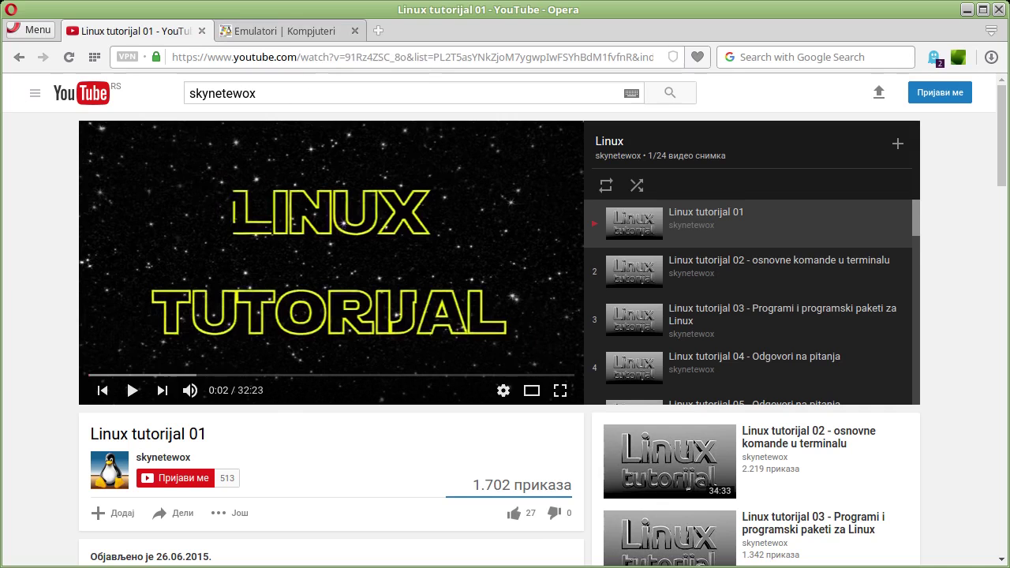
key(super)
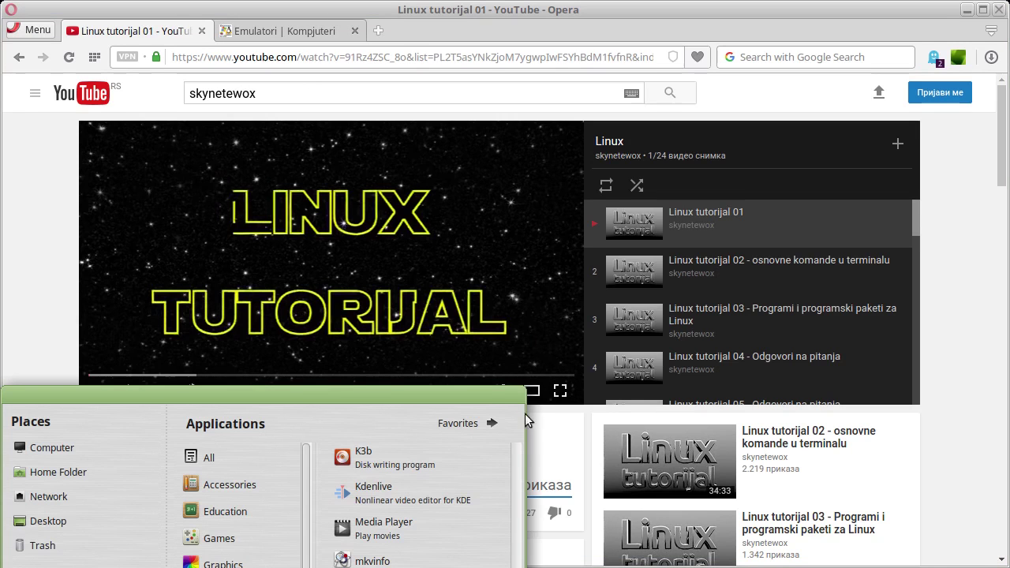
click(467, 423)
click(273, 463)
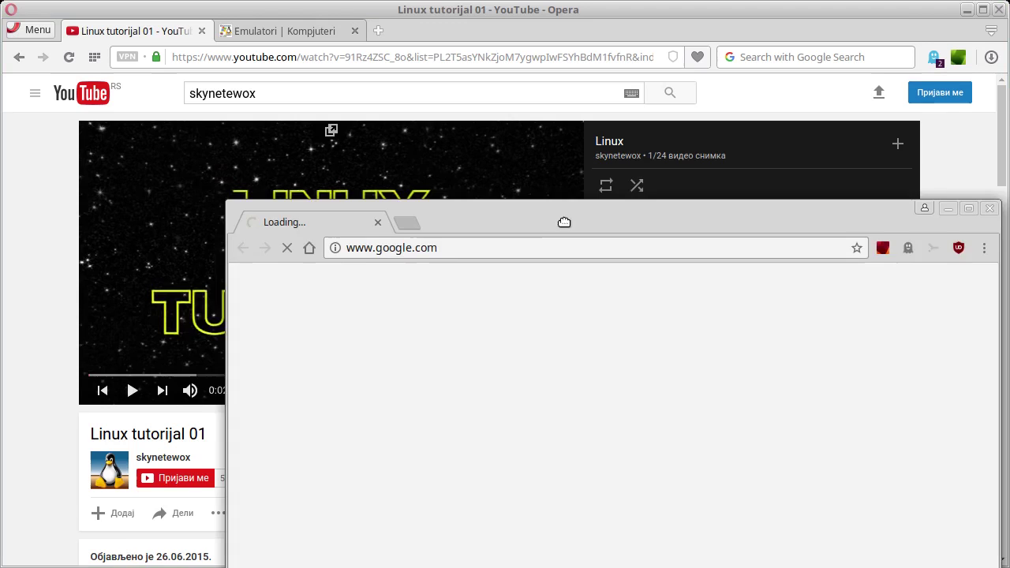
drag(561, 221, 418, 23)
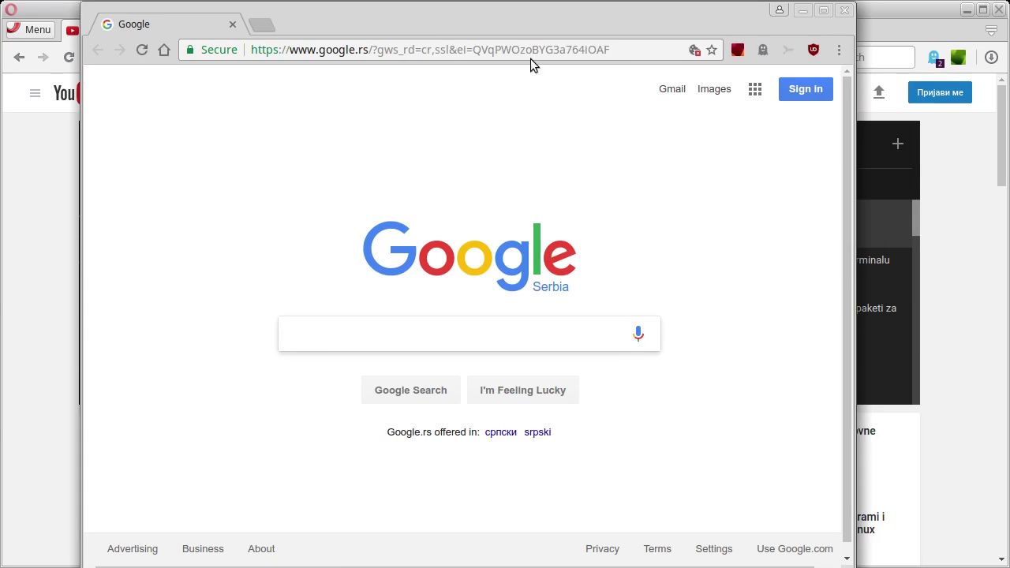
mouse_move(623, 50)
mouse_down()
mouse_move(281, 63)
mouse_move(217, 110)
mouse_up()
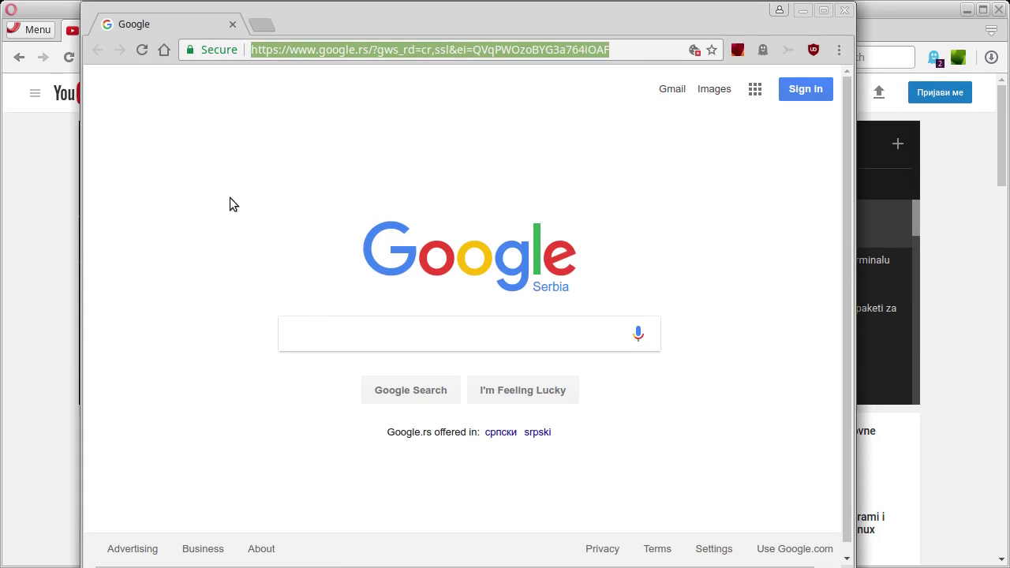
text(www.ourworld.com)
key(Return)
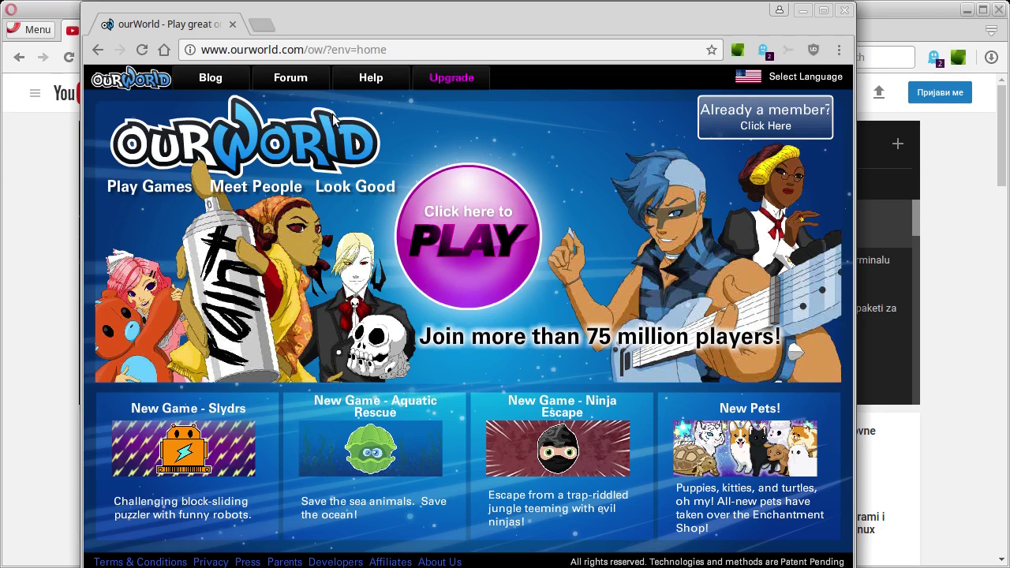
click(398, 52)
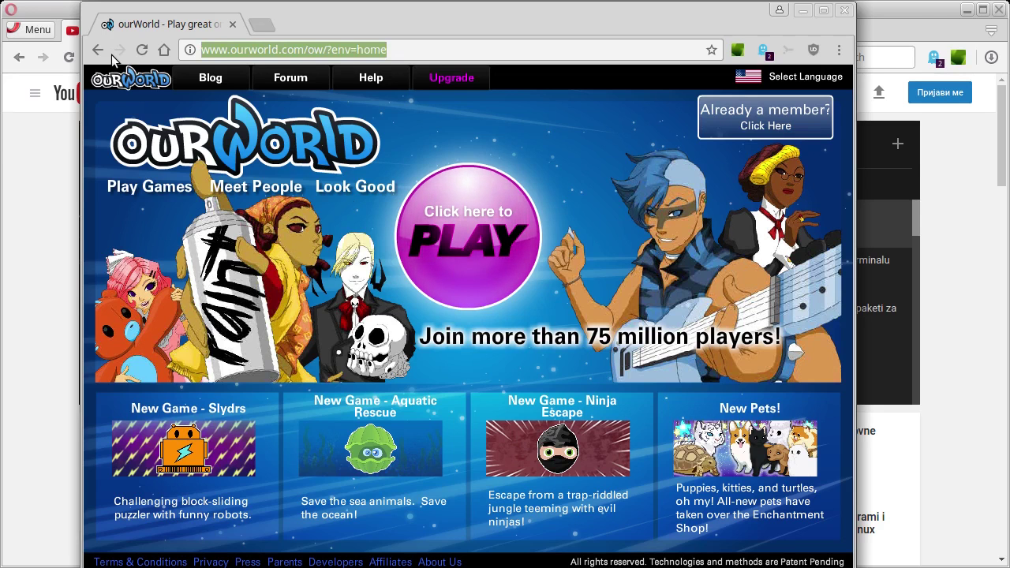
text(www.s)
key(Return)
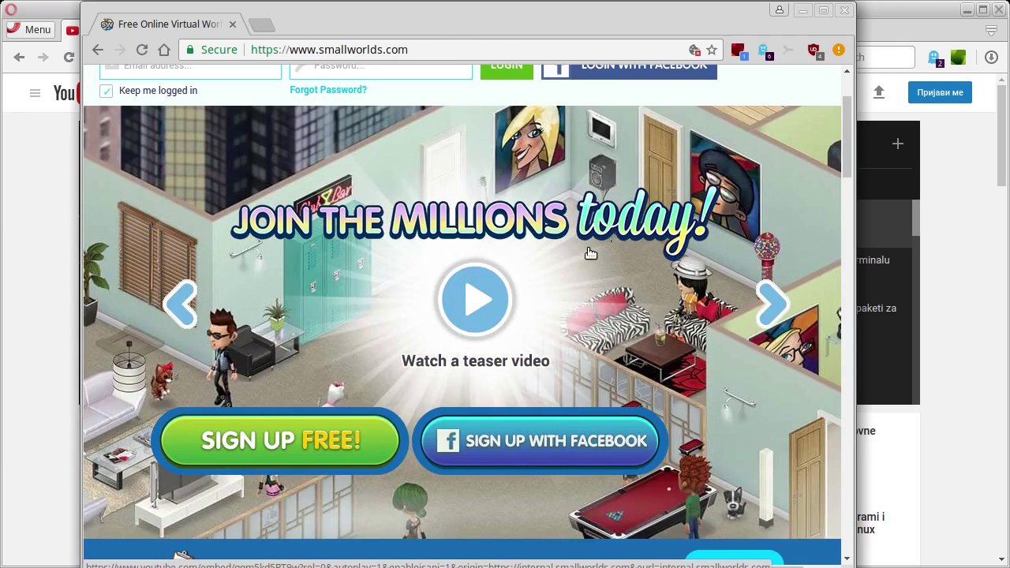
scroll(591, 253, down, 2)
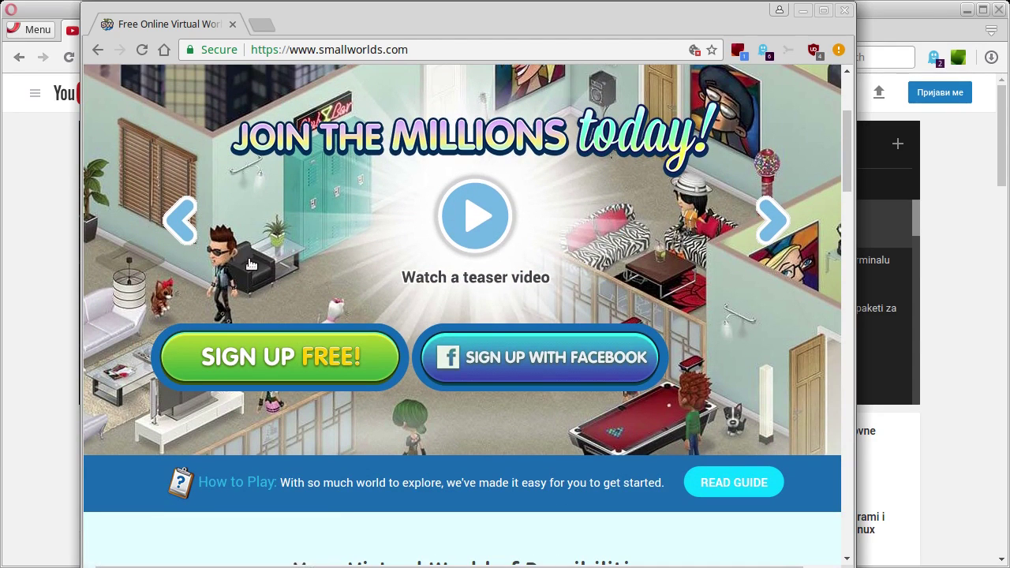
scroll(249, 261, up, 2)
scroll(249, 261, down, 1)
scroll(381, 268, down, 1)
scroll(422, 237, up, 2)
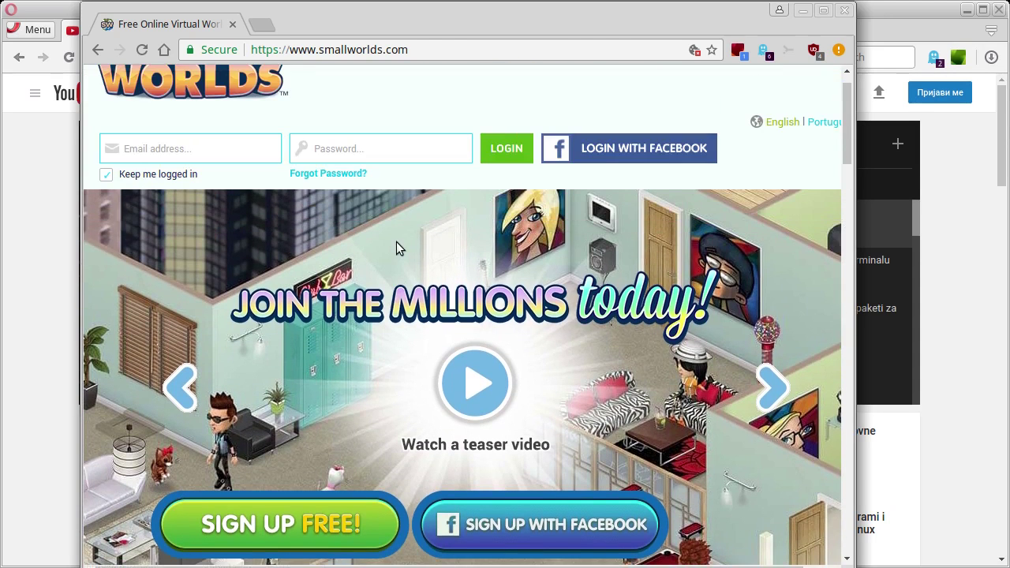
scroll(396, 242, up, 1)
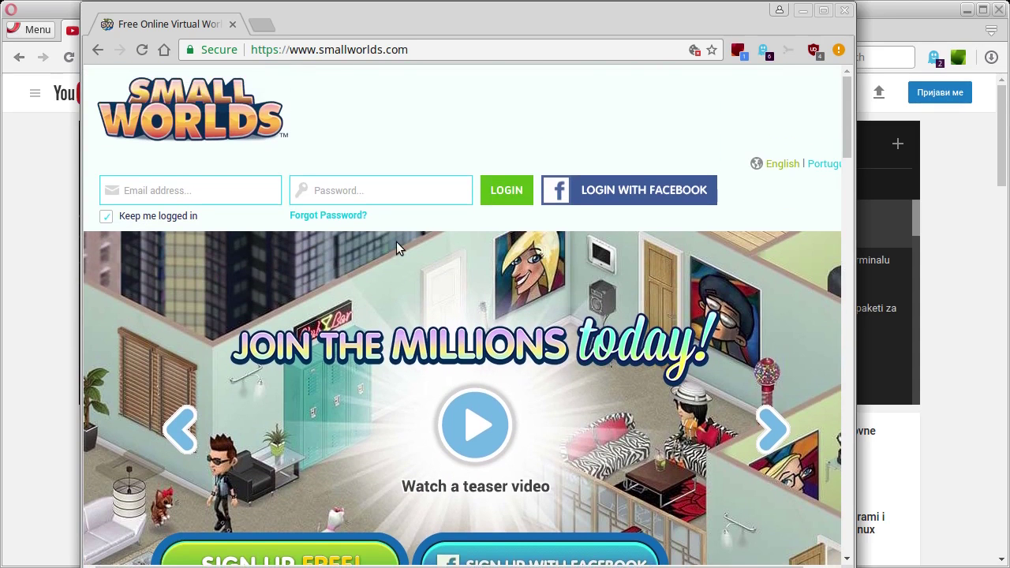
key(ctrl+l)
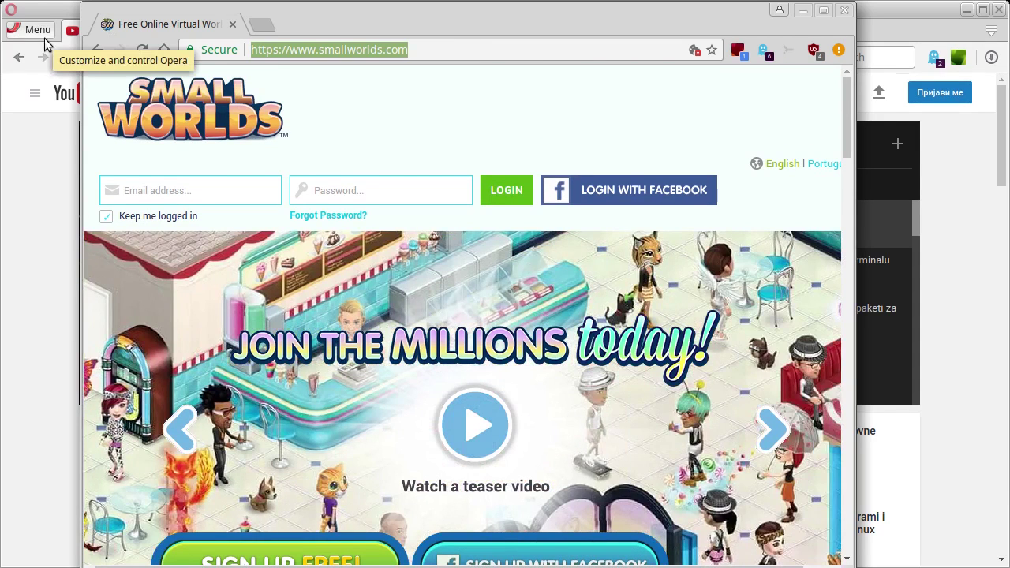
text(www.i)
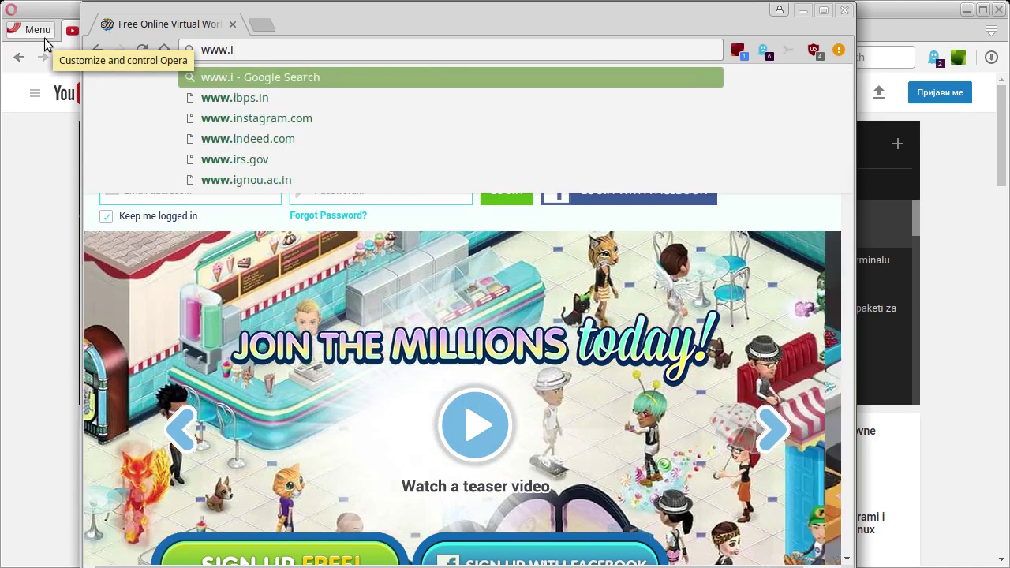
text(mvu.com)
key(Return)
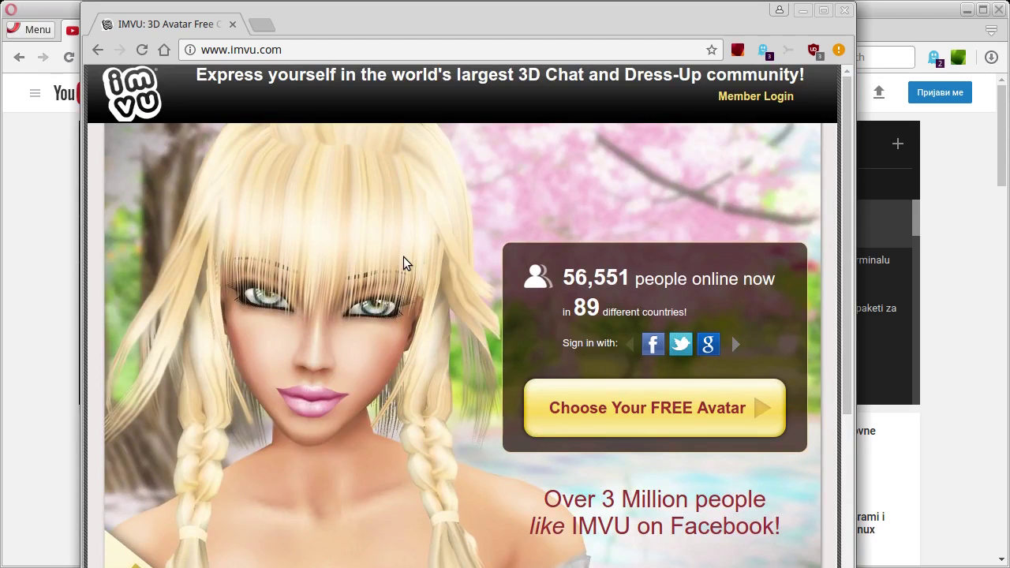
scroll(404, 263, down, 2)
scroll(403, 263, down, 2)
scroll(403, 263, up, 3)
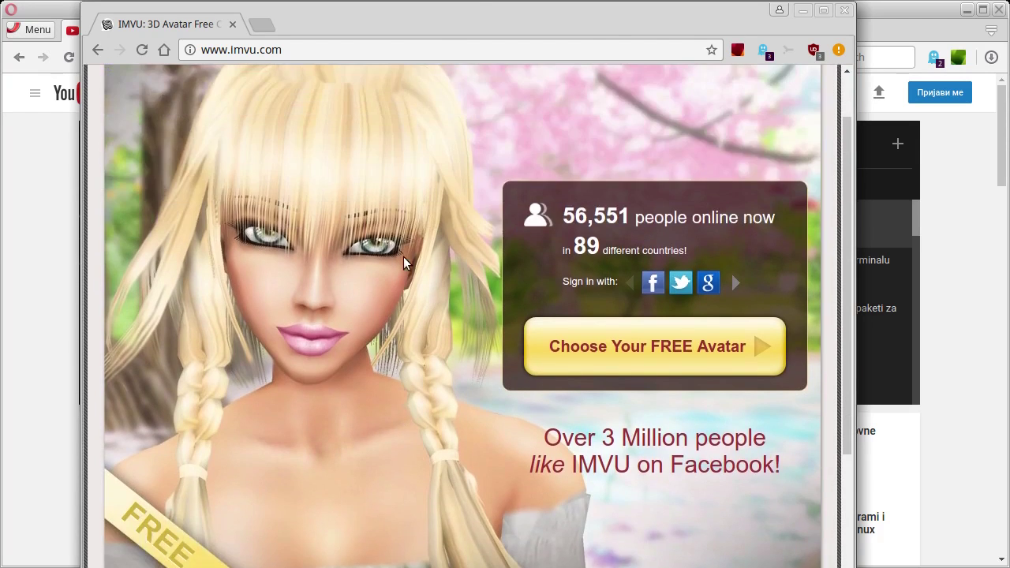
scroll(404, 263, up, 1)
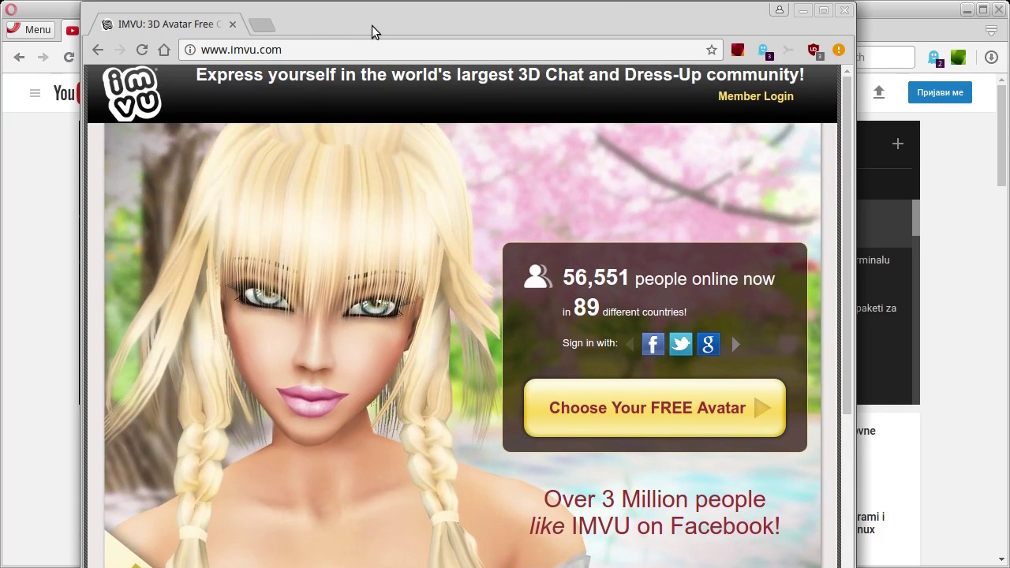
click(320, 50)
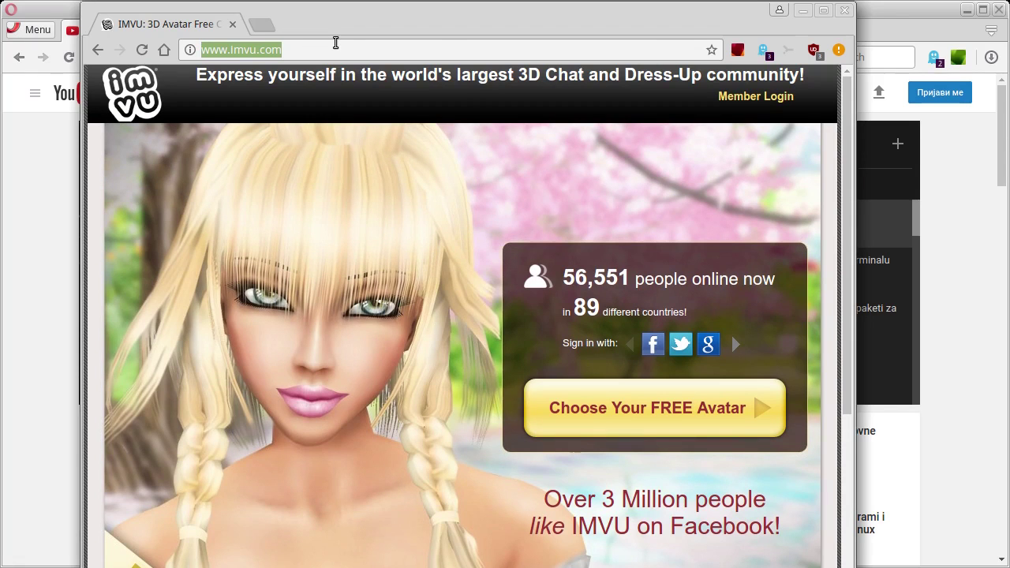
Search Google for 'best web browser game' and open the Stuff top 30 games article.
text(b)
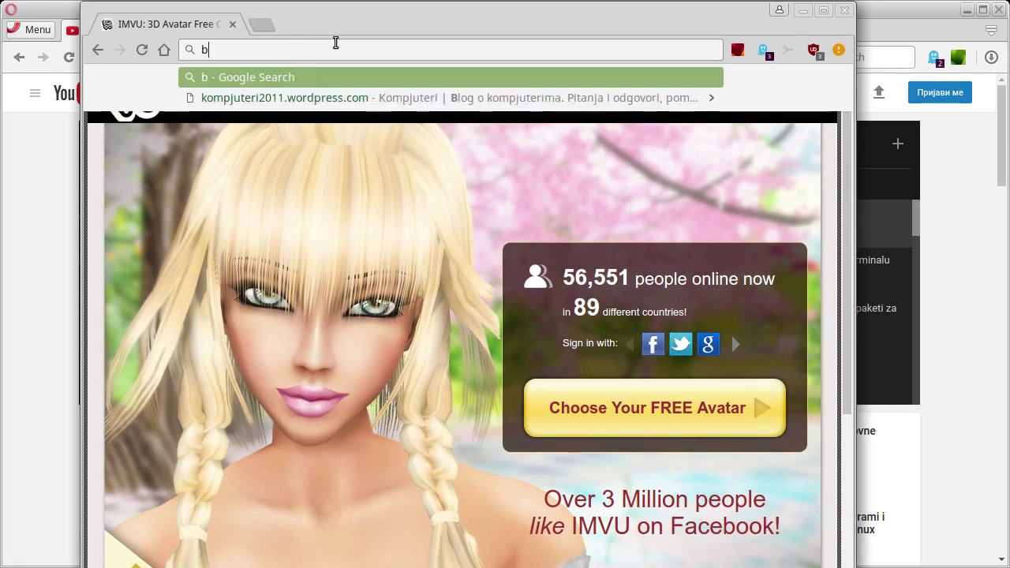
text(est web browser game)
key(Return)
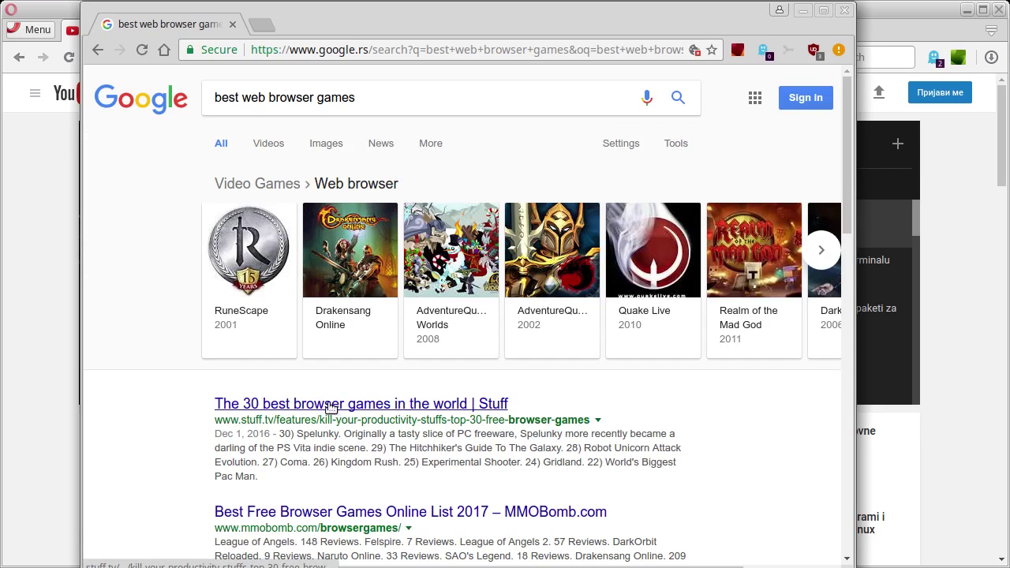
click(463, 403)
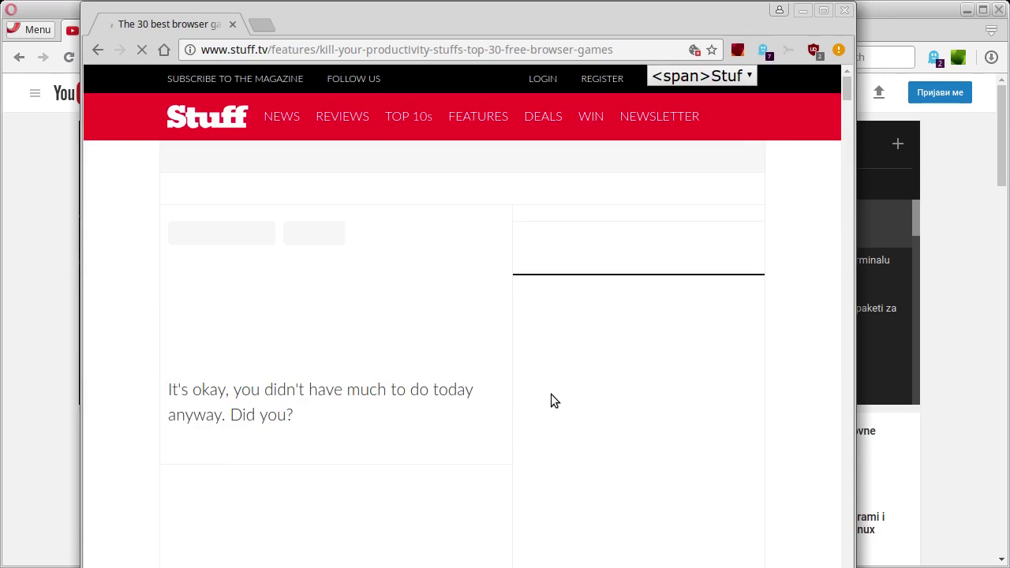
Scroll down through the Stuff top 30 free browser games article.
scroll(490, 300, down, 5)
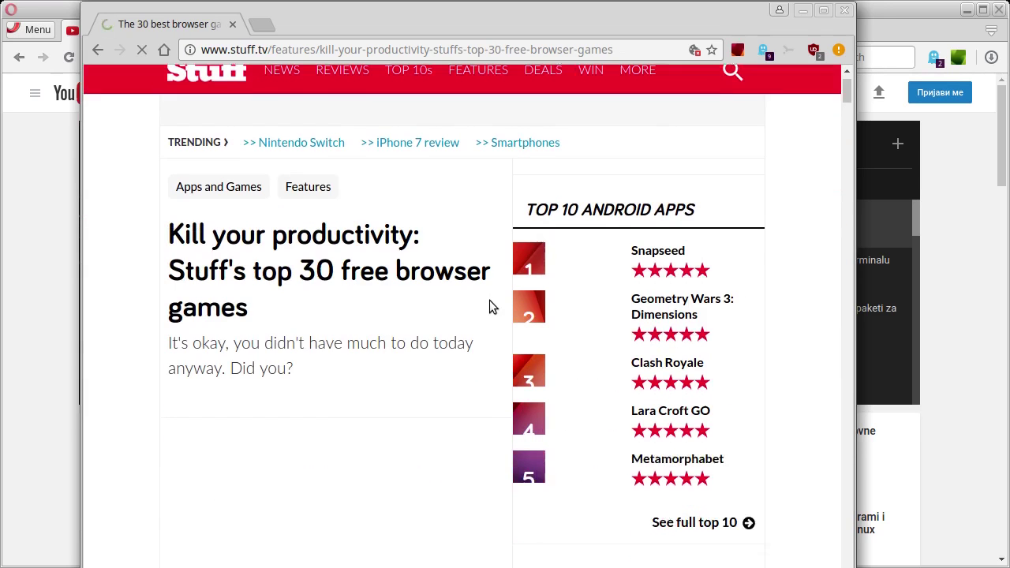
scroll(489, 300, down, 2)
scroll(489, 311, down, 1)
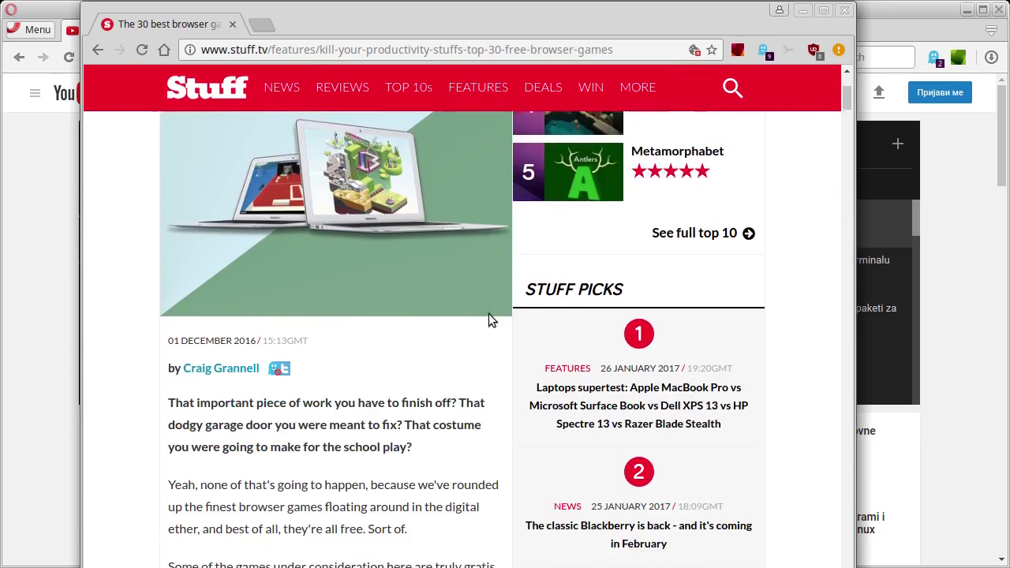
scroll(488, 313, down, 2)
scroll(488, 315, down, 4)
scroll(488, 316, down, 3)
scroll(488, 316, down, 2)
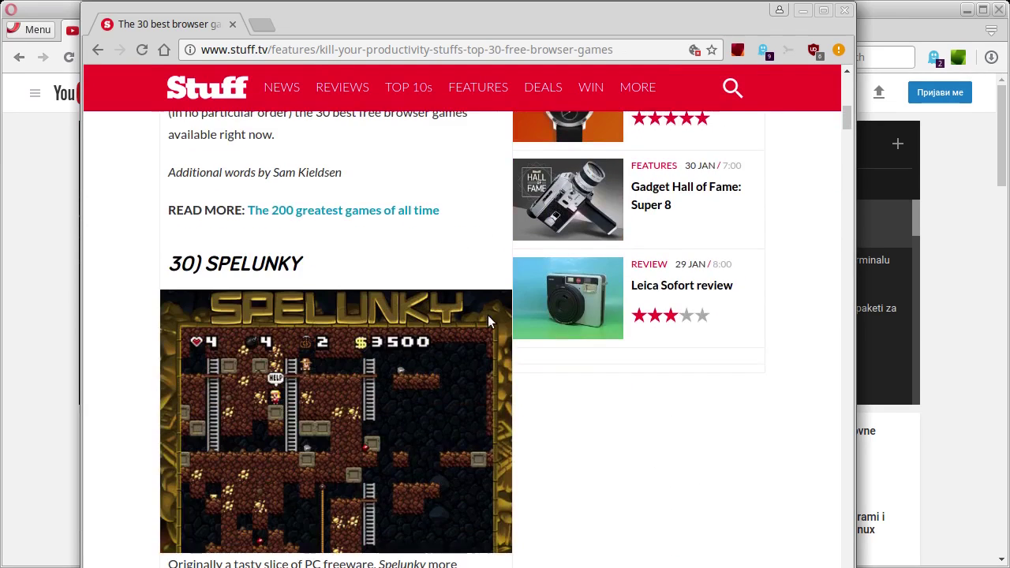
scroll(332, 359, down, 2)
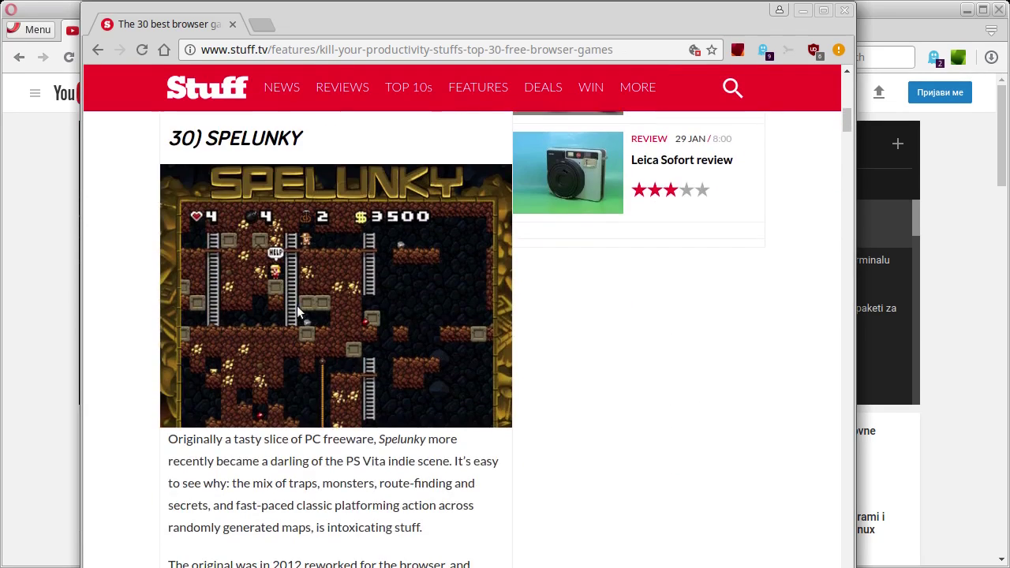
scroll(311, 325, down, 5)
scroll(311, 325, down, 2)
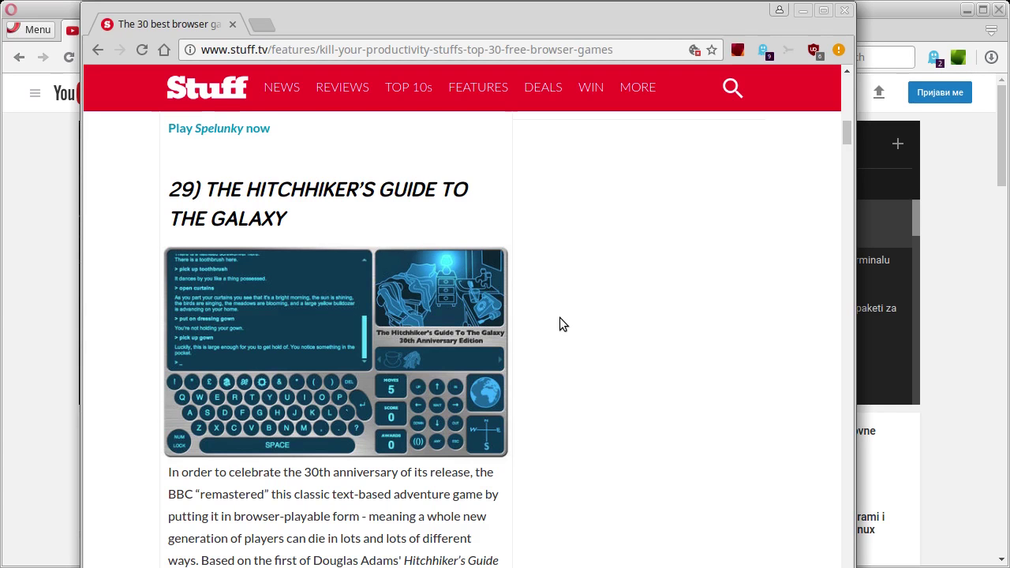
scroll(560, 318, down, 2)
scroll(560, 318, down, 3)
scroll(560, 319, down, 3)
scroll(560, 317, down, 3)
scroll(560, 317, down, 3)
scroll(560, 317, down, 3)
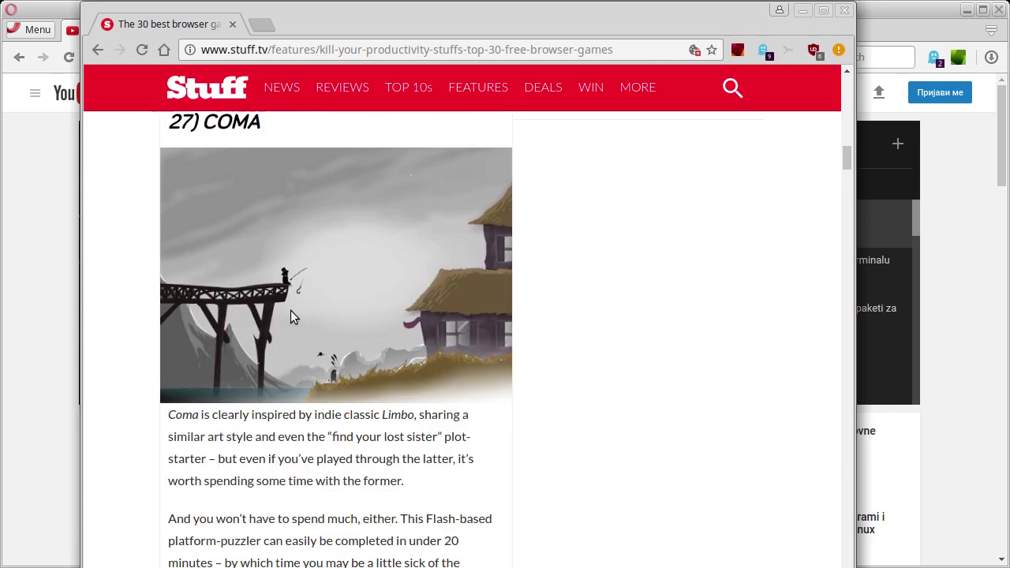
scroll(519, 376, down, 3)
scroll(518, 376, down, 3)
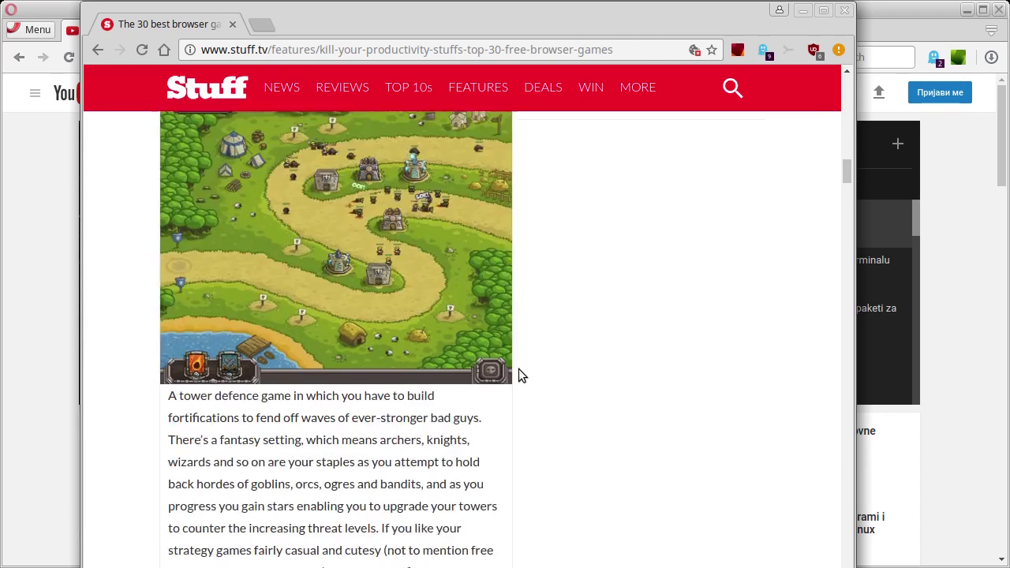
scroll(519, 376, down, 3)
scroll(519, 376, down, 3)
scroll(519, 376, down, 3)
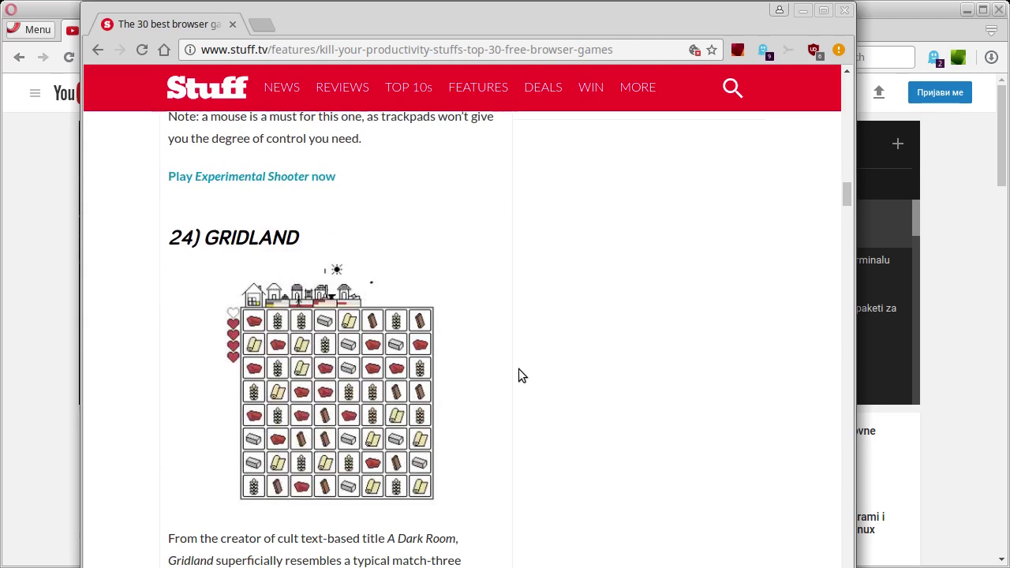
mouse_move(841, 195)
mouse_down()
mouse_move(840, 281)
mouse_move(839, 87)
mouse_up()
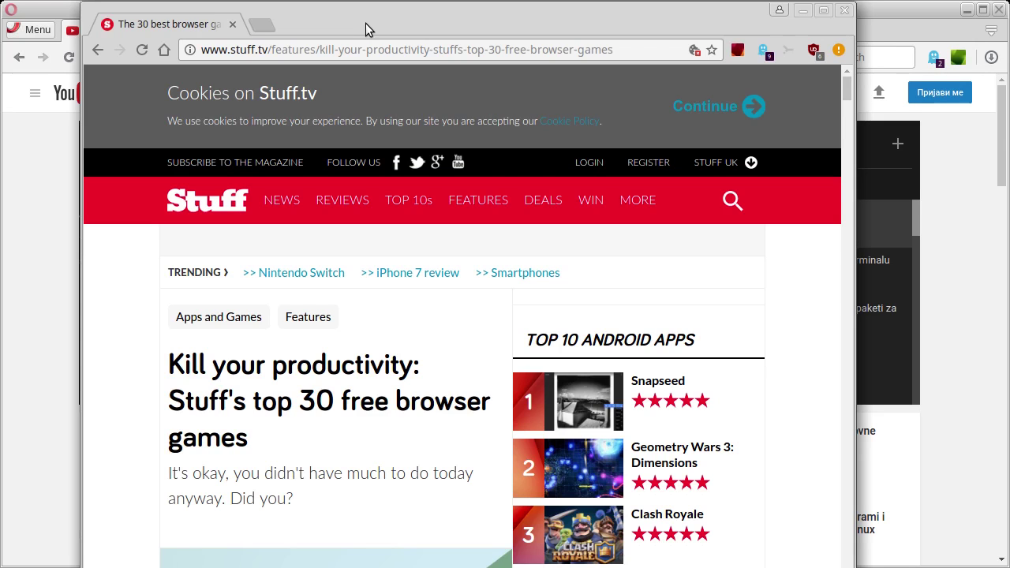
Allow Flash on stuff.tv from the Flash Blocker popup, dismiss it, and skim the article.
click(738, 51)
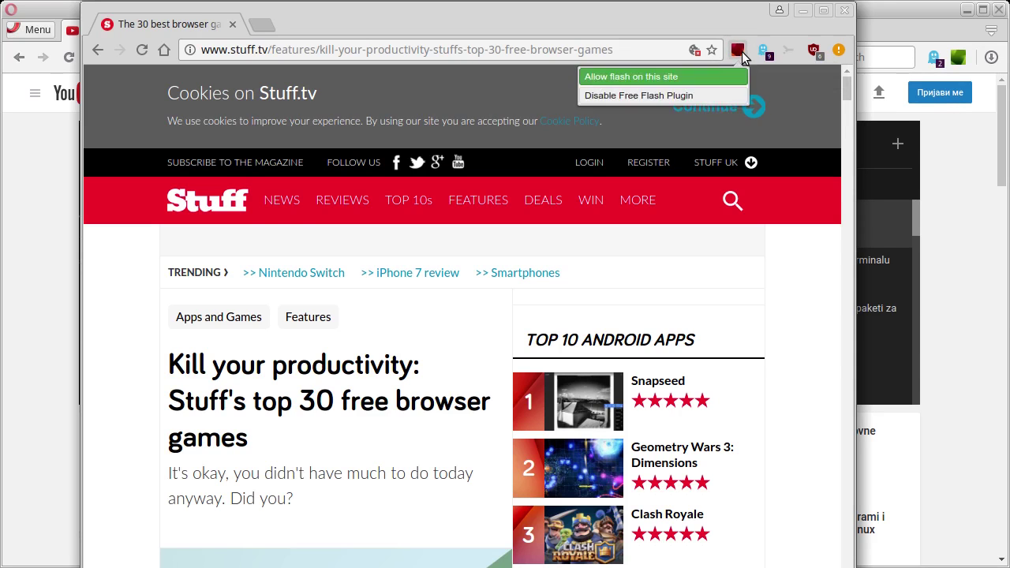
click(706, 77)
click(662, 275)
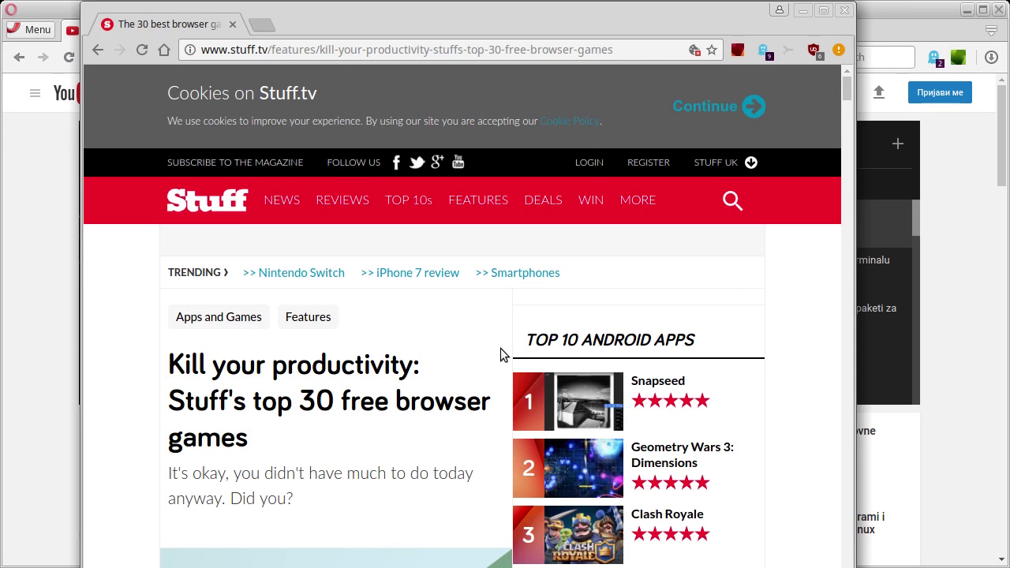
scroll(316, 284, down, 3)
scroll(306, 300, down, 2)
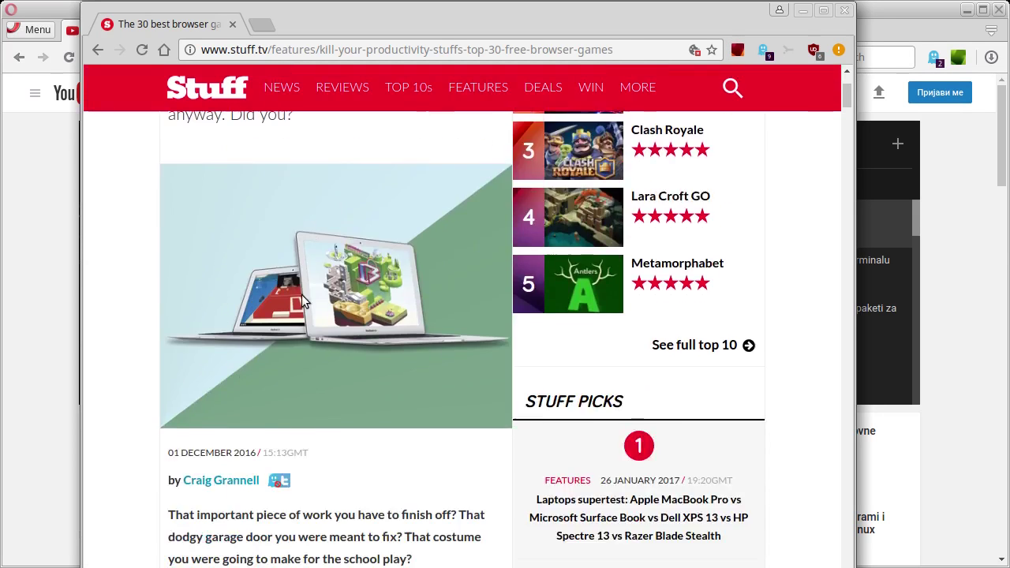
scroll(283, 323, down, 2)
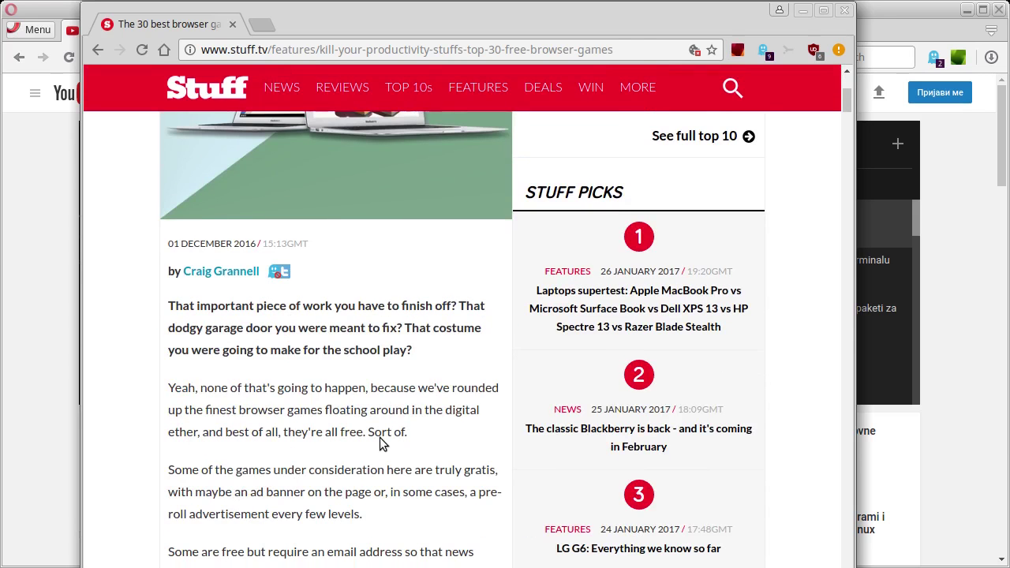
scroll(379, 444, up, 2)
scroll(380, 444, up, 2)
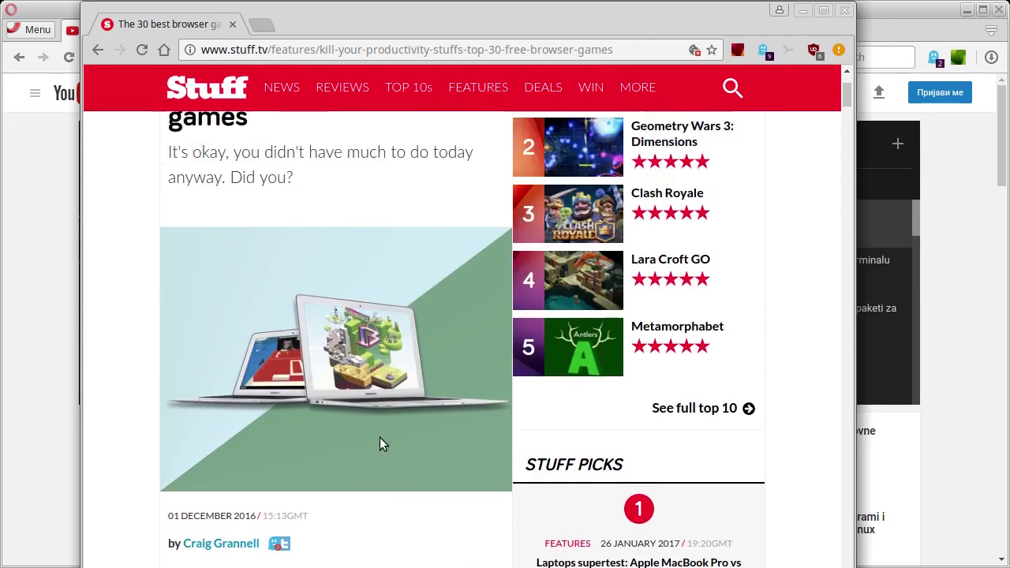
scroll(380, 443, up, 3)
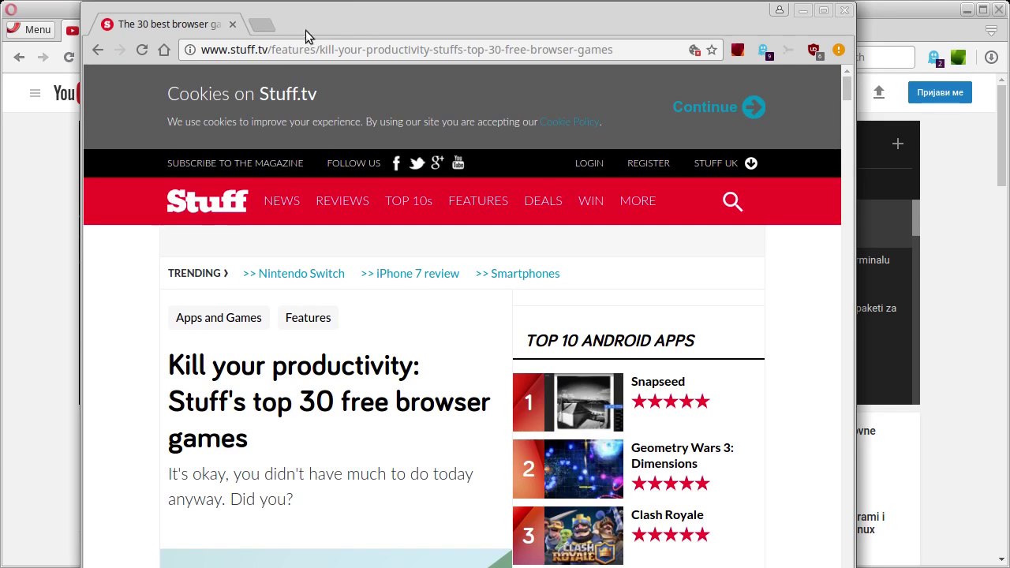
Close the Chrome Stuff article window and scroll to the Linux tutorijal 01 comments.
click(233, 26)
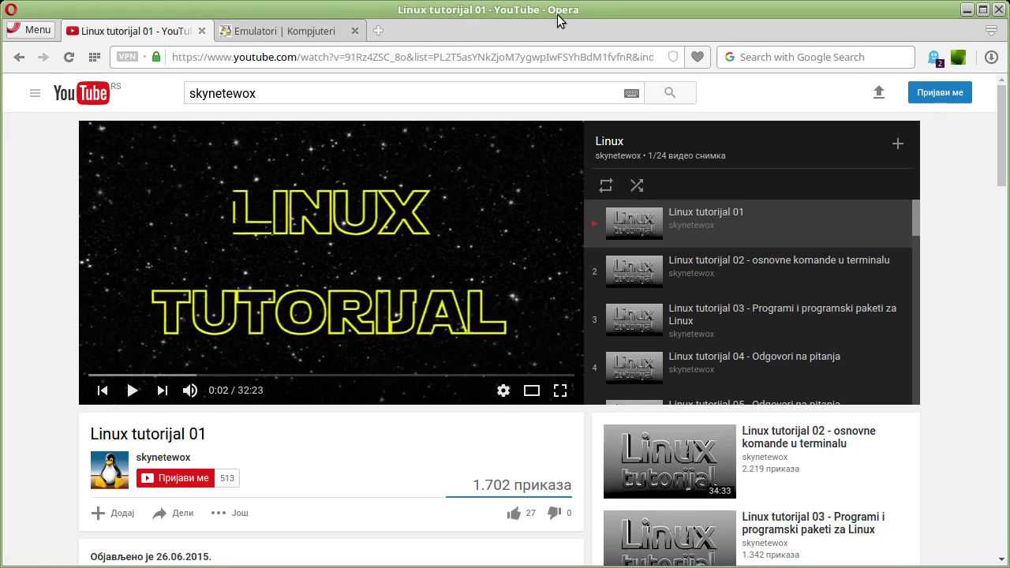
scroll(70, 292, down, 4)
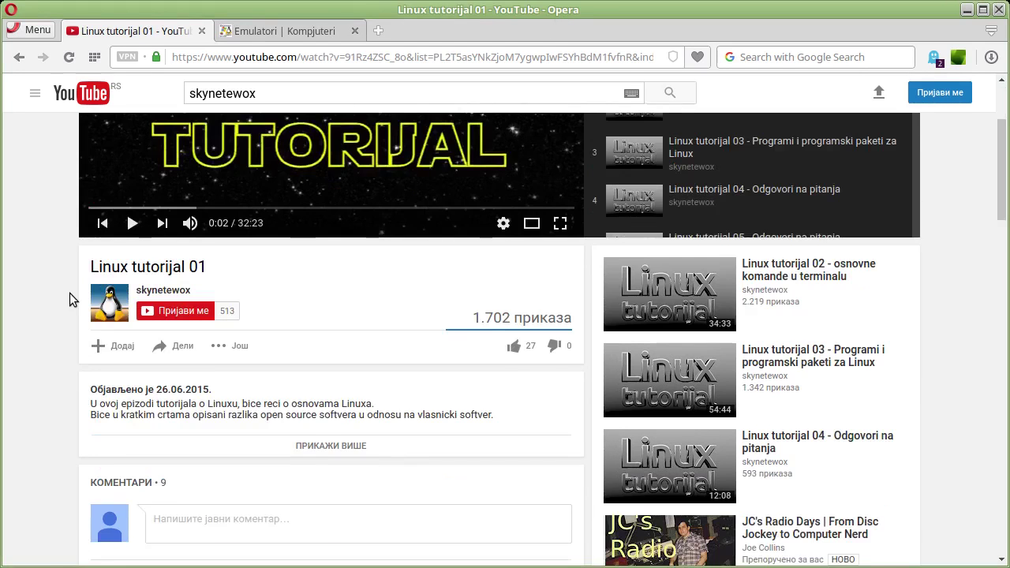
scroll(69, 293, down, 7)
drag(500, 344, 517, 343)
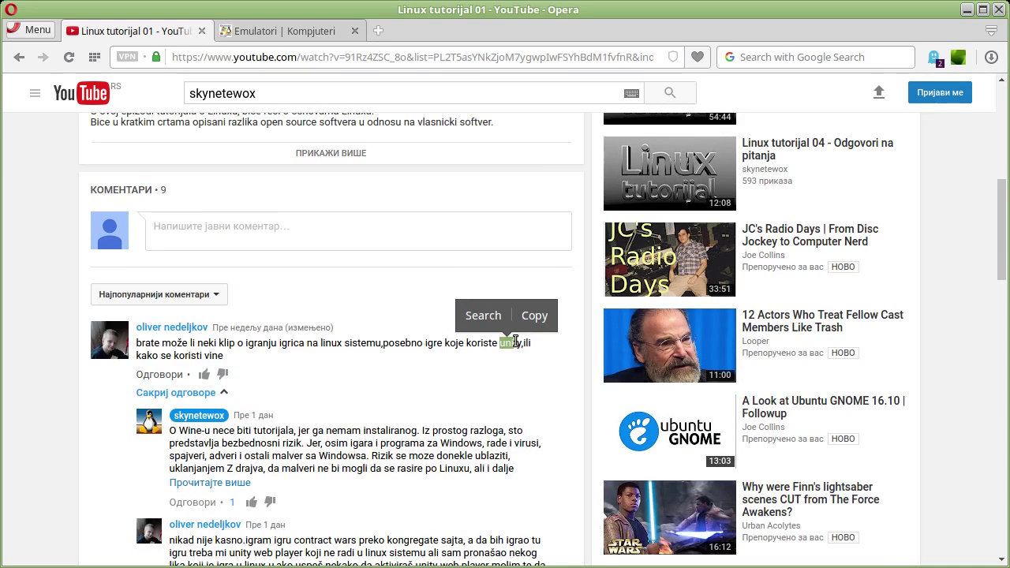
click(493, 355)
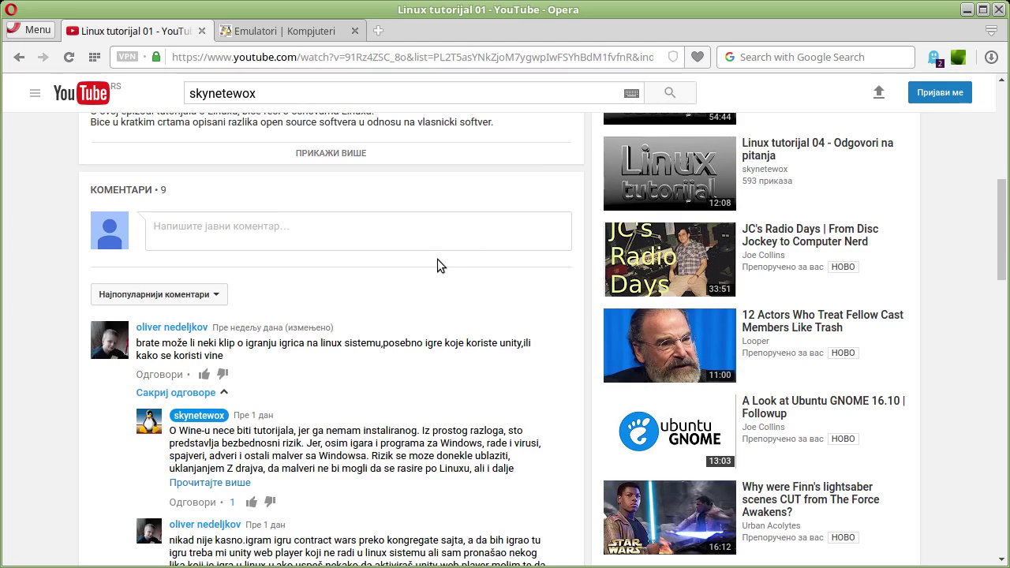
scroll(437, 259, down, 3)
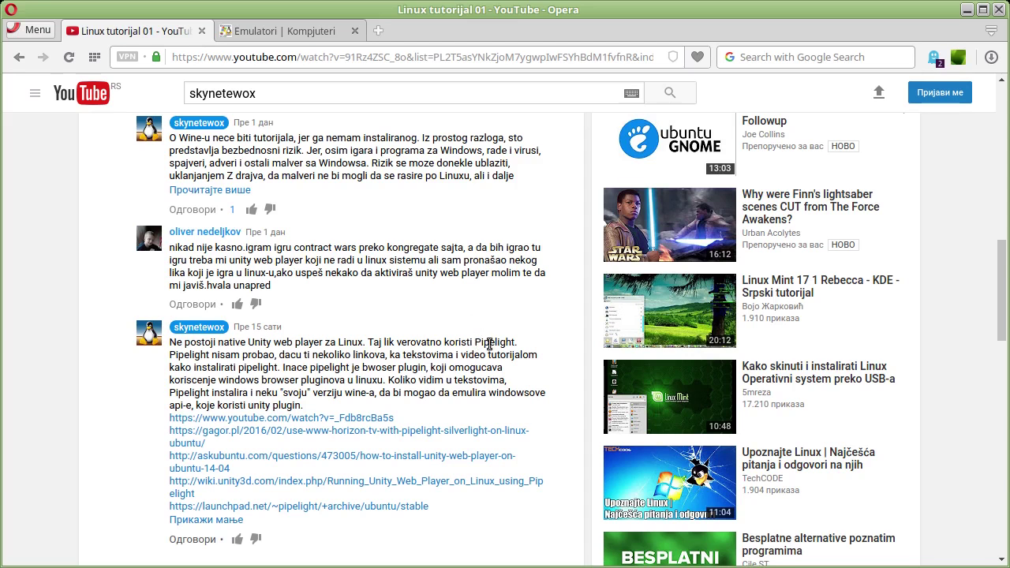
Highlight the words 'Pipelight' and 'Unity' in the YouTube comments while reading them.
drag(475, 345, 518, 344)
click(567, 299)
drag(247, 344, 271, 342)
click(383, 321)
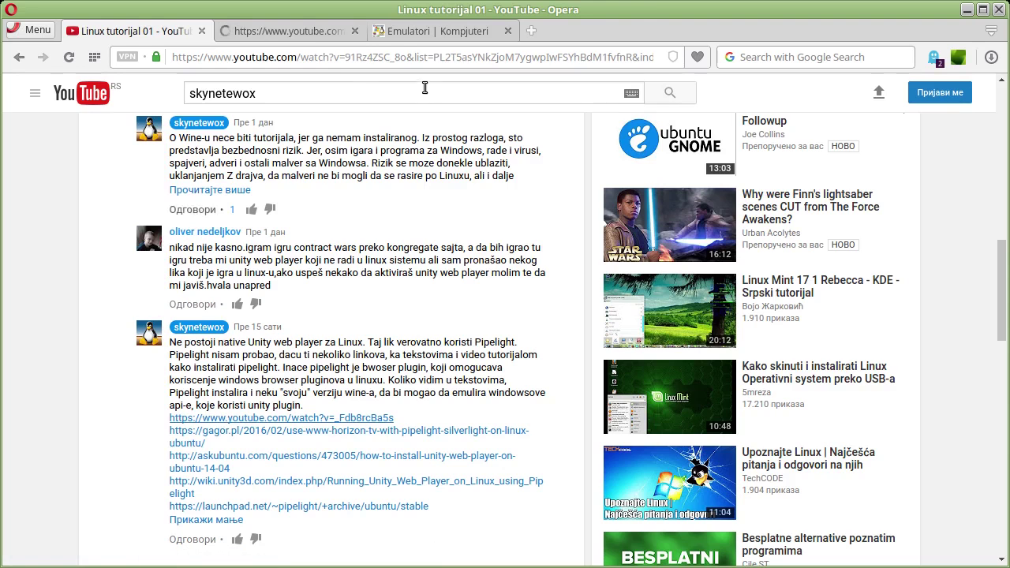
Skip the unity web player Pipelight video ahead, pause at 0:58, and close its tab.
click(307, 33)
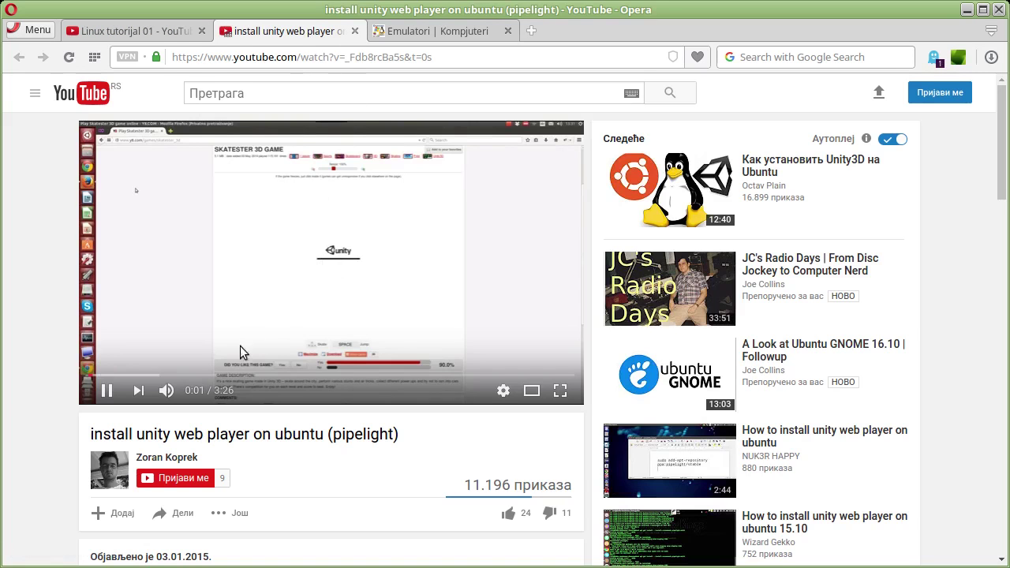
click(209, 375)
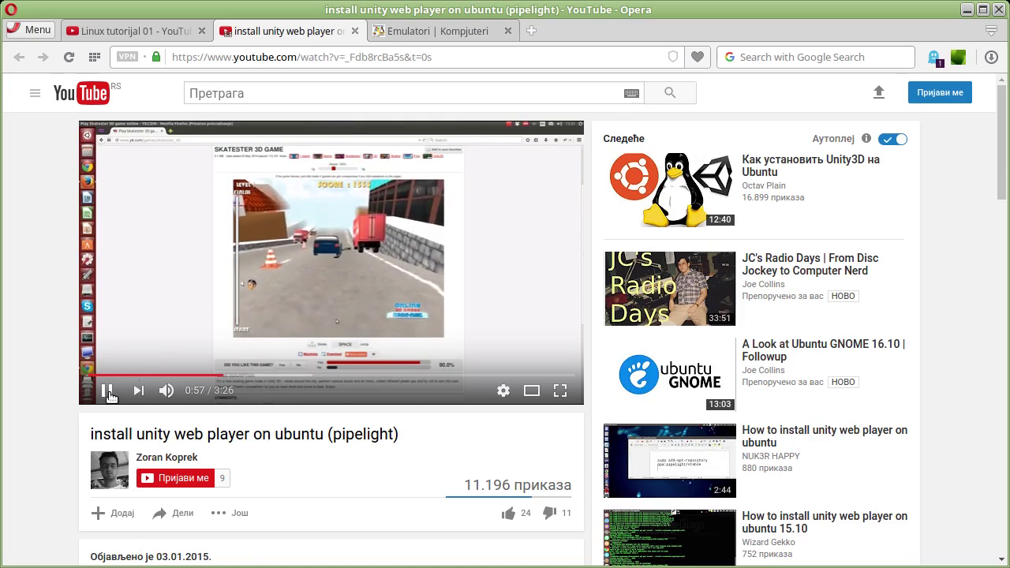
click(108, 393)
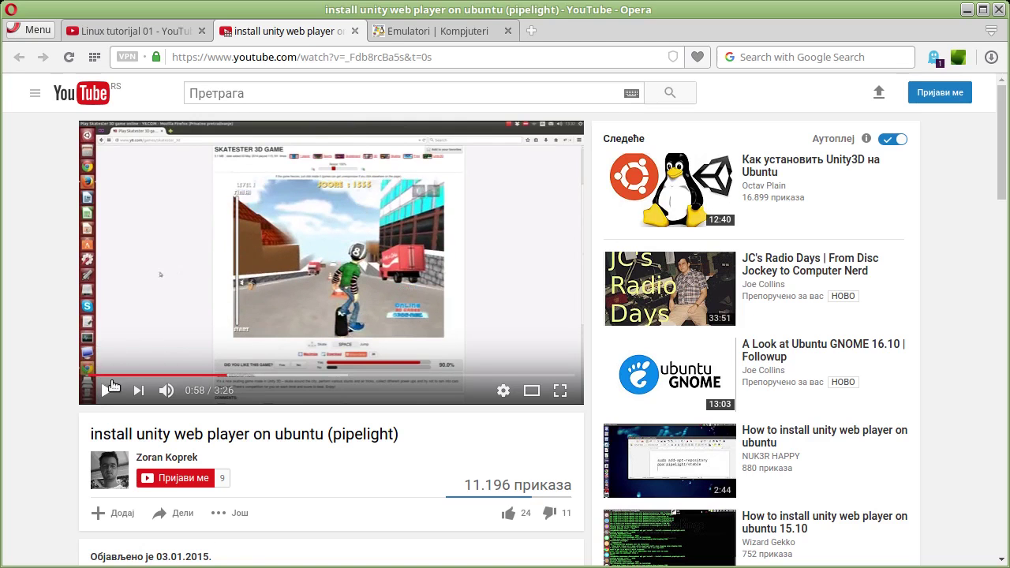
click(354, 30)
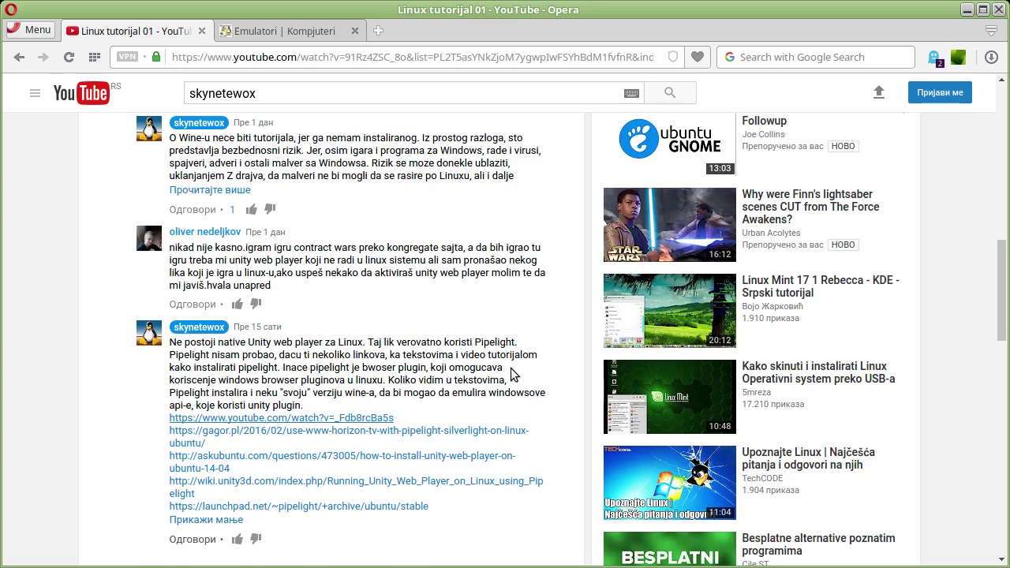
Open the gagor.pl Pipelight guide in a new tab, skim it, and close it.
middle_click(196, 436)
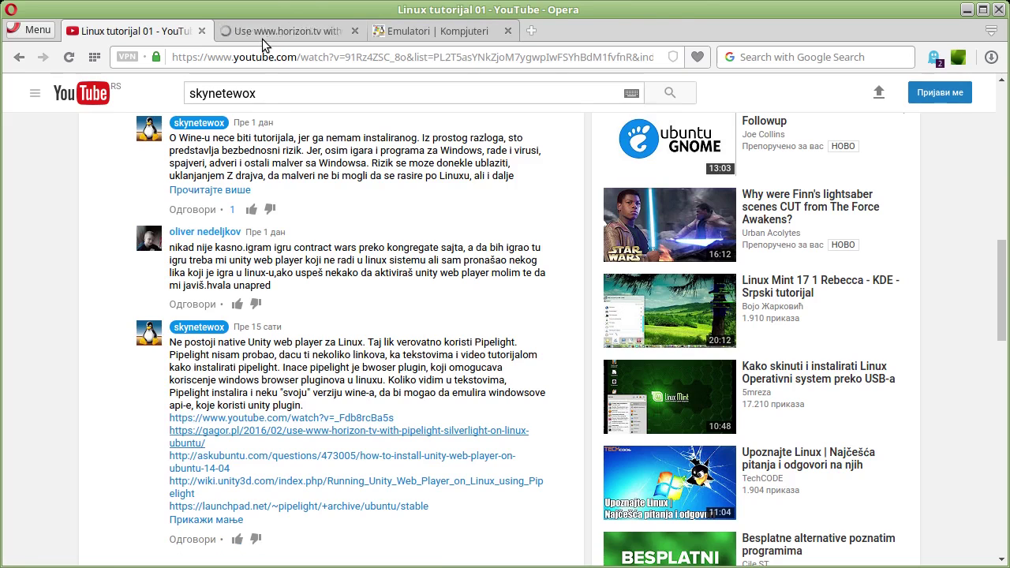
click(263, 40)
scroll(480, 276, down, 4)
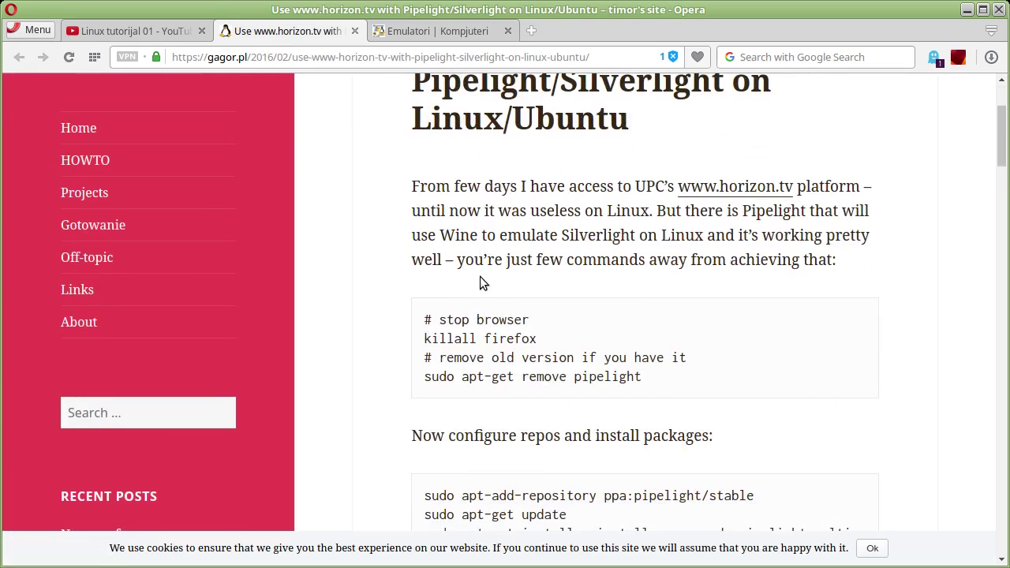
scroll(595, 335, down, 9)
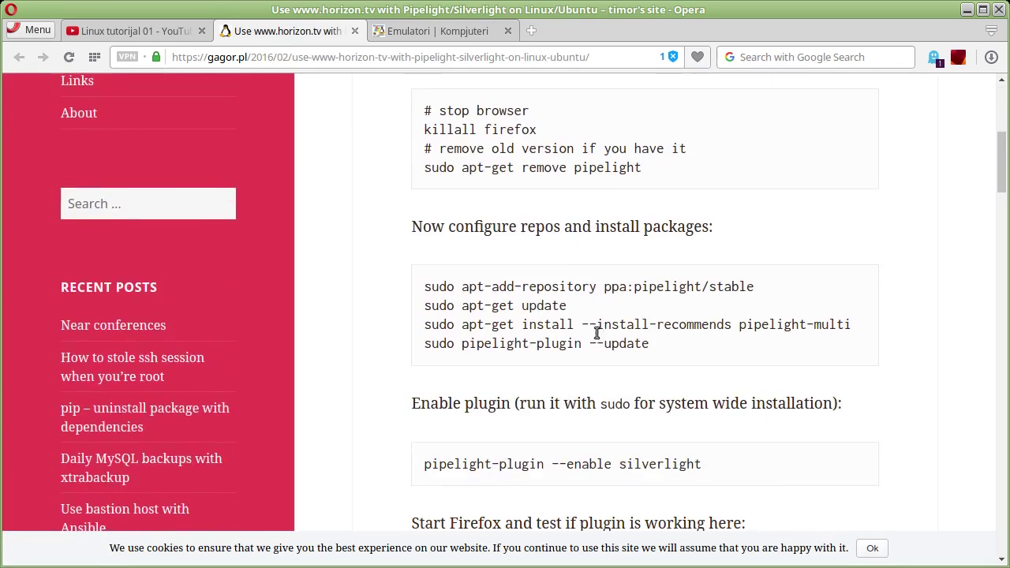
scroll(596, 338, down, 2)
scroll(595, 337, down, 3)
scroll(595, 338, up, 1)
scroll(595, 338, up, 3)
scroll(595, 336, up, 4)
scroll(595, 336, up, 3)
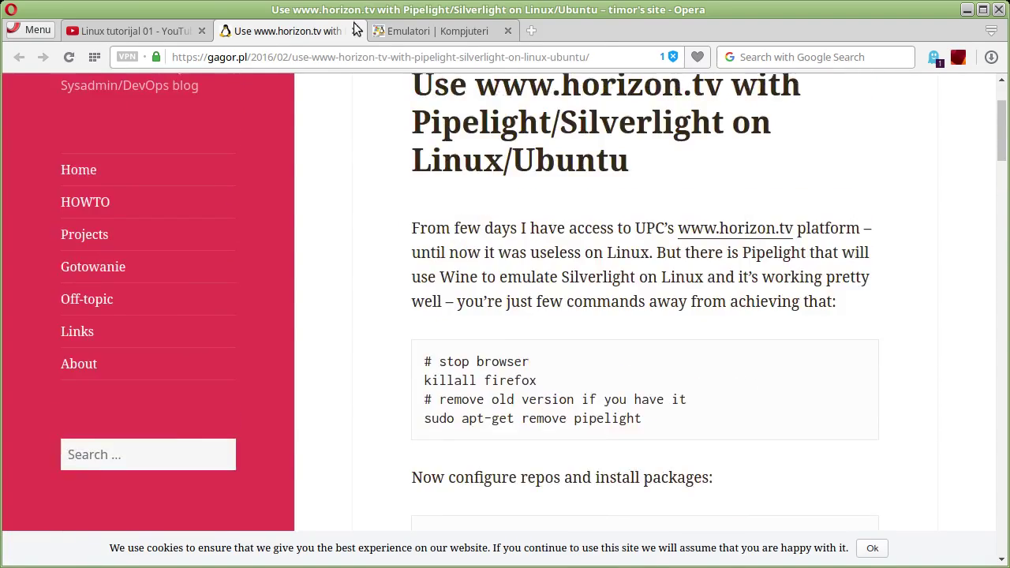
click(354, 31)
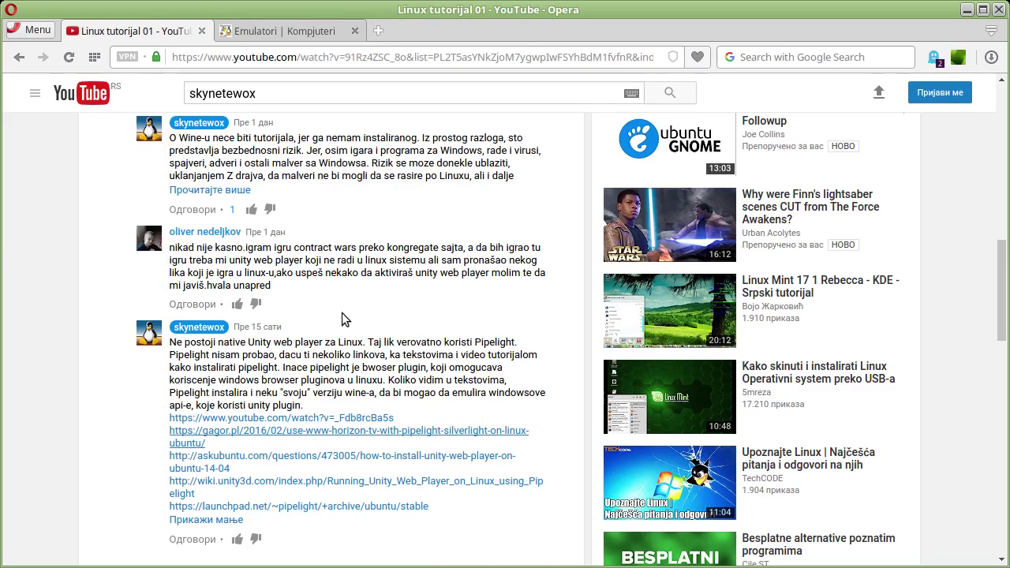
scroll(342, 313, up, 3)
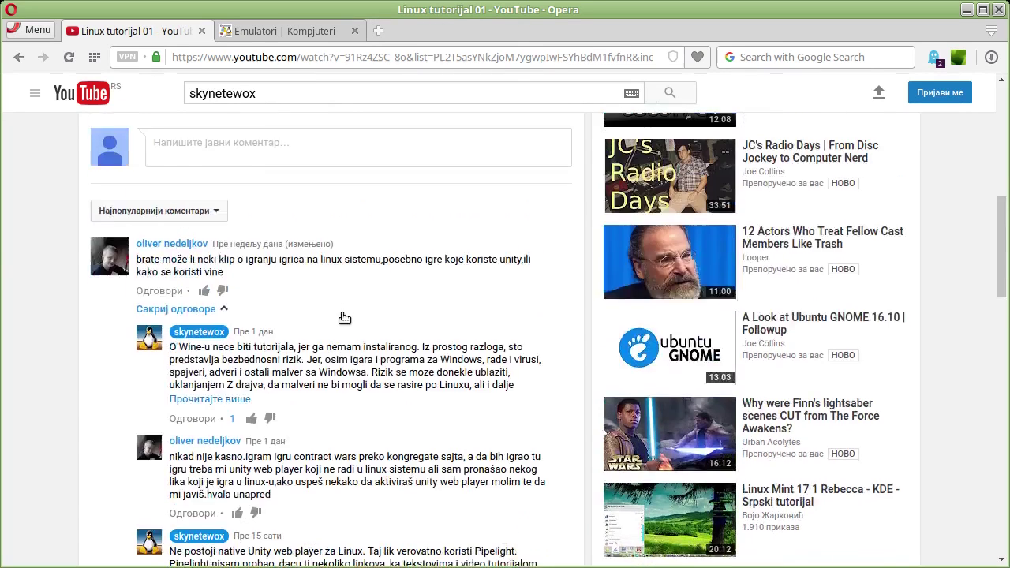
scroll(342, 312, up, 2)
scroll(342, 313, up, 2)
scroll(343, 318, up, 3)
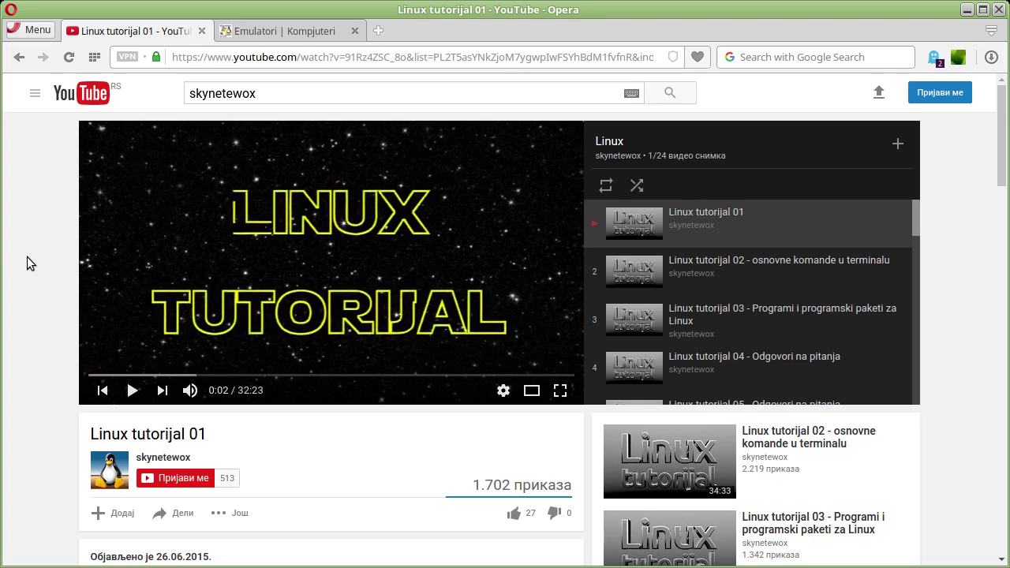
scroll(27, 257, down, 2)
scroll(26, 257, down, 2)
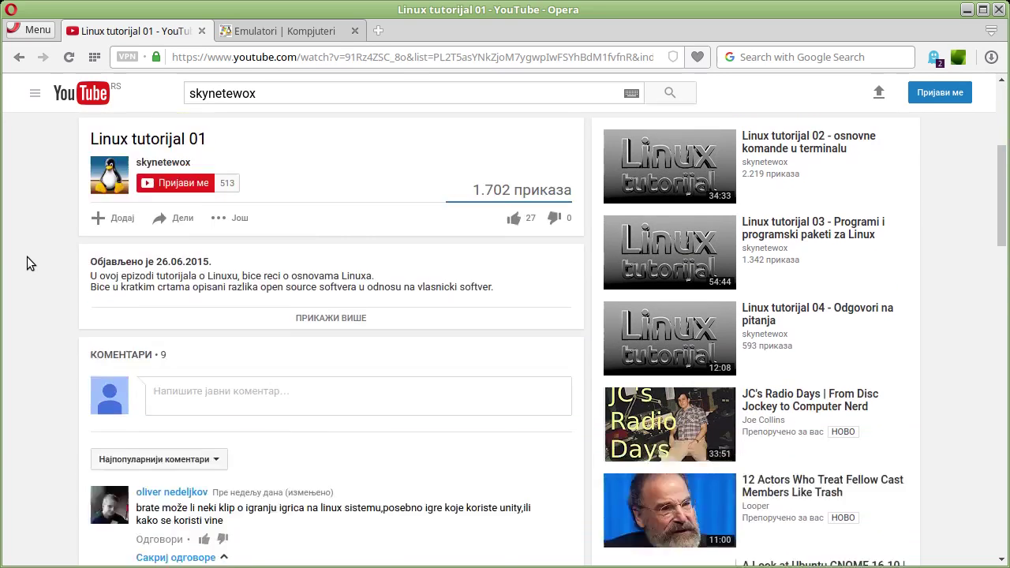
scroll(27, 256, down, 2)
scroll(306, 295, down, 2)
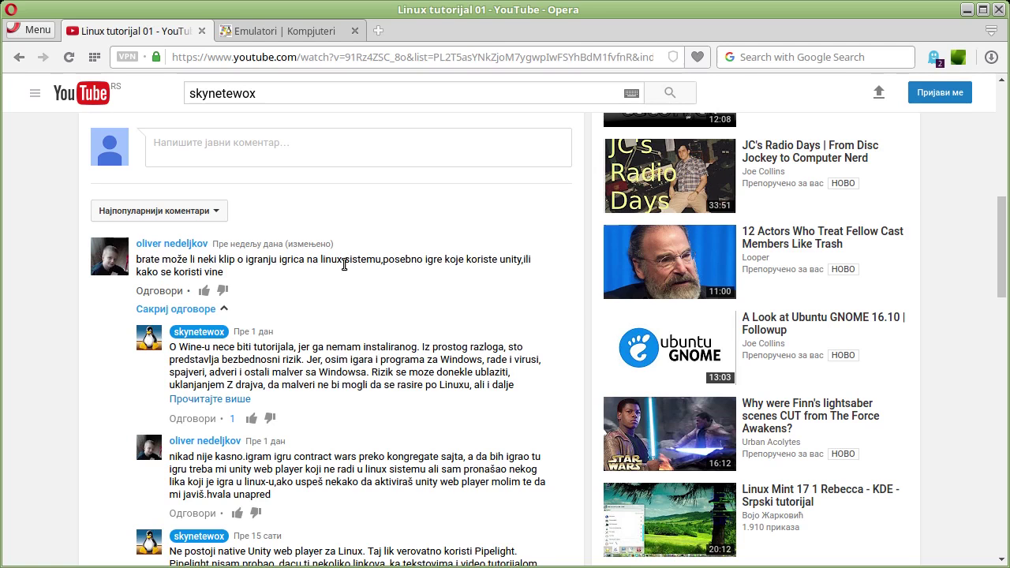
scroll(345, 264, up, 3)
Scroll the Linux tutorijal 01 YouTube comments down and back up.
scroll(343, 268, up, 3)
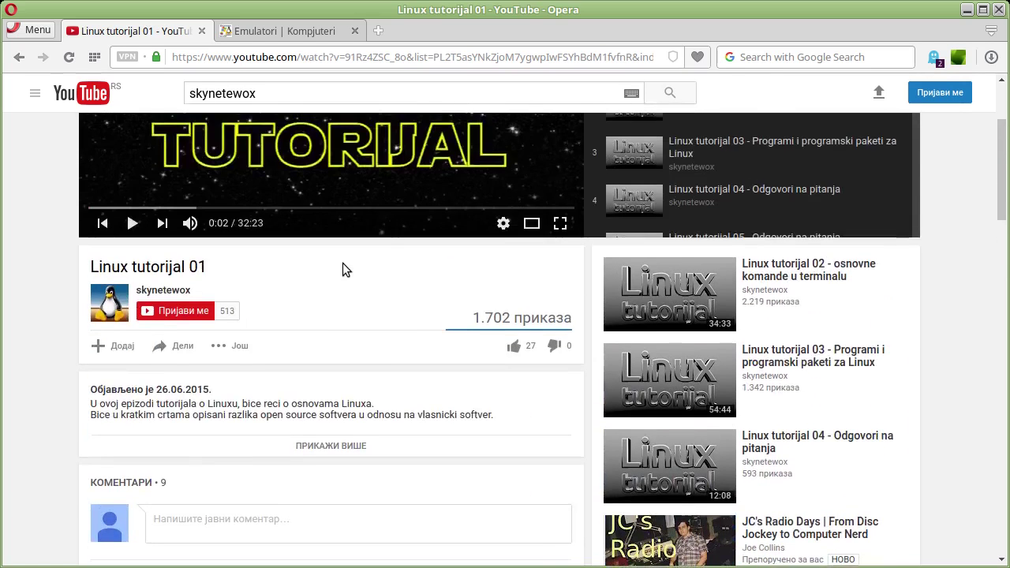
scroll(342, 263, up, 2)
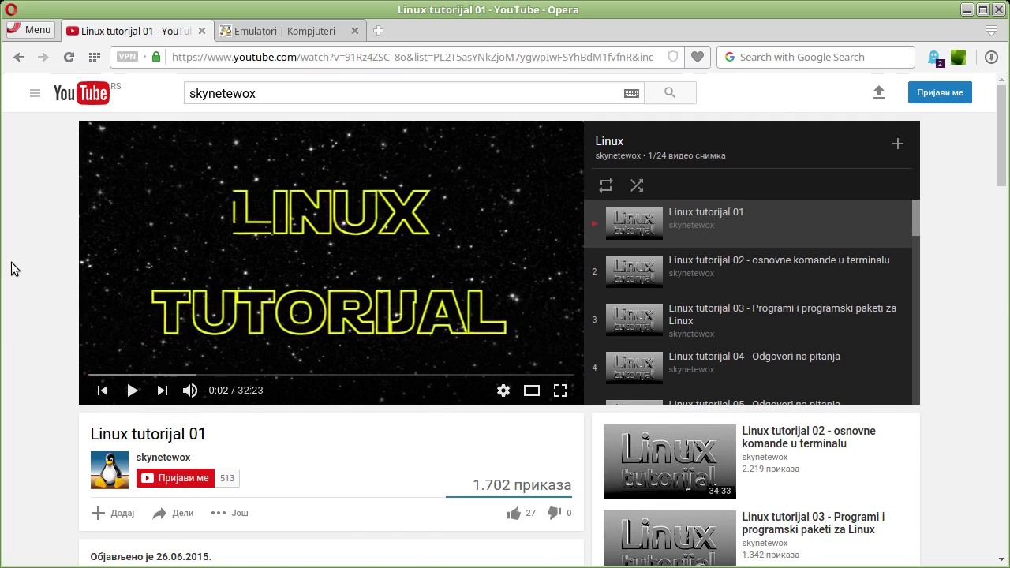
scroll(11, 269, down, 7)
scroll(11, 269, down, 1)
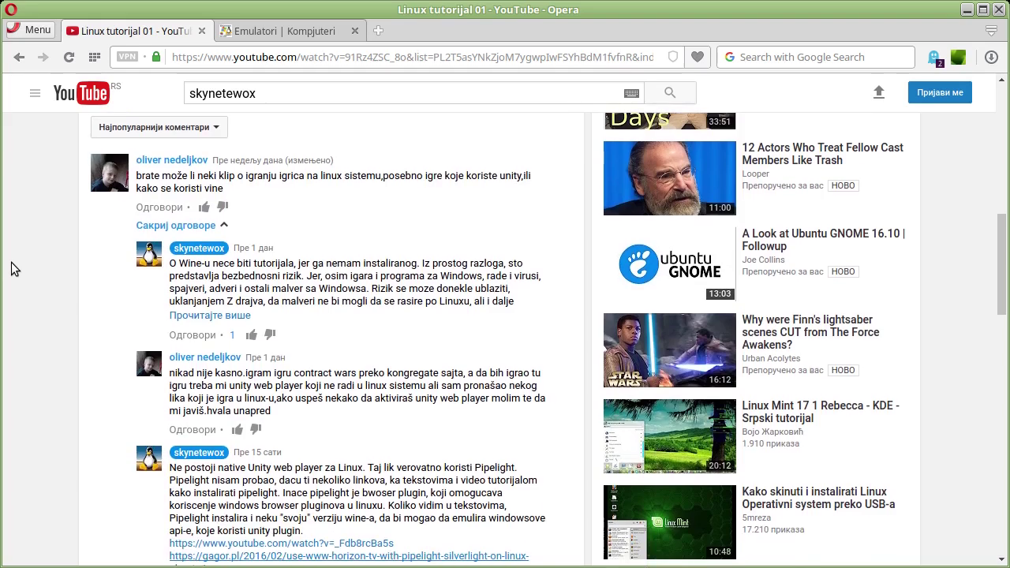
scroll(11, 269, down, 4)
scroll(11, 270, down, 1)
scroll(11, 269, up, 3)
scroll(12, 269, up, 2)
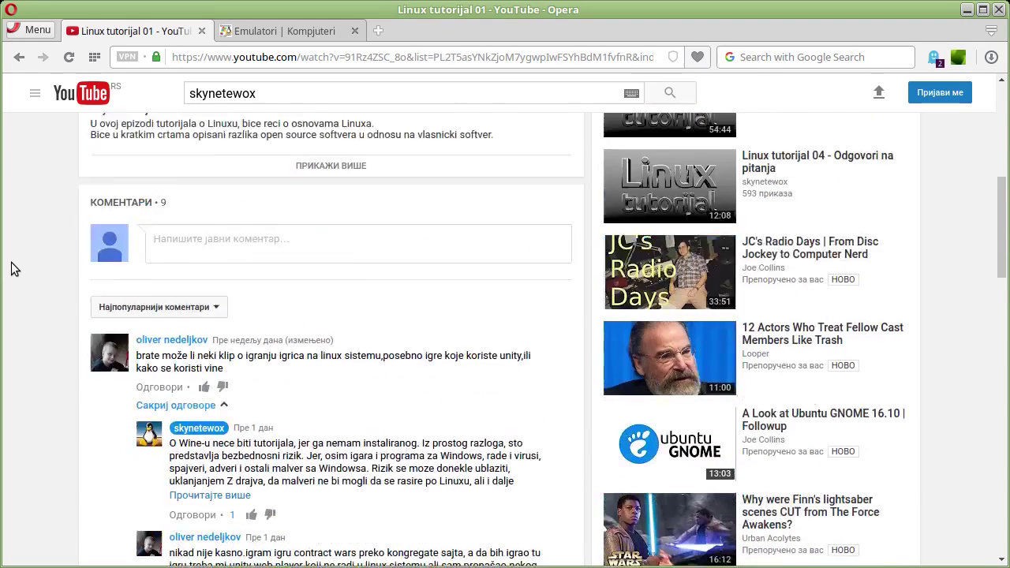
scroll(11, 269, up, 2)
scroll(11, 269, up, 4)
scroll(11, 269, up, 1)
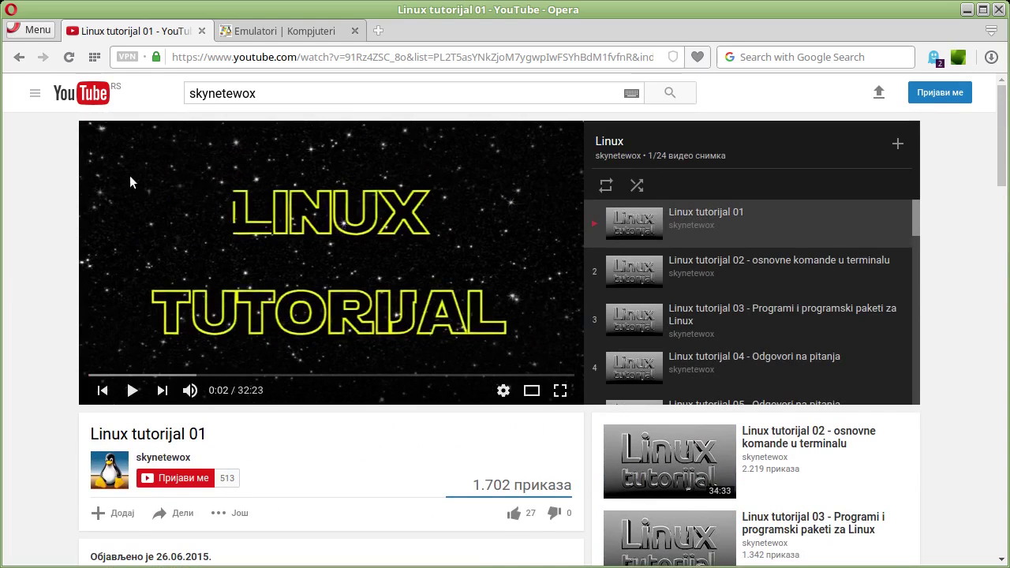
click(267, 35)
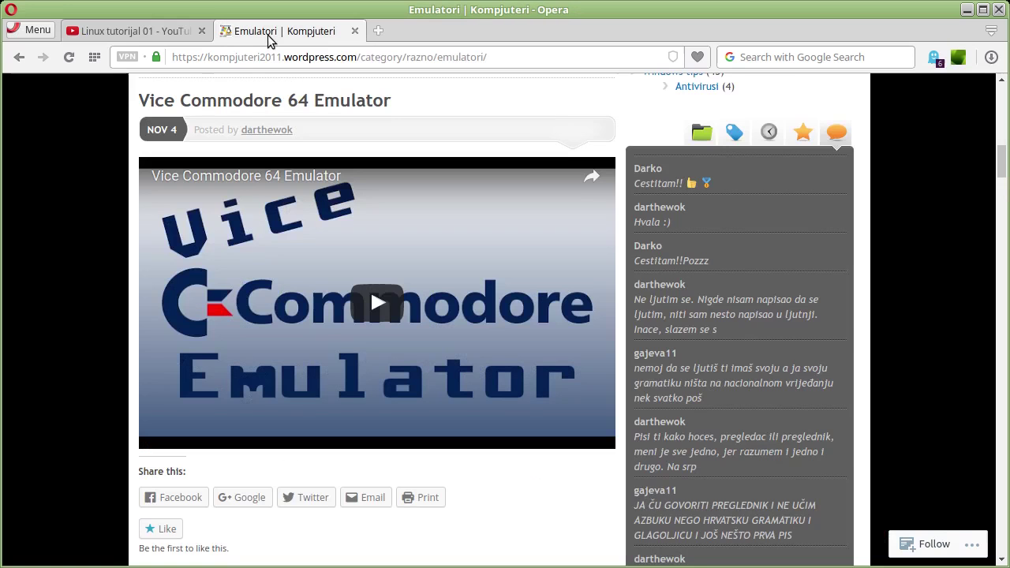
scroll(64, 208, up, 1)
scroll(65, 207, down, 2)
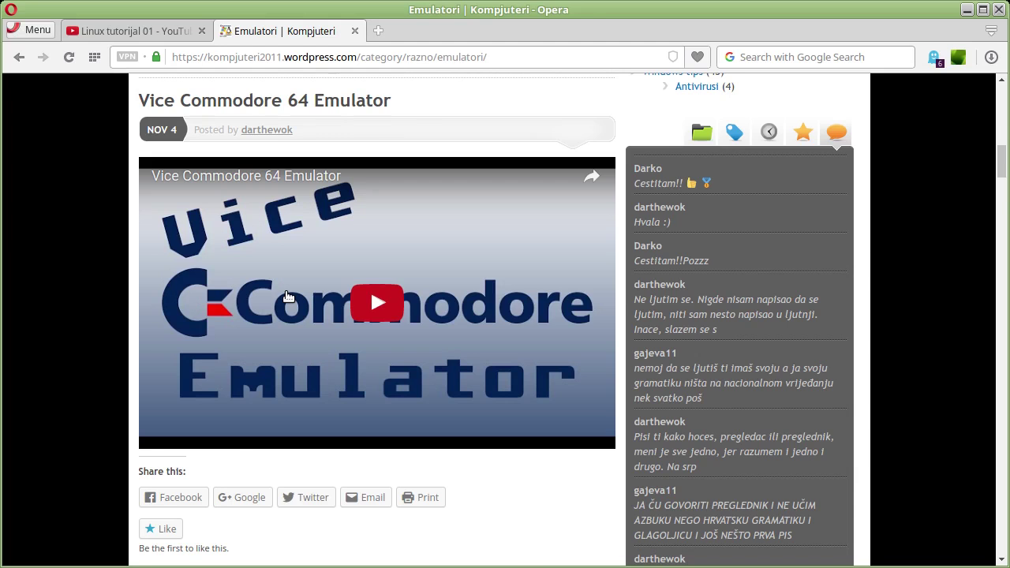
scroll(288, 299, down, 5)
scroll(288, 301, up, 6)
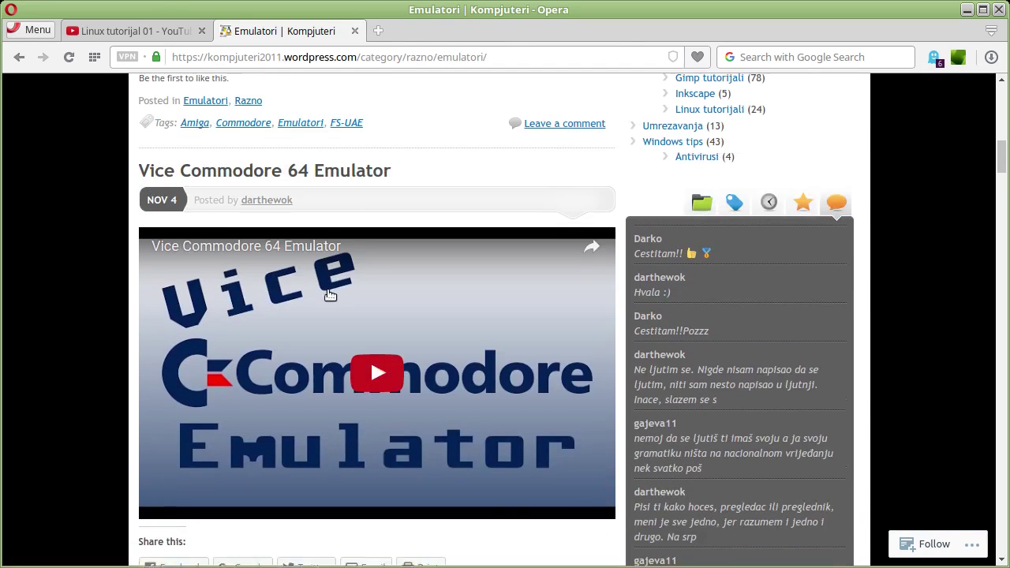
scroll(390, 355, down, 5)
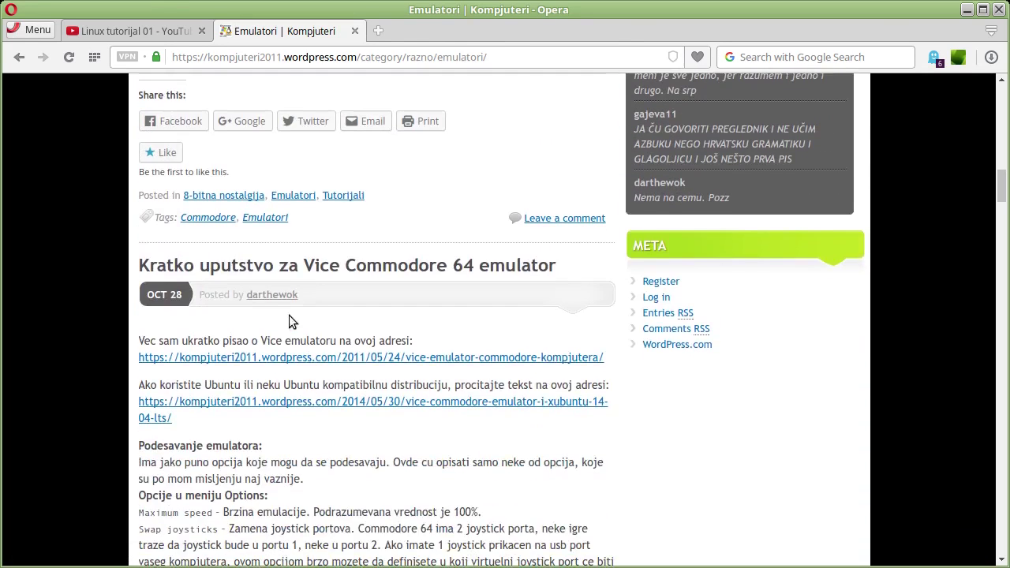
scroll(289, 320, down, 3)
scroll(271, 314, down, 5)
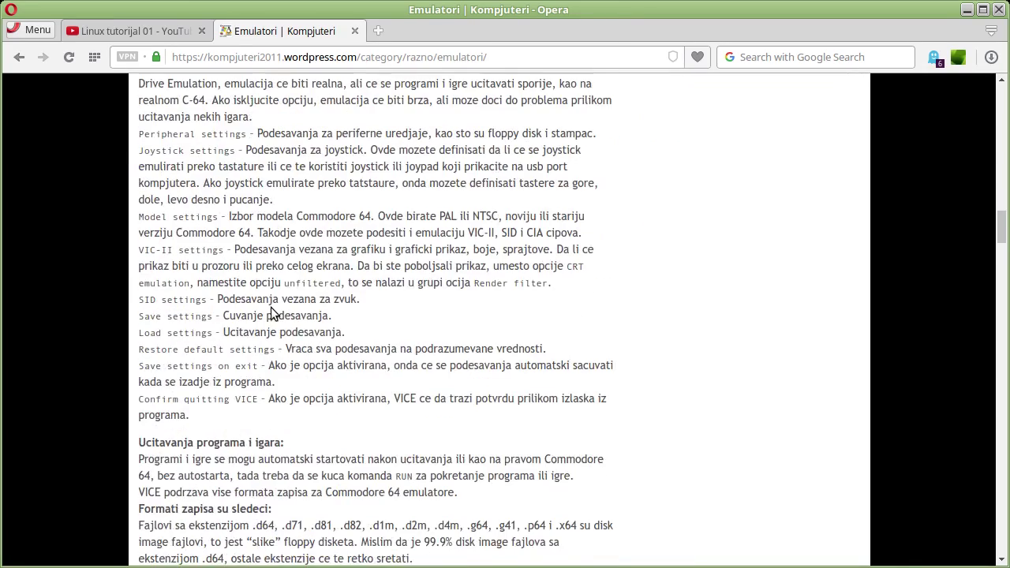
scroll(271, 312, up, 5)
scroll(274, 308, up, 4)
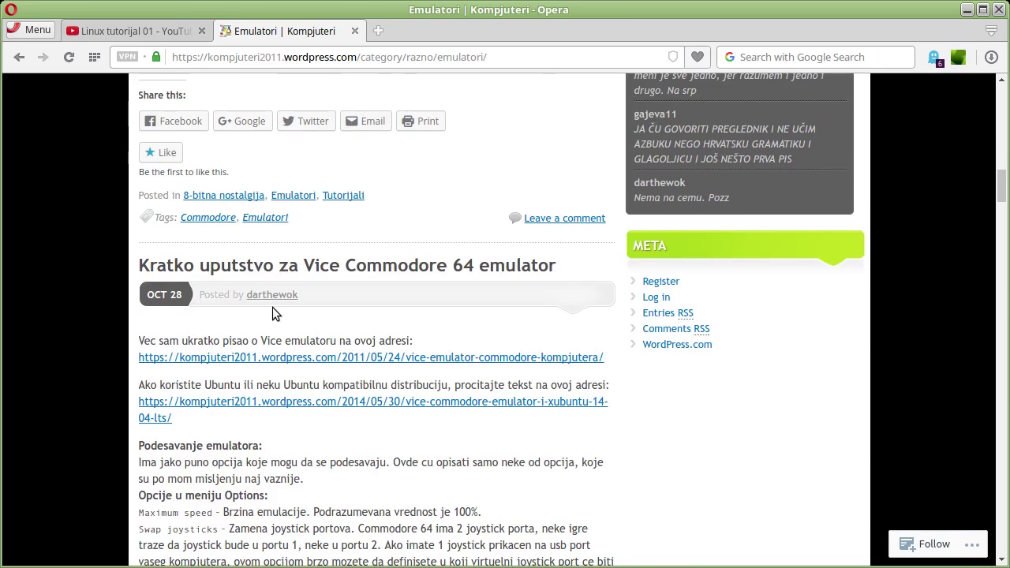
scroll(273, 313, up, 3)
scroll(272, 313, up, 6)
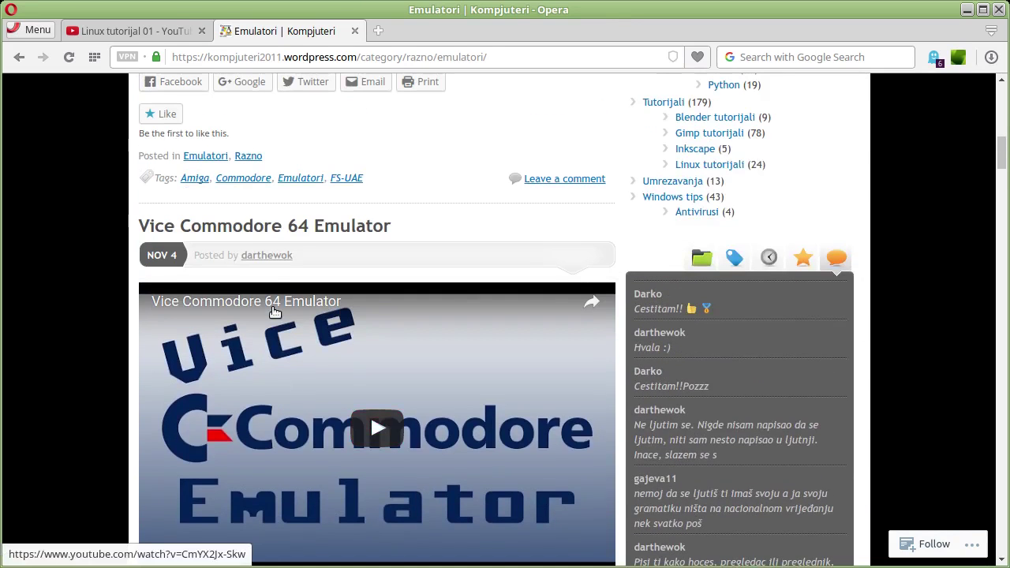
scroll(270, 271, up, 1)
scroll(269, 271, up, 3)
scroll(270, 271, down, 3)
scroll(270, 270, up, 4)
scroll(269, 271, up, 2)
scroll(370, 150, down, 4)
scroll(340, 181, down, 2)
scroll(323, 201, down, 2)
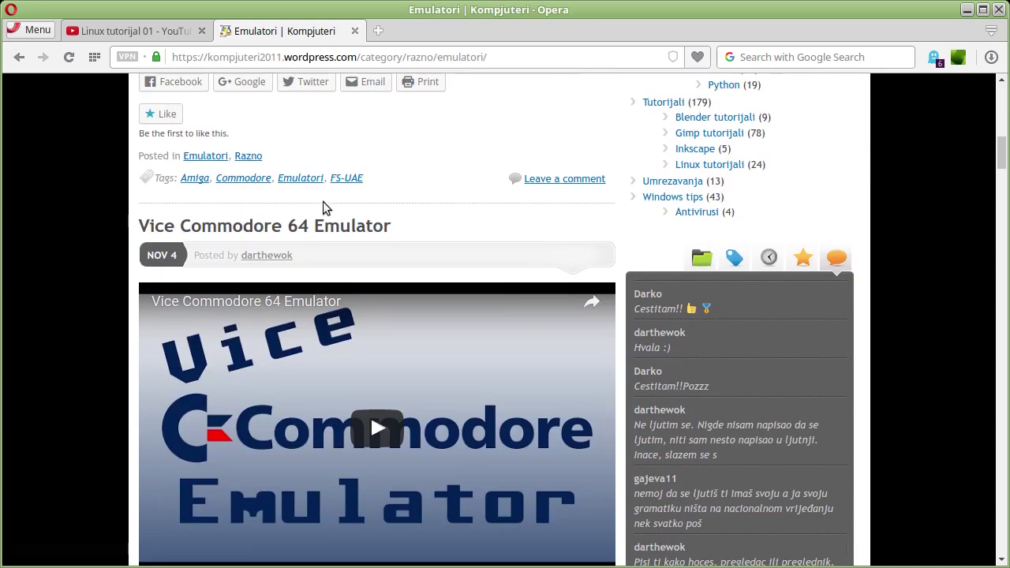
scroll(325, 193, down, 2)
scroll(325, 195, down, 3)
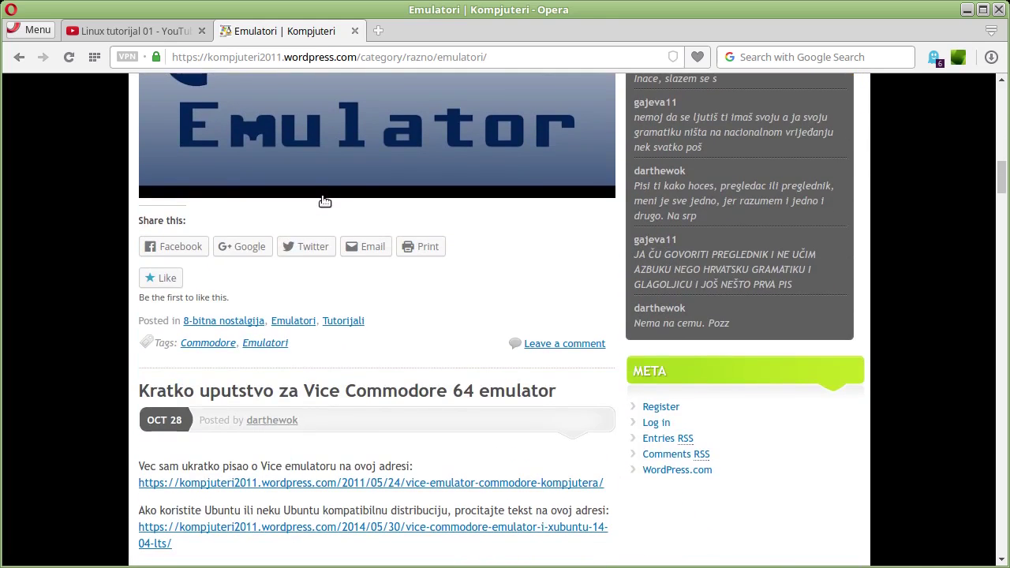
scroll(325, 199, up, 2)
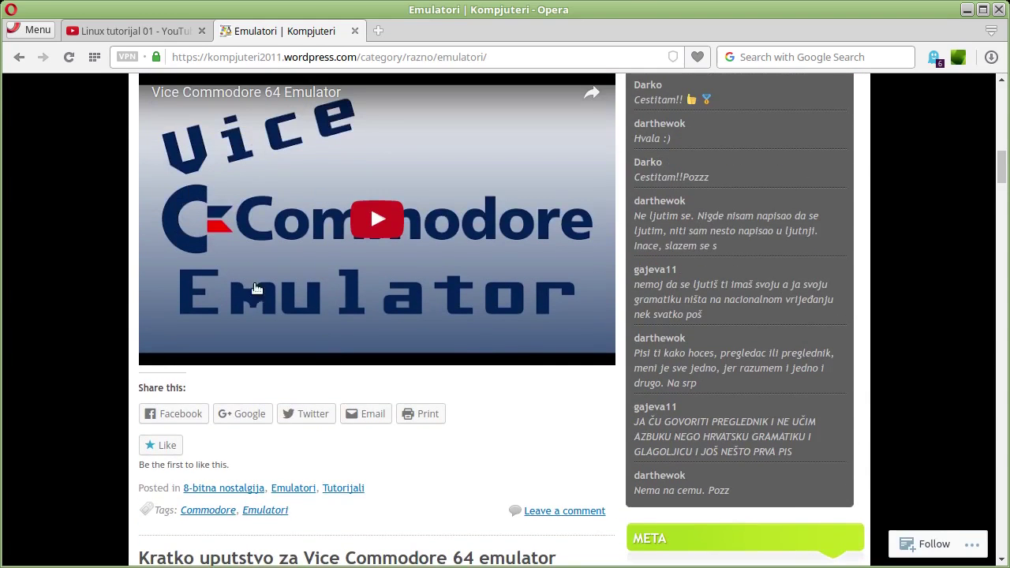
scroll(237, 285, down, 3)
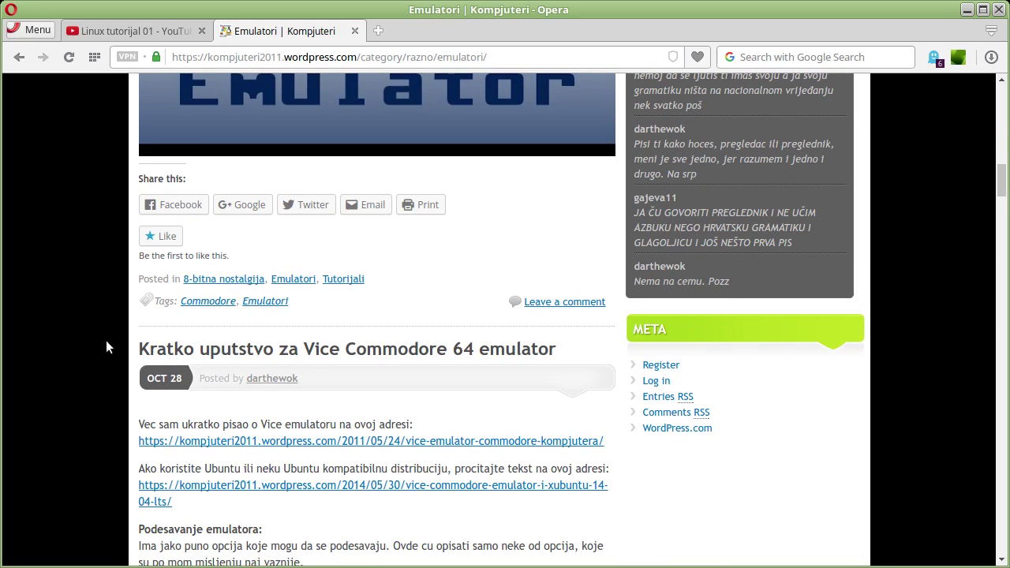
Open the 'Vice Commodore emulator i Xubuntu 14.04 LTS' post in a new tab and scroll through it.
click(300, 488)
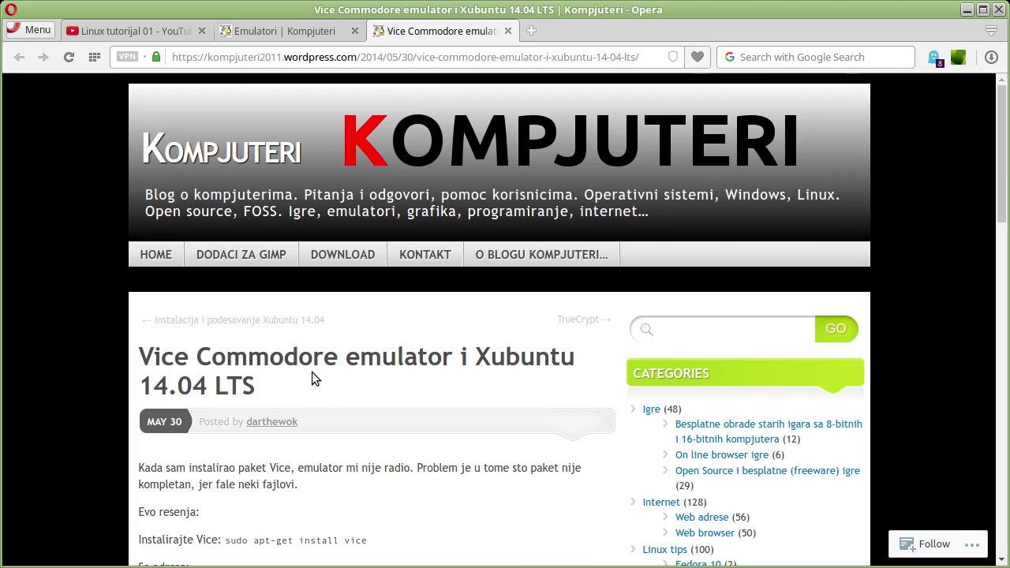
scroll(312, 372, down, 4)
scroll(312, 372, down, 3)
scroll(312, 372, down, 3)
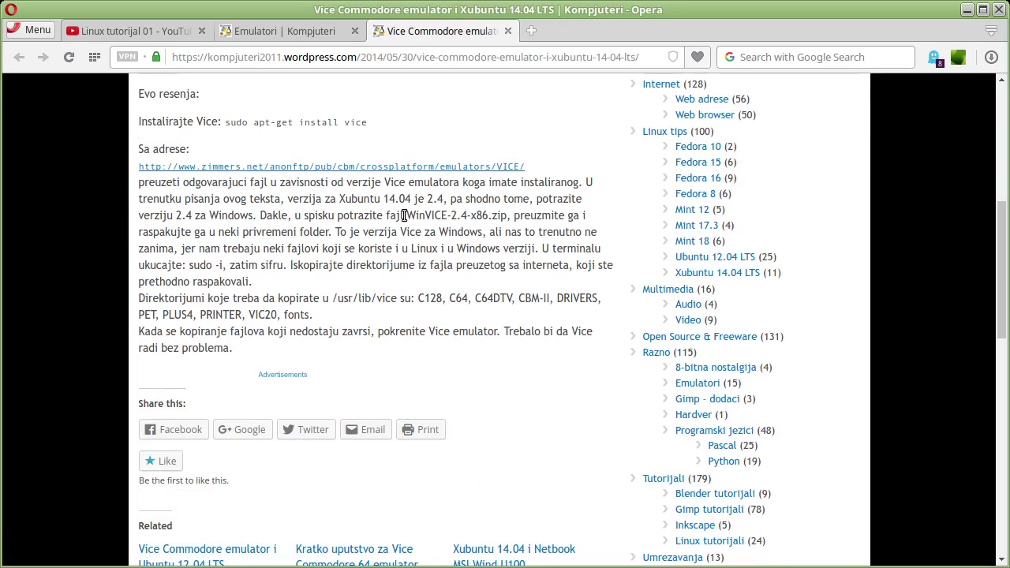
drag(418, 297, 436, 298)
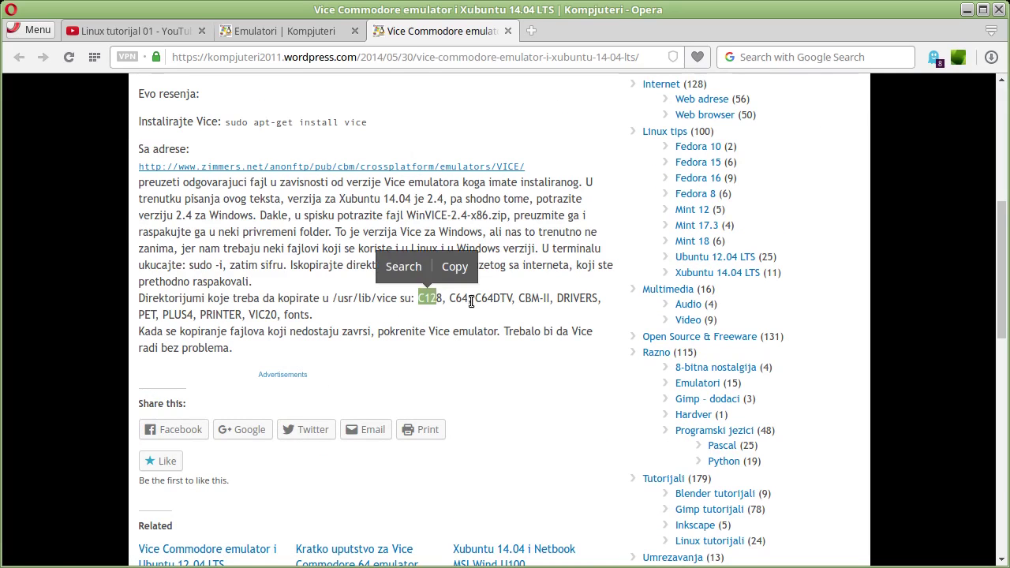
click(426, 281)
scroll(425, 280, up, 4)
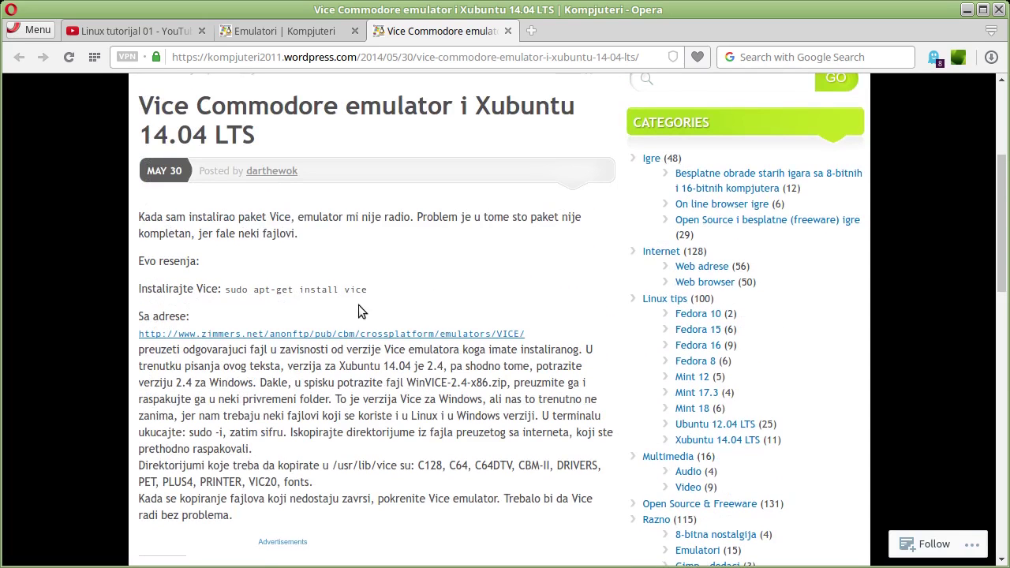
scroll(425, 360, down, 2)
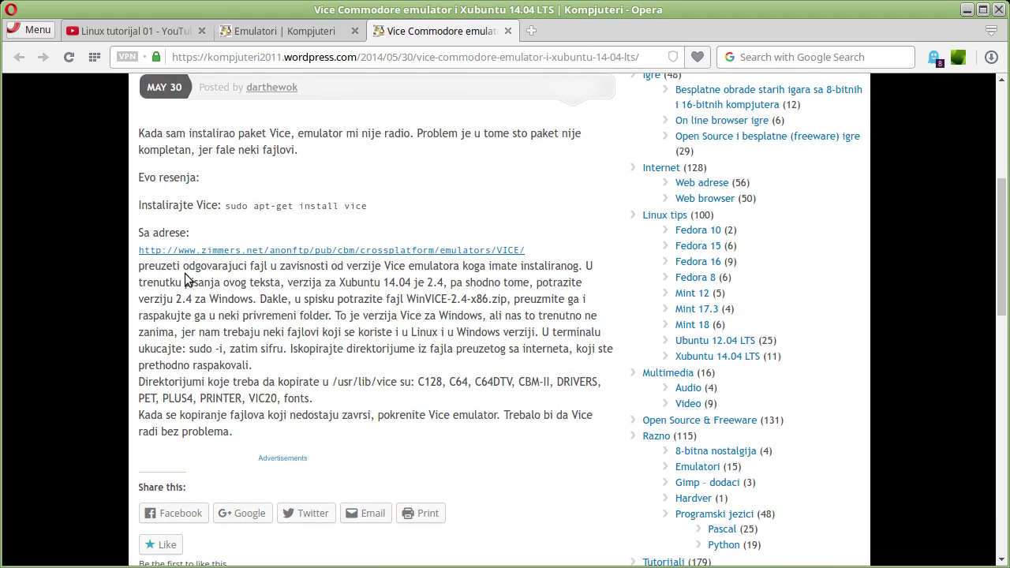
scroll(234, 277, up, 4)
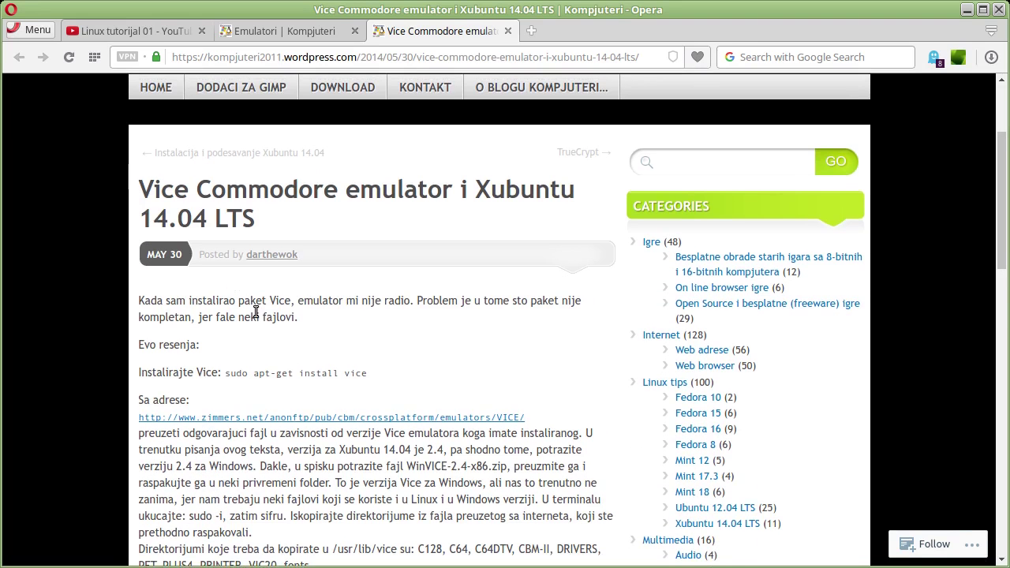
scroll(256, 312, down, 4)
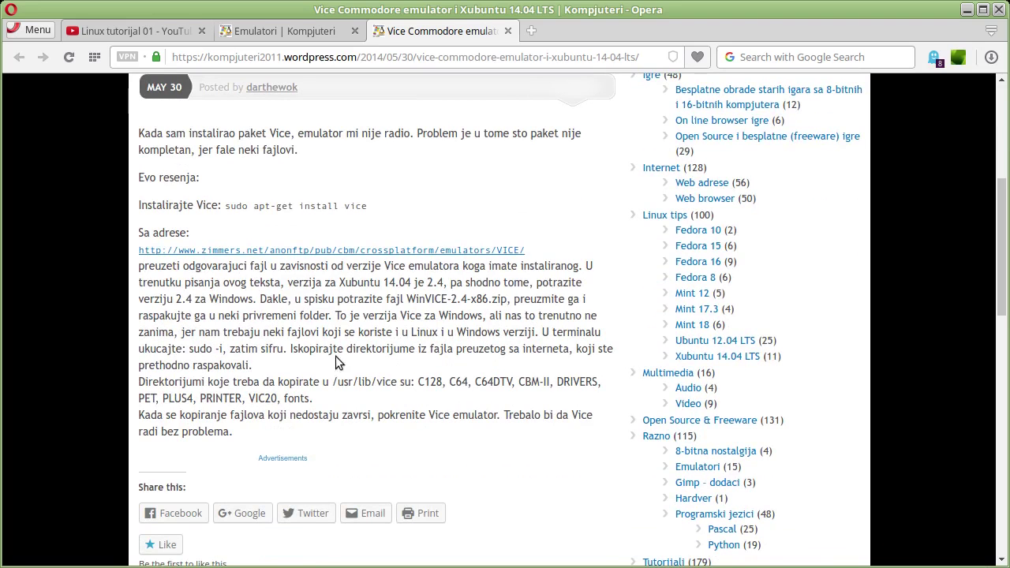
Select the Vice directory names from C128 to fonts, then clear the selection.
mouse_move(418, 383)
mouse_down()
mouse_move(431, 383)
mouse_move(401, 399)
mouse_up()
click(261, 378)
drag(420, 382, 314, 398)
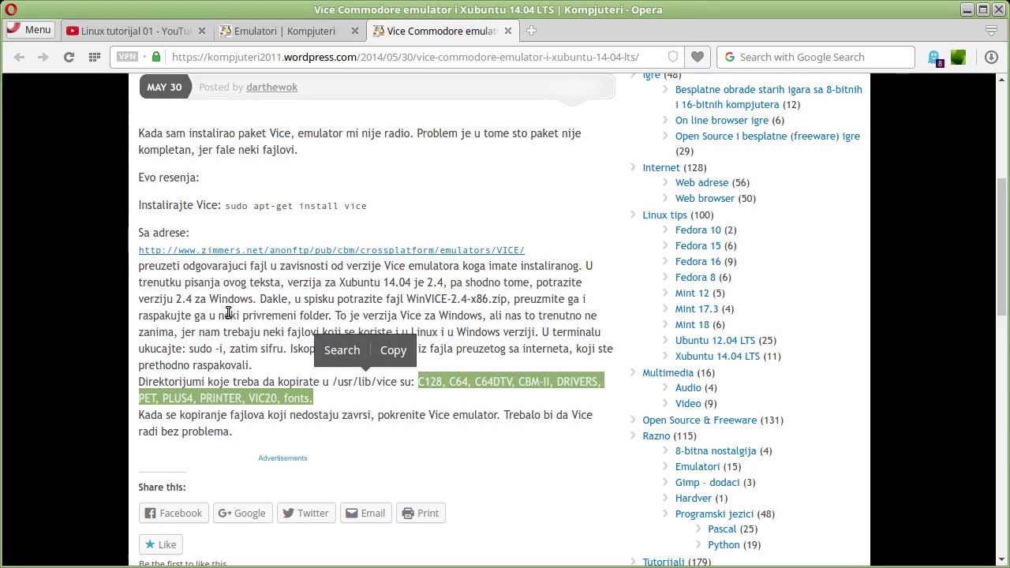
click(383, 205)
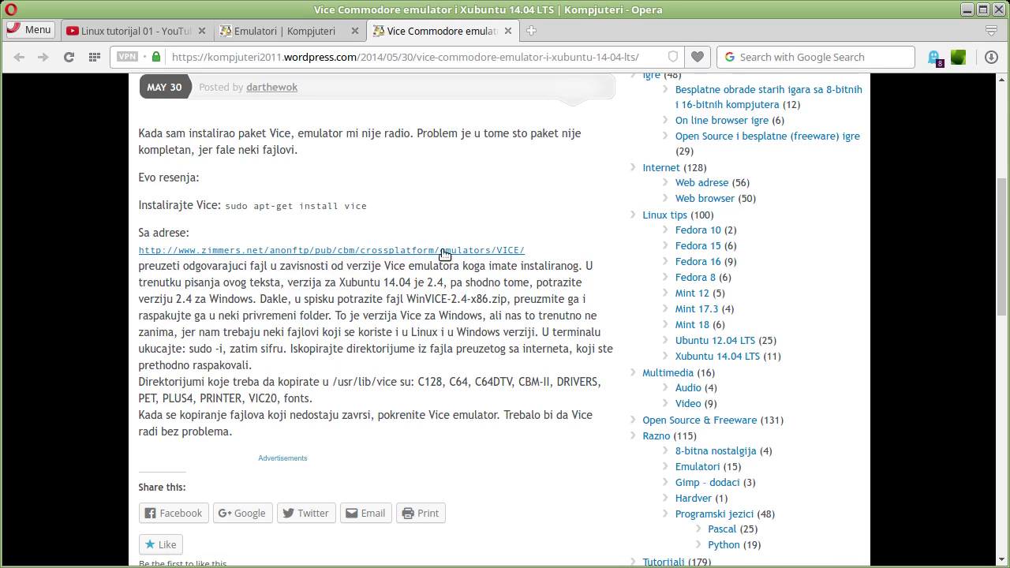
scroll(446, 257, up, 3)
click(508, 32)
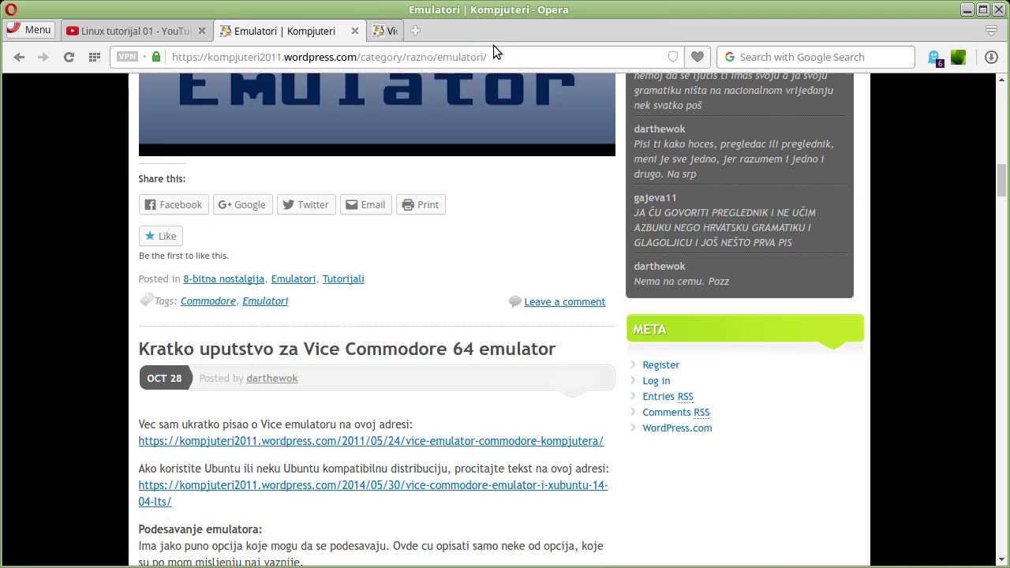
scroll(445, 290, up, 3)
scroll(445, 293, up, 3)
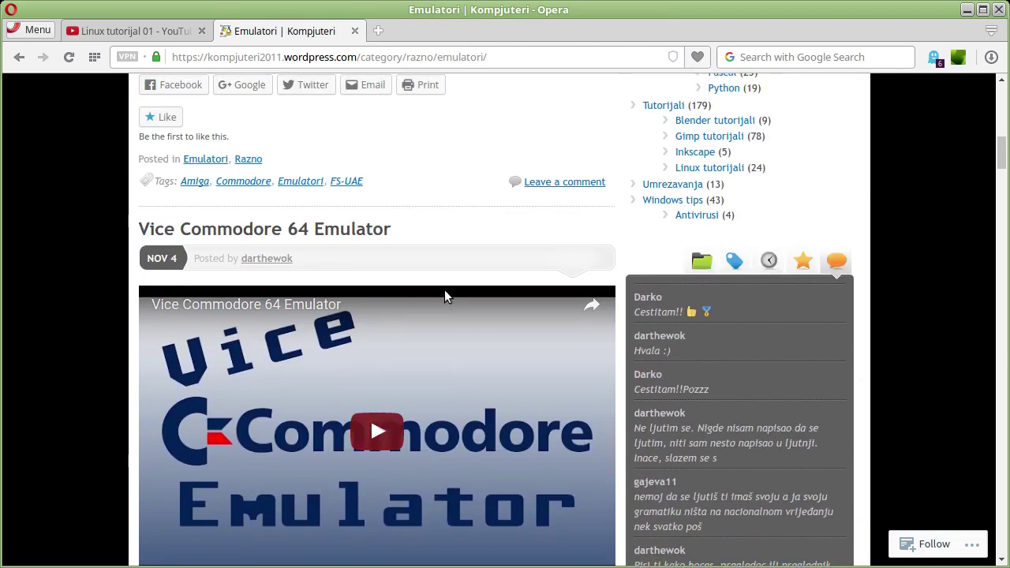
scroll(445, 293, up, 5)
scroll(445, 293, up, 1)
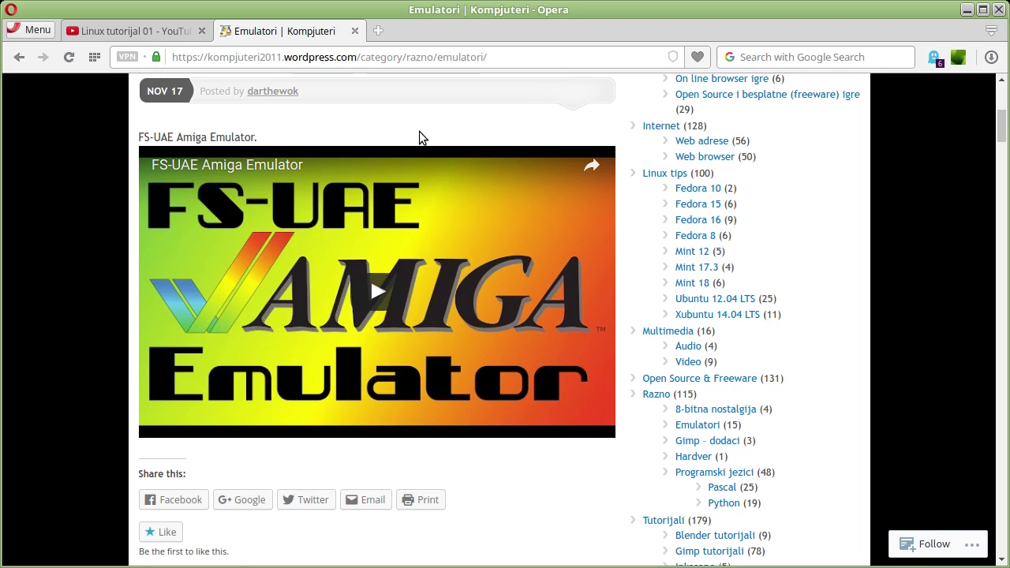
scroll(419, 138, down, 10)
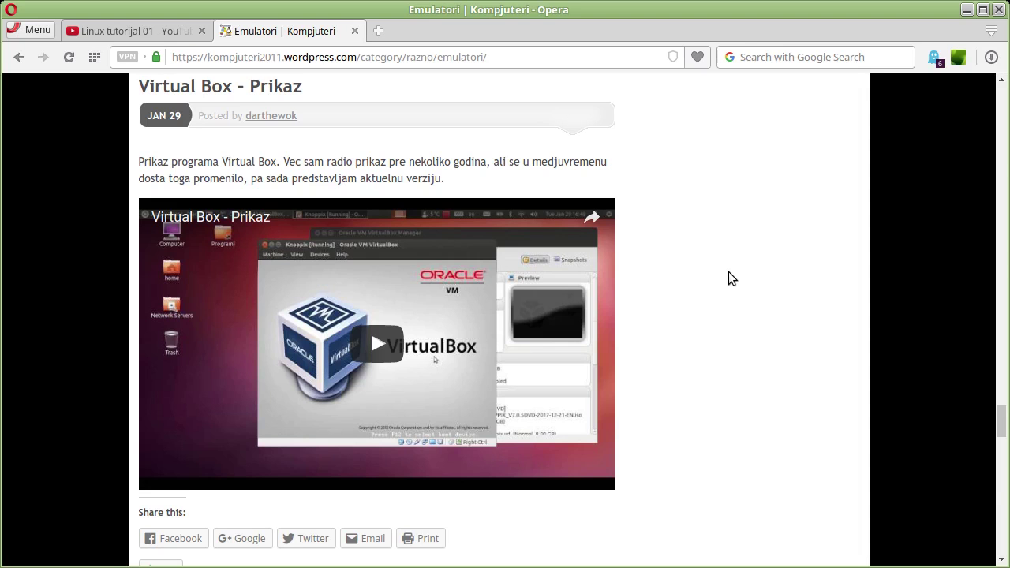
Scroll down through the DOSBox post on the Emulatori category archive.
scroll(729, 271, down, 4)
scroll(709, 265, down, 2)
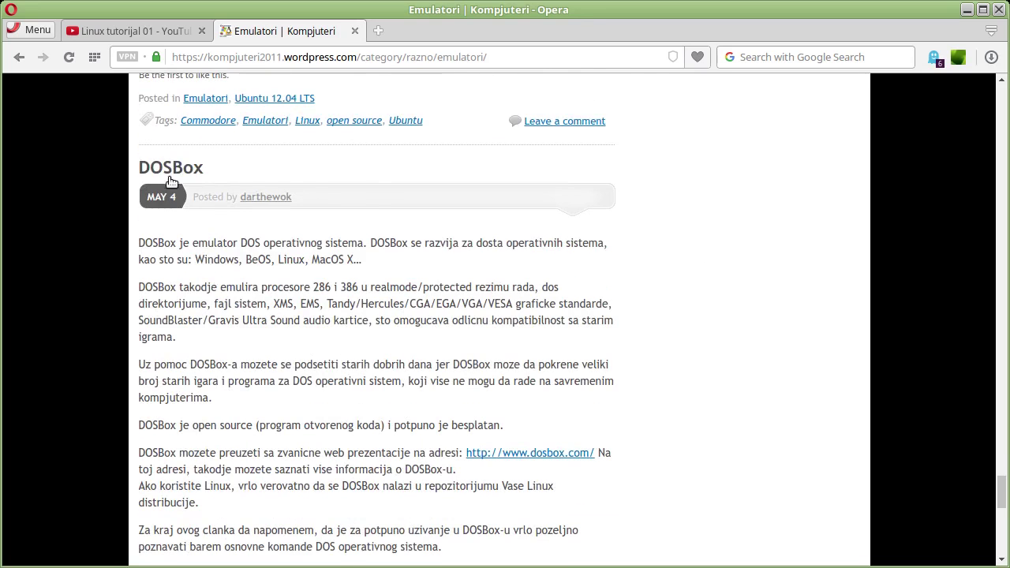
scroll(308, 176, down, 1)
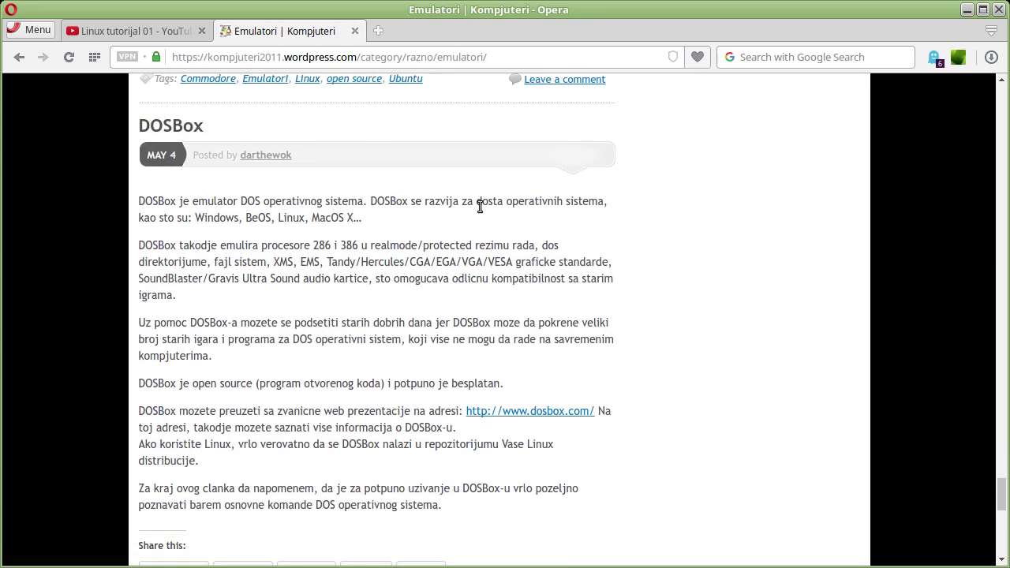
scroll(677, 289, down, 1)
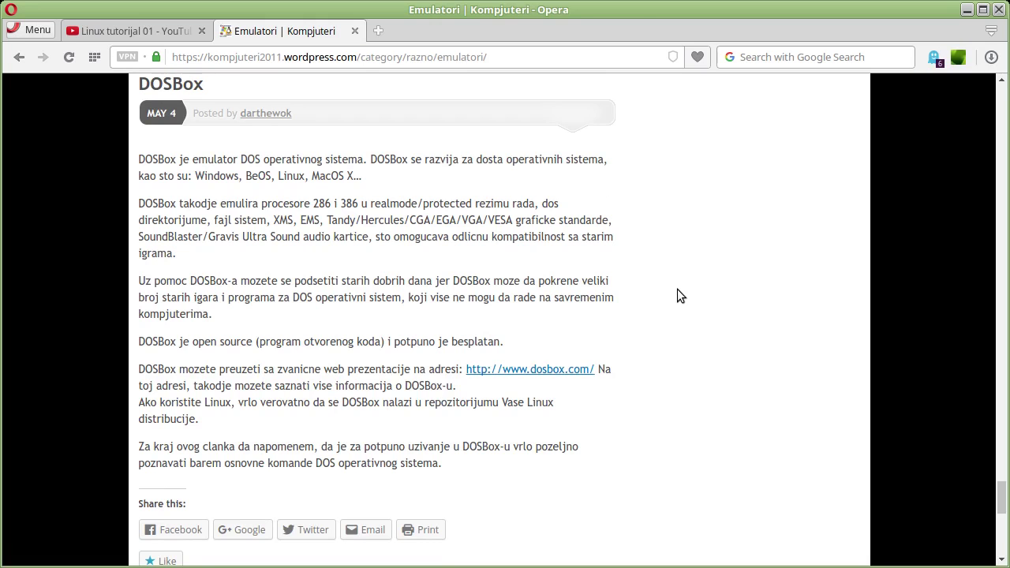
scroll(647, 308, down, 5)
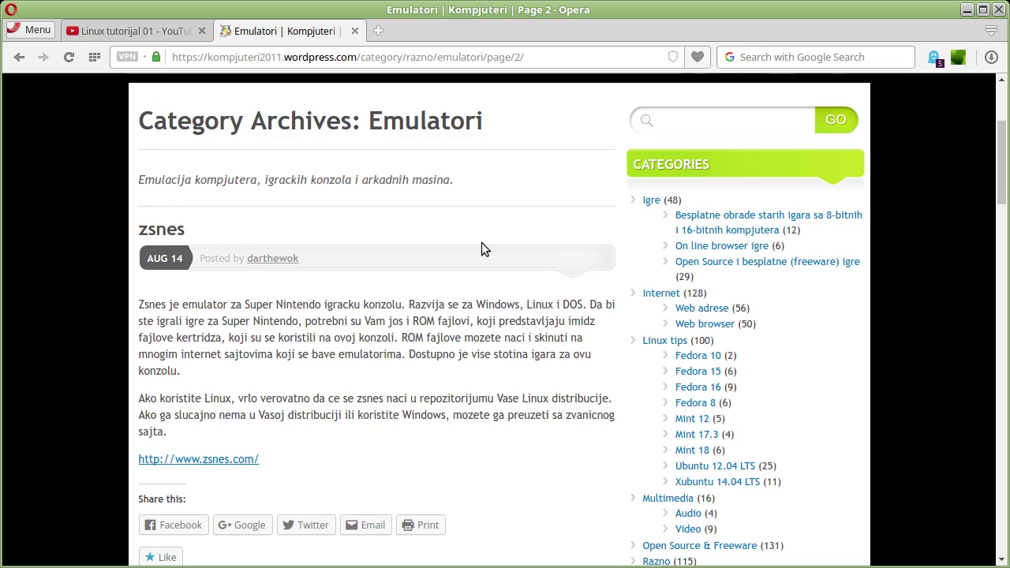
Scroll down Emulatori page 2 to the May 24 VICE emulator post.
scroll(482, 243, down, 8)
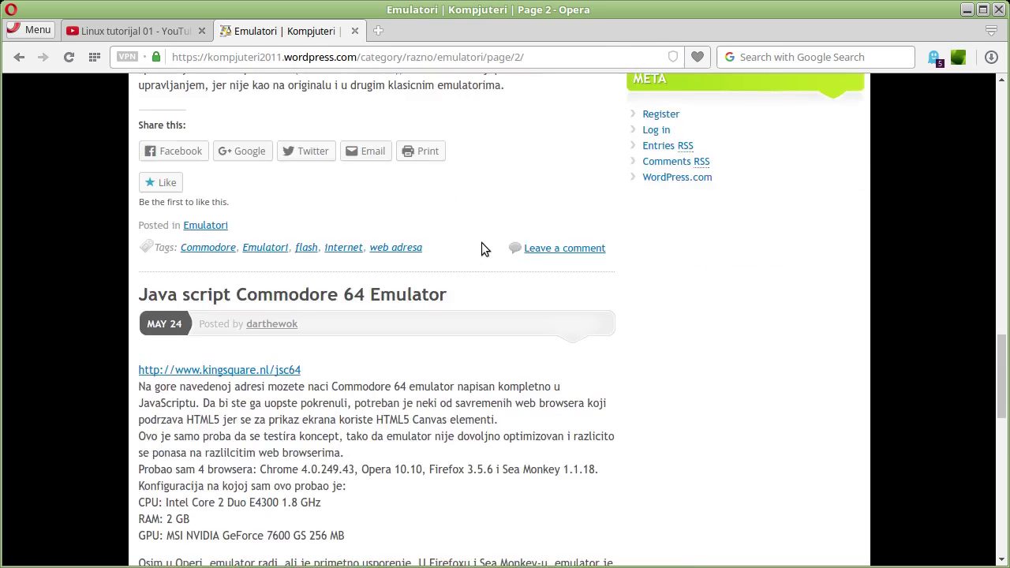
scroll(482, 242, down, 8)
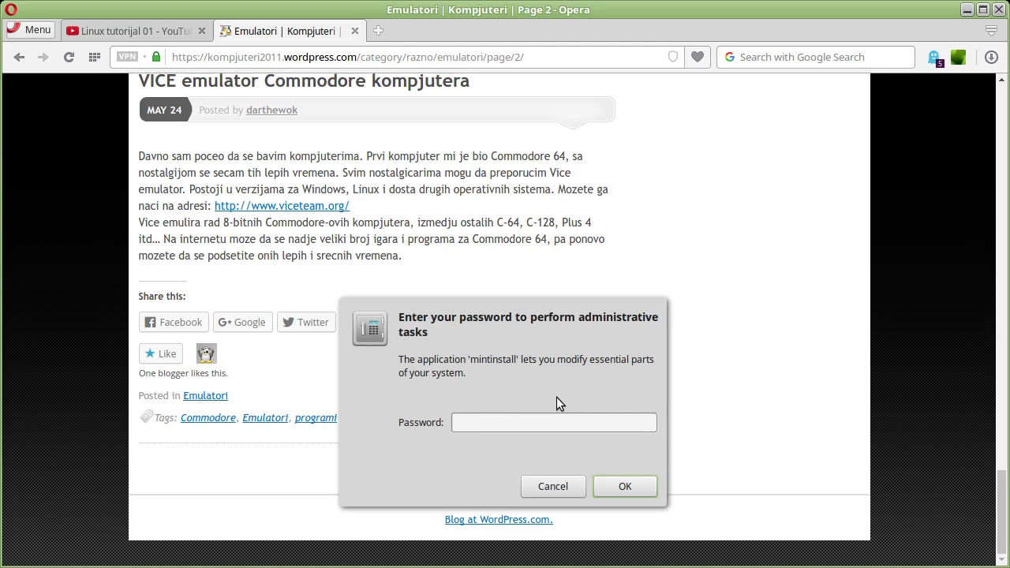
Authenticate, search Software Manager for 'playstation', and select the Pcsx2 and Pcsxr emulators.
key(Return)
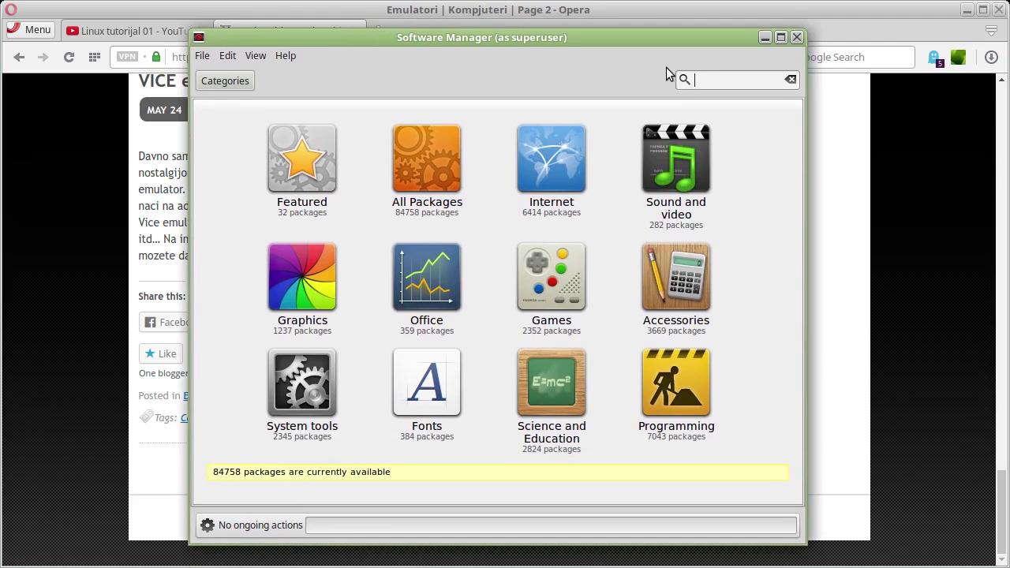
text(playstation)
key(Return)
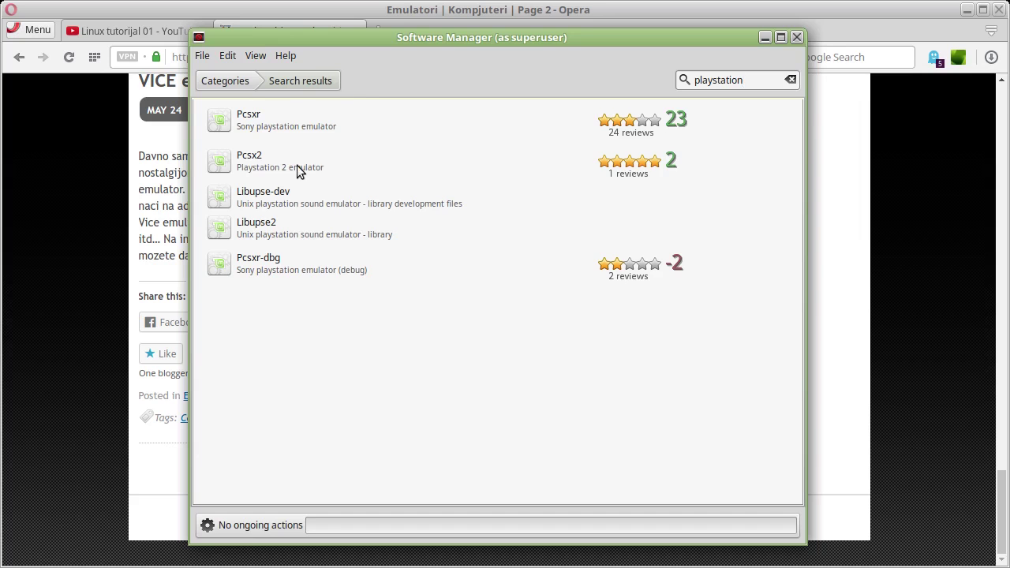
click(279, 164)
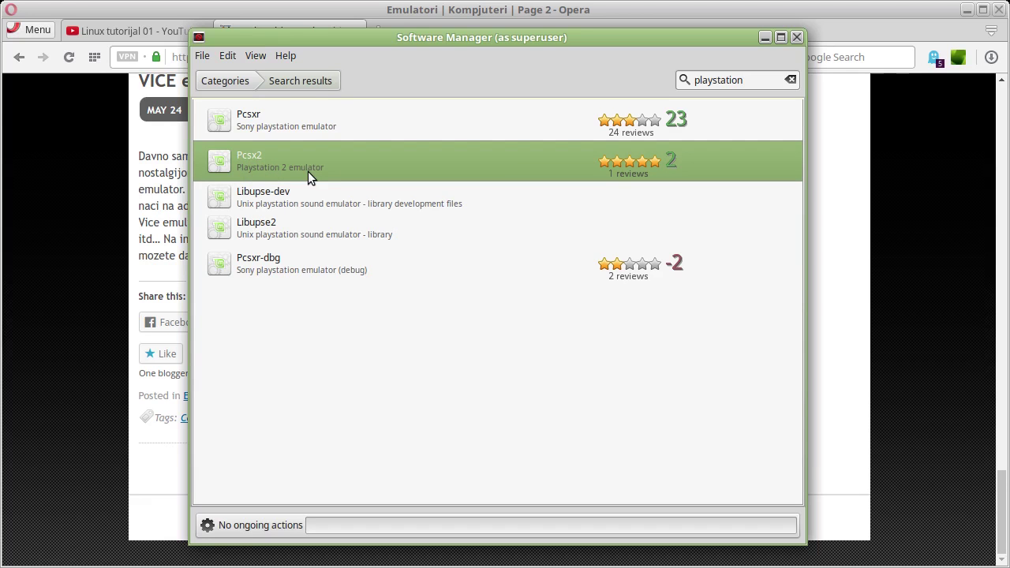
click(249, 123)
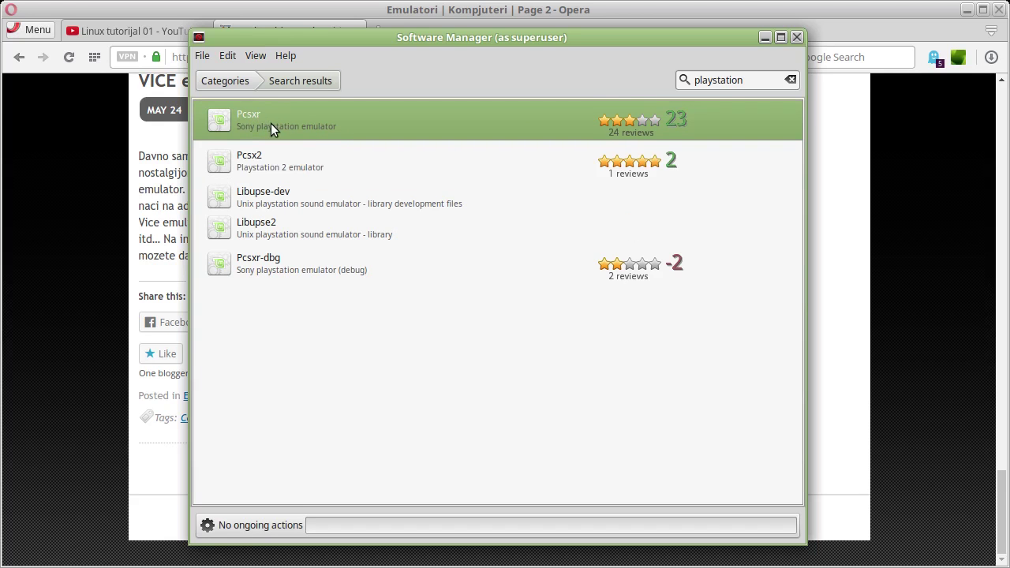
double_click(315, 163)
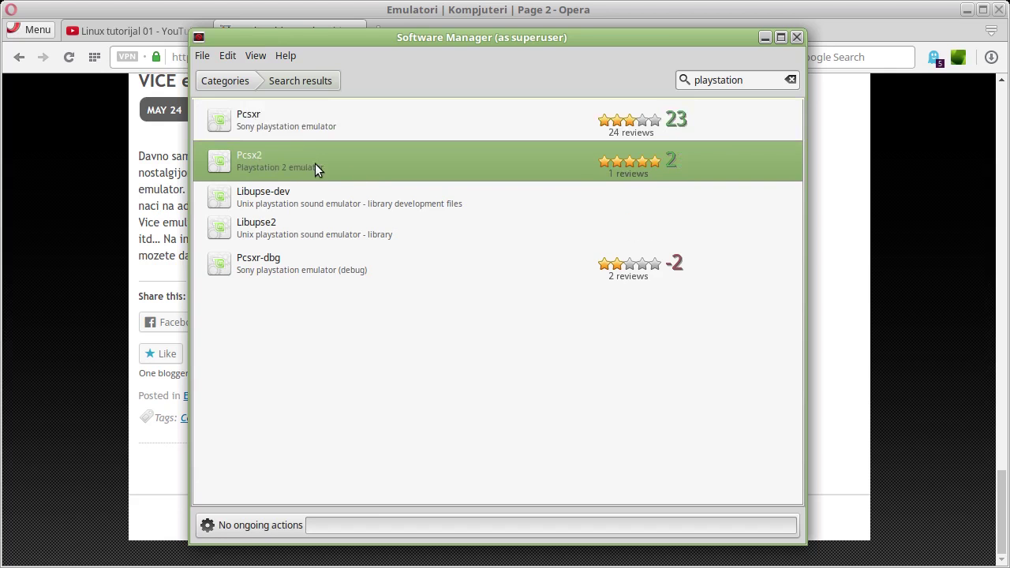
scroll(406, 202, down, 3)
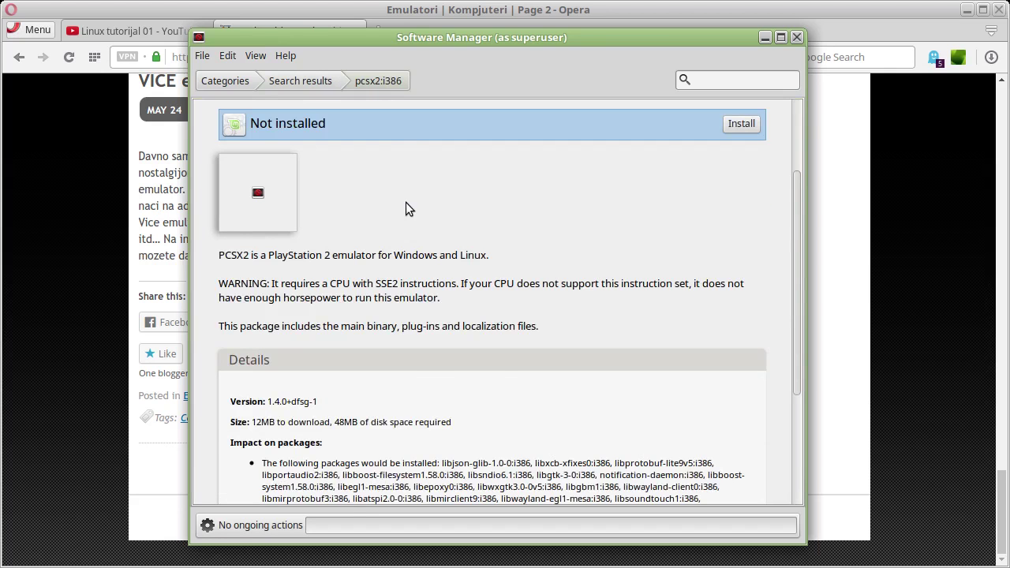
scroll(406, 203, down, 5)
scroll(406, 203, down, 1)
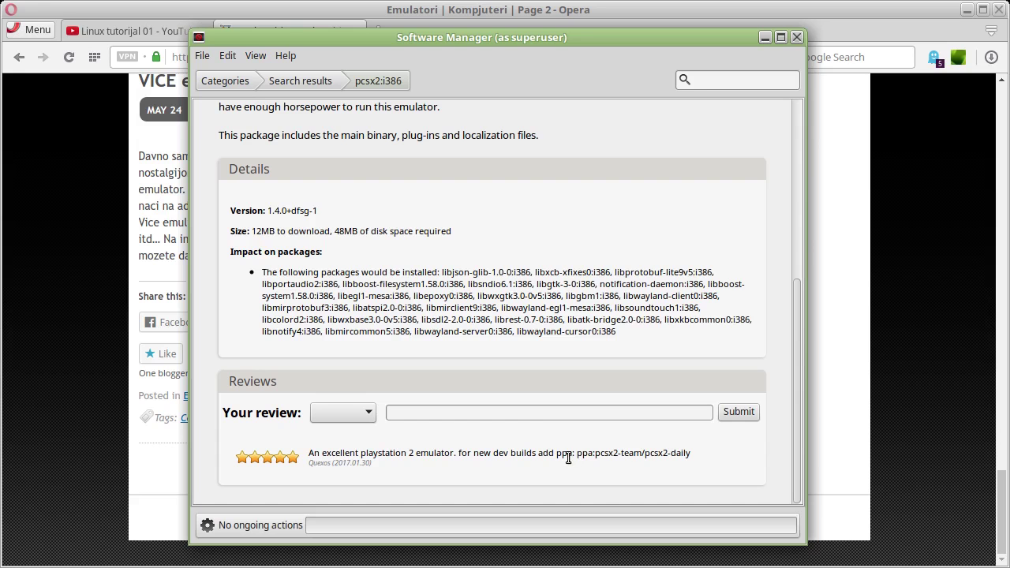
drag(557, 454, 694, 450)
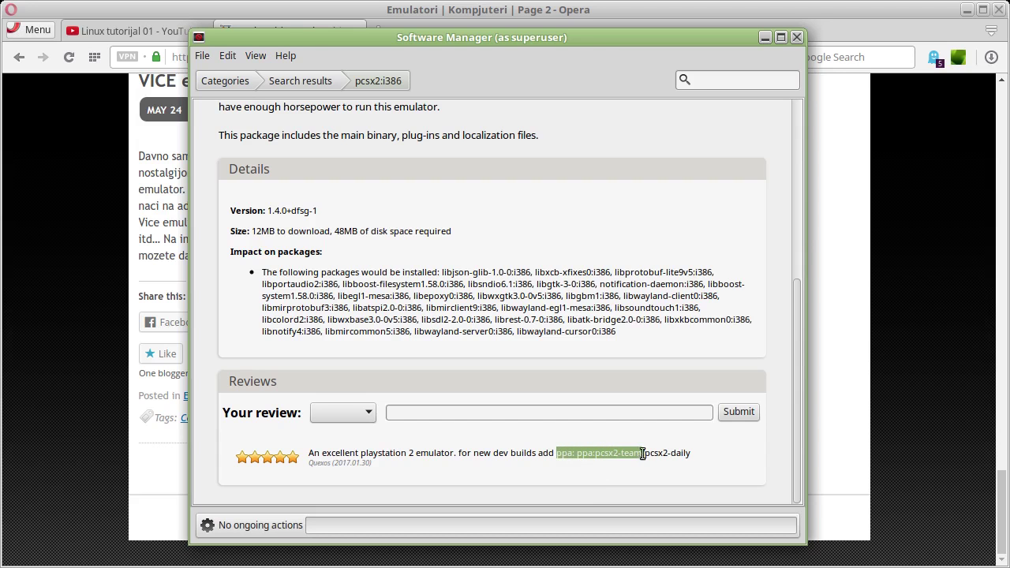
click(691, 455)
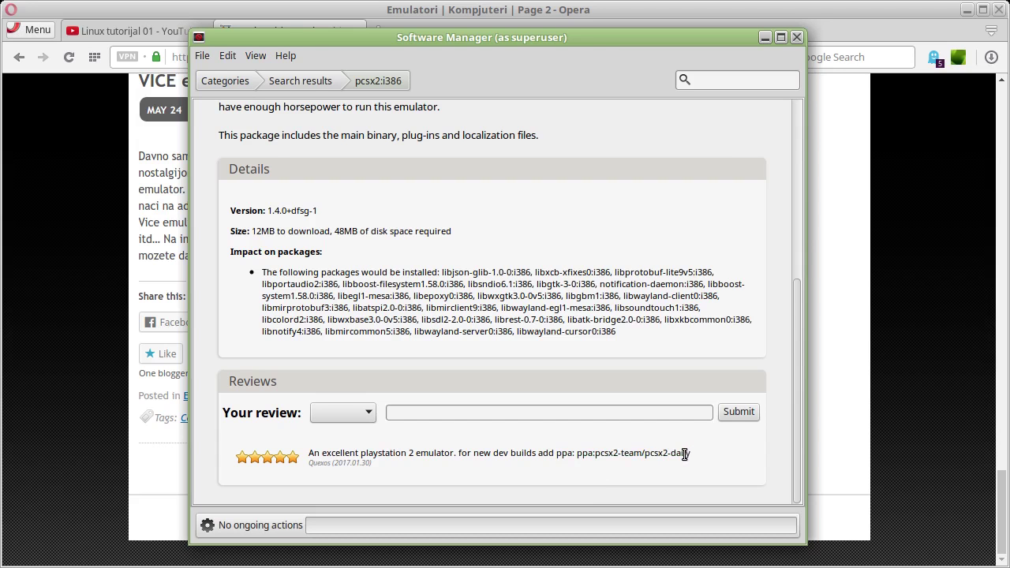
key(BackSpace)
Search for 'nintendo' and look through the Desmume details page before returning to results.
text(nintendo)
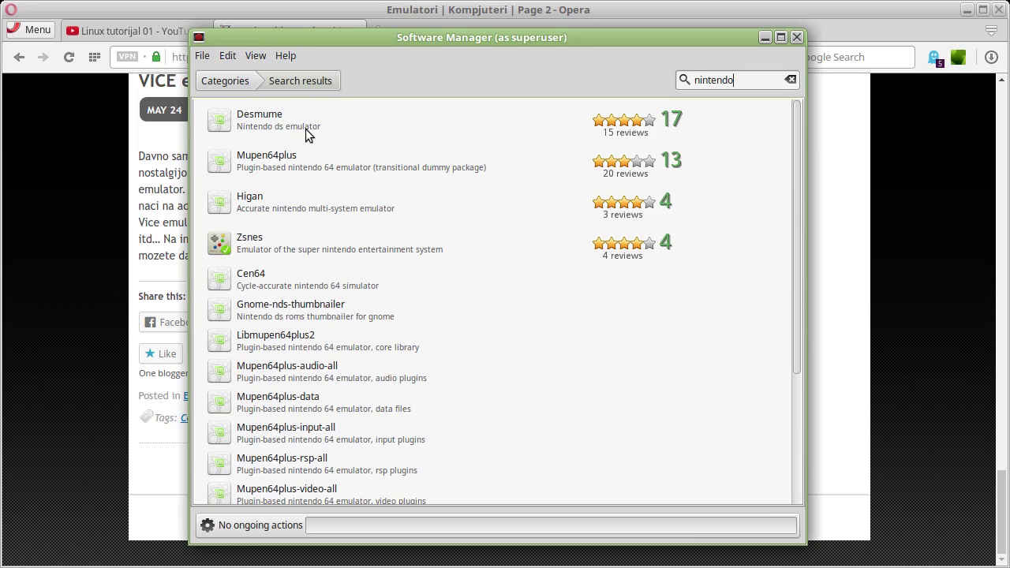
click(308, 134)
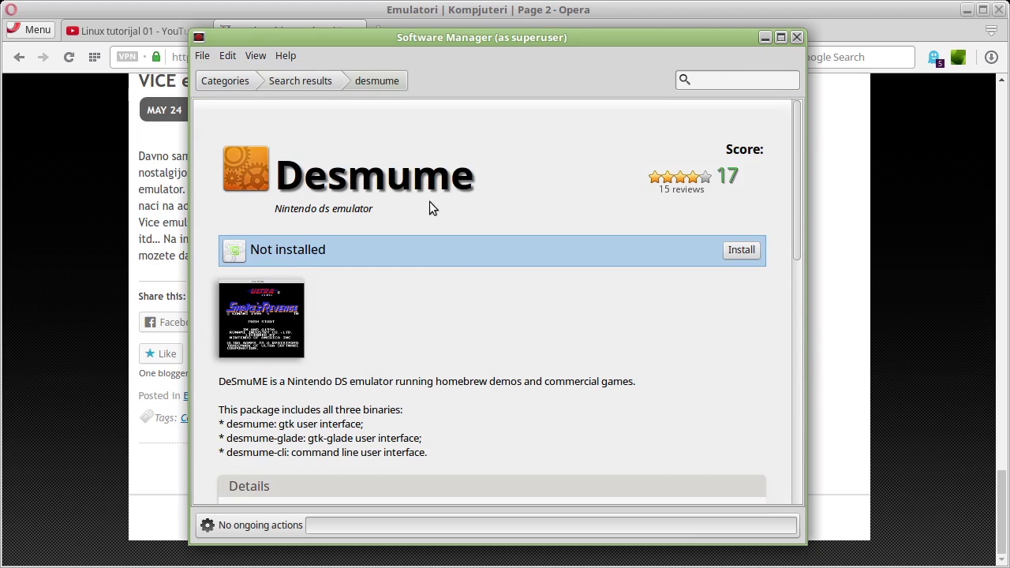
scroll(429, 206, down, 3)
scroll(429, 206, down, 1)
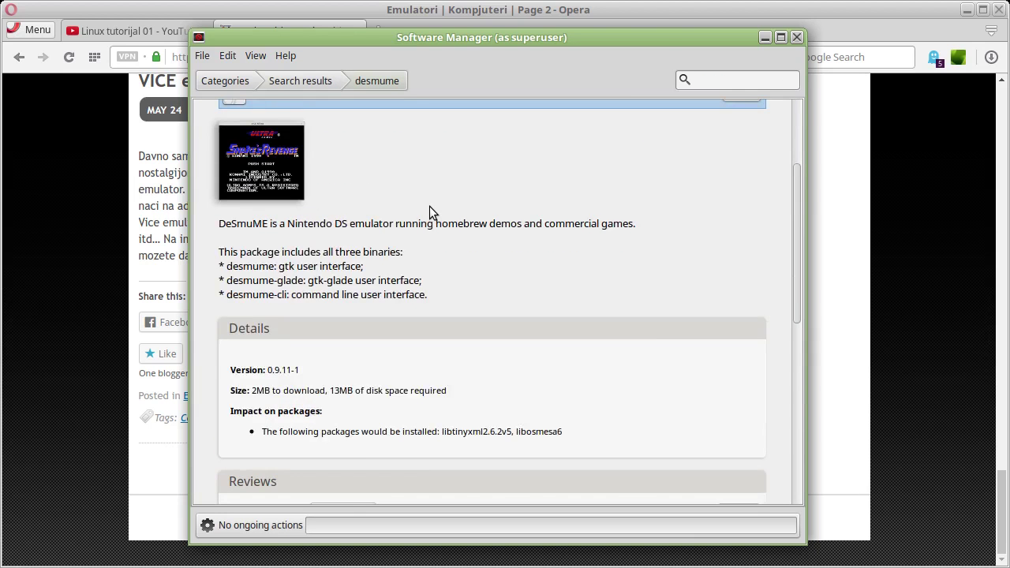
scroll(430, 206, down, 4)
scroll(430, 206, down, 4)
scroll(430, 208, up, 10)
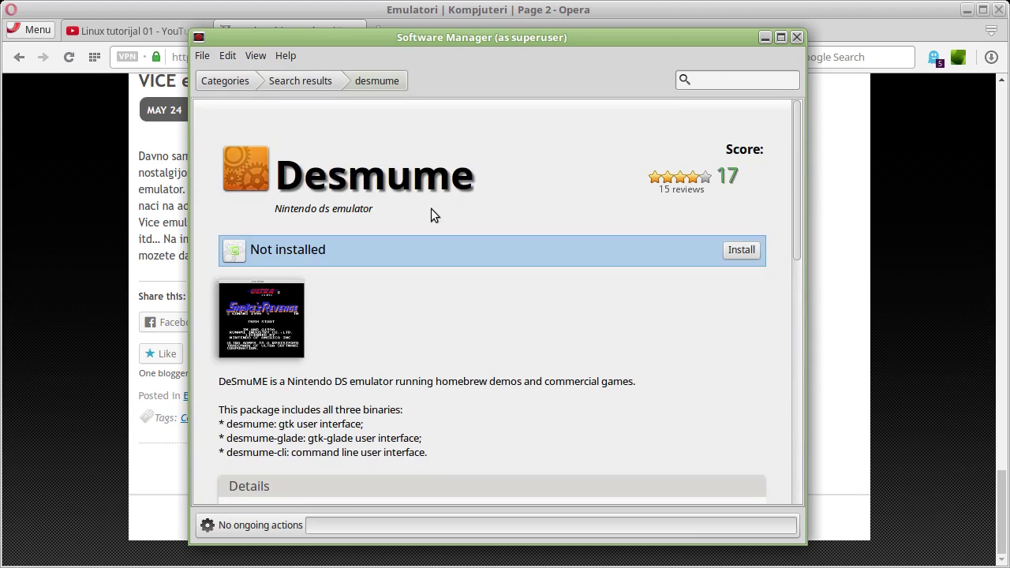
click(313, 82)
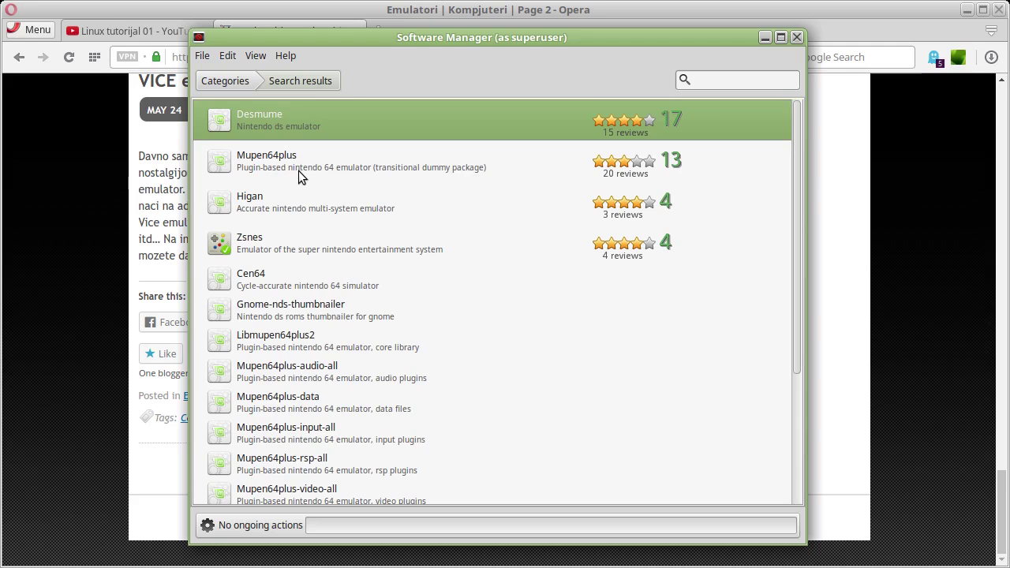
Open the Zsnes emulator from the results, then search for 'sega'.
click(246, 247)
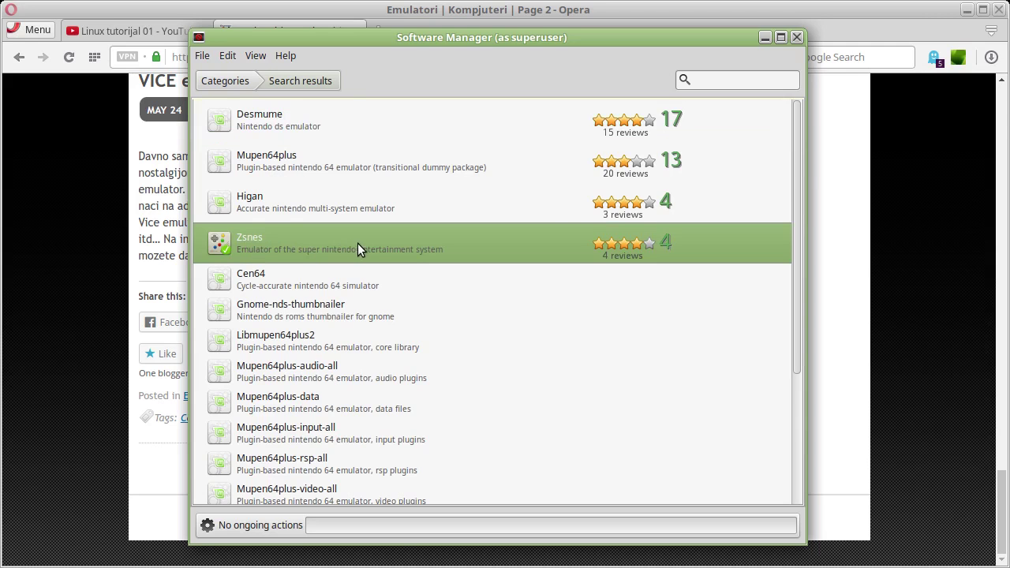
scroll(360, 243, down, 5)
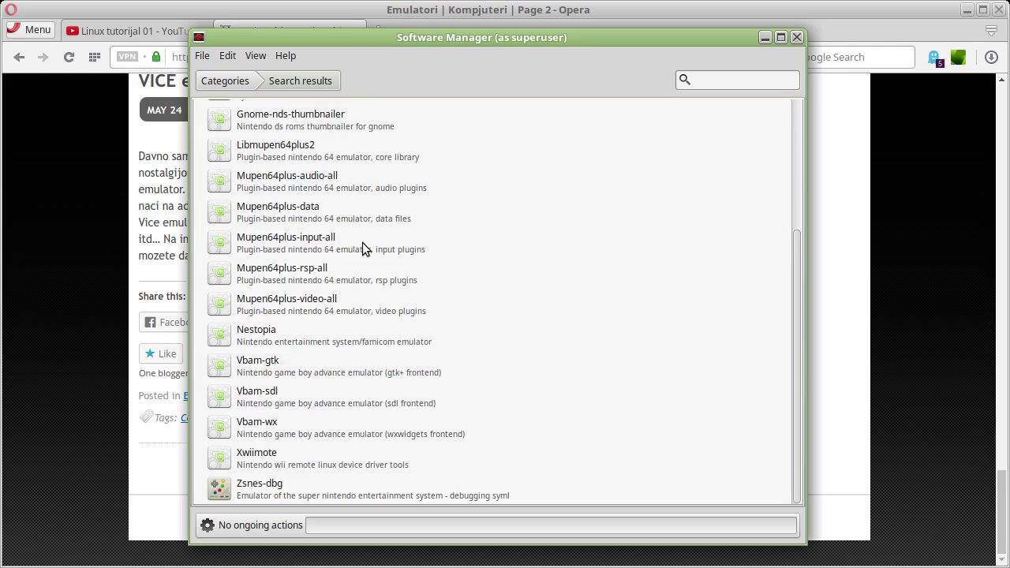
scroll(362, 242, up, 3)
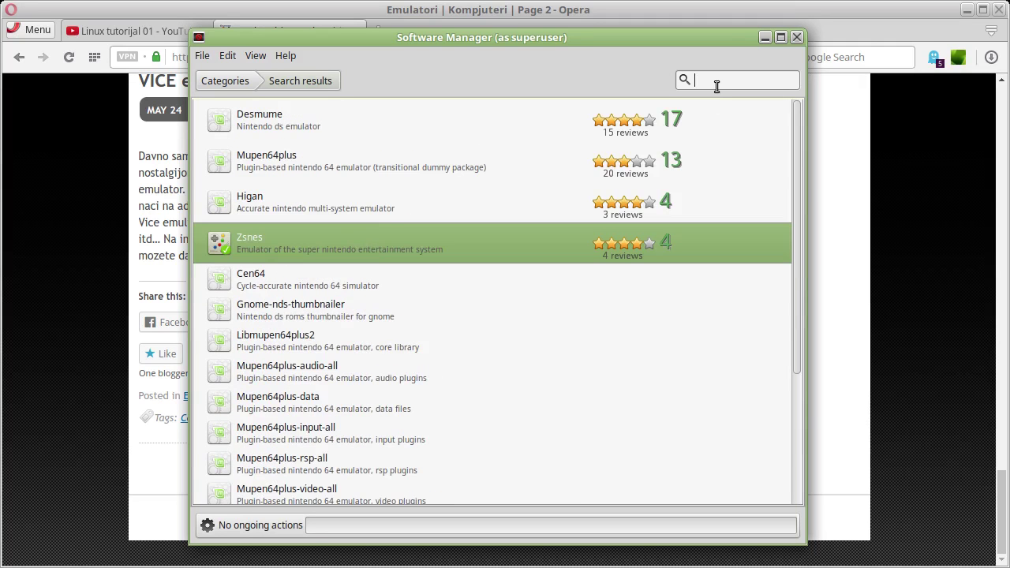
text(sega)
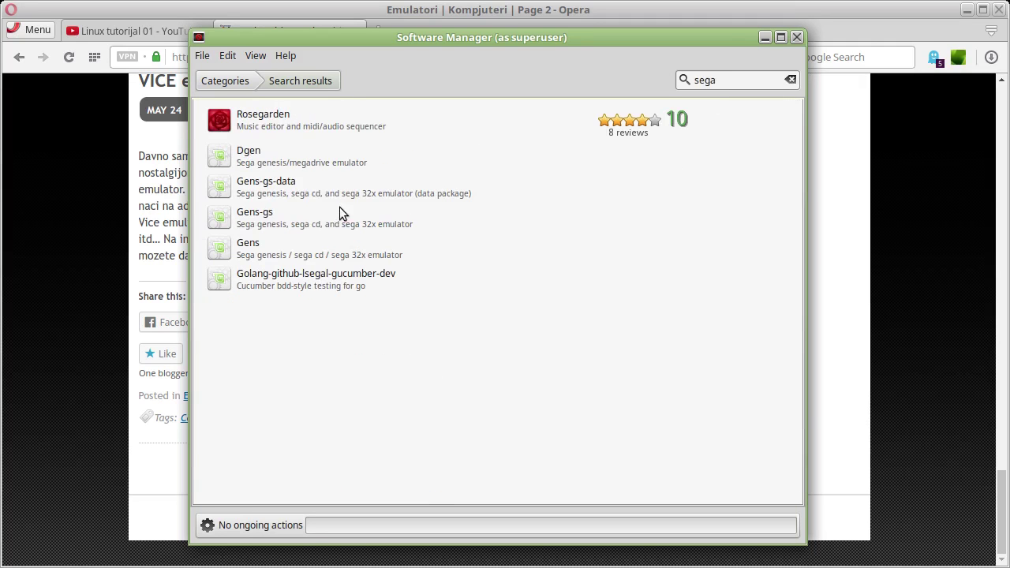
click(289, 226)
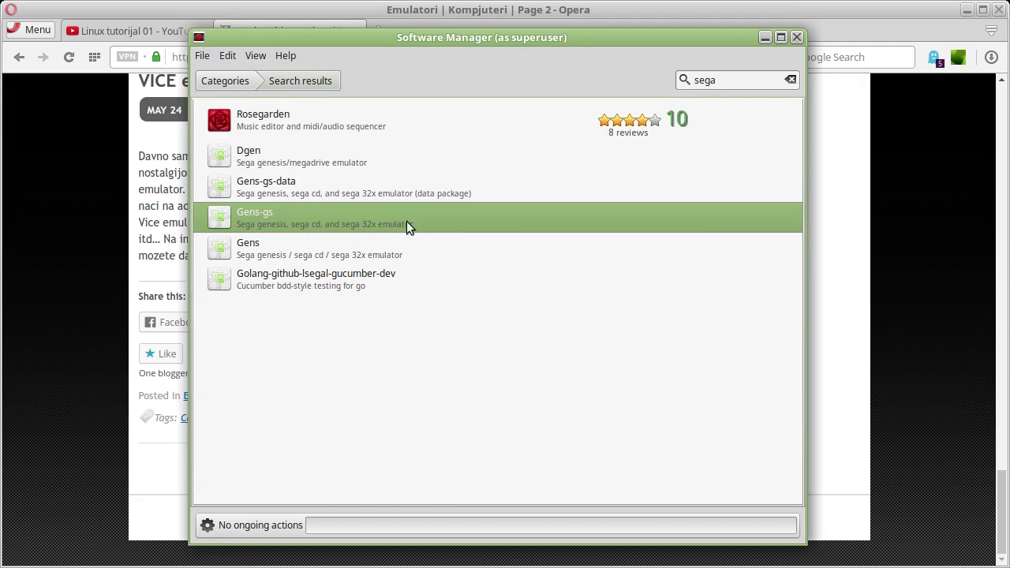
key(ctrl+f)
Search for 'spectrum', select Fuse-emulator-sdl, then leave Software Manager with Alt+Tab.
text(spectrum)
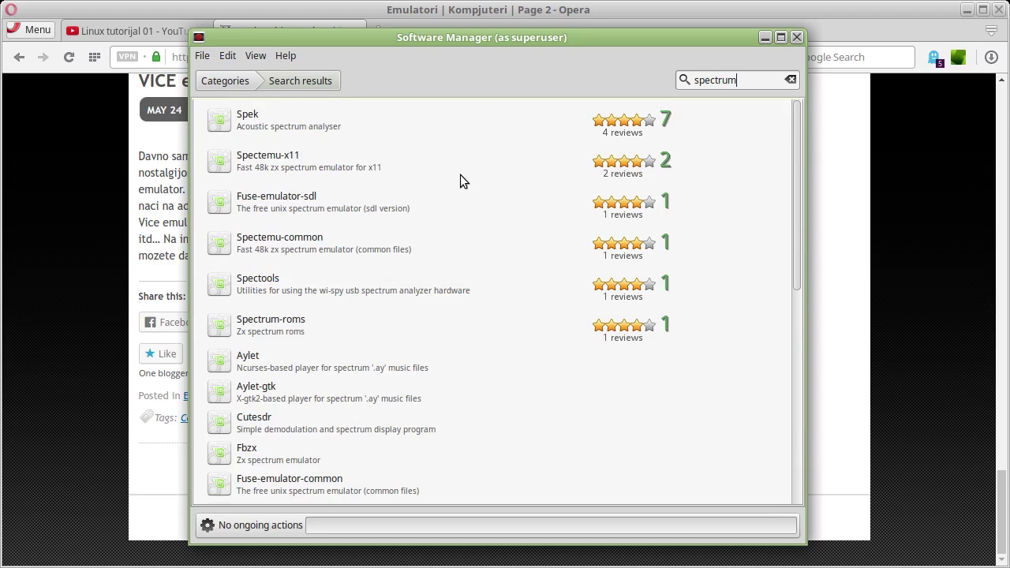
click(255, 200)
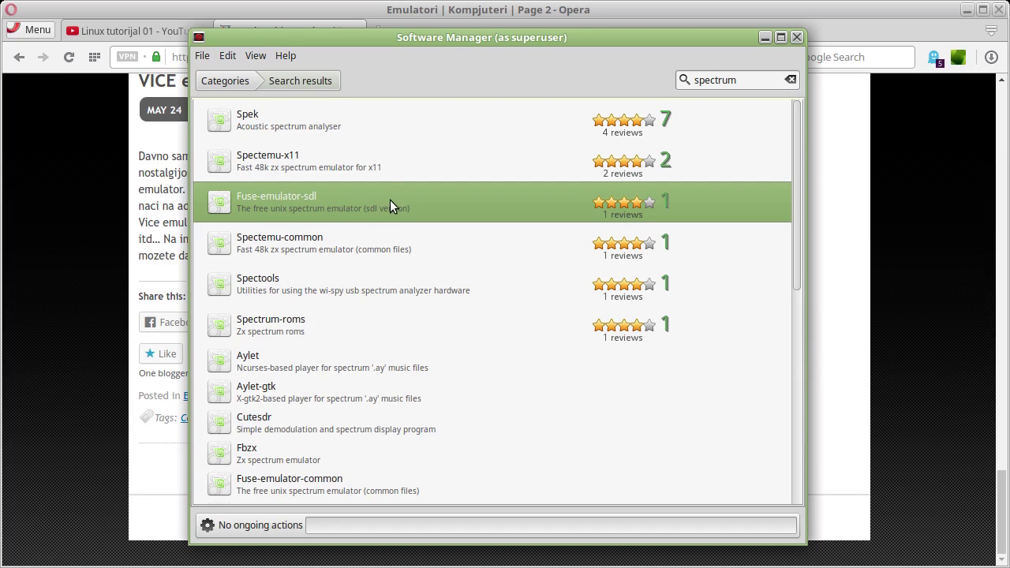
key(alt+Tab)
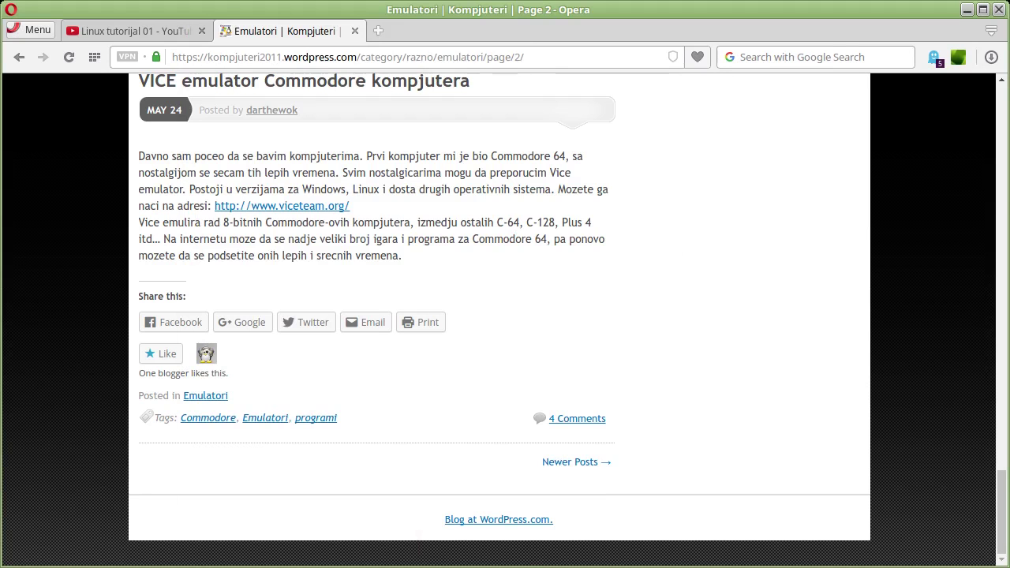
Launch Software Manager from the system menu and open its Games category.
key(super)
click(188, 562)
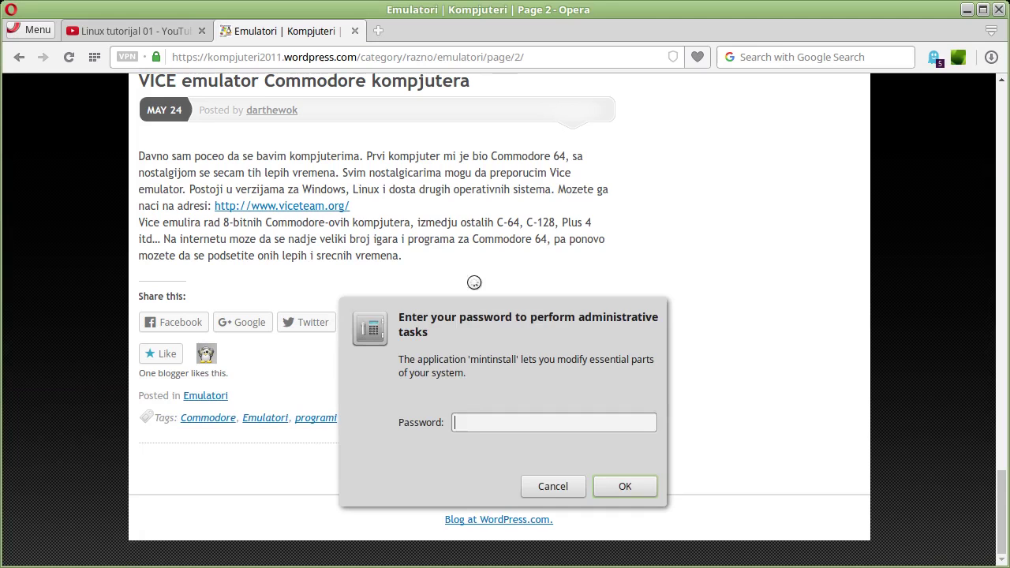
key(Escape)
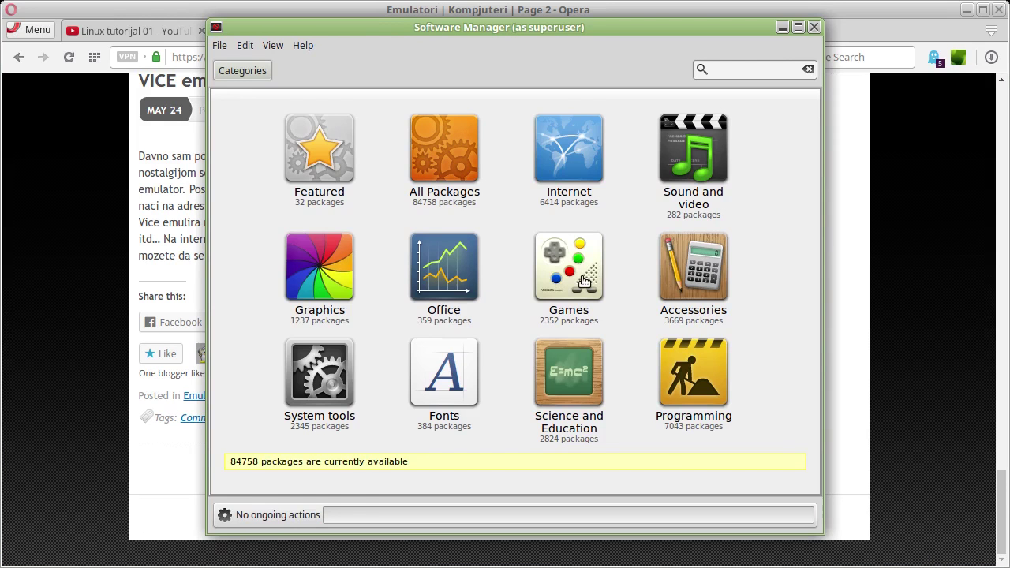
click(584, 282)
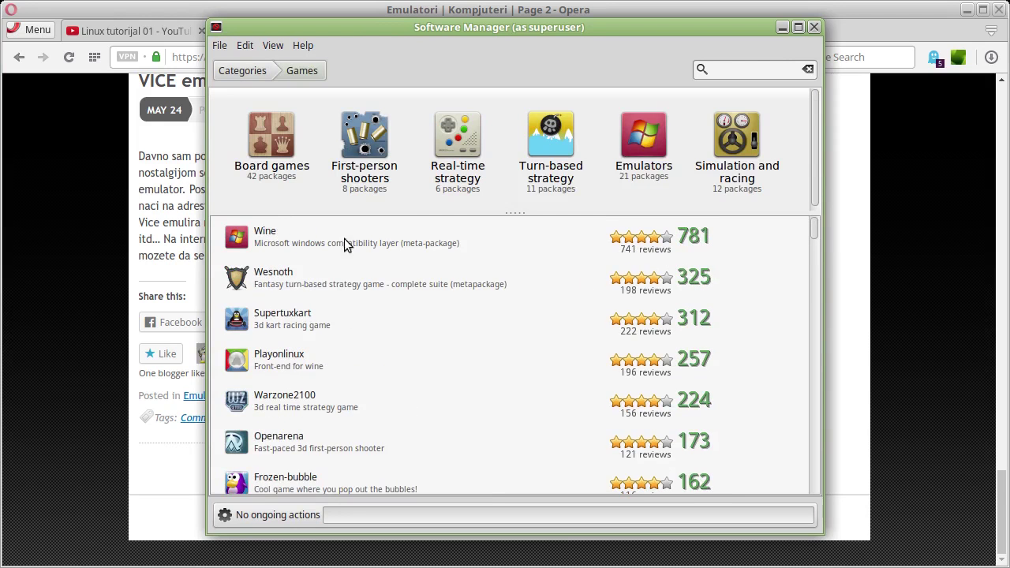
Browse the Games list, selecting Wine and Wesnoth while scrolling down.
click(287, 237)
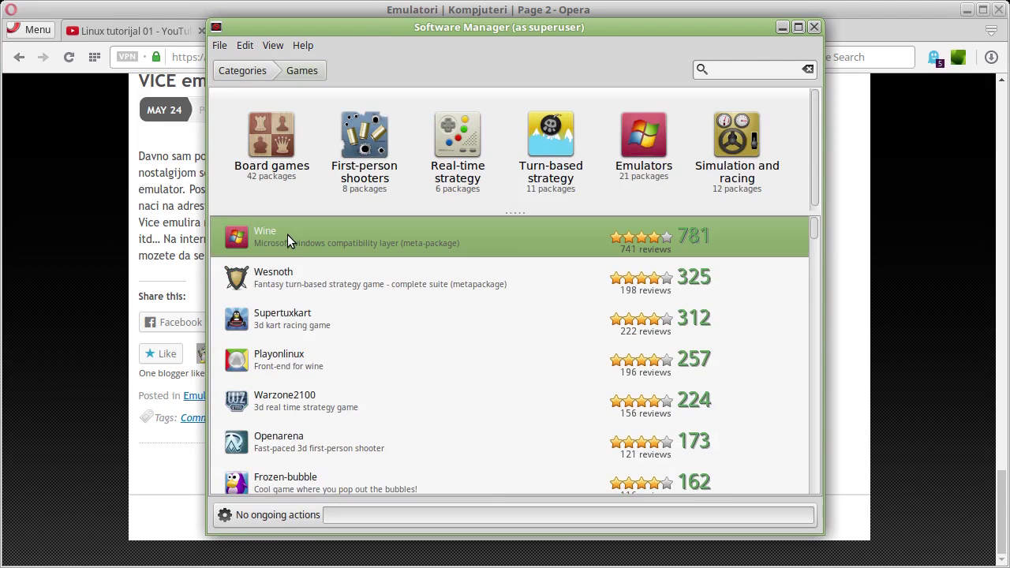
click(378, 278)
scroll(481, 317, down, 3)
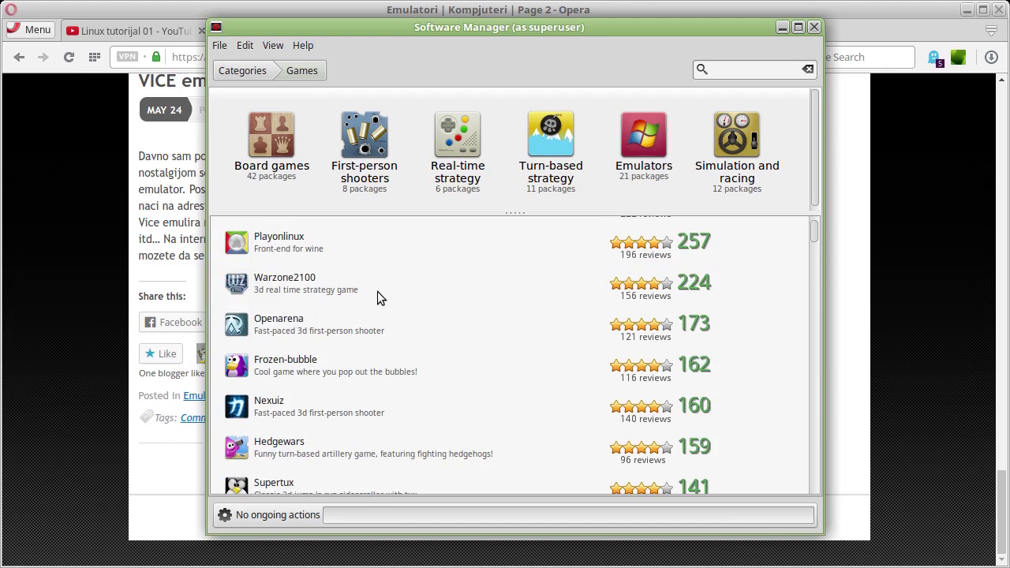
scroll(377, 292, down, 1)
scroll(378, 293, down, 2)
scroll(378, 293, down, 4)
scroll(377, 292, down, 2)
scroll(378, 293, down, 4)
scroll(377, 292, down, 1)
scroll(378, 293, down, 3)
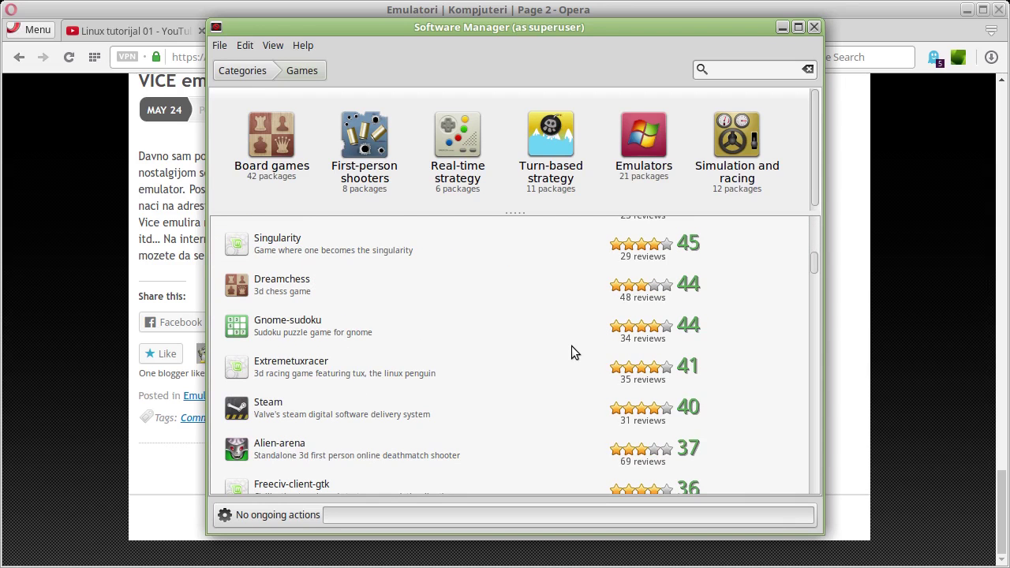
scroll(572, 345, down, 1)
Select the Steam package, then return to Opera's Steam 'linux' results.
click(346, 369)
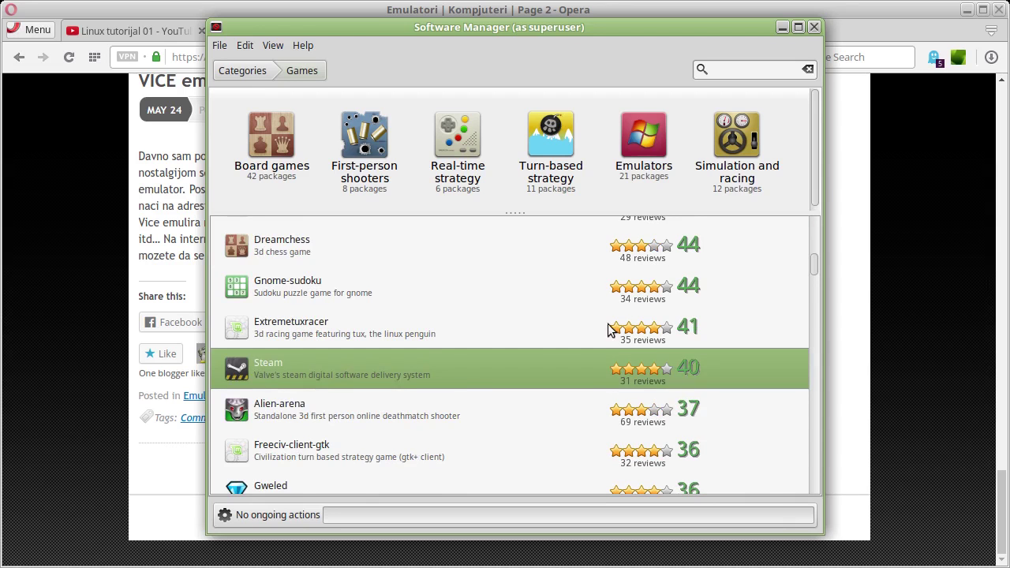
scroll(604, 332, down, 2)
scroll(591, 337, down, 2)
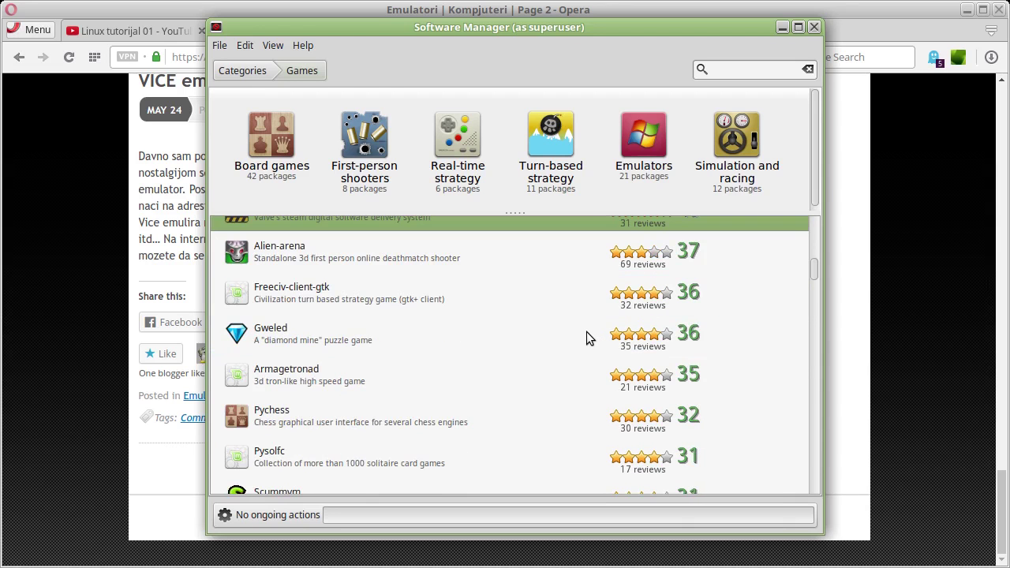
click(103, 52)
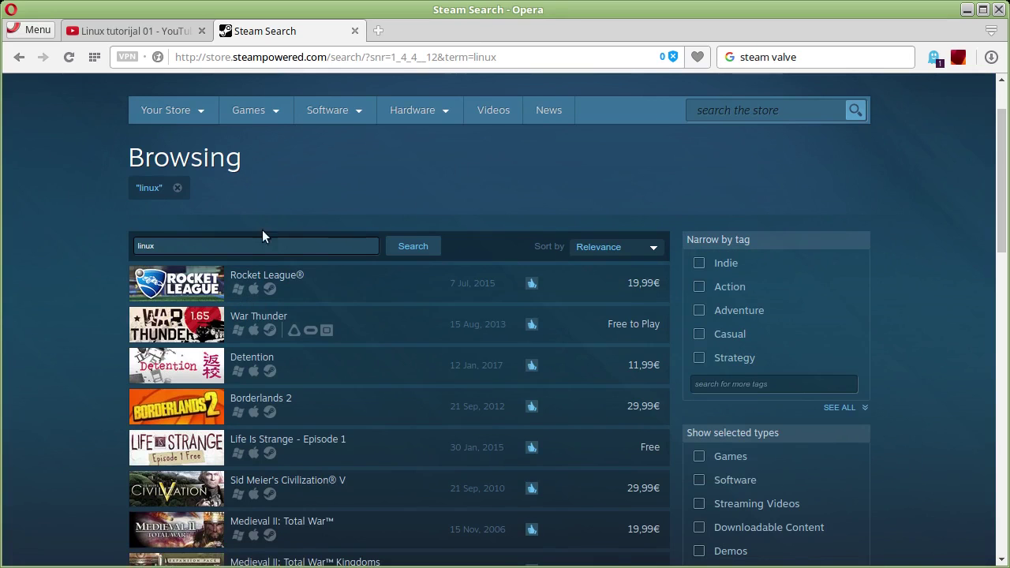
mouse_move(238, 296)
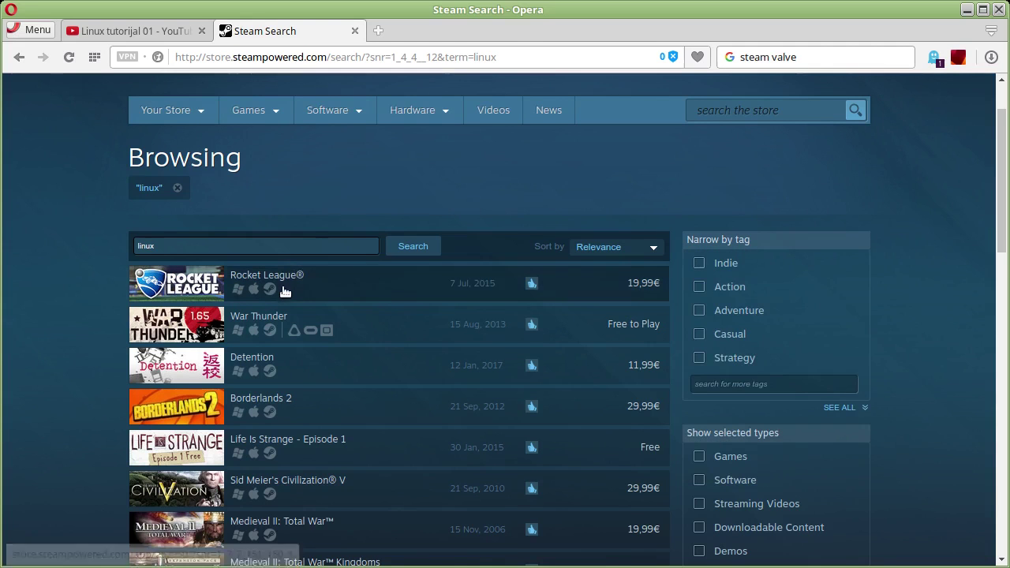
scroll(306, 294, down, 2)
scroll(306, 295, down, 2)
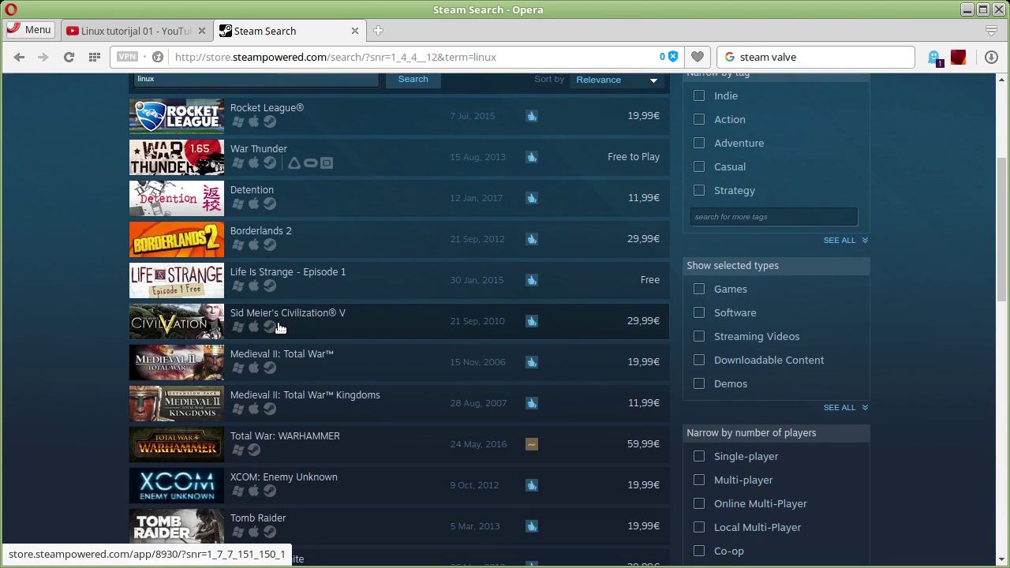
mouse_move(278, 329)
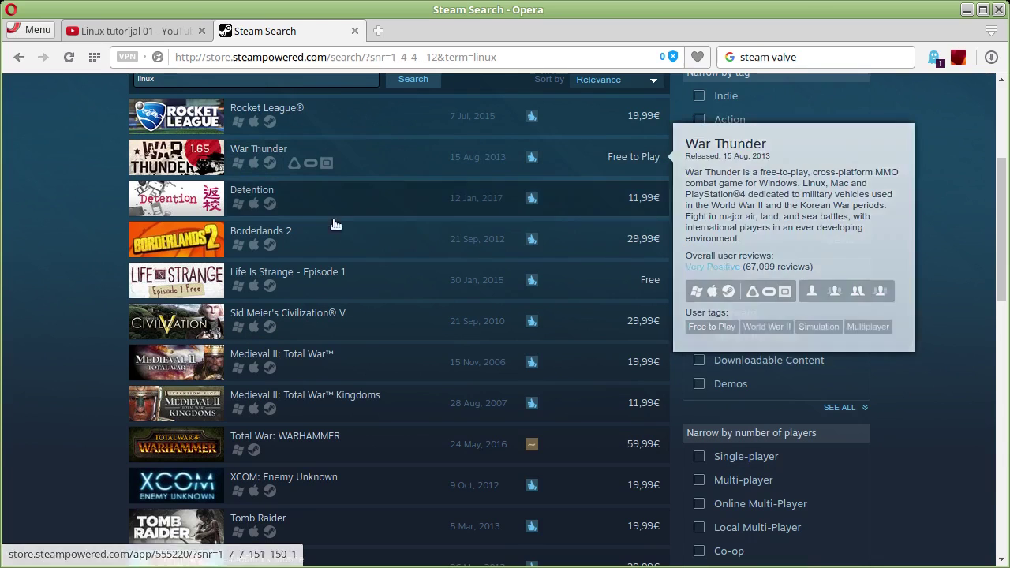
mouse_move(339, 254)
mouse_move(231, 159)
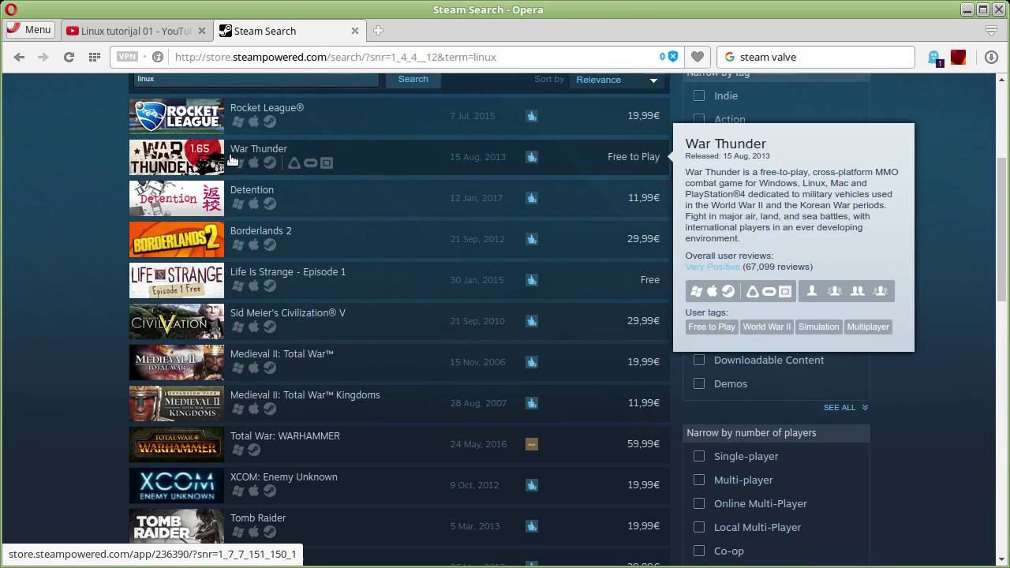
scroll(262, 163, down, 4)
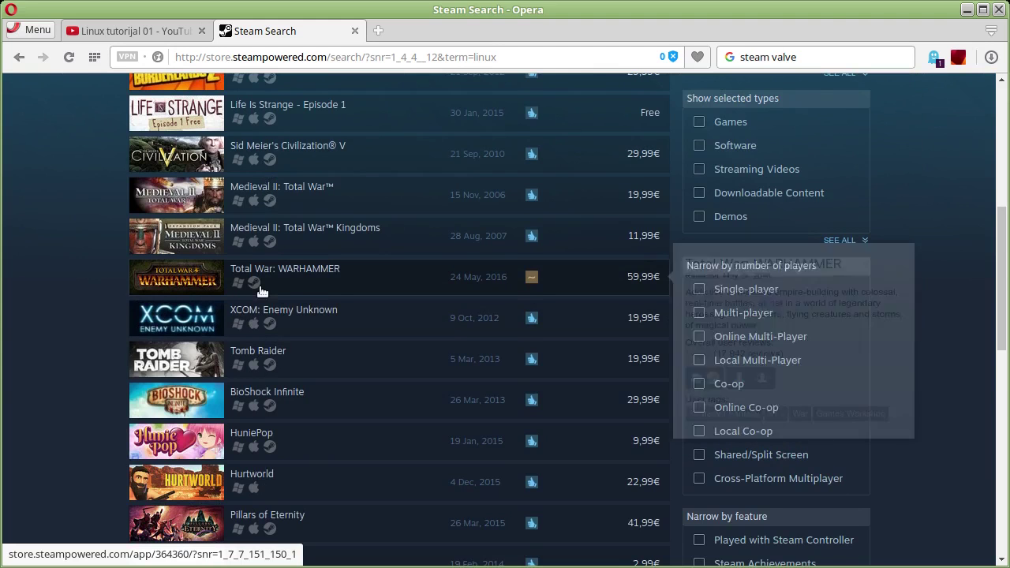
scroll(292, 294, down, 3)
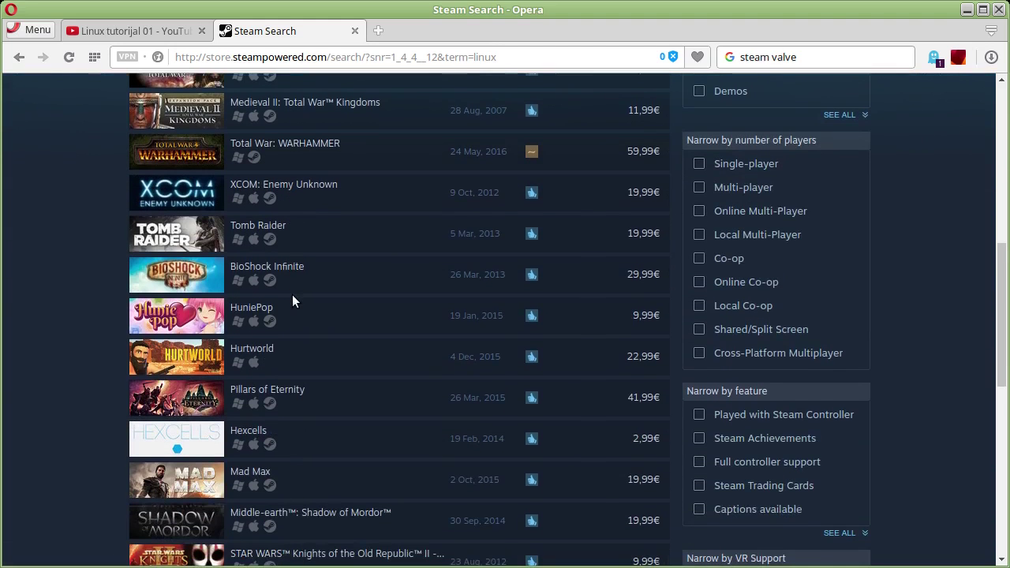
scroll(292, 294, down, 2)
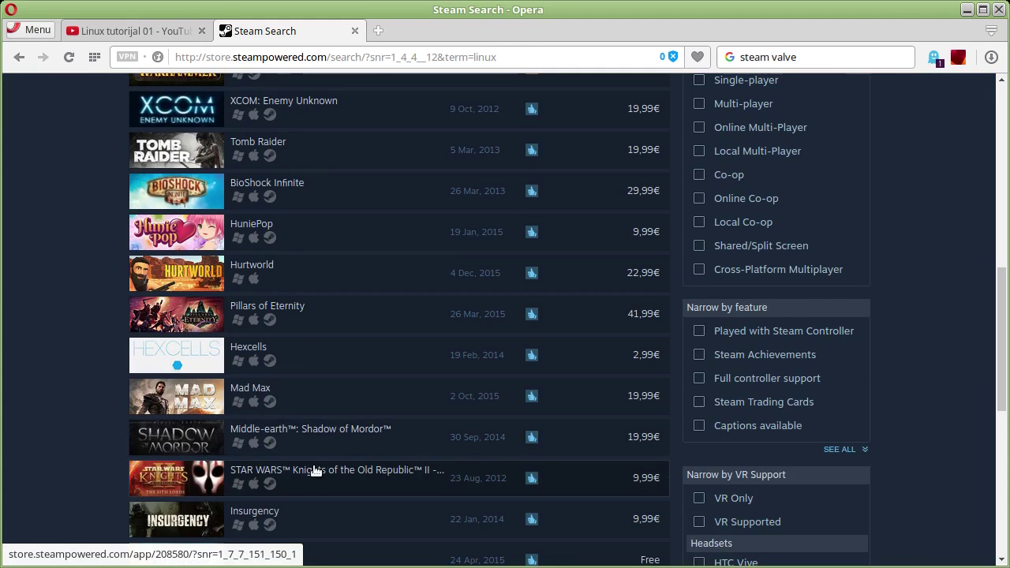
mouse_move(404, 481)
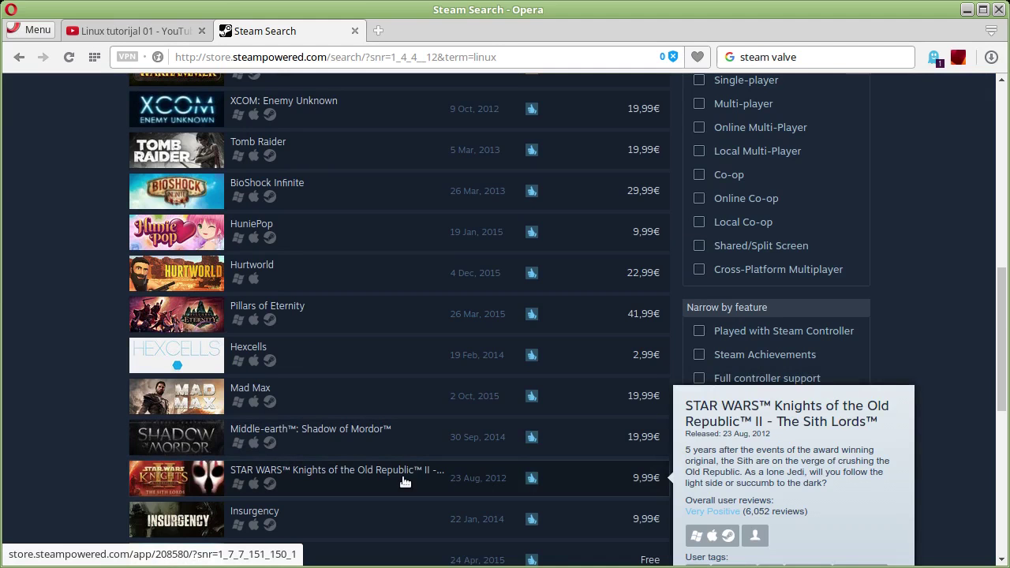
scroll(499, 433, up, 3)
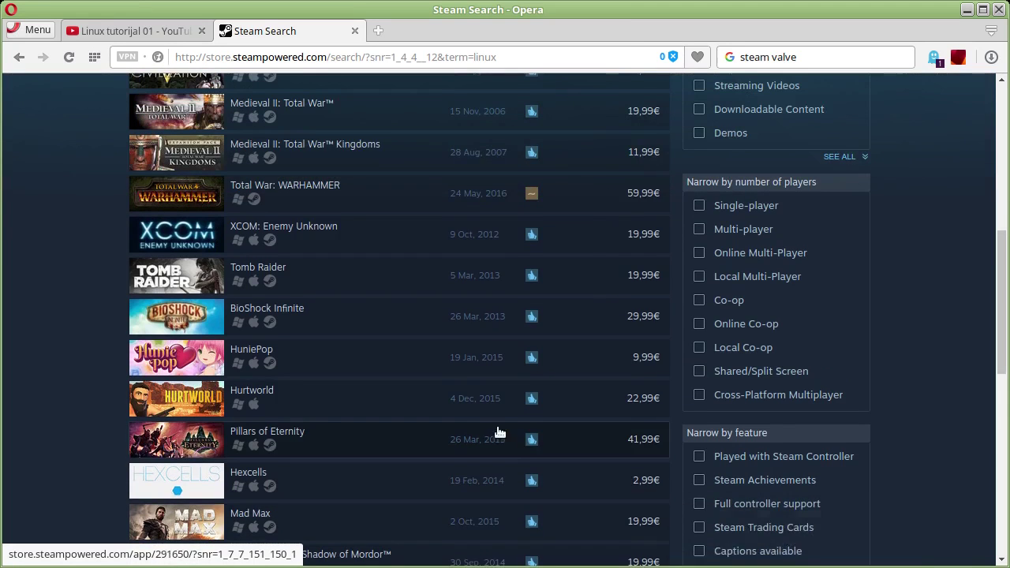
scroll(499, 432, up, 2)
mouse_move(627, 334)
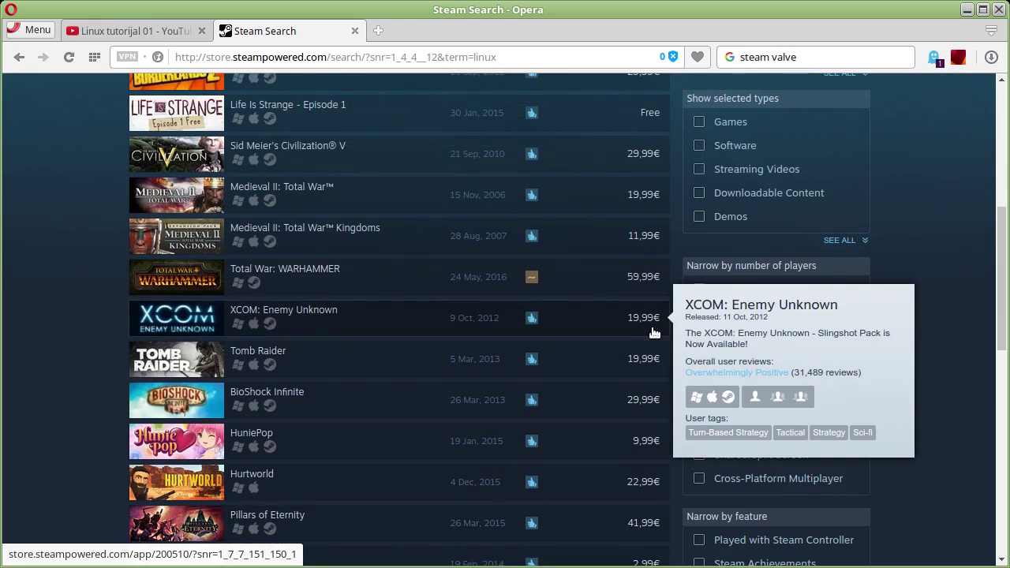
scroll(611, 334, up, 3)
mouse_move(275, 238)
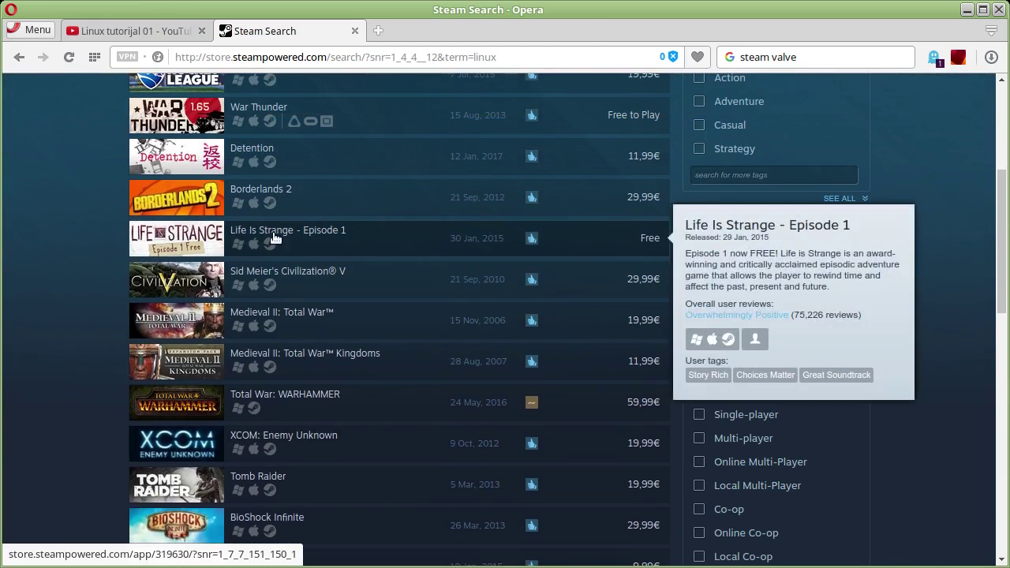
scroll(274, 238, up, 2)
mouse_move(346, 212)
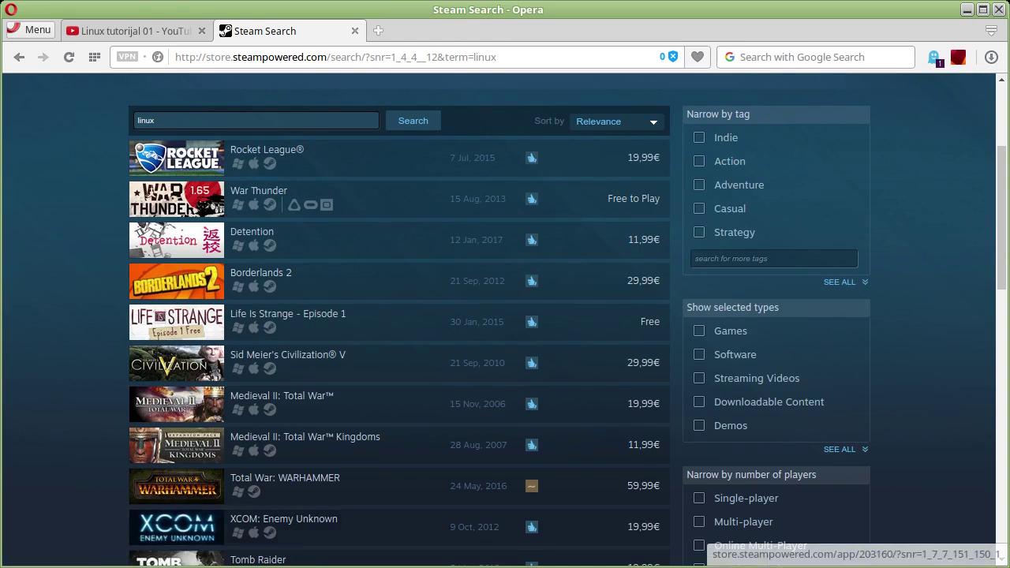
Search Google for 'warthunder'.
key(super)
key(Escape)
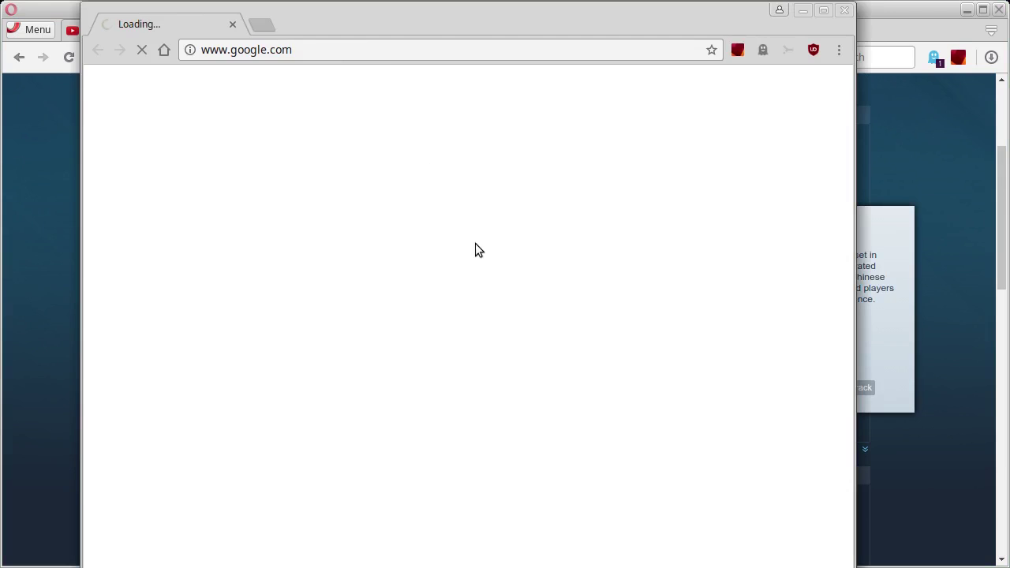
click(621, 52)
click(423, 333)
text(warth)
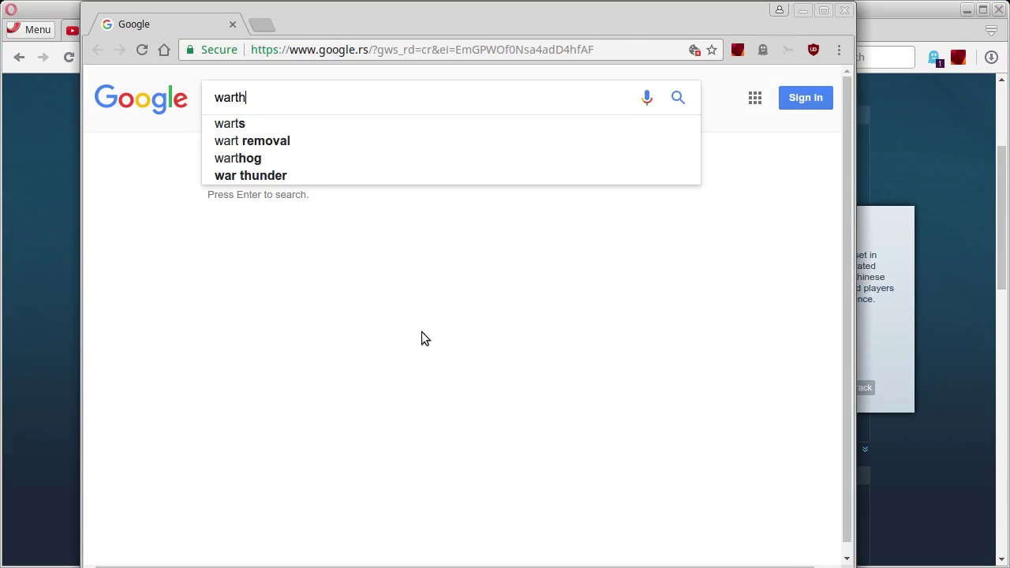
text(unde)
text(r)
key(Return)
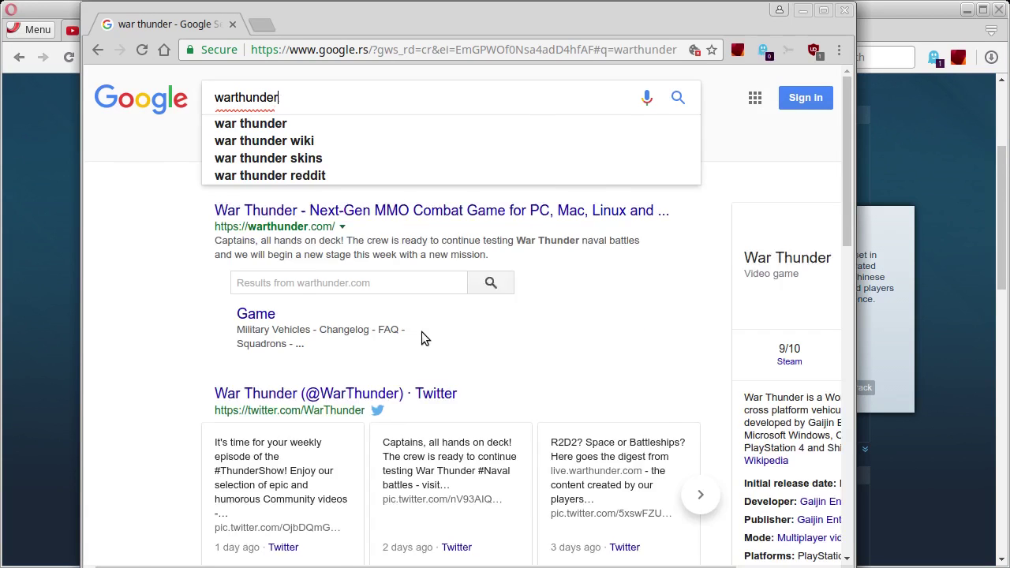
Open the official War Thunder website and scroll through it.
click(335, 211)
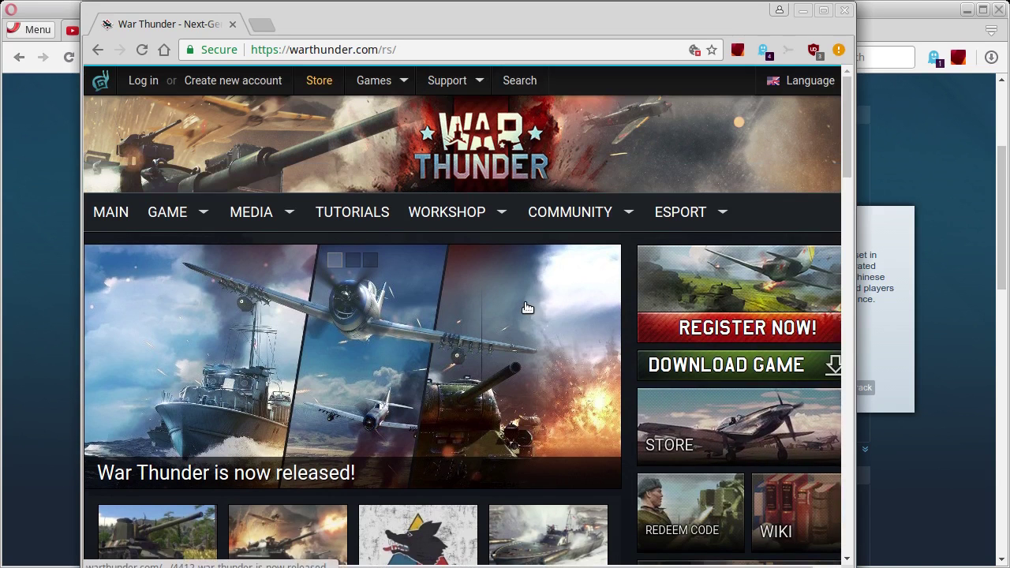
scroll(527, 307, down, 2)
scroll(527, 308, up, 1)
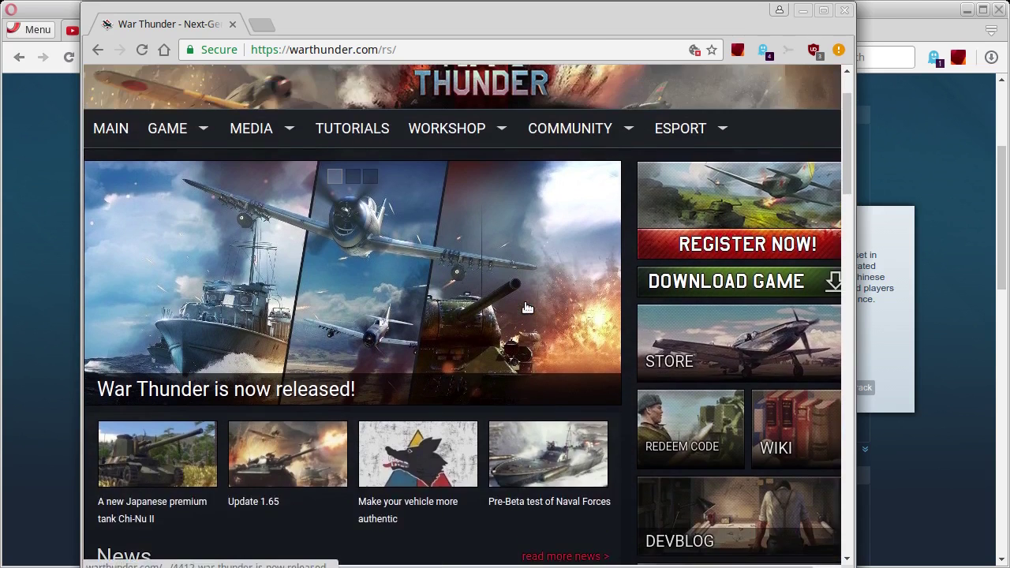
scroll(527, 308, up, 1)
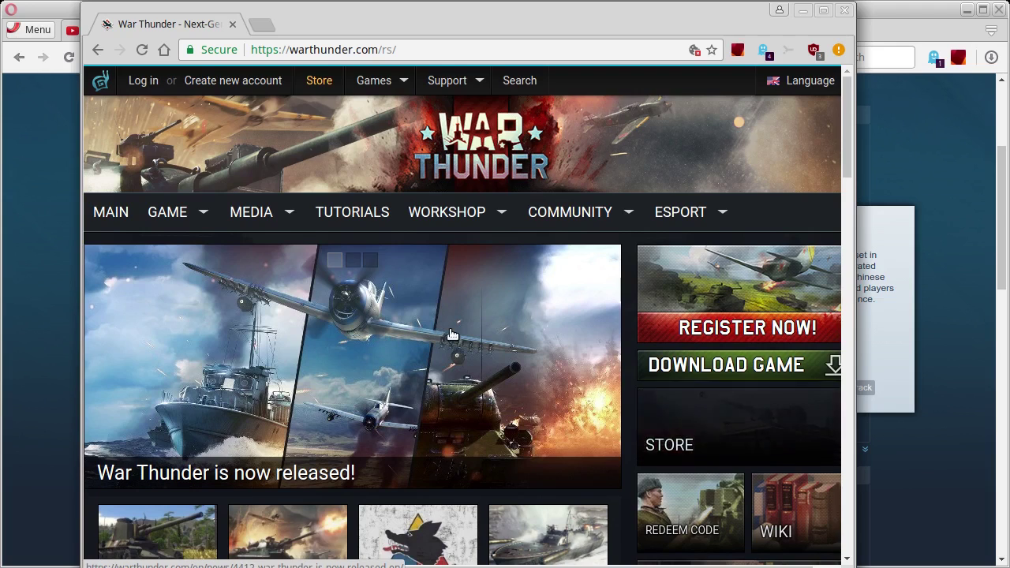
scroll(450, 329, down, 2)
scroll(450, 329, down, 2)
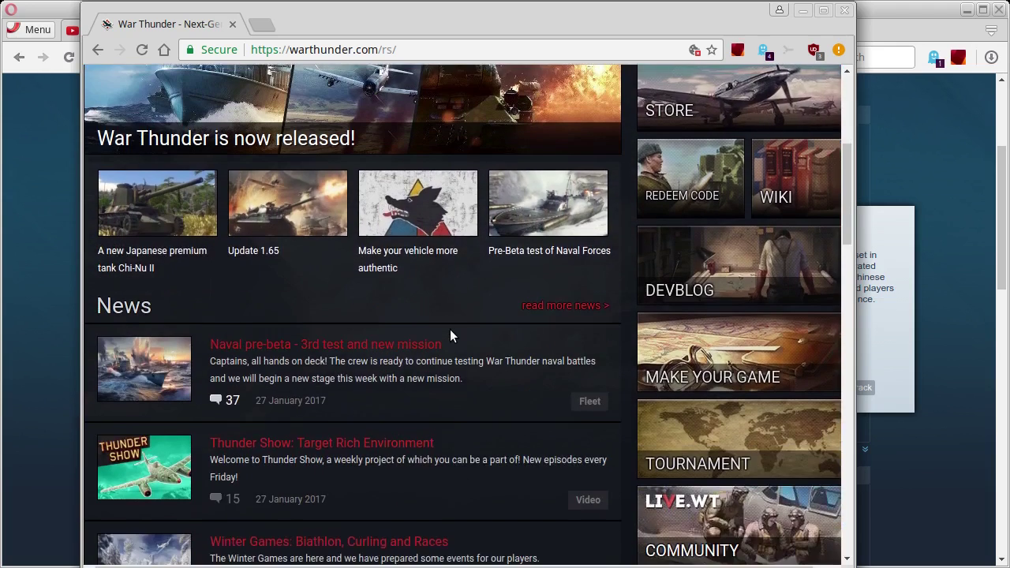
scroll(450, 329, down, 2)
scroll(450, 329, up, 6)
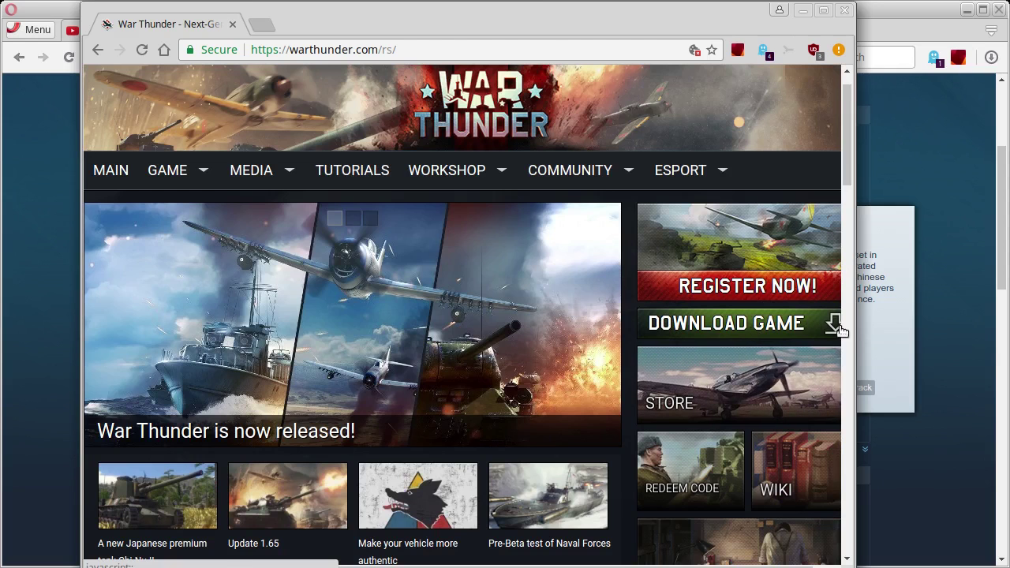
Reposition the War Thunder window over the Steam list and scroll its page.
mouse_move(512, 23)
mouse_down()
mouse_move(742, 131)
mouse_move(902, 156)
mouse_up()
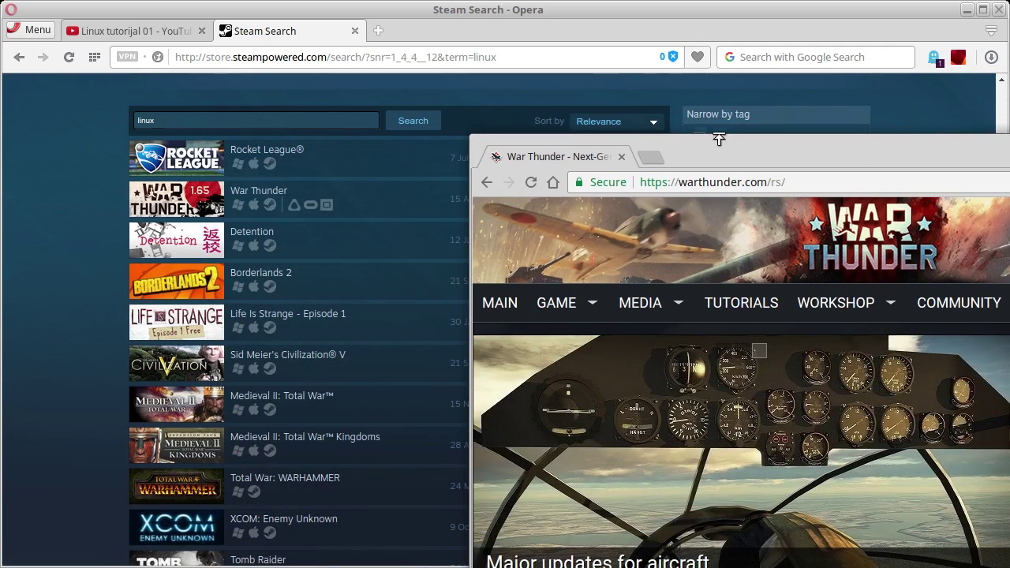
drag(750, 142, 419, 18)
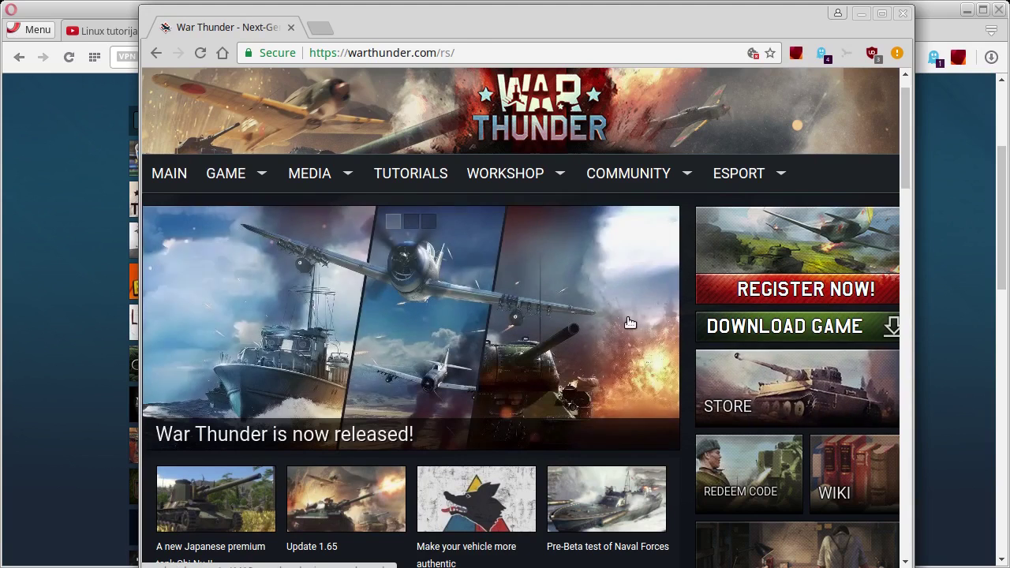
scroll(630, 318, down, 1)
scroll(629, 318, down, 2)
scroll(552, 253, down, 2)
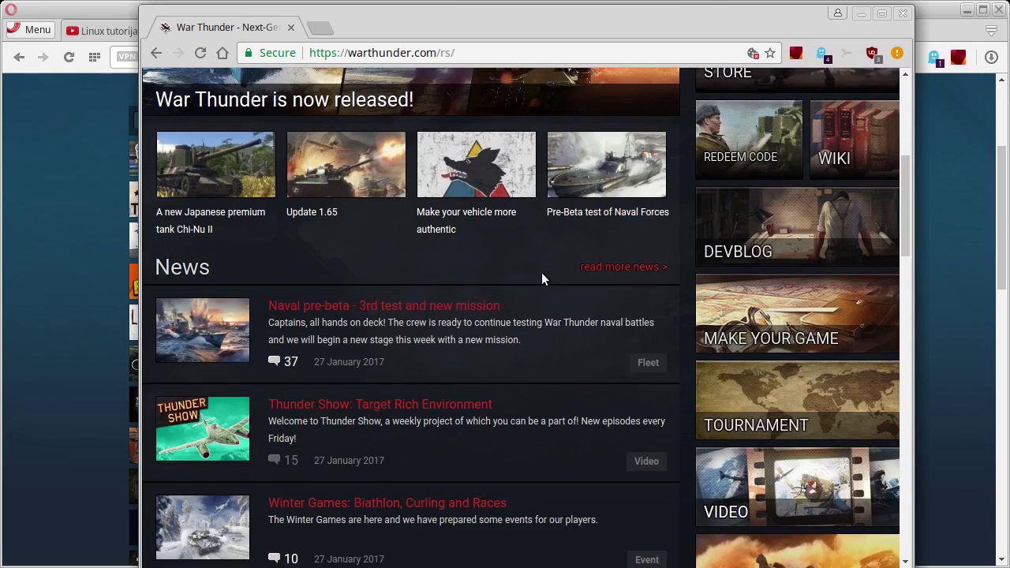
scroll(542, 273, down, 2)
scroll(542, 278, up, 3)
scroll(542, 278, up, 2)
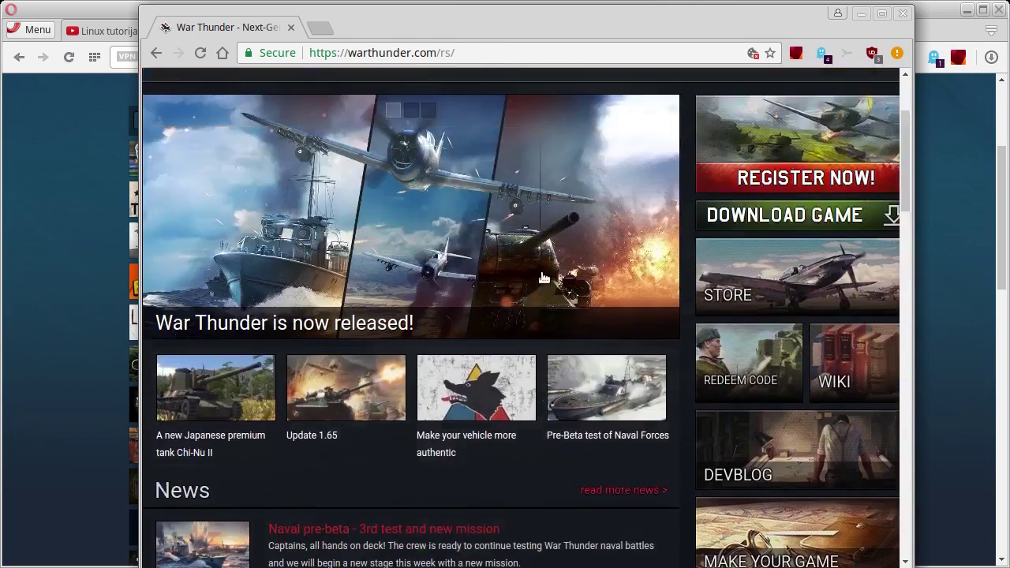
scroll(541, 278, up, 1)
scroll(544, 278, up, 1)
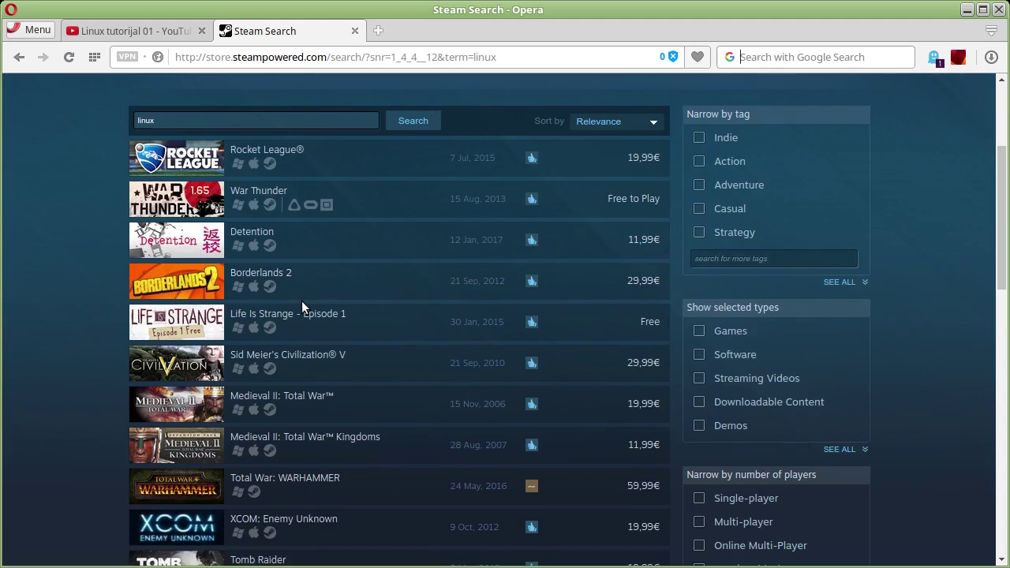
Go to page 2 of the Steam 'linux' search results.
scroll(302, 301, down, 2)
scroll(302, 300, down, 2)
scroll(302, 301, down, 4)
scroll(302, 301, down, 3)
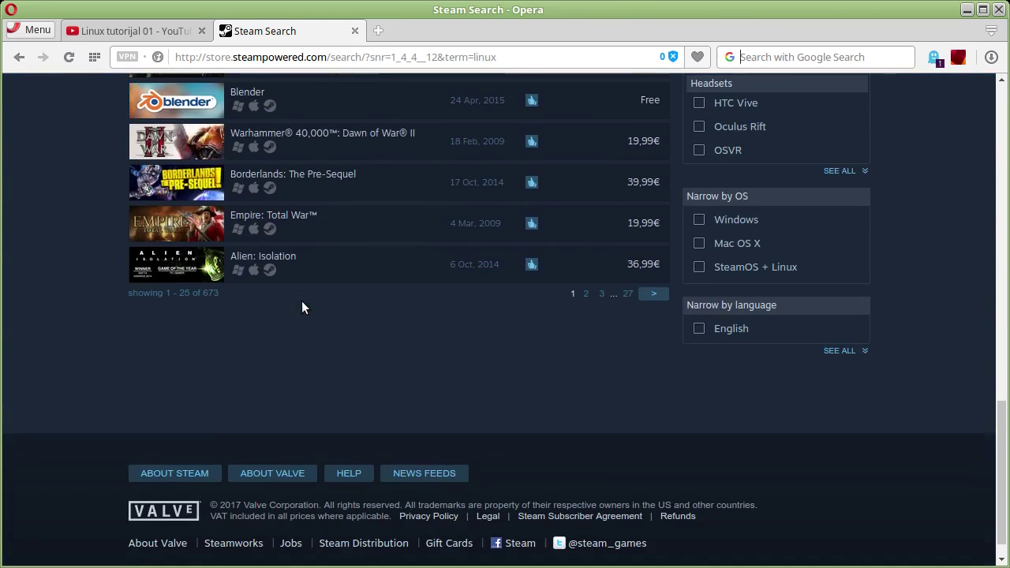
click(644, 297)
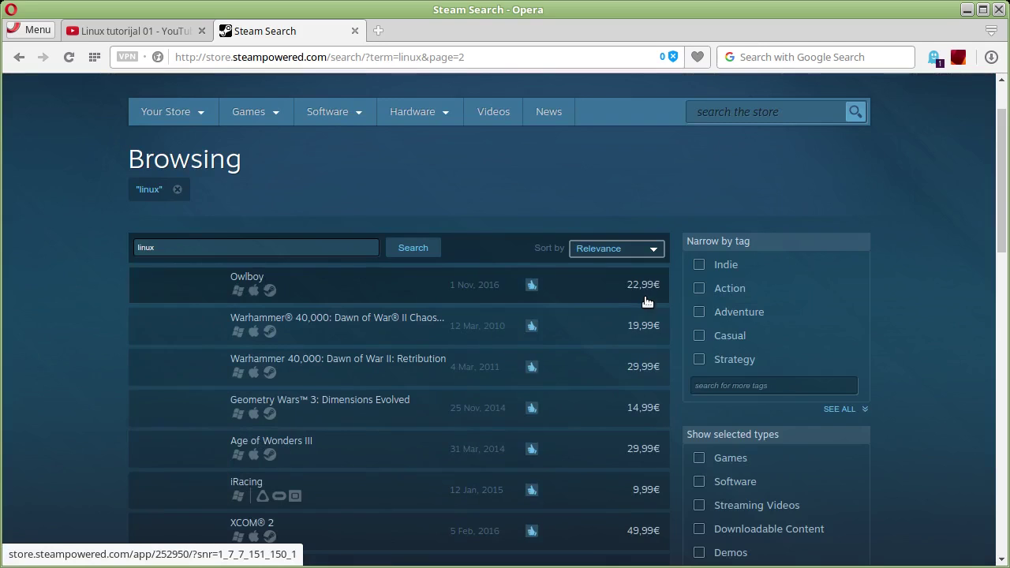
Open Steam's Free to Play games page.
mouse_move(387, 332)
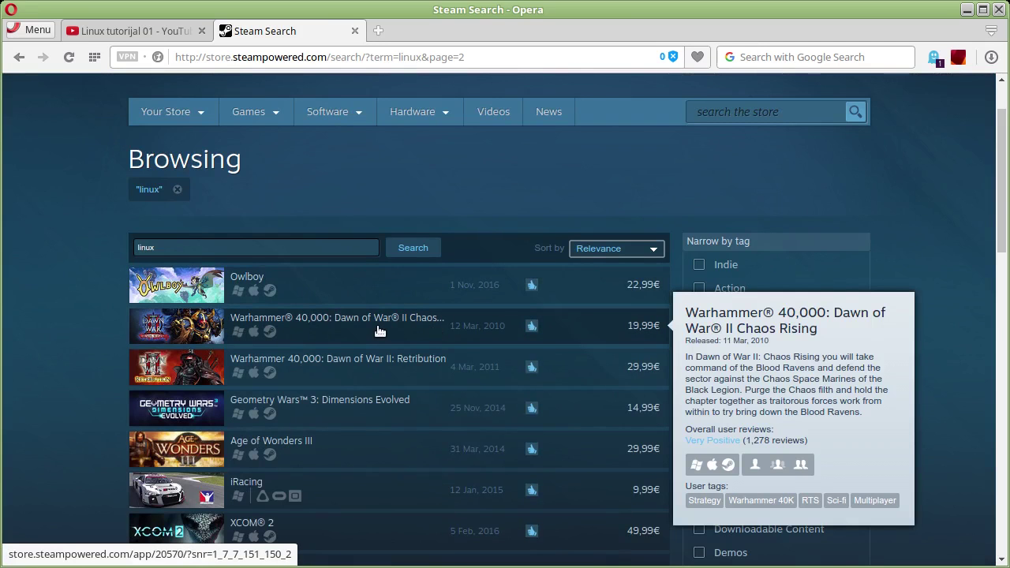
scroll(380, 332, down, 3)
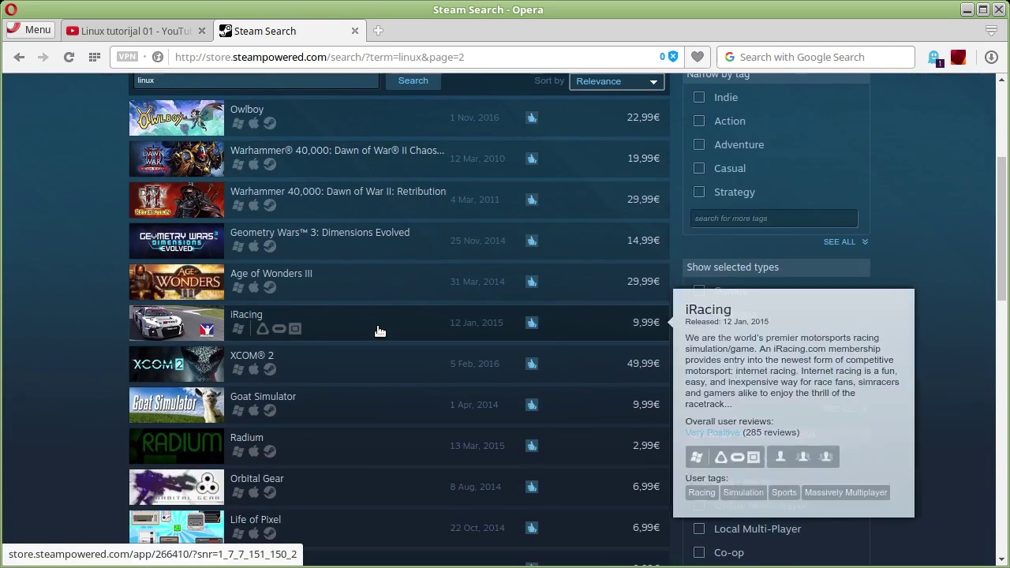
scroll(379, 331, up, 4)
mouse_move(271, 203)
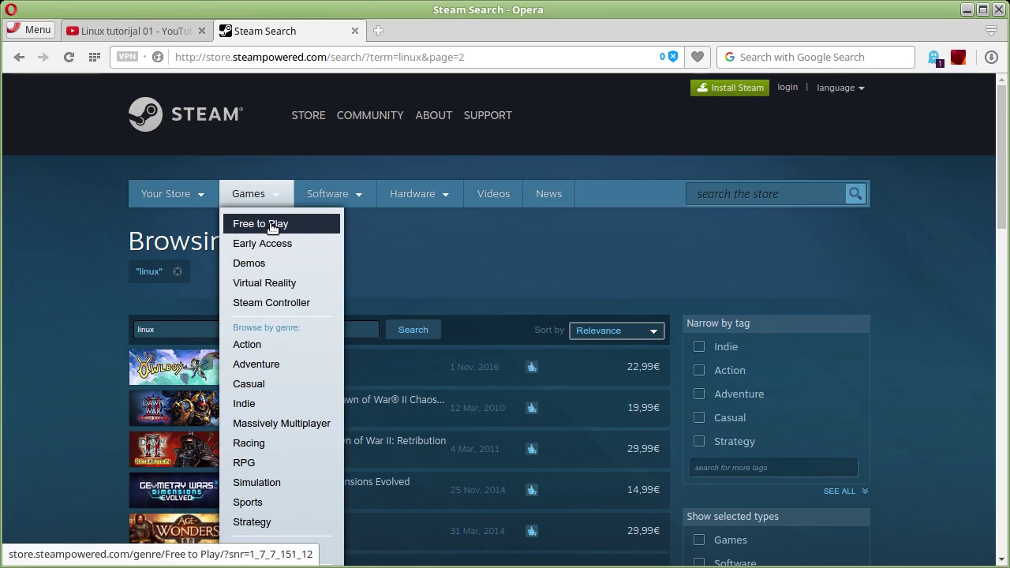
click(271, 225)
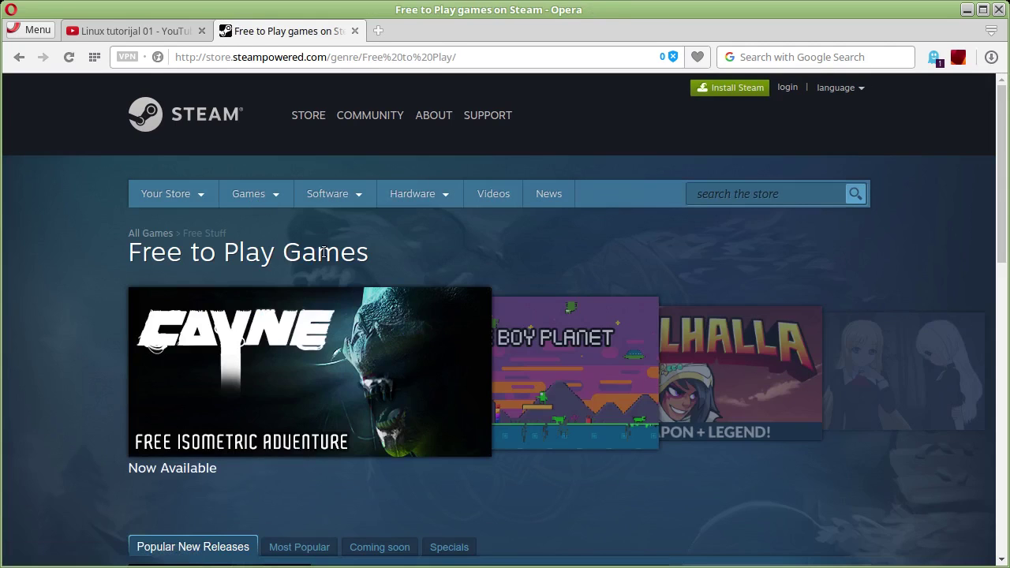
Return to the Free to Play list filtered to Linux / SteamOS.
scroll(354, 262, down, 3)
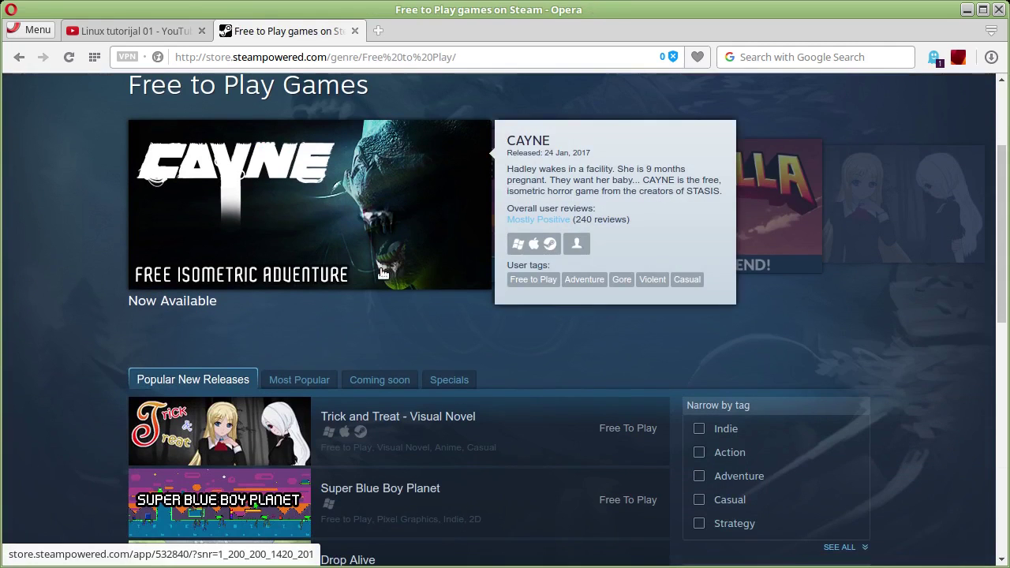
scroll(285, 298, down, 2)
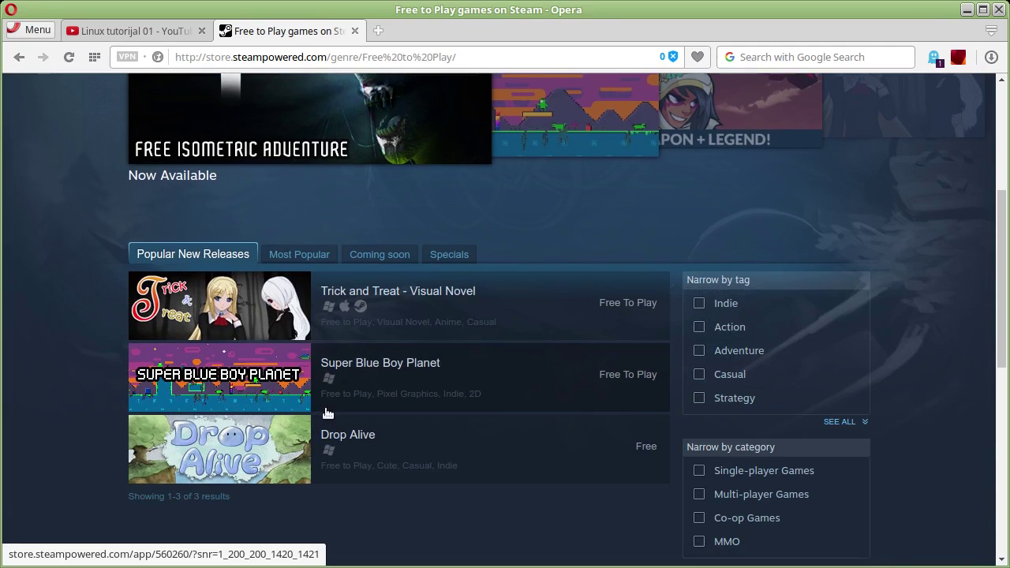
scroll(357, 363, down, 3)
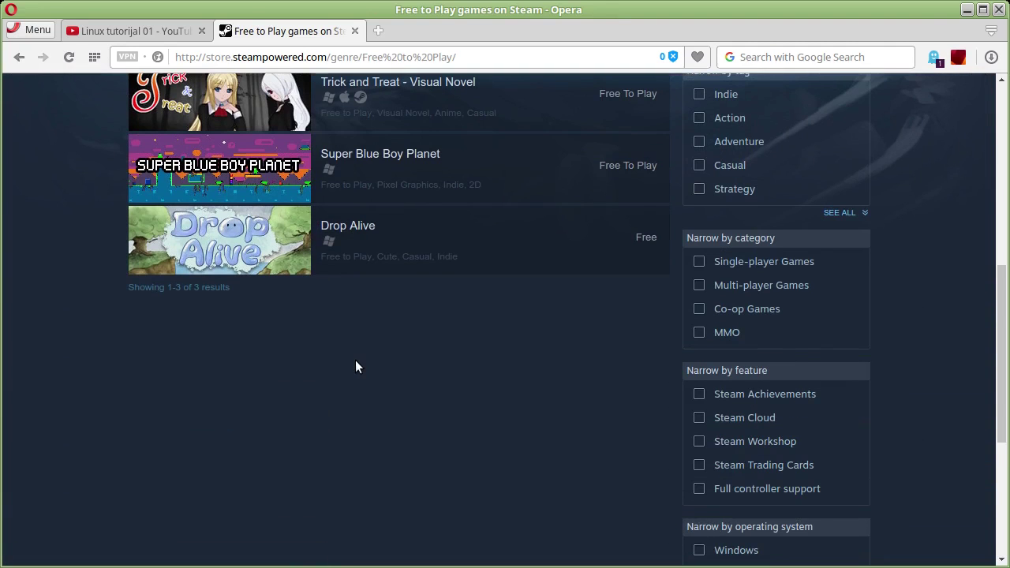
scroll(355, 361, up, 2)
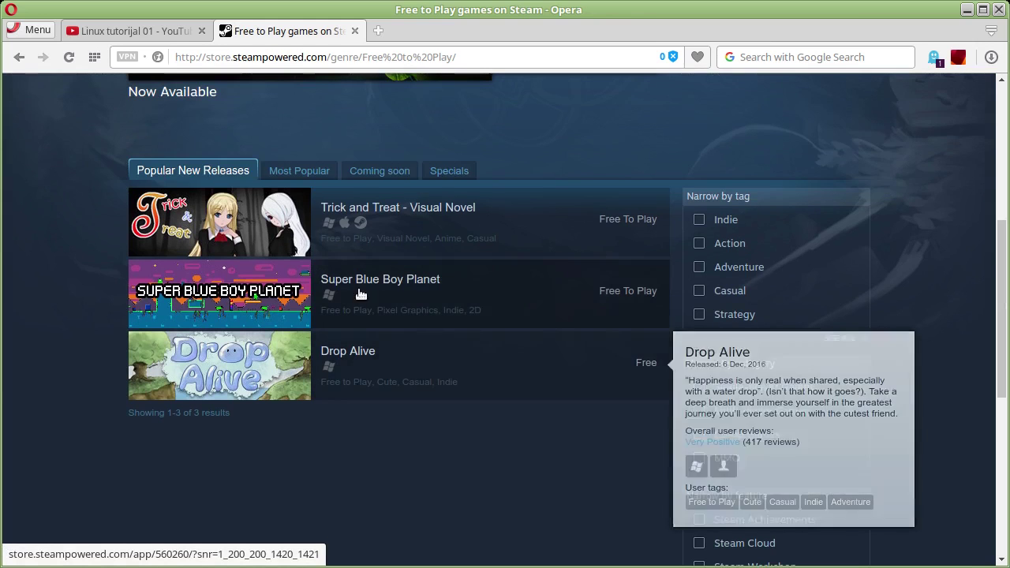
scroll(442, 387, down, 3)
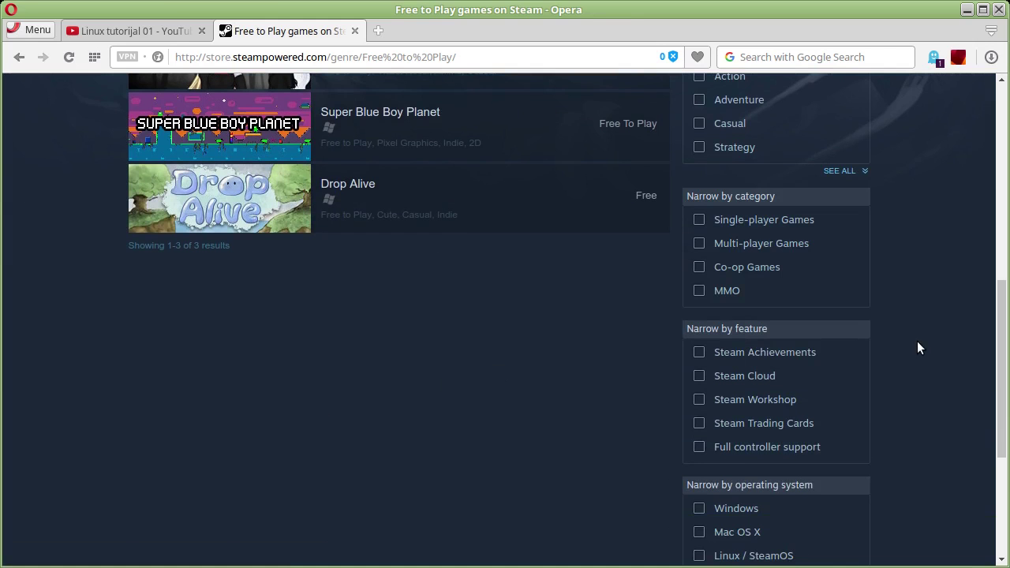
key(alt+Left)
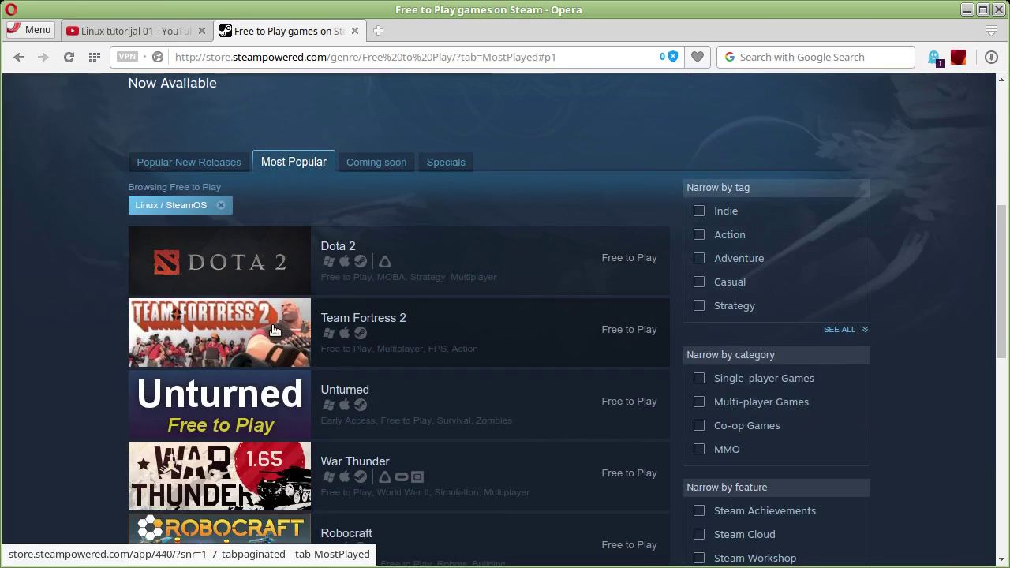
Show page 2 of the Linux Free to Play results.
scroll(273, 349, down, 2)
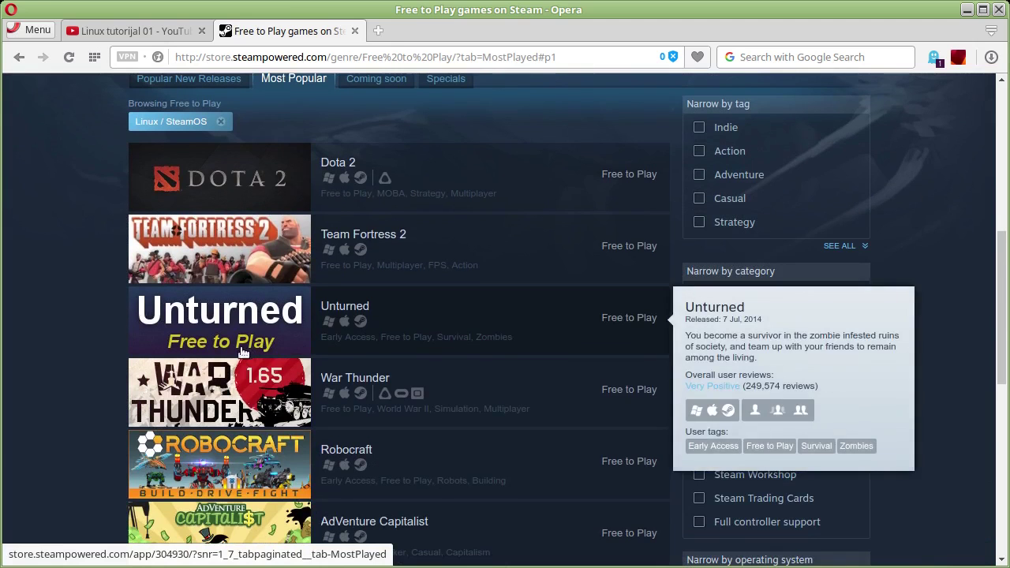
scroll(184, 214, down, 2)
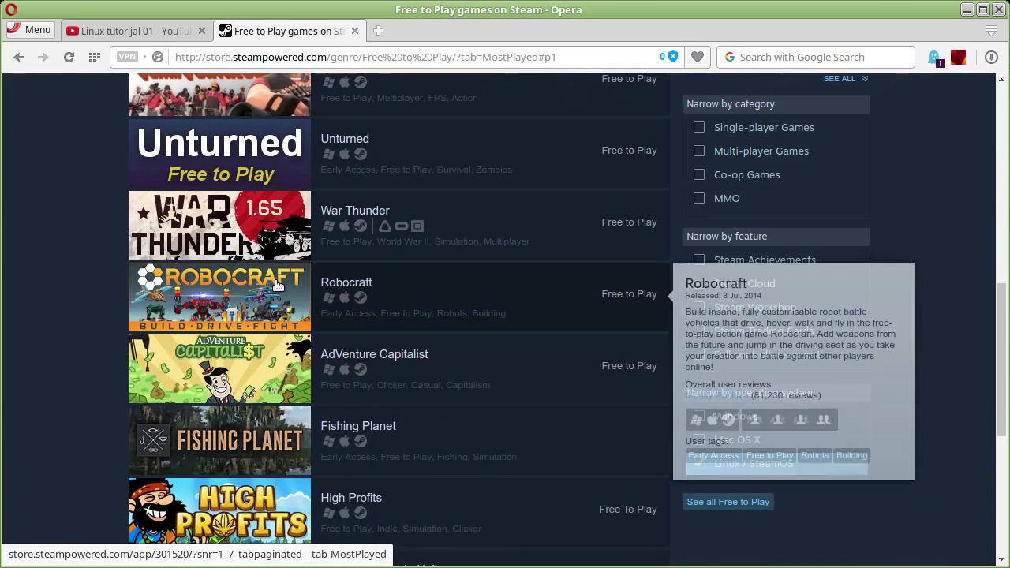
scroll(276, 286, down, 5)
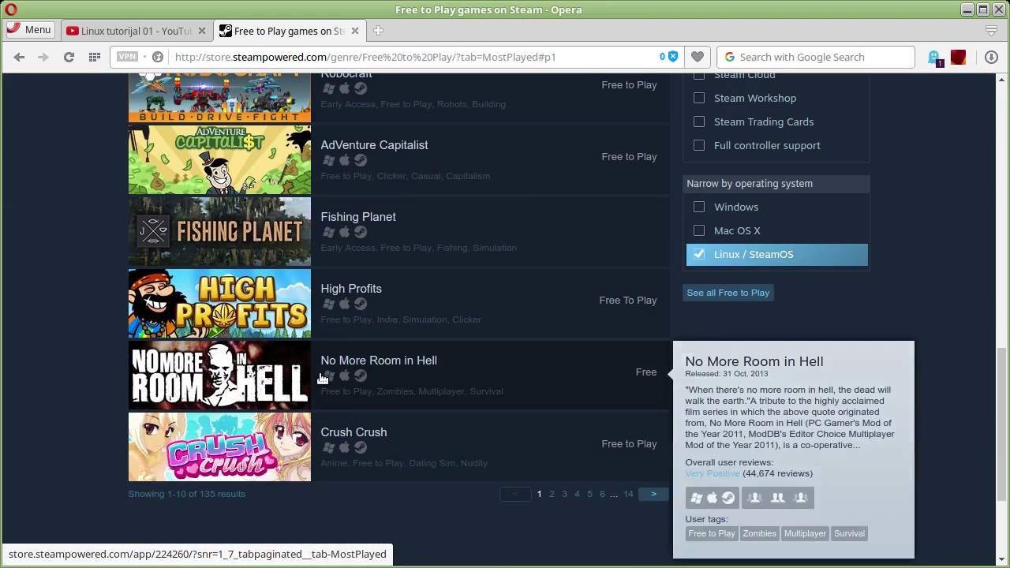
mouse_move(258, 378)
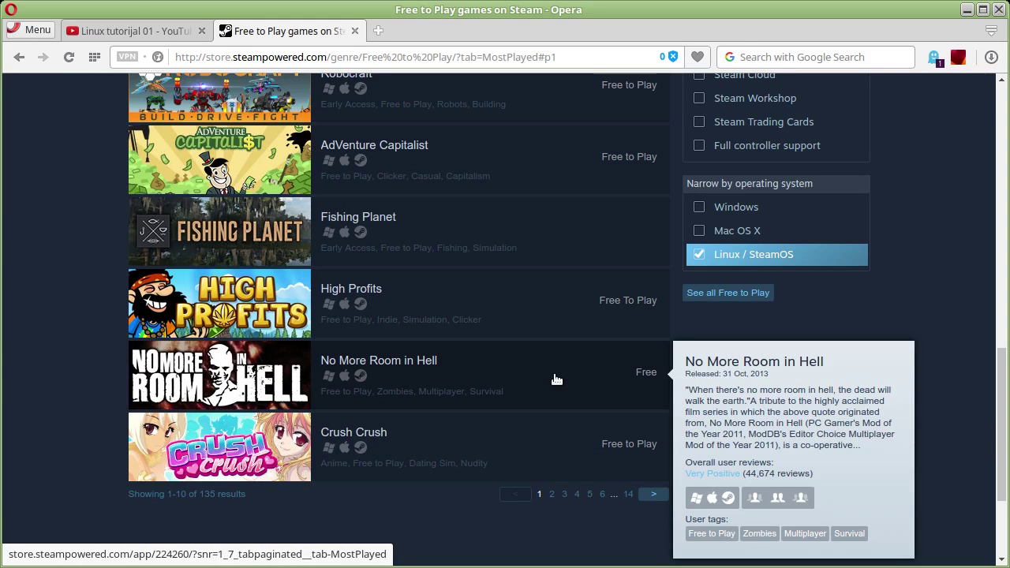
click(654, 495)
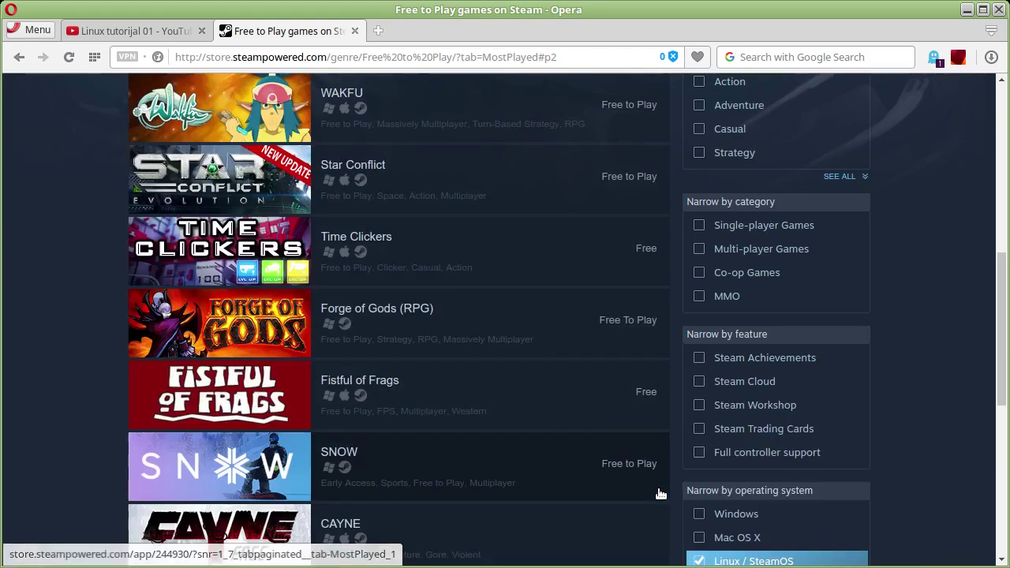
Advance the Free to Play results to page 3.
scroll(426, 241, down, 3)
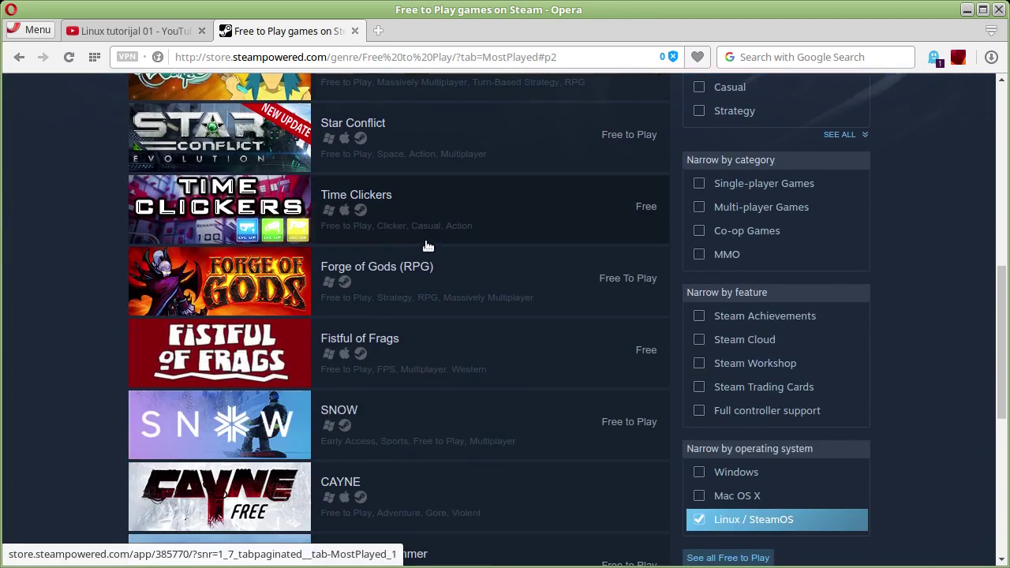
scroll(428, 245, down, 2)
scroll(430, 251, down, 1)
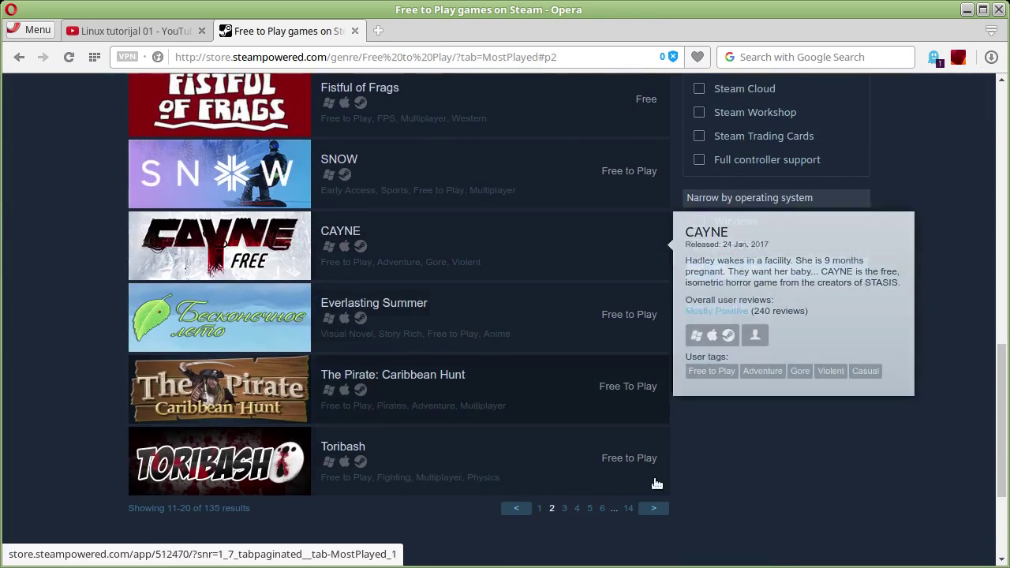
click(654, 508)
scroll(341, 204, up, 10)
mouse_move(342, 204)
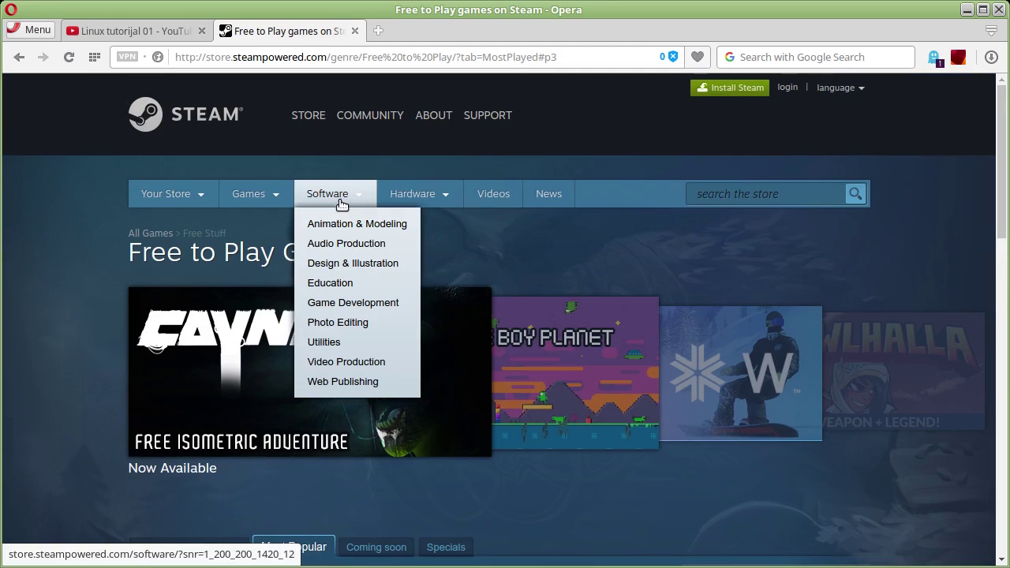
mouse_move(251, 202)
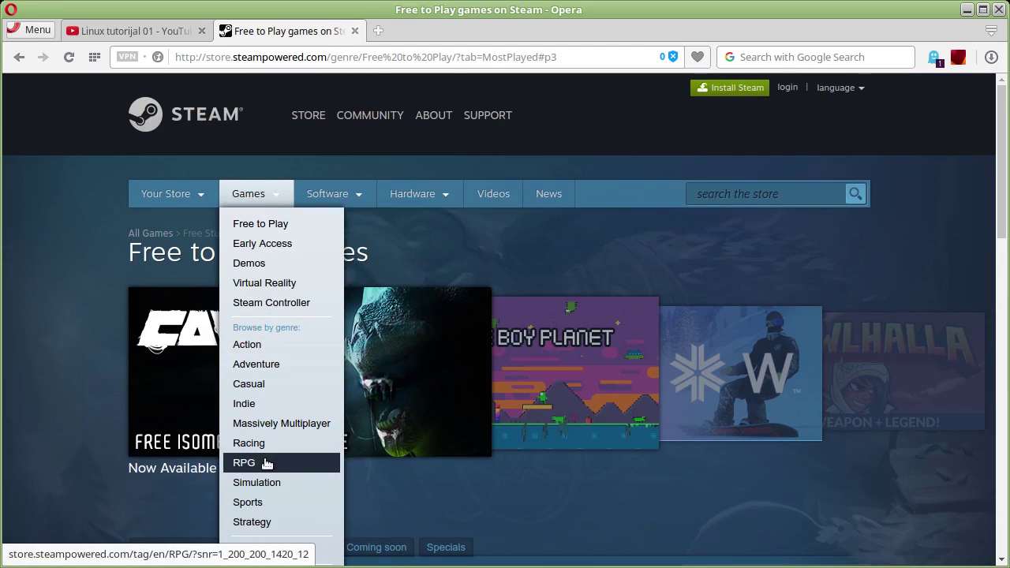
Open the Sports games page and narrow it to Linux / SteamOS.
click(271, 503)
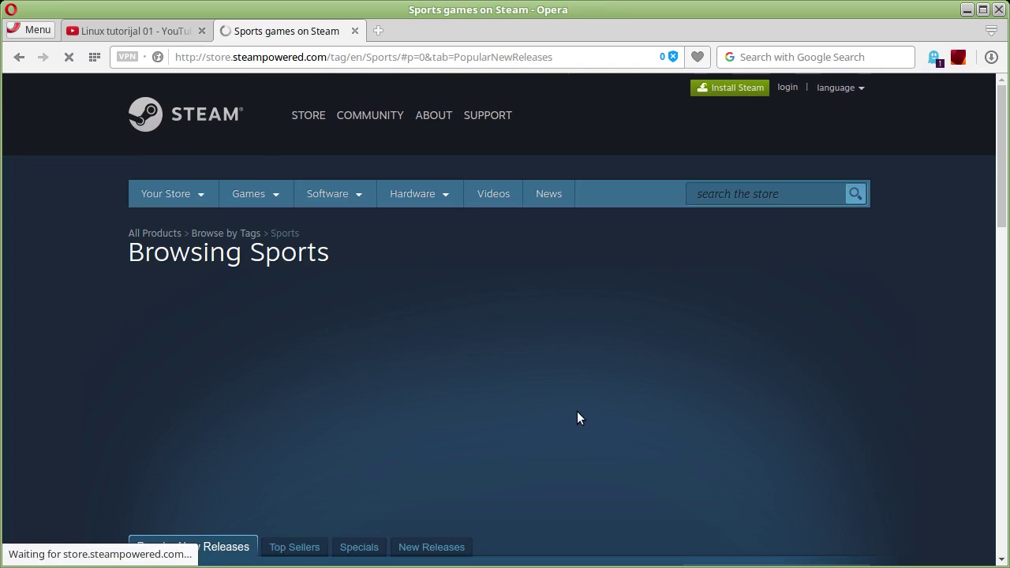
scroll(569, 363, down, 4)
scroll(569, 364, down, 3)
scroll(600, 371, down, 3)
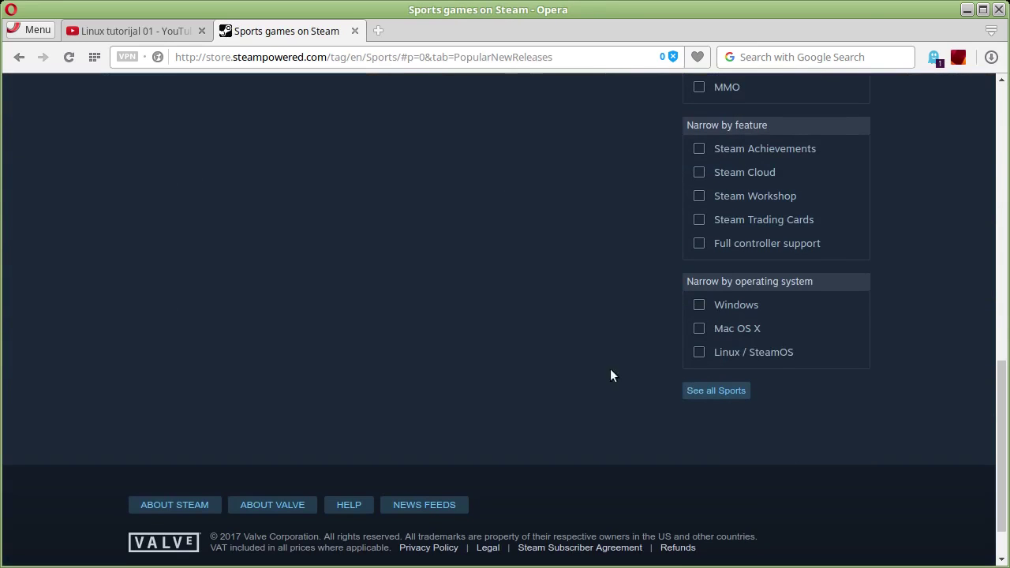
click(699, 353)
scroll(448, 347, up, 4)
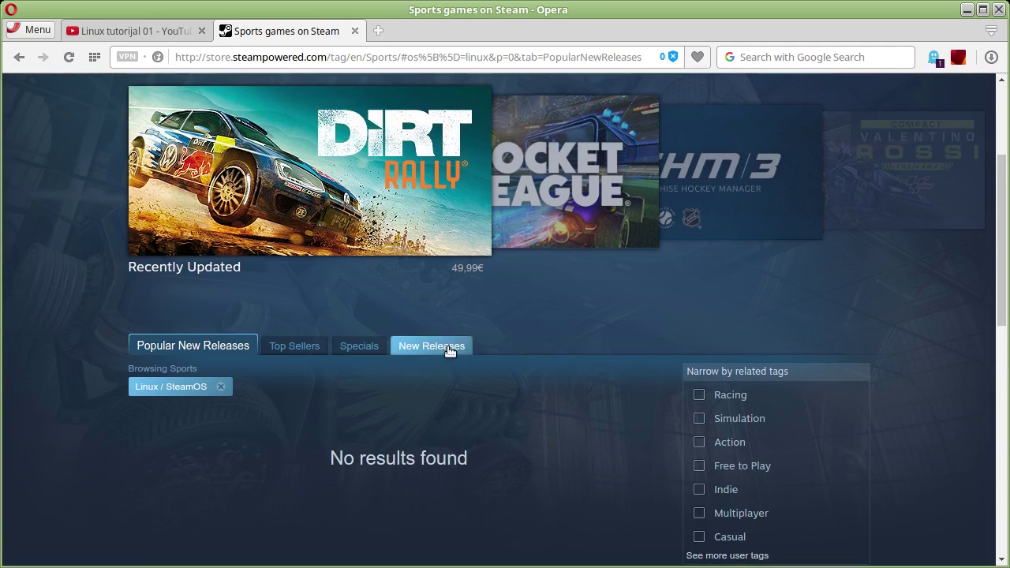
List the Linux Sports Top Sellers, led by Rocket League and Football Manager 2017.
click(299, 344)
scroll(340, 316, down, 2)
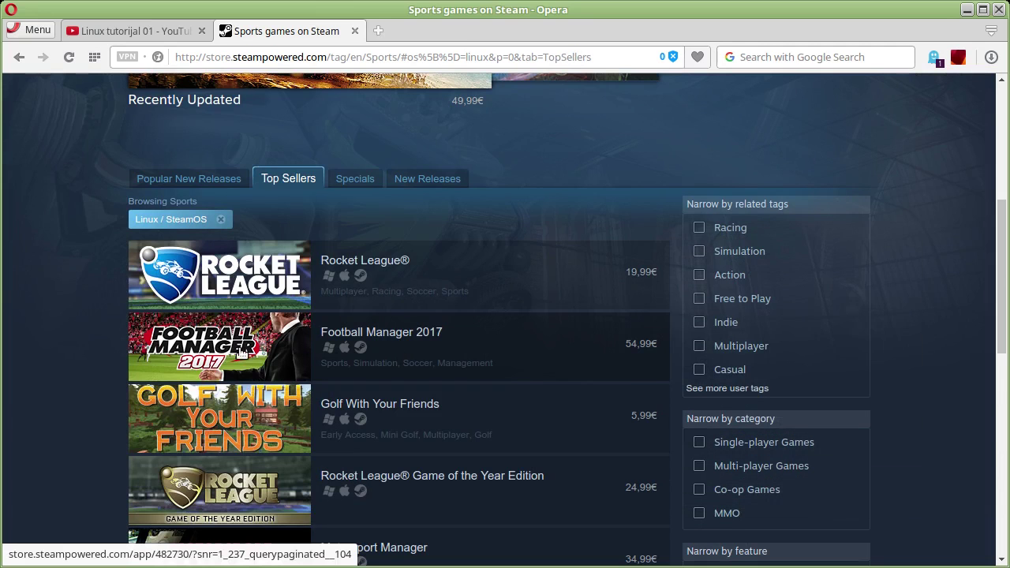
mouse_move(249, 353)
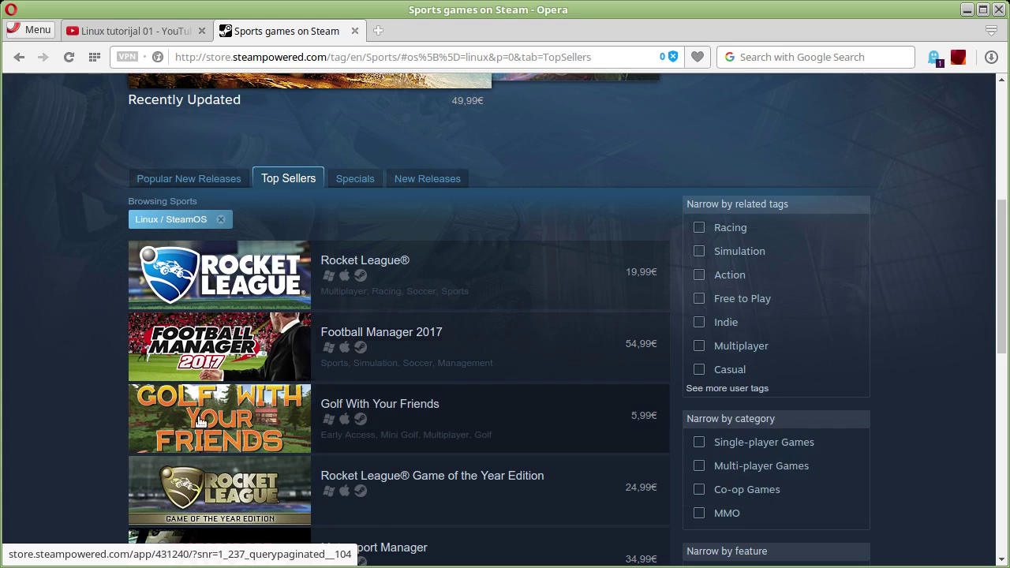
scroll(205, 417, down, 3)
scroll(244, 404, down, 1)
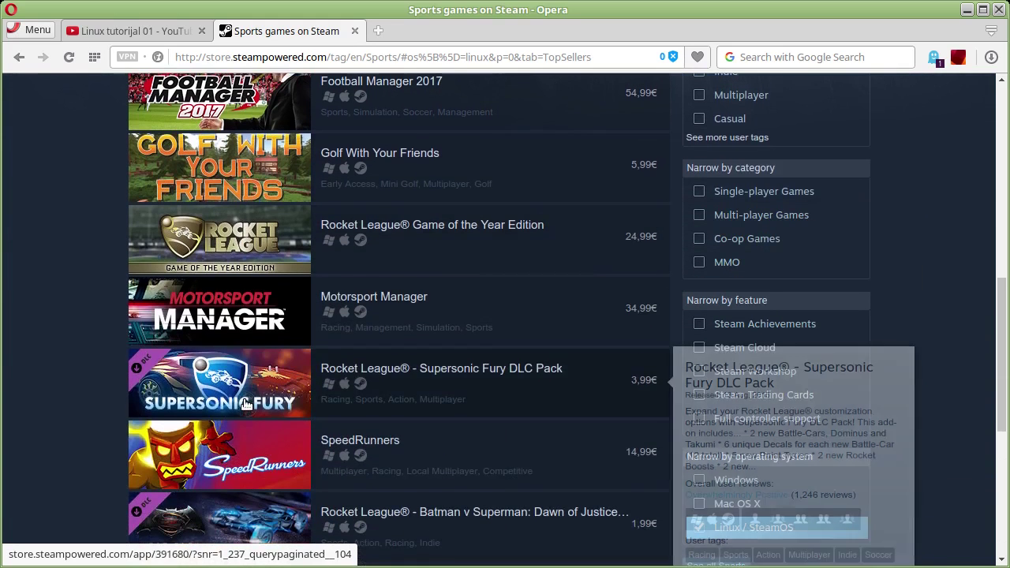
scroll(311, 409, down, 2)
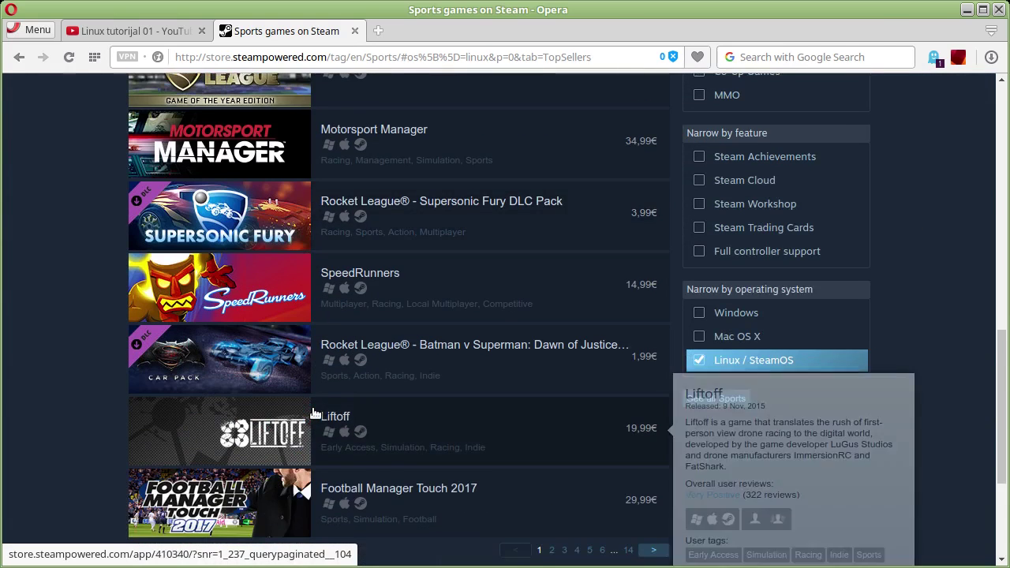
scroll(312, 412, down, 2)
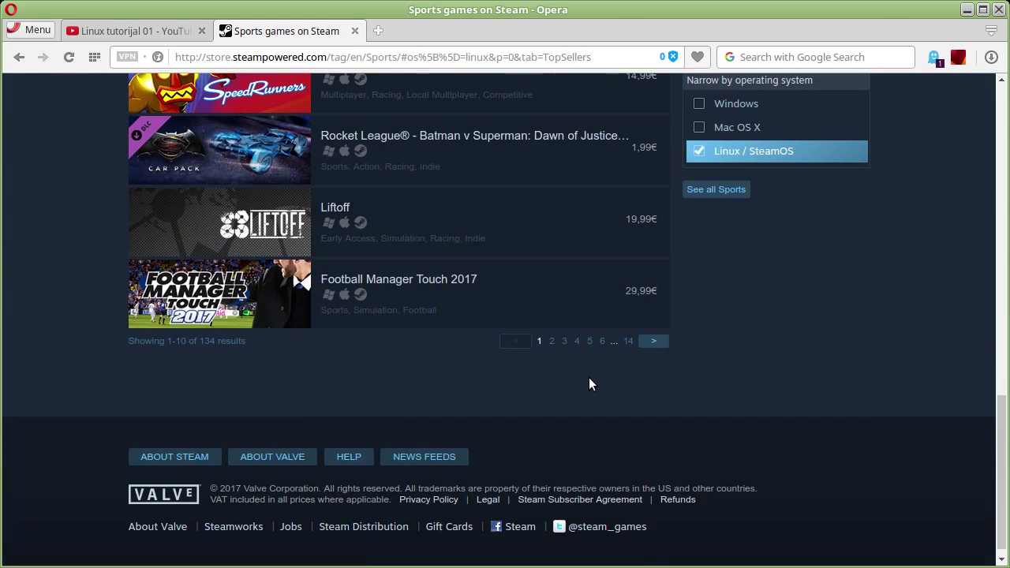
scroll(811, 389, up, 10)
mouse_move(271, 118)
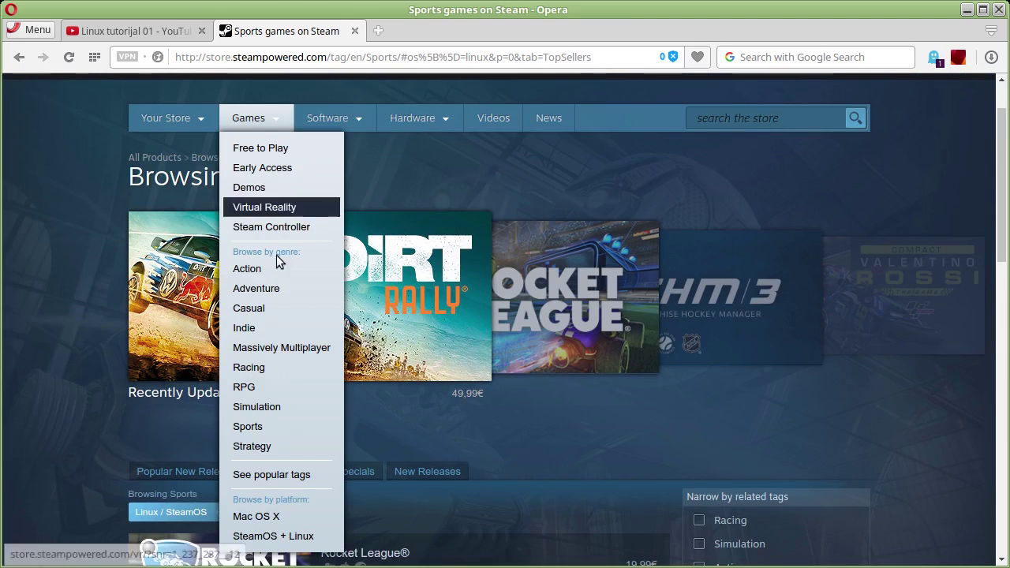
List the top-selling Simulation games on Steam, filtered to Linux / SteamOS.
click(280, 408)
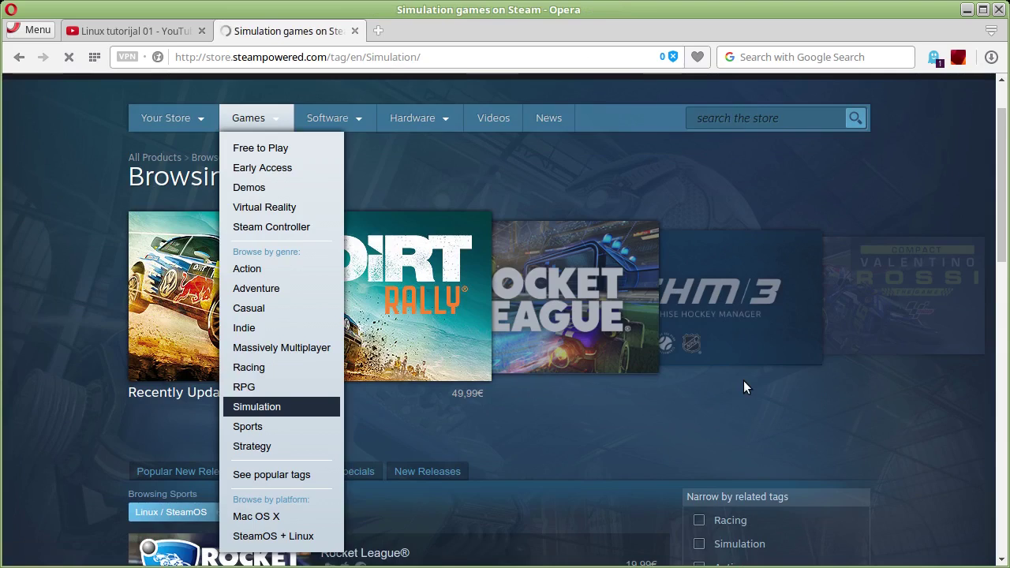
scroll(756, 380, down, 10)
scroll(755, 380, down, 3)
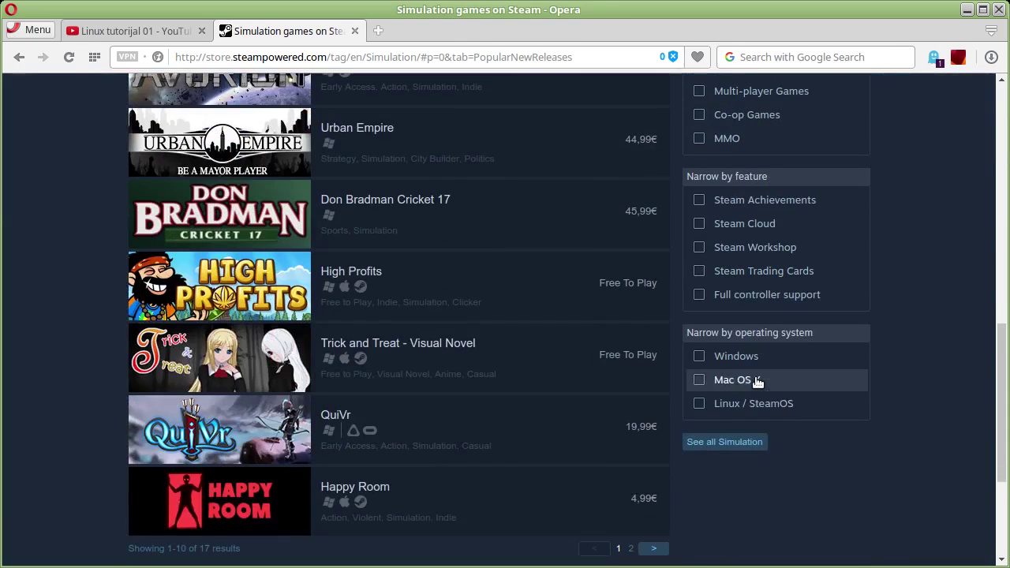
click(699, 404)
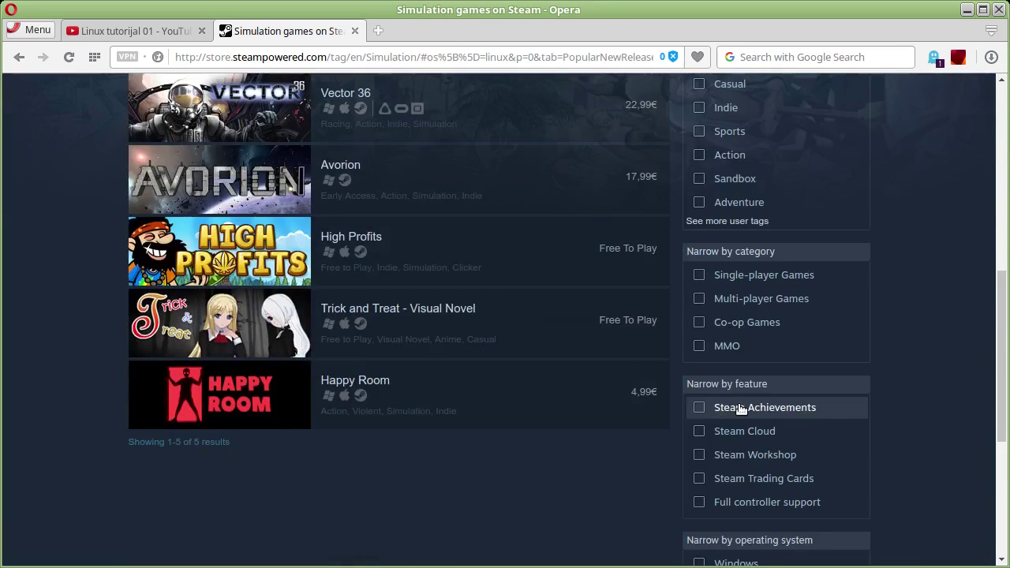
scroll(544, 286, up, 3)
scroll(545, 291, up, 3)
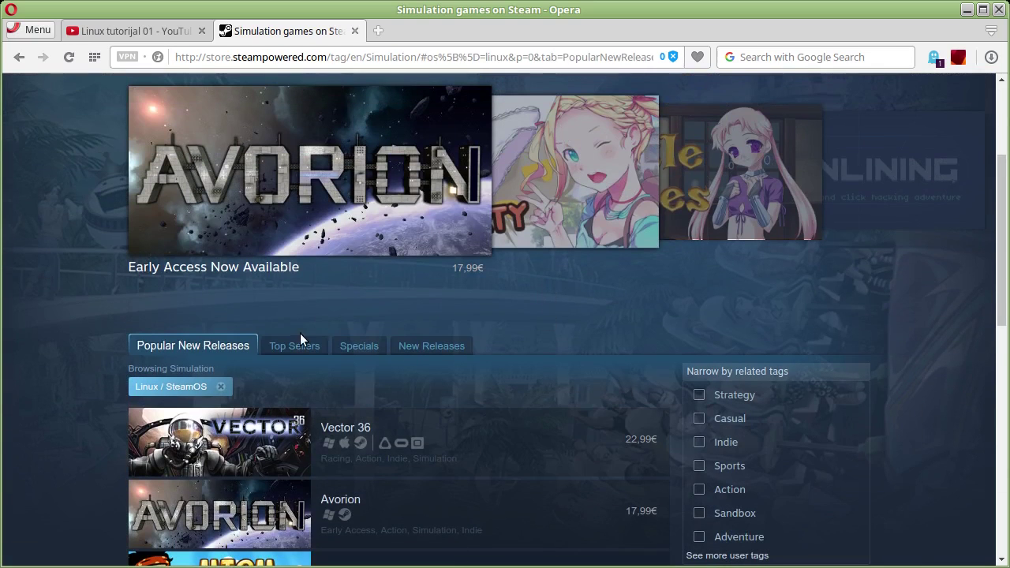
click(297, 346)
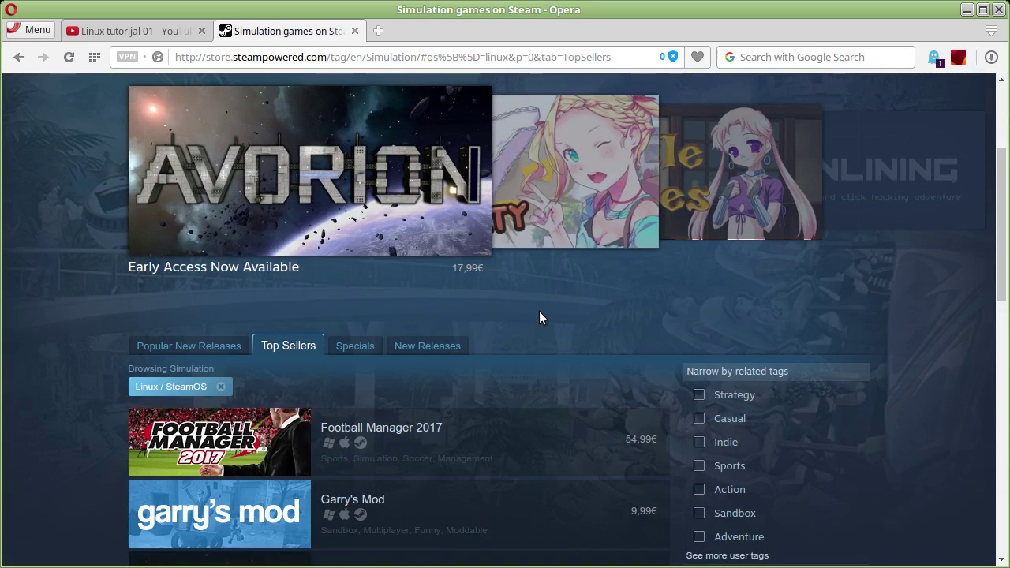
Scroll through the Linux Simulation top sellers and view Stellaris's info card.
scroll(540, 311, down, 4)
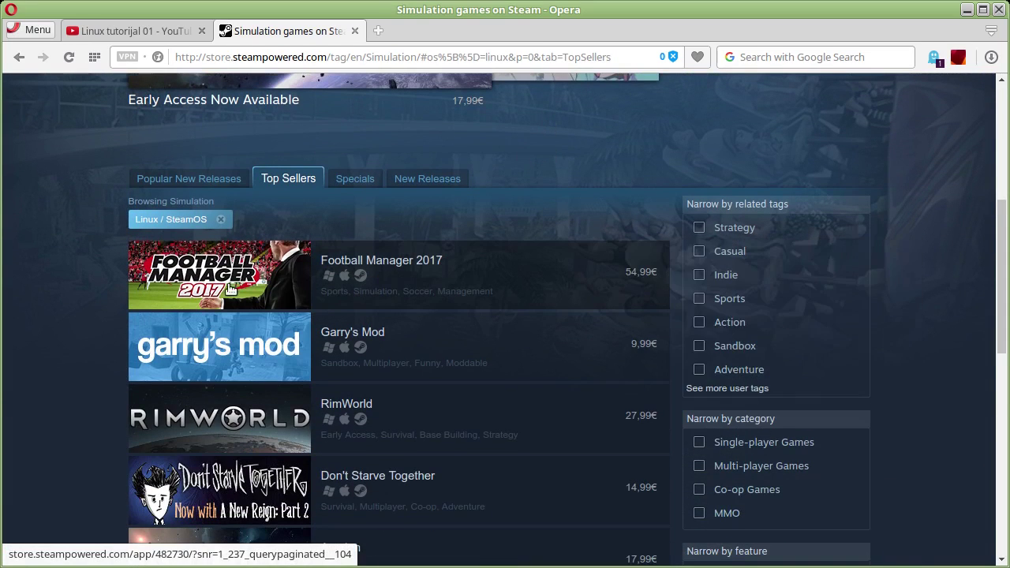
scroll(261, 294, down, 3)
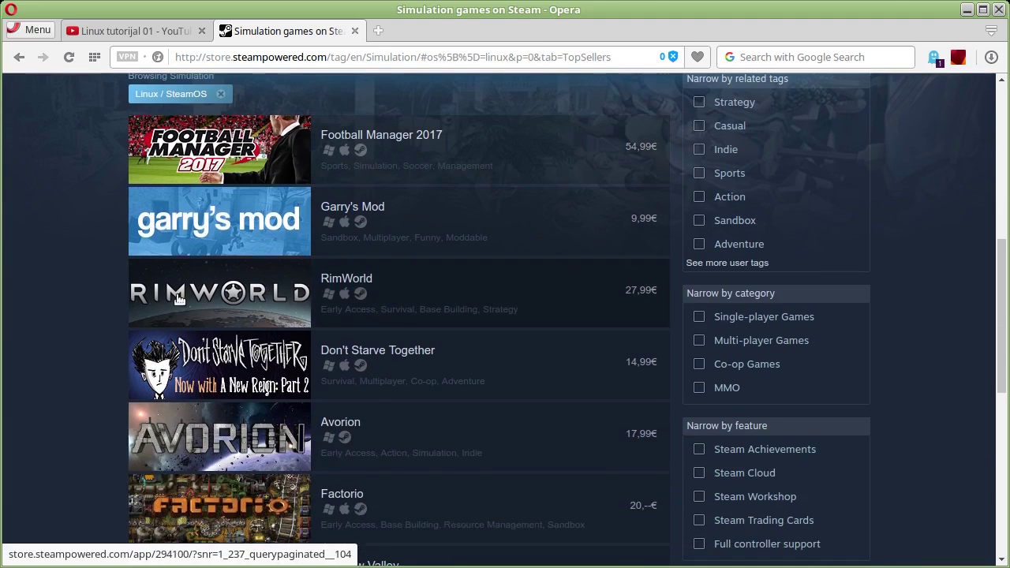
scroll(320, 308, down, 4)
scroll(320, 308, down, 5)
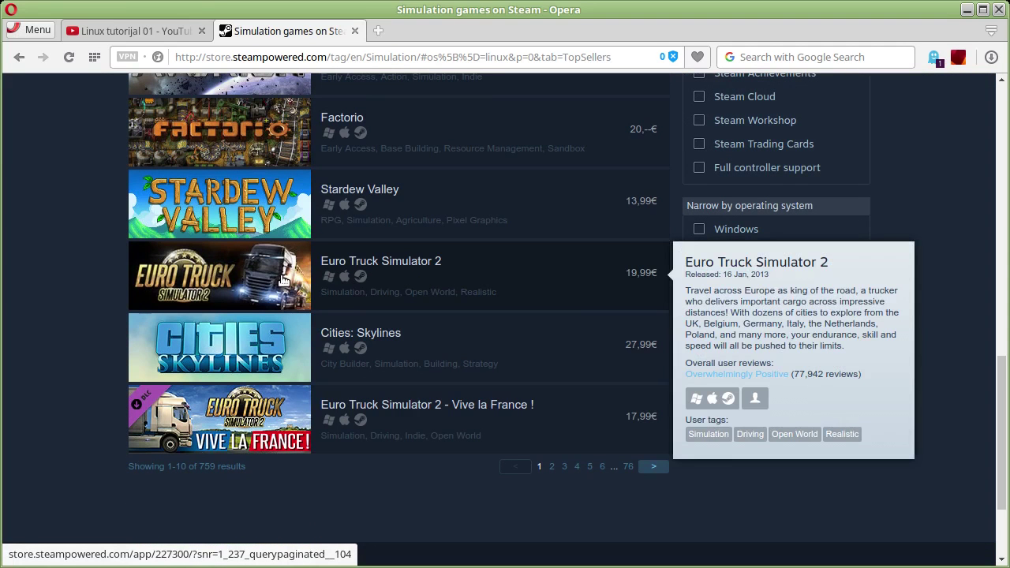
scroll(333, 347, down, 2)
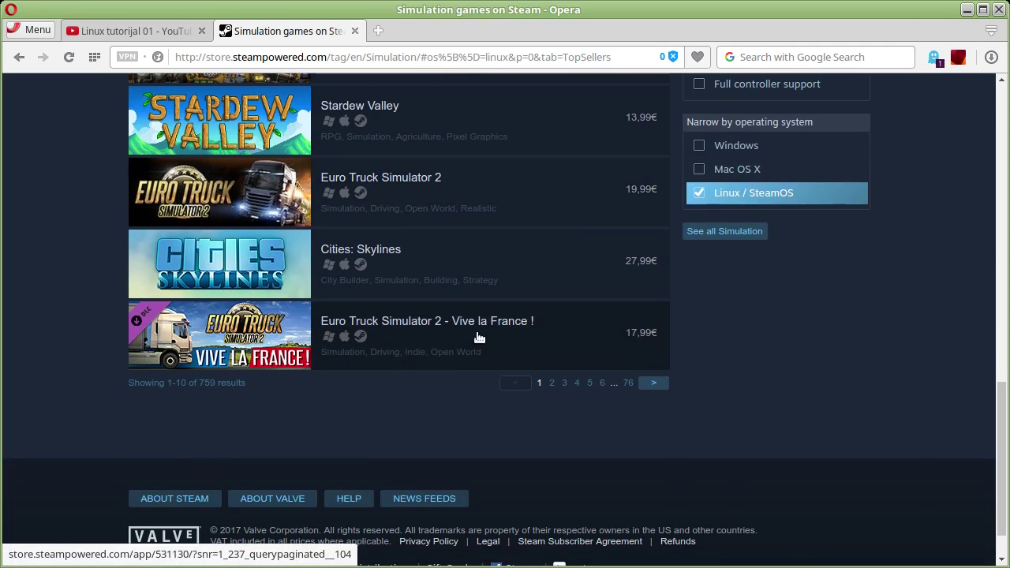
mouse_move(405, 343)
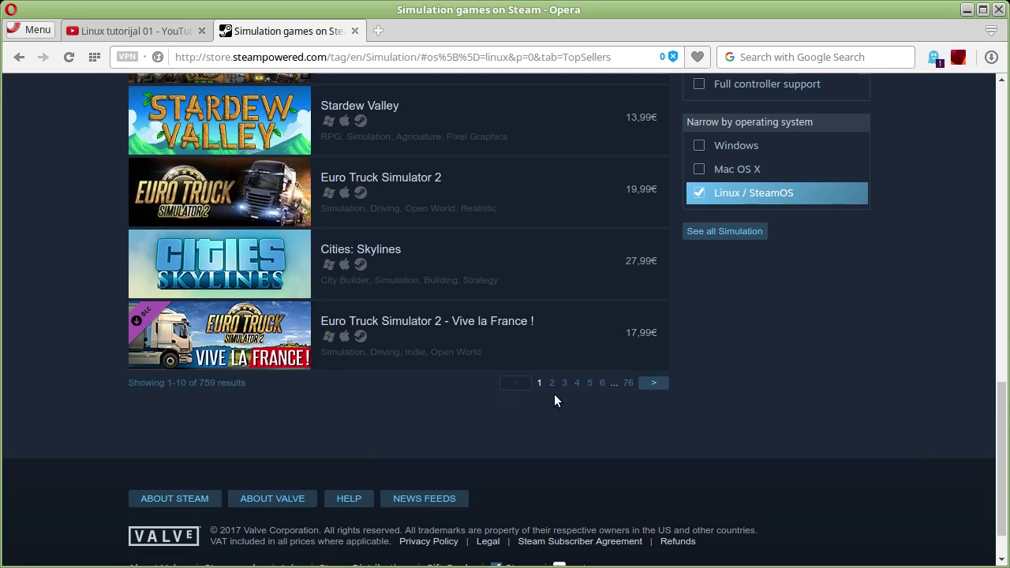
mouse_move(237, 285)
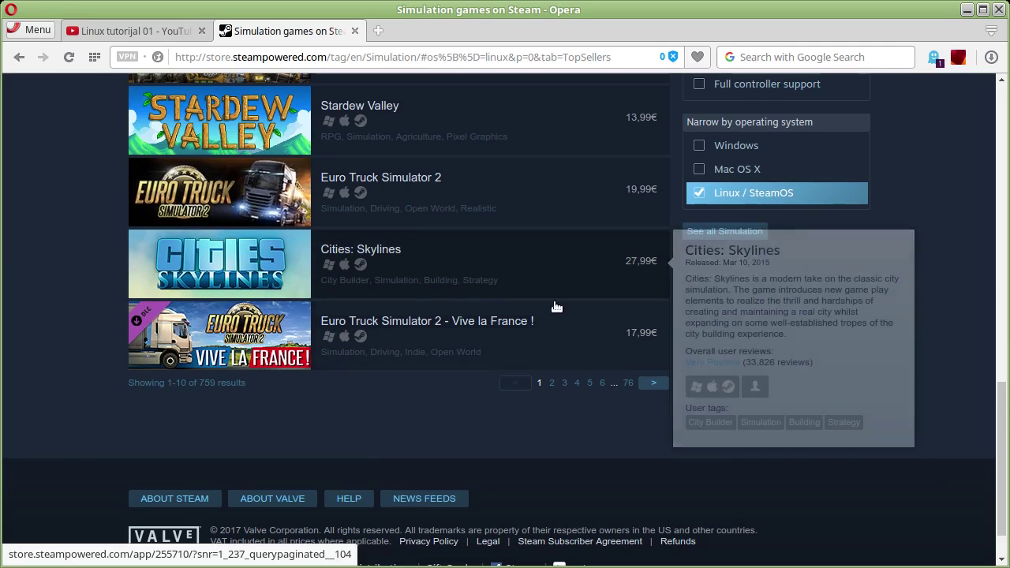
Go to the next page of Simulation results and move the Chrome War Thunder window right.
click(654, 384)
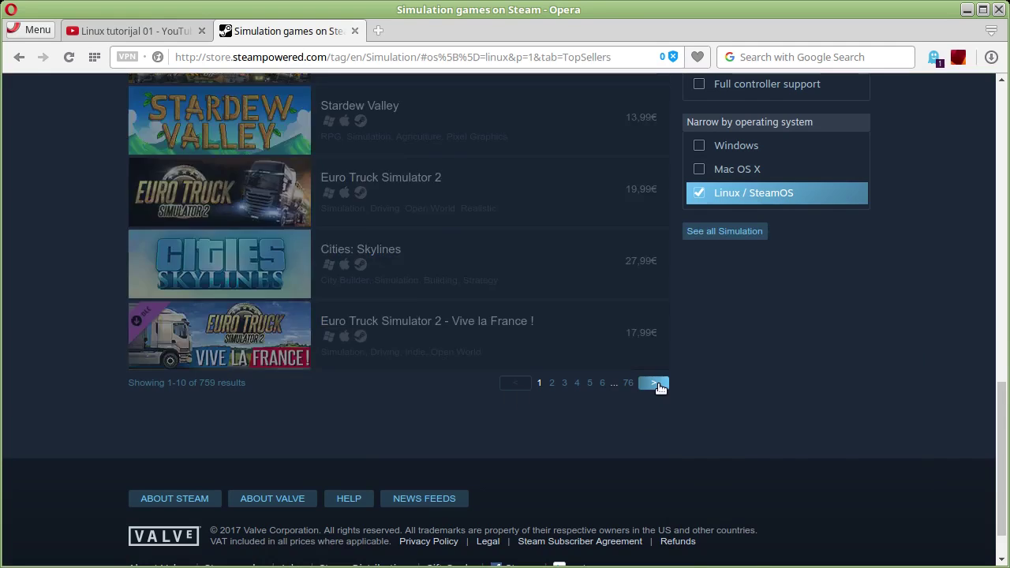
scroll(477, 291, up, 3)
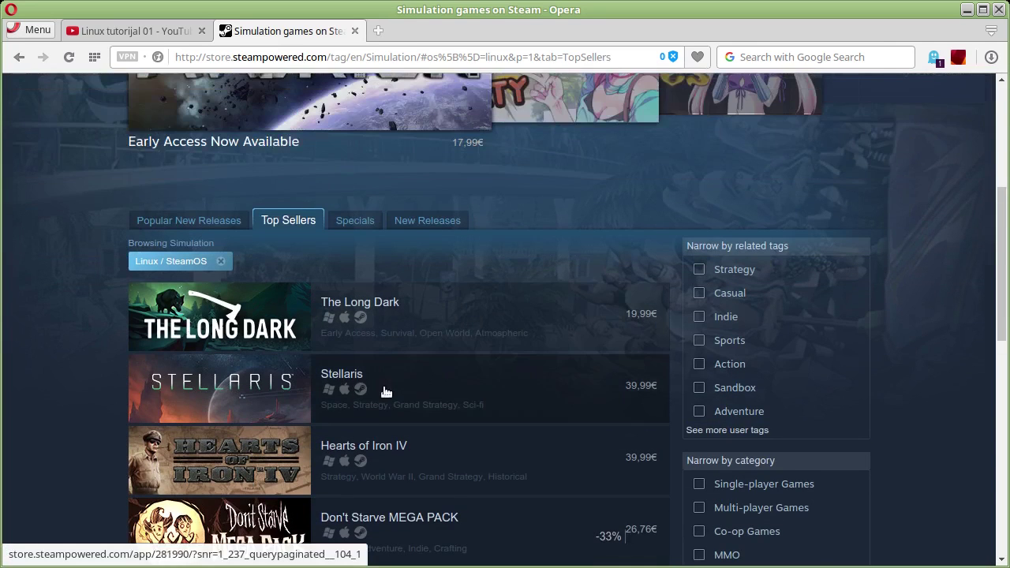
scroll(384, 390, down, 2)
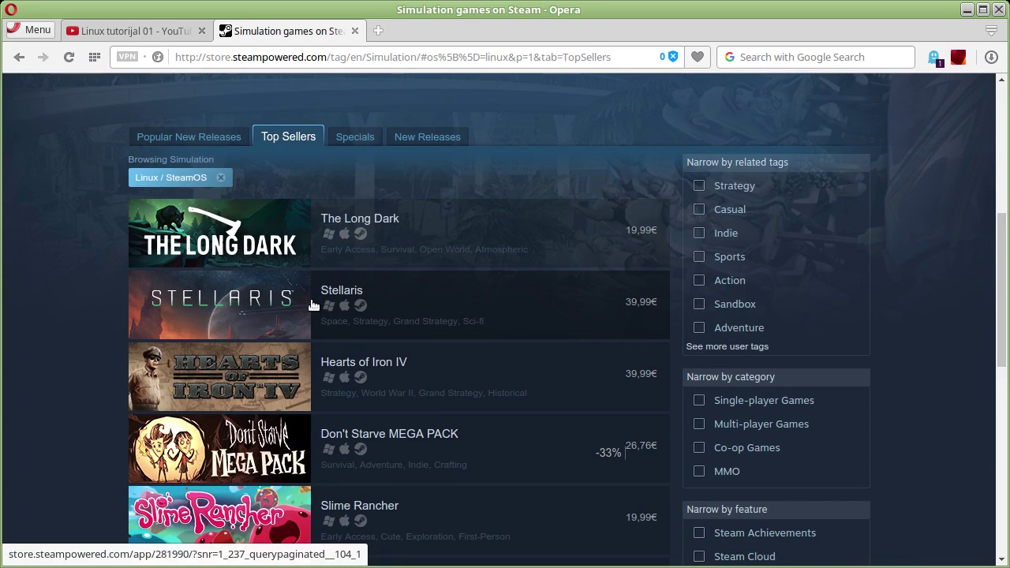
mouse_move(411, 306)
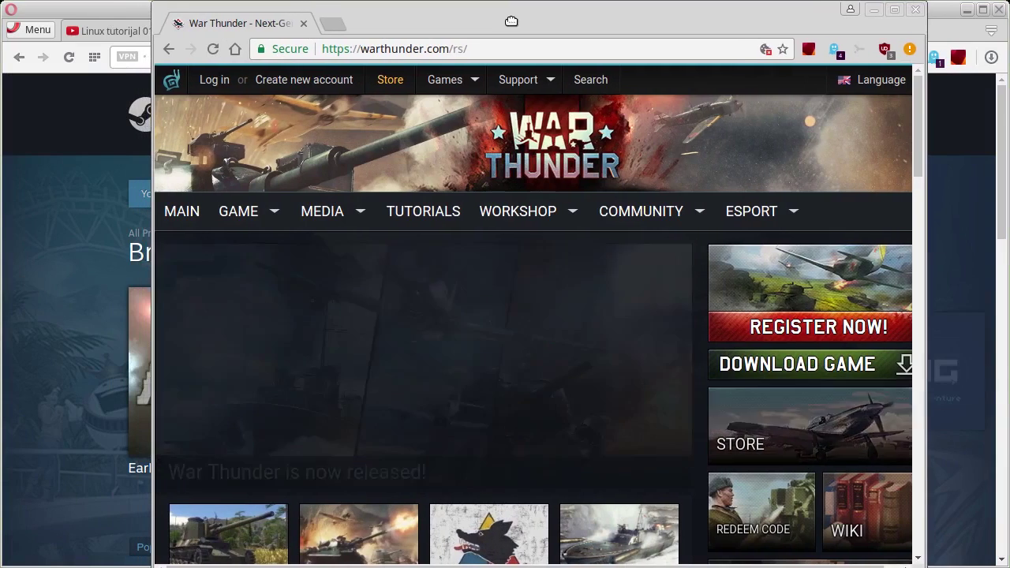
drag(480, 30, 564, 30)
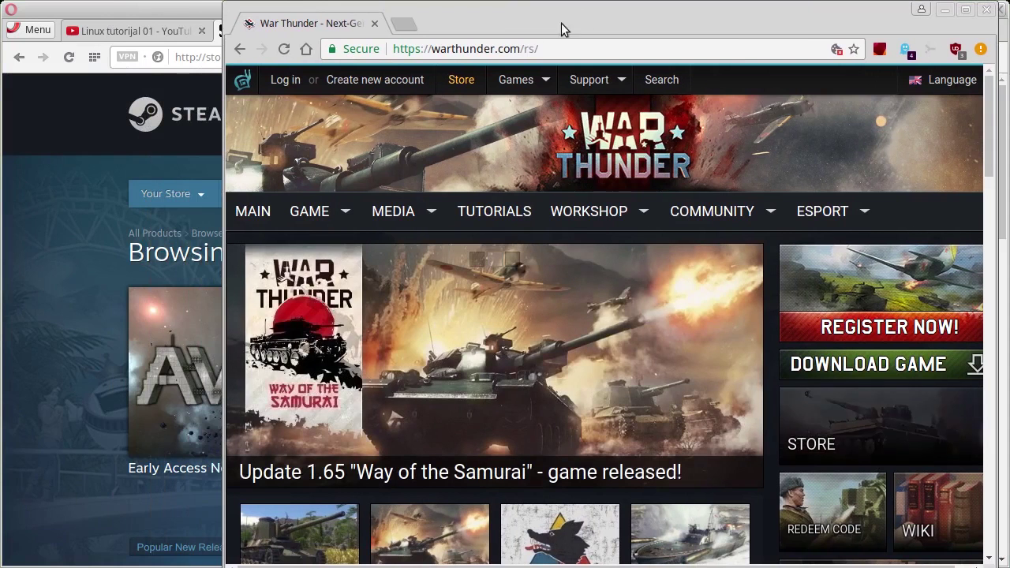
Search Google for 'open arena' and open the OpenArena website at openarena.ws.
click(535, 49)
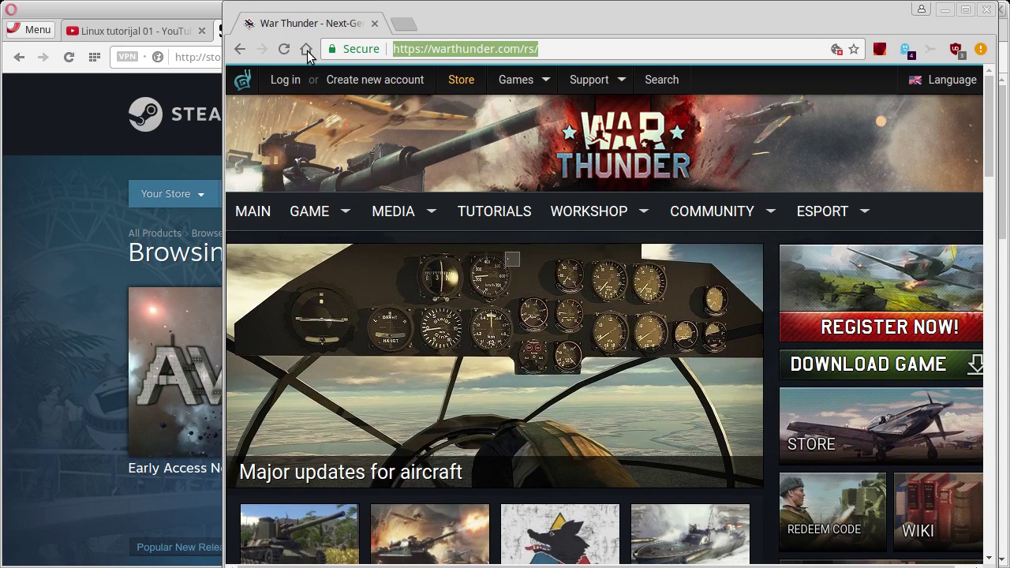
text(open arena)
key(Return)
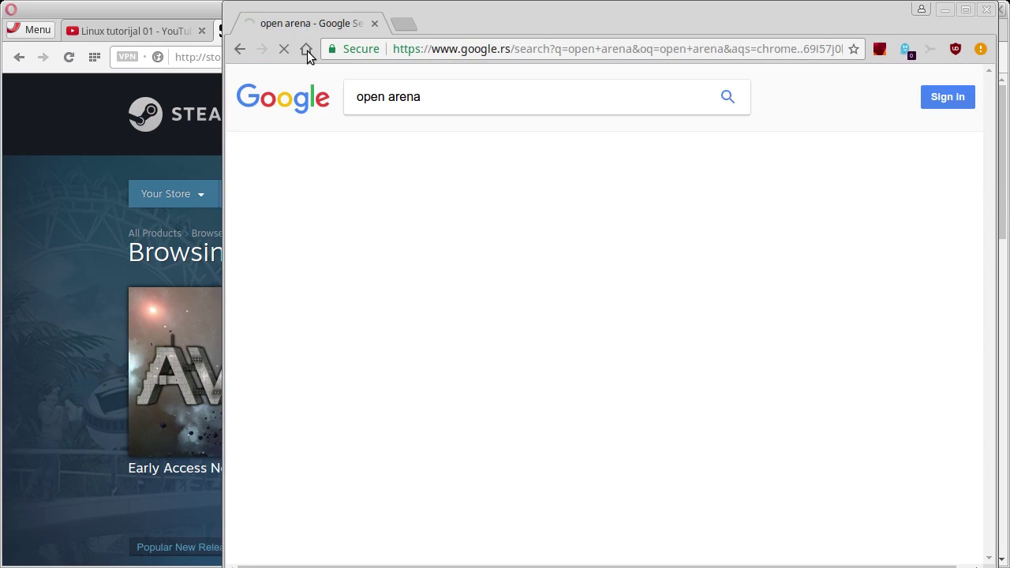
click(390, 208)
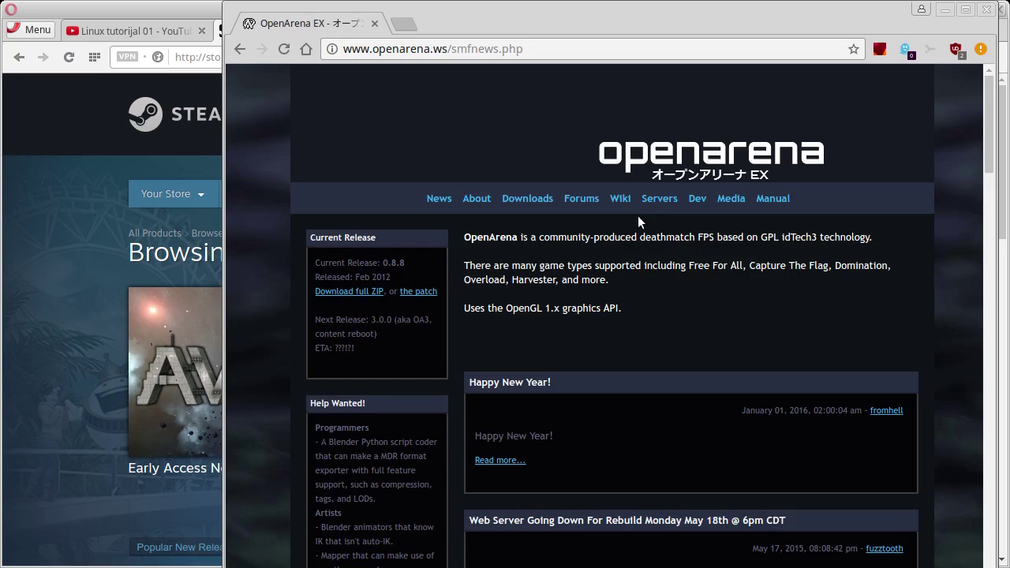
Read through the OpenArena news page listing release 0.8.8, then select the page's URL.
scroll(636, 254, down, 4)
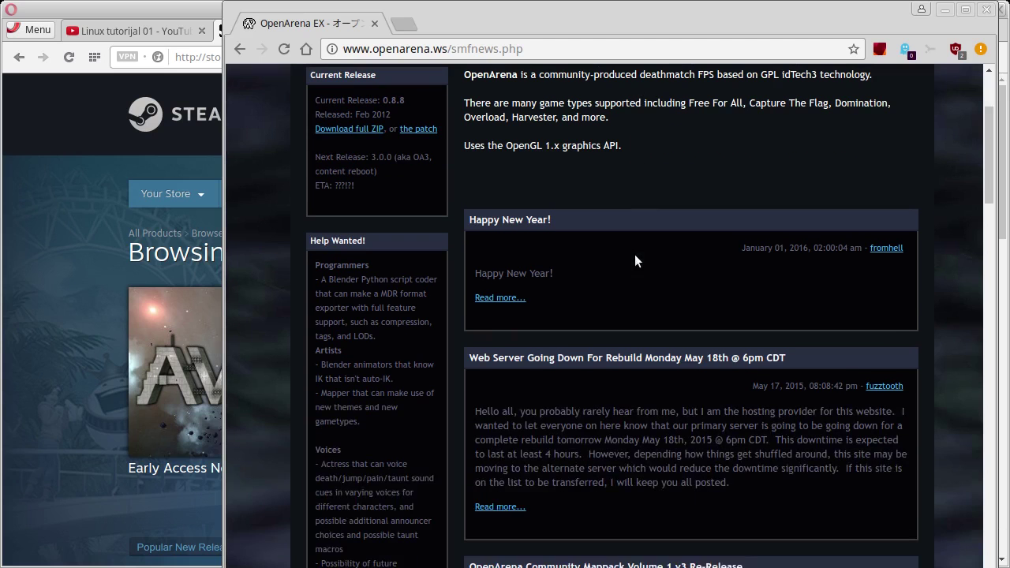
scroll(636, 254, up, 3)
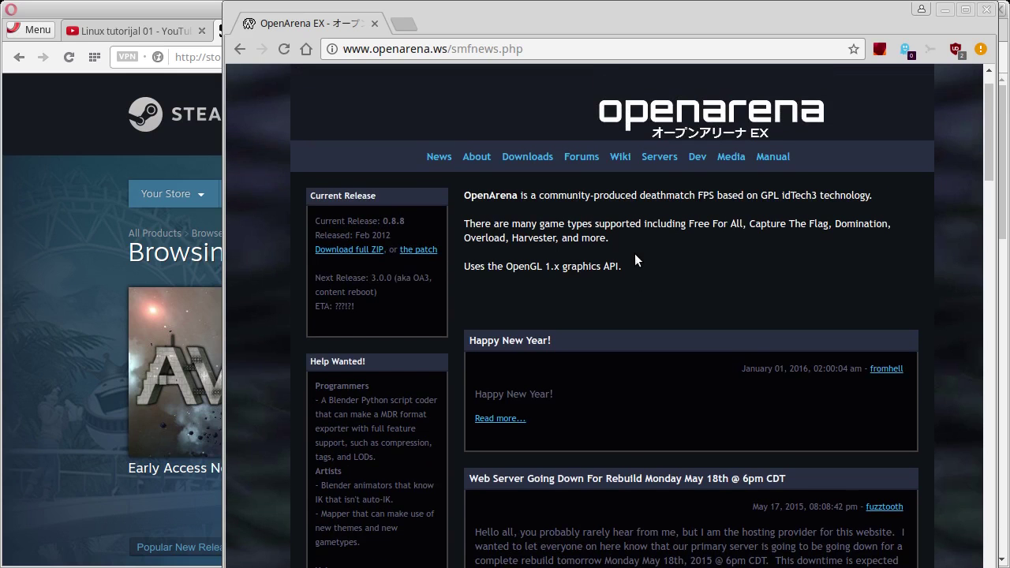
scroll(635, 253, down, 5)
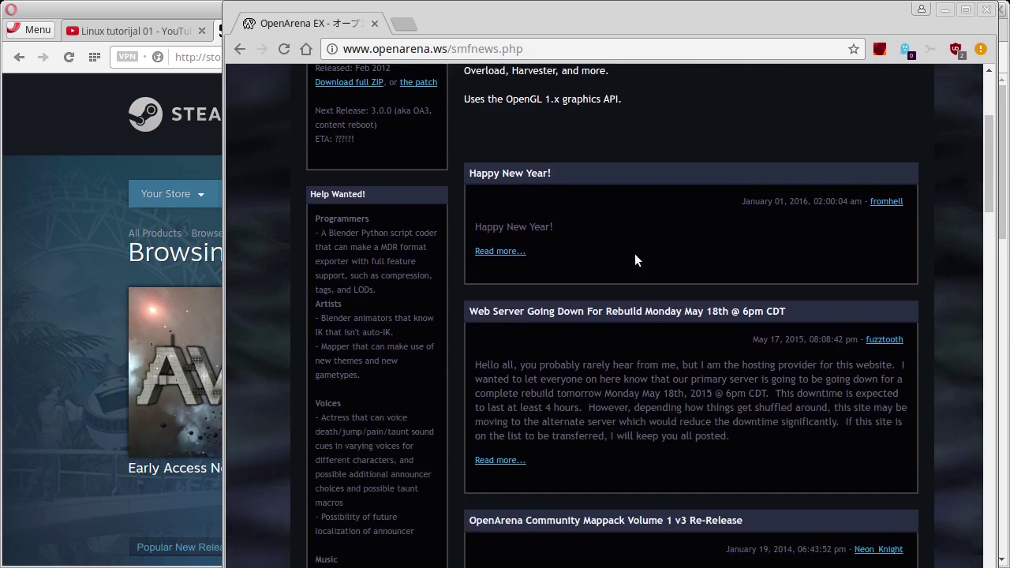
scroll(635, 253, up, 6)
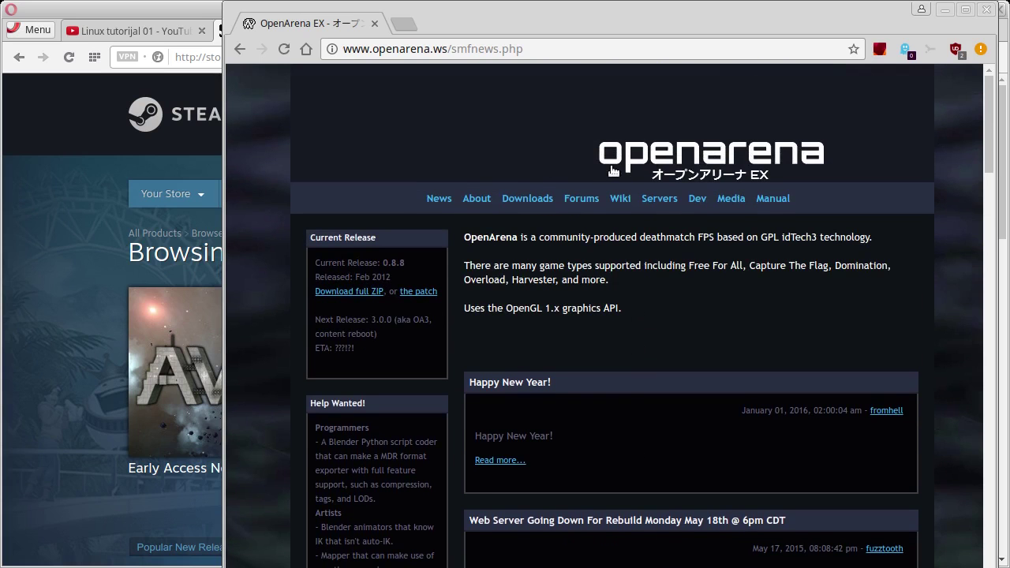
scroll(659, 316, down, 2)
scroll(658, 312, down, 4)
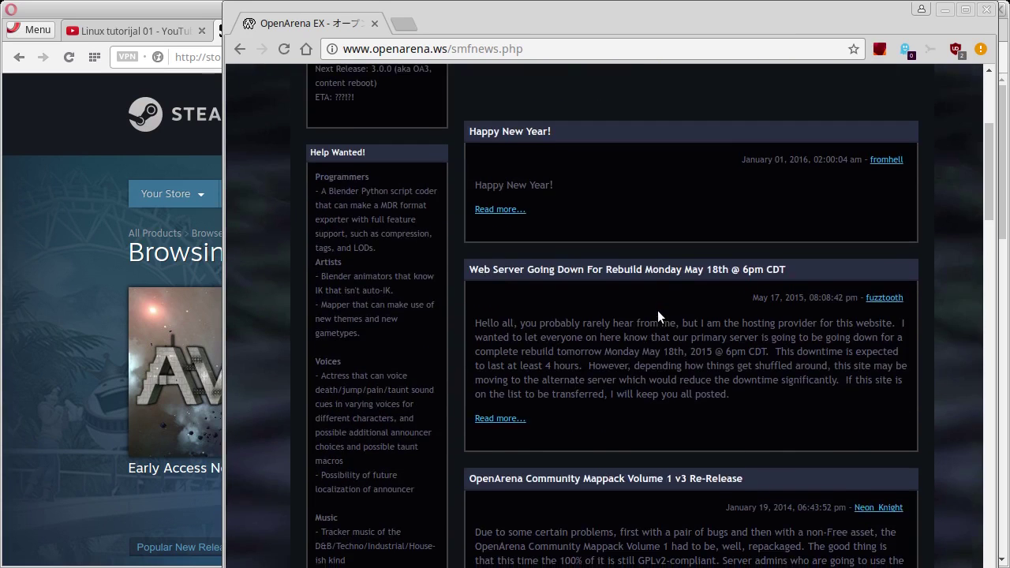
scroll(658, 313, down, 5)
scroll(658, 313, down, 4)
scroll(660, 314, down, 2)
scroll(660, 316, down, 3)
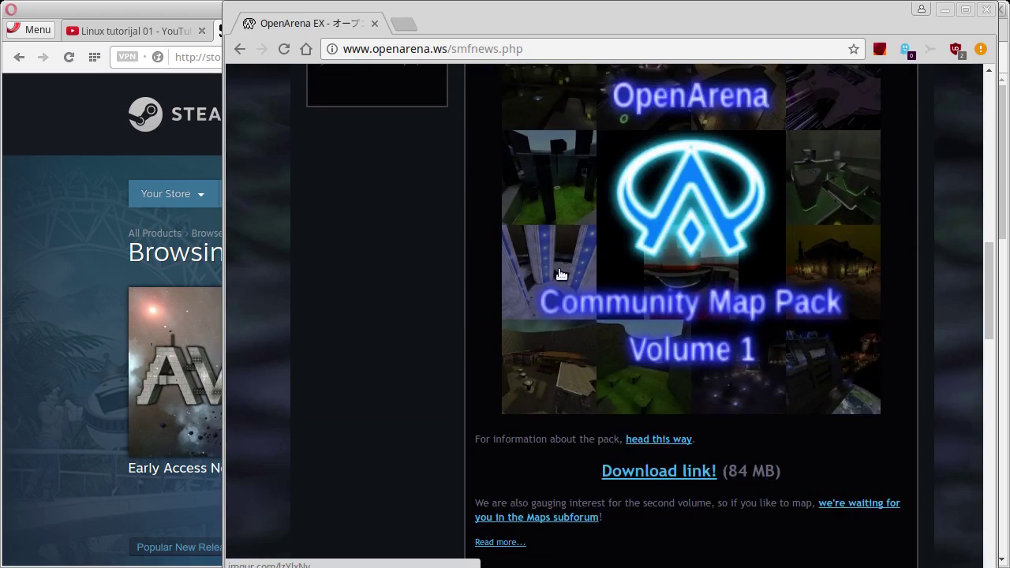
scroll(692, 332, down, 3)
scroll(747, 337, down, 2)
scroll(698, 368, down, 2)
scroll(698, 368, down, 3)
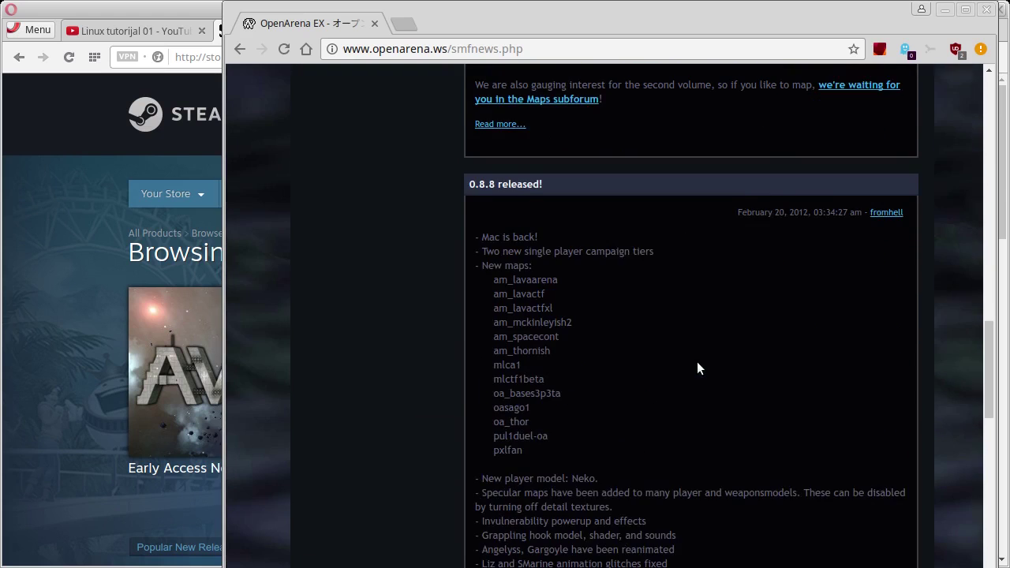
scroll(697, 368, up, 2)
scroll(698, 369, up, 10)
scroll(698, 368, up, 10)
scroll(698, 363, up, 6)
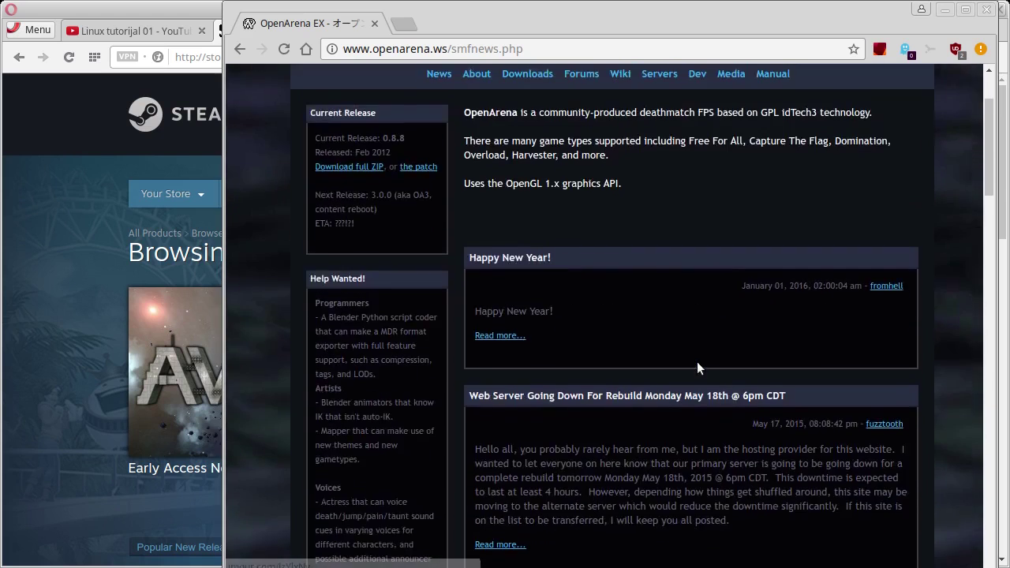
scroll(698, 363, up, 3)
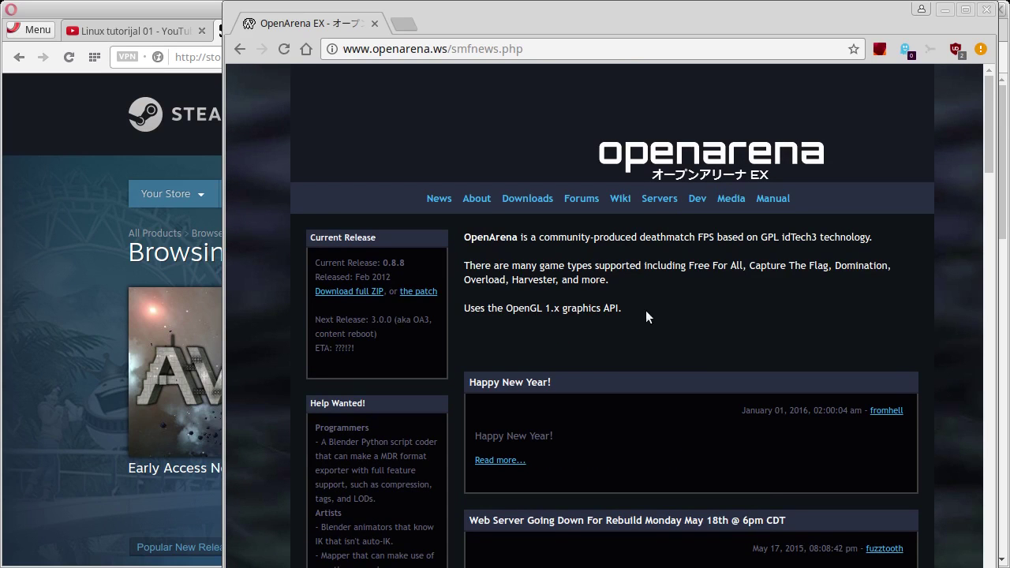
scroll(679, 300, down, 4)
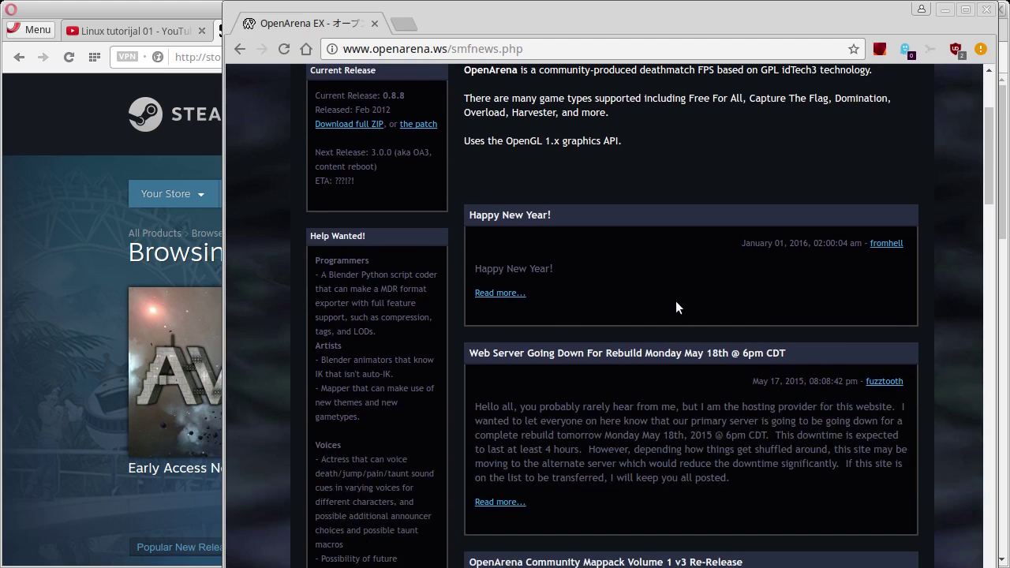
scroll(674, 303, down, 4)
scroll(671, 316, up, 2)
scroll(668, 335, up, 6)
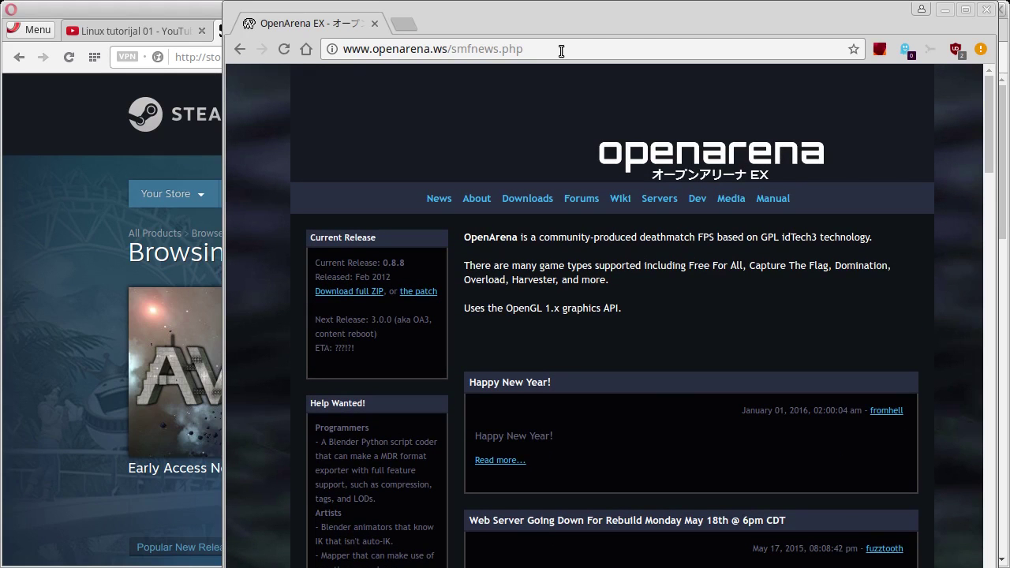
drag(561, 51, 331, 50)
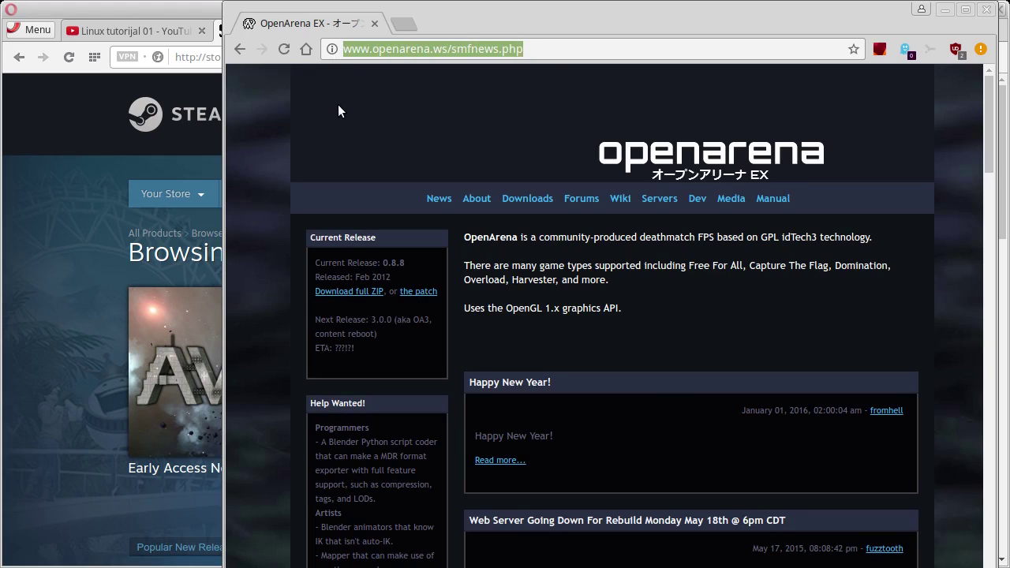
Search Google for 'quake4' and open the Quake 4 Wikipedia article.
text(quake4)
key(Return)
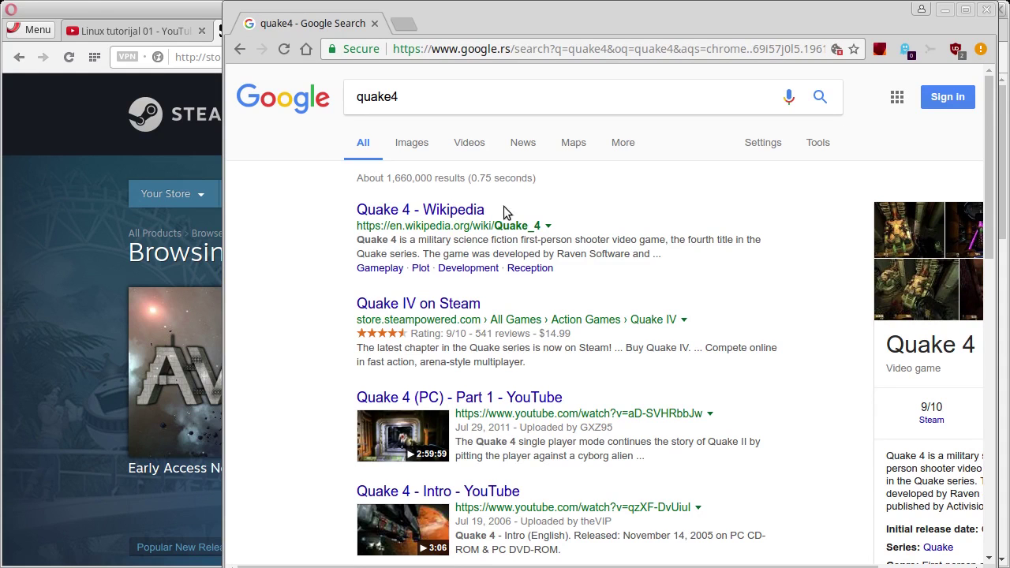
click(424, 216)
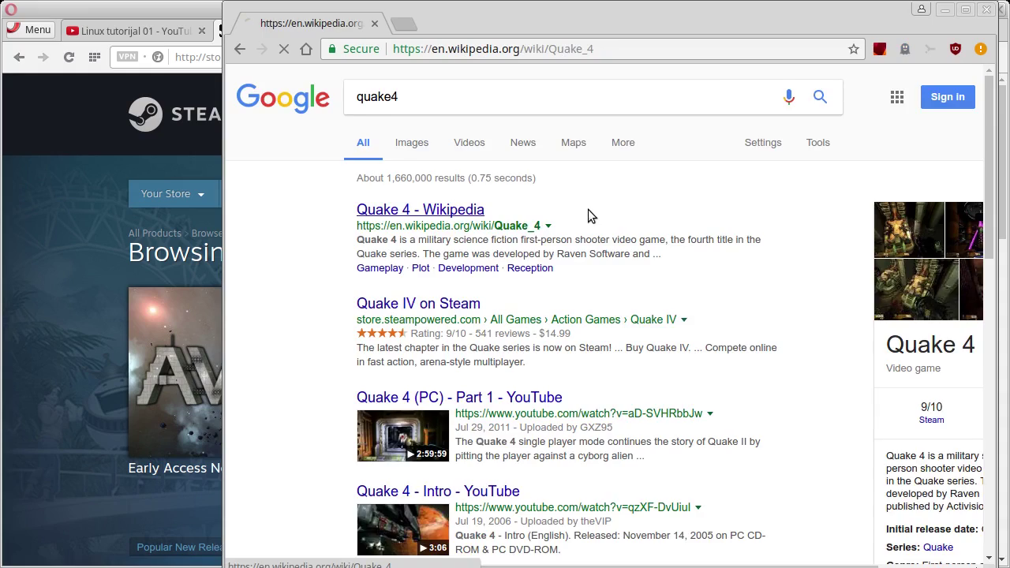
Read down the Quake 4 article, then bring the Opera Steam window back in front.
scroll(597, 282, down, 5)
scroll(598, 282, down, 5)
scroll(598, 280, down, 5)
scroll(596, 286, down, 6)
scroll(598, 292, down, 3)
scroll(632, 300, down, 5)
scroll(789, 298, down, 2)
mouse_move(992, 285)
mouse_down()
mouse_move(993, 441)
mouse_move(993, 99)
mouse_up()
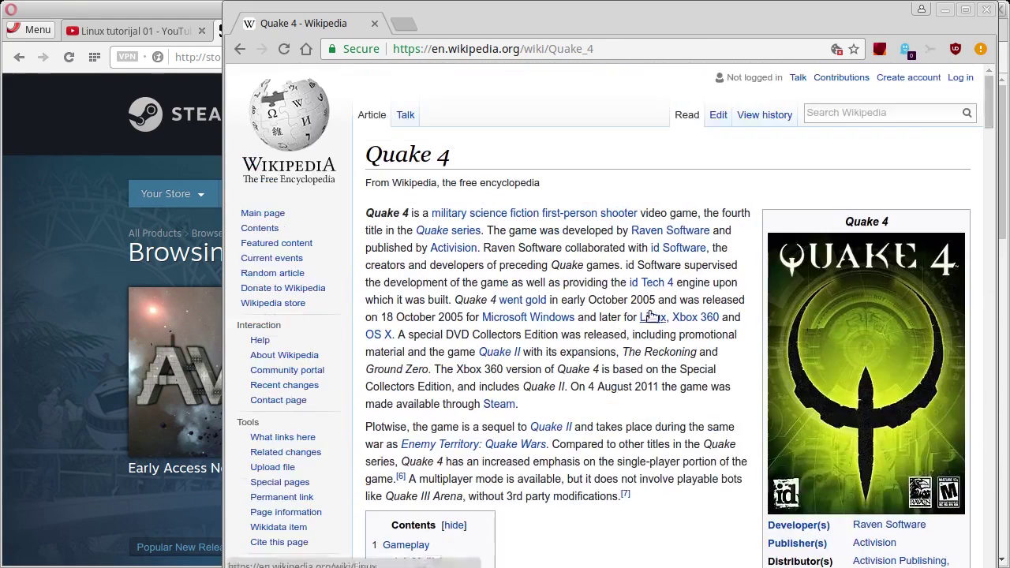
scroll(652, 316, down, 4)
scroll(486, 100, up, 3)
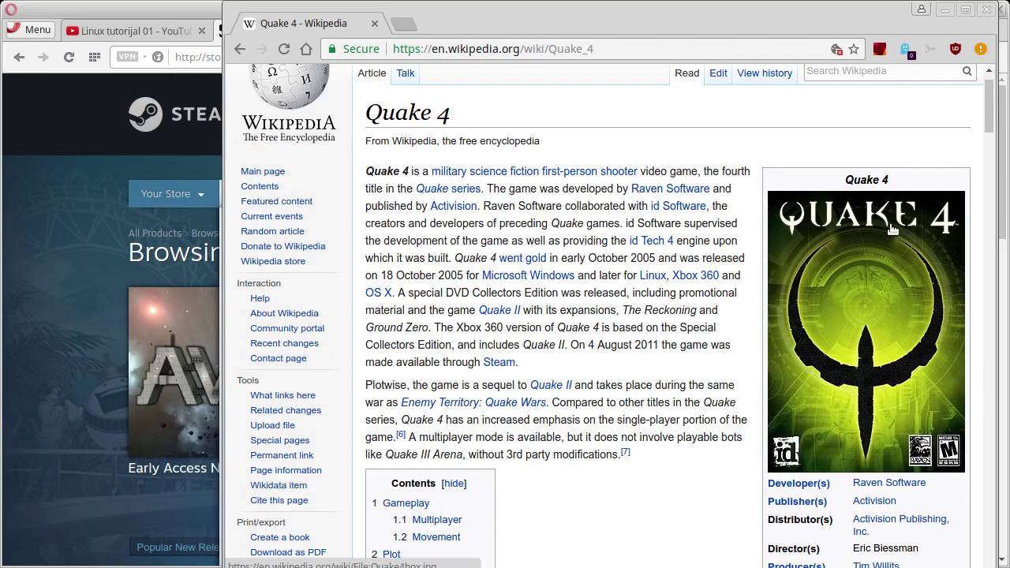
scroll(797, 320, down, 3)
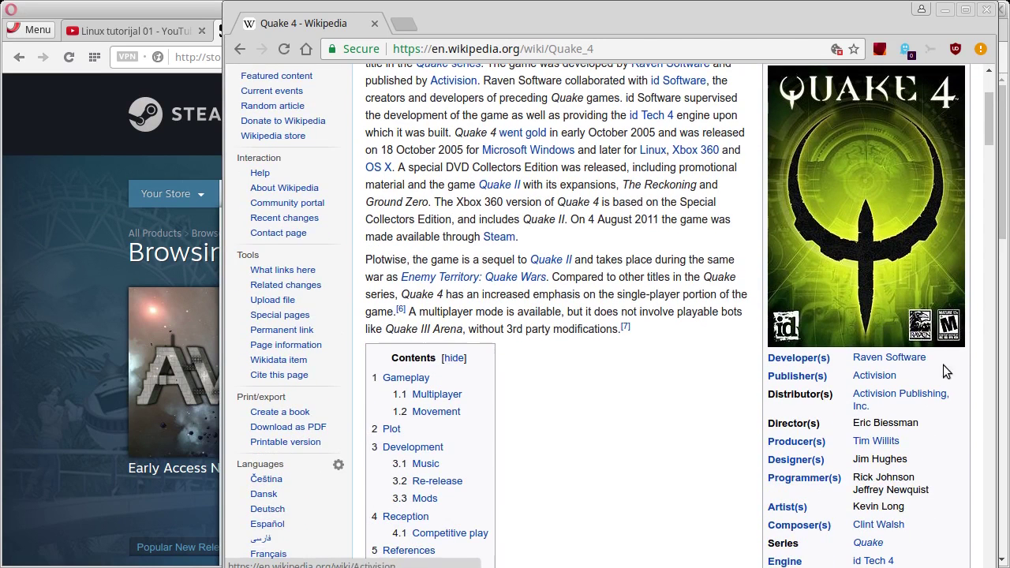
scroll(861, 229, down, 3)
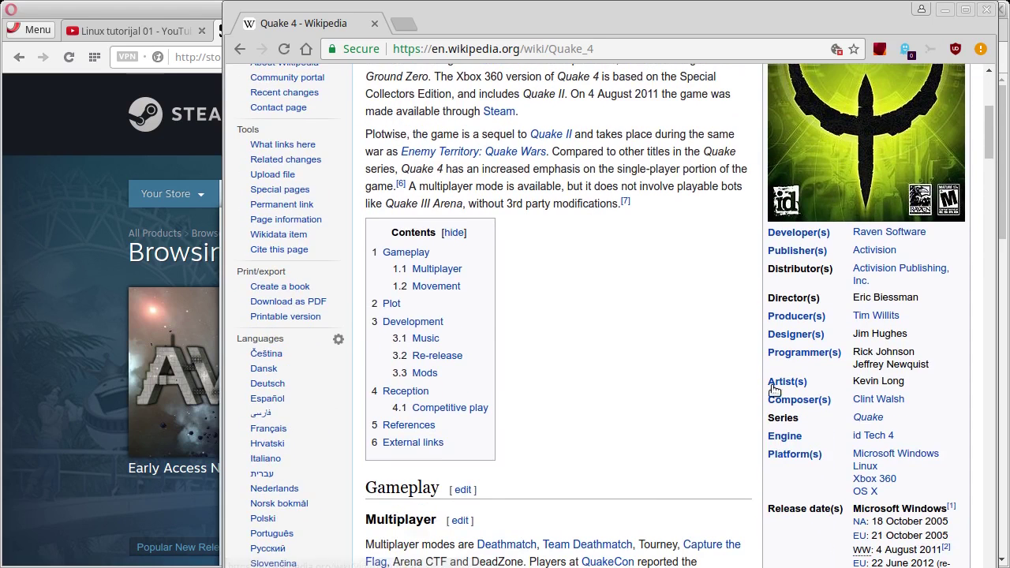
scroll(643, 318, up, 7)
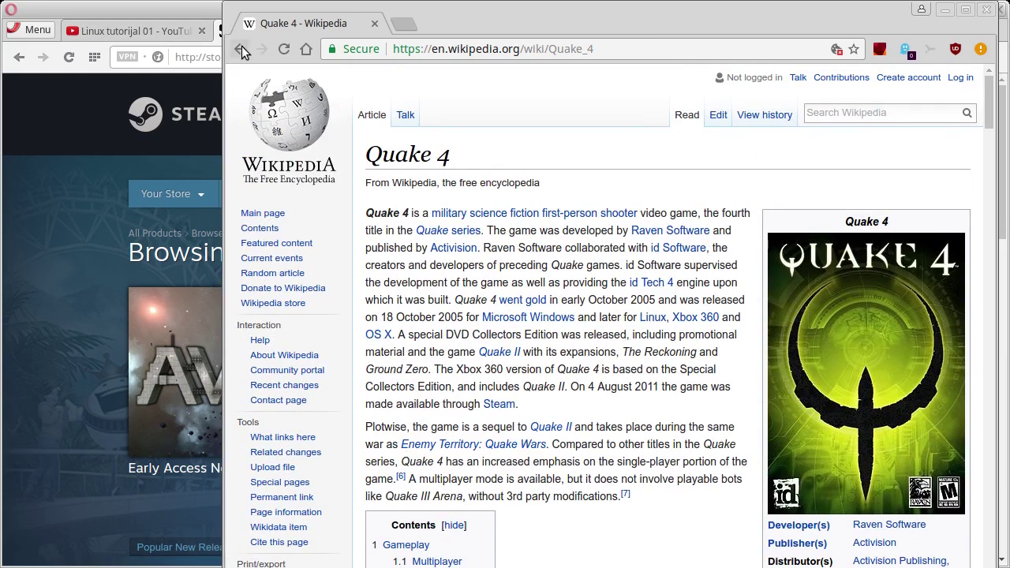
click(218, 87)
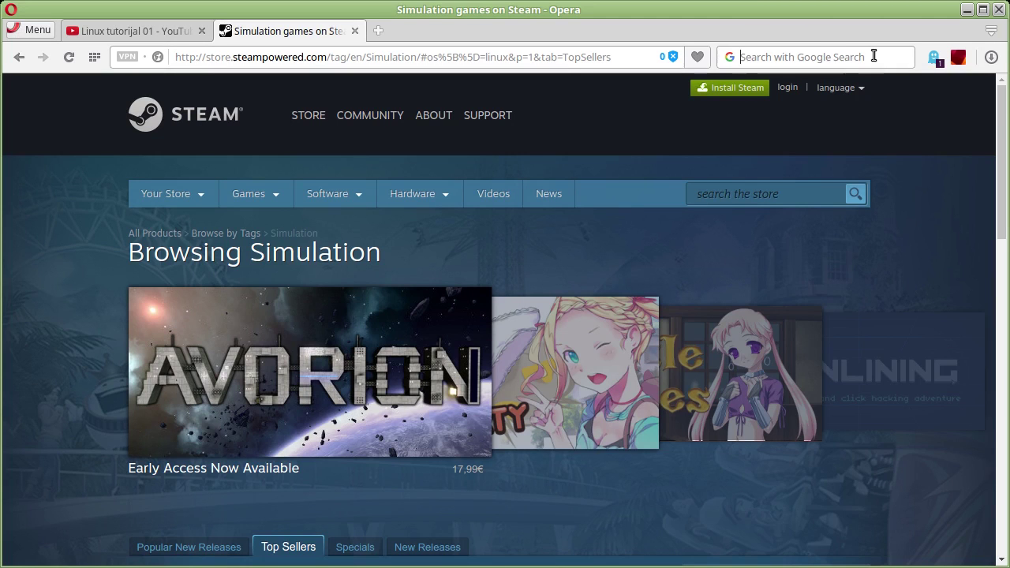
Search Google in Opera for 'firestorm second life' and open the Firestorm Viewer homepage.
text(firestorm second life)
key(Return)
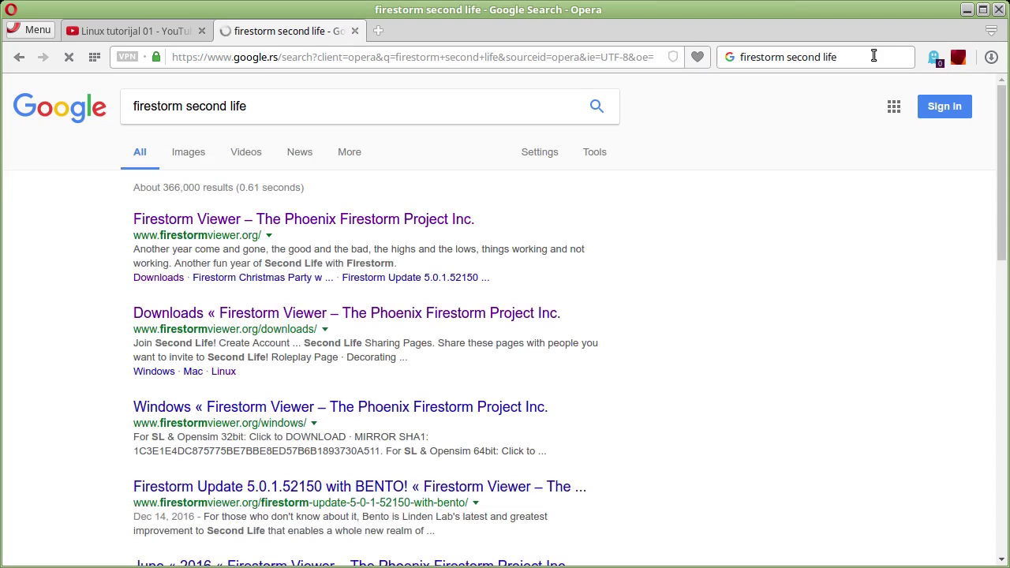
click(332, 220)
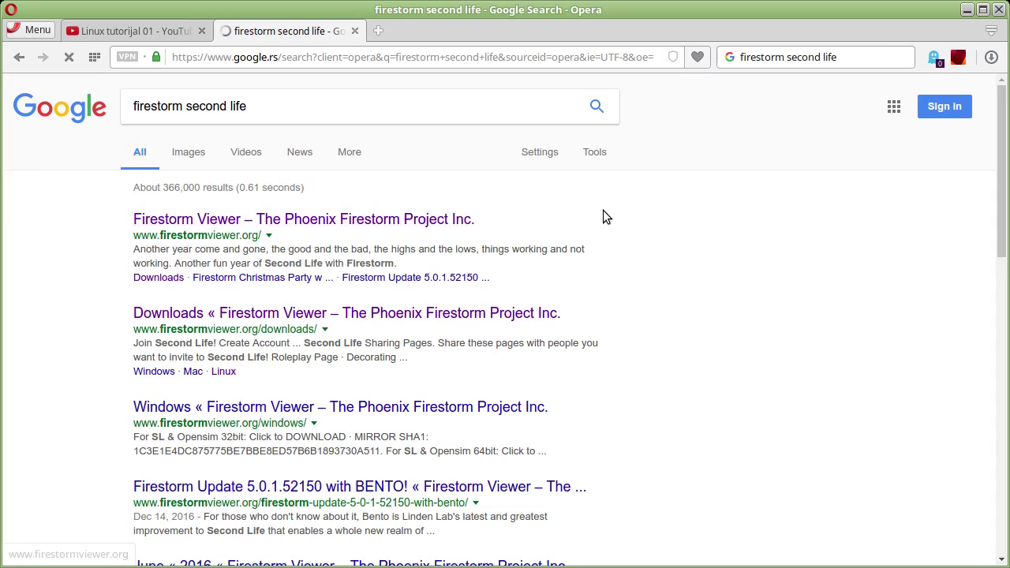
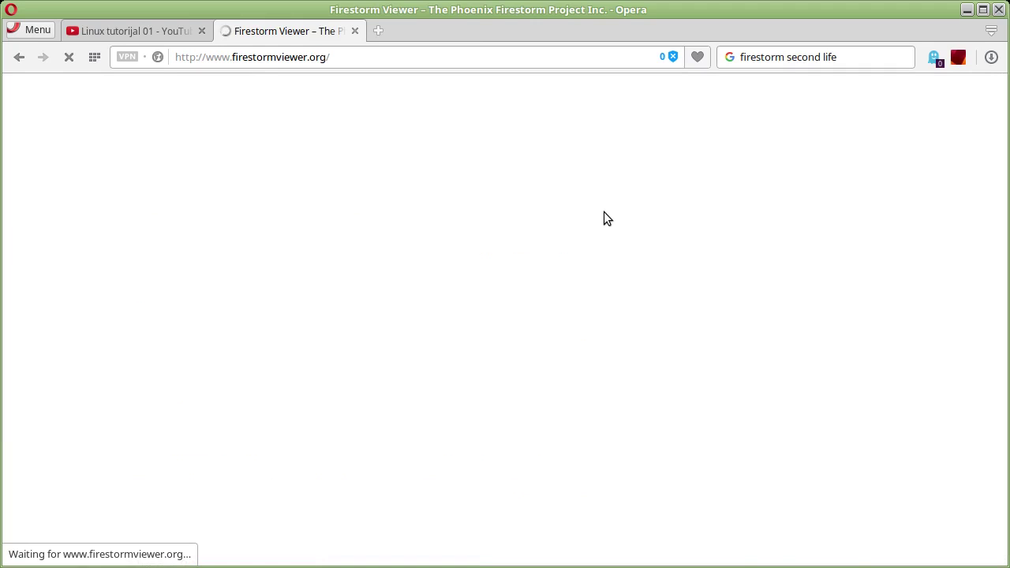
Go to Firestorm Viewer's Downloads and open the Linux download page for version 5.0.1.52150.
click(411, 194)
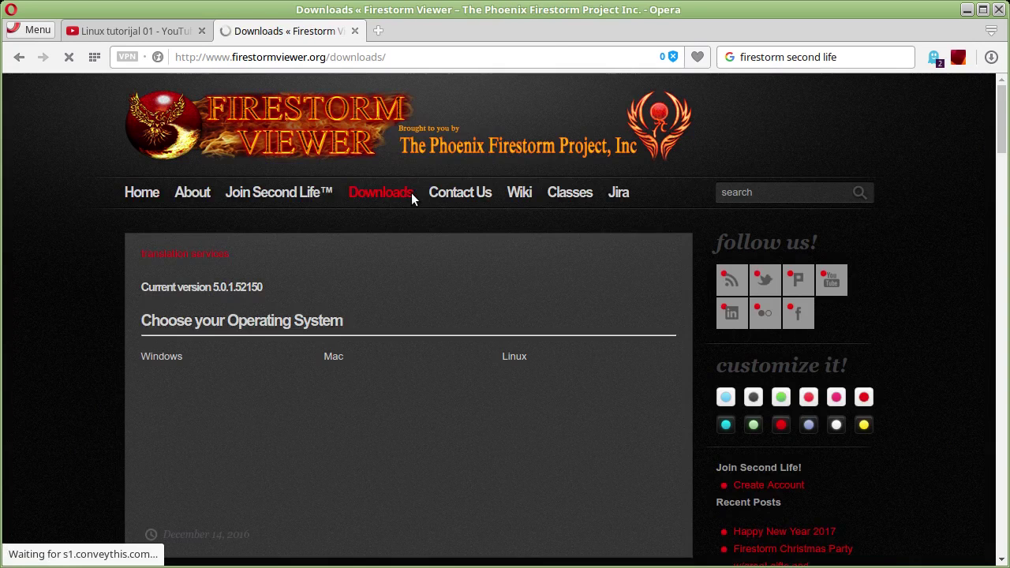
scroll(237, 210, down, 5)
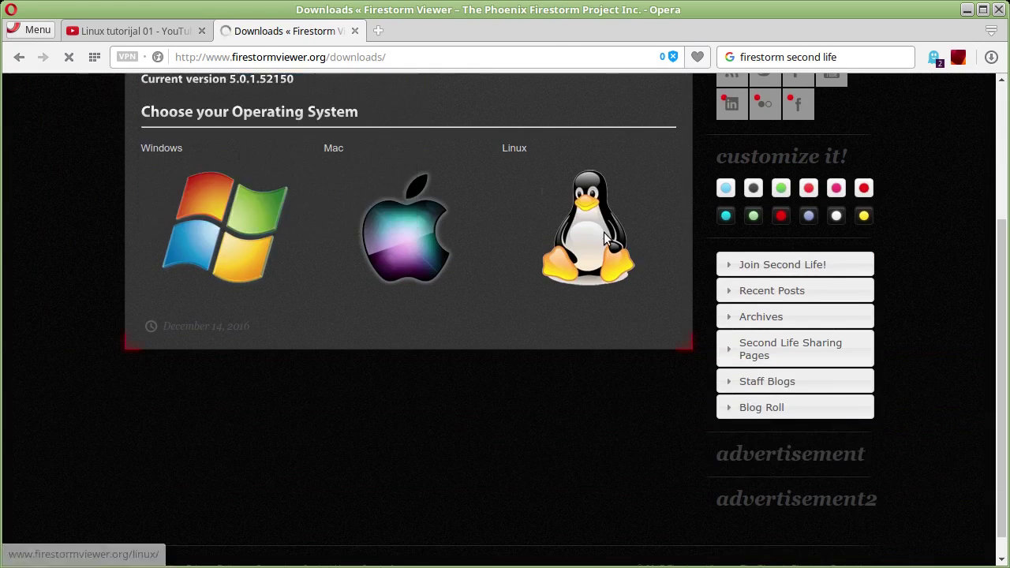
click(607, 238)
scroll(509, 221, down, 5)
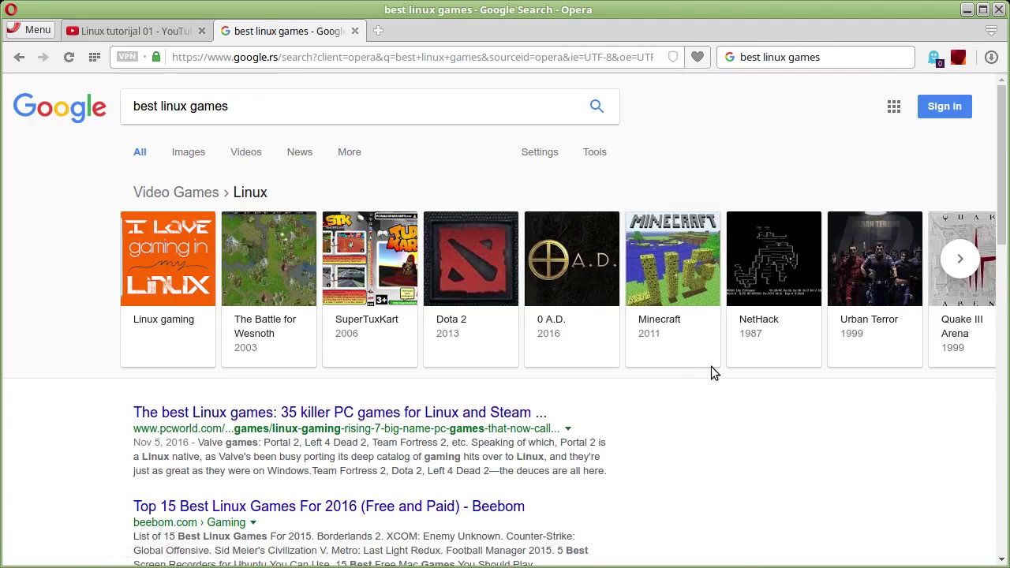
Scroll the Unixmen games article and open the Red Eclipse link in a background tab.
scroll(712, 367, down, 3)
scroll(716, 366, down, 2)
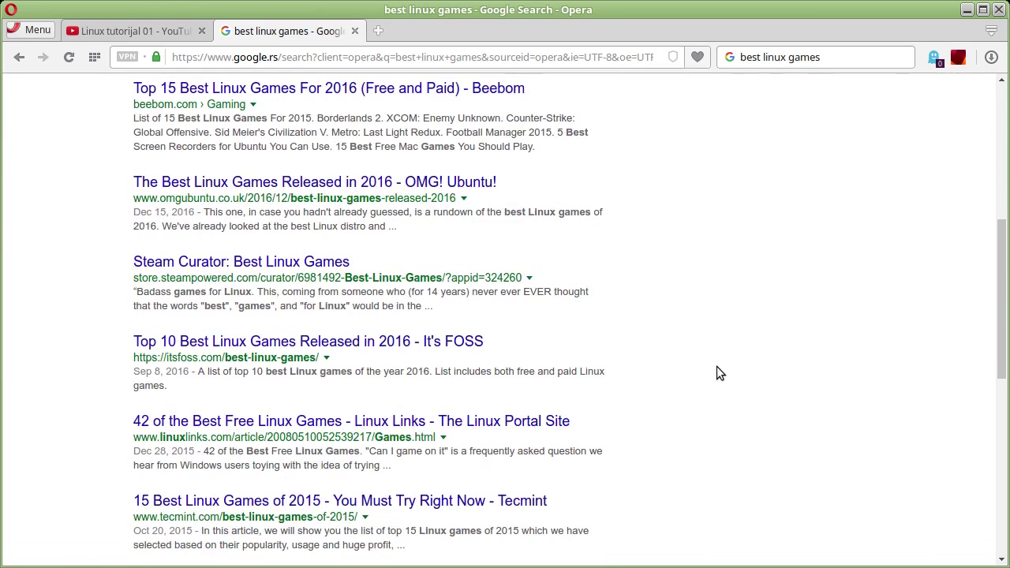
scroll(716, 367, down, 2)
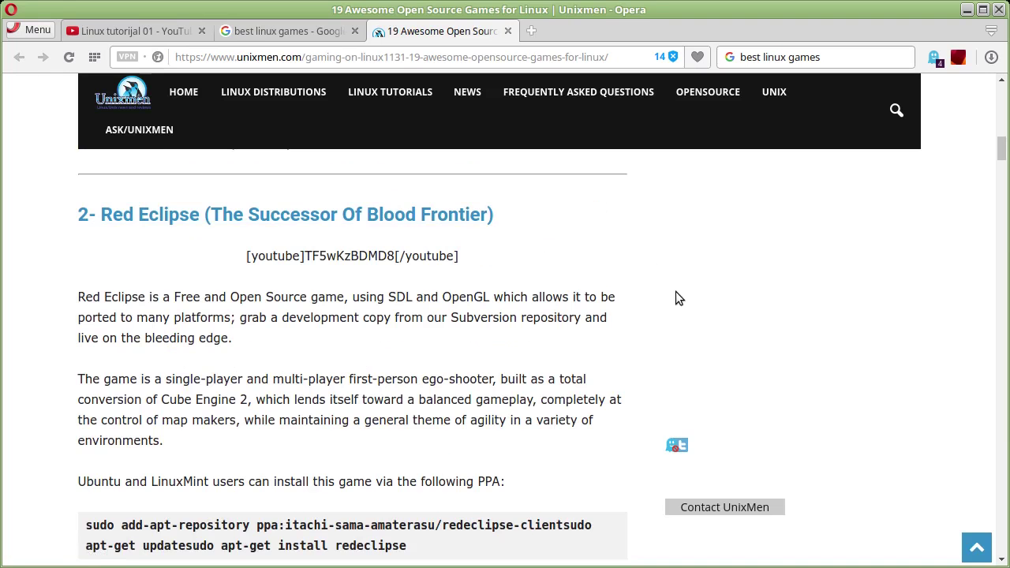
scroll(676, 292, down, 1)
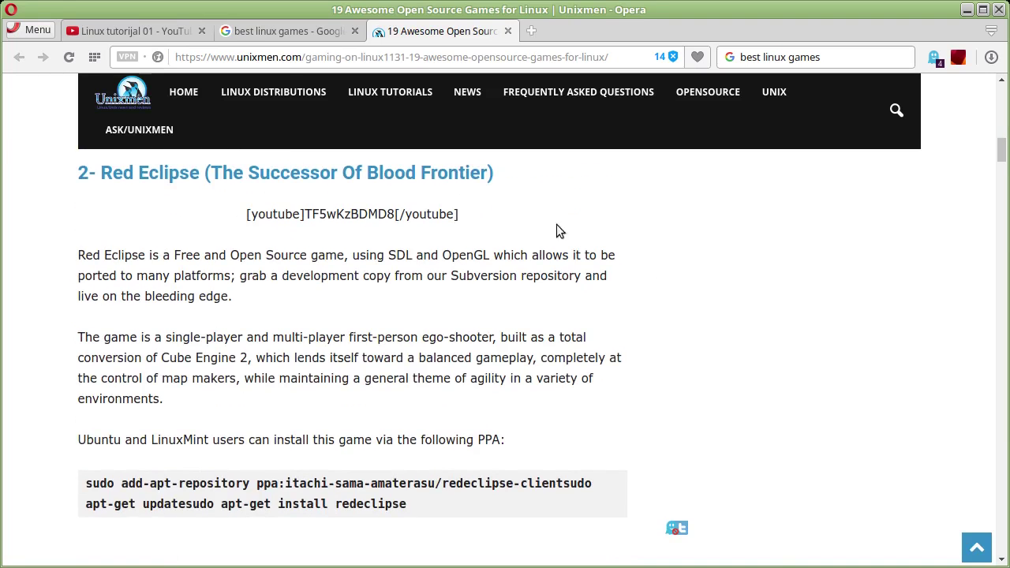
middle_click(170, 183)
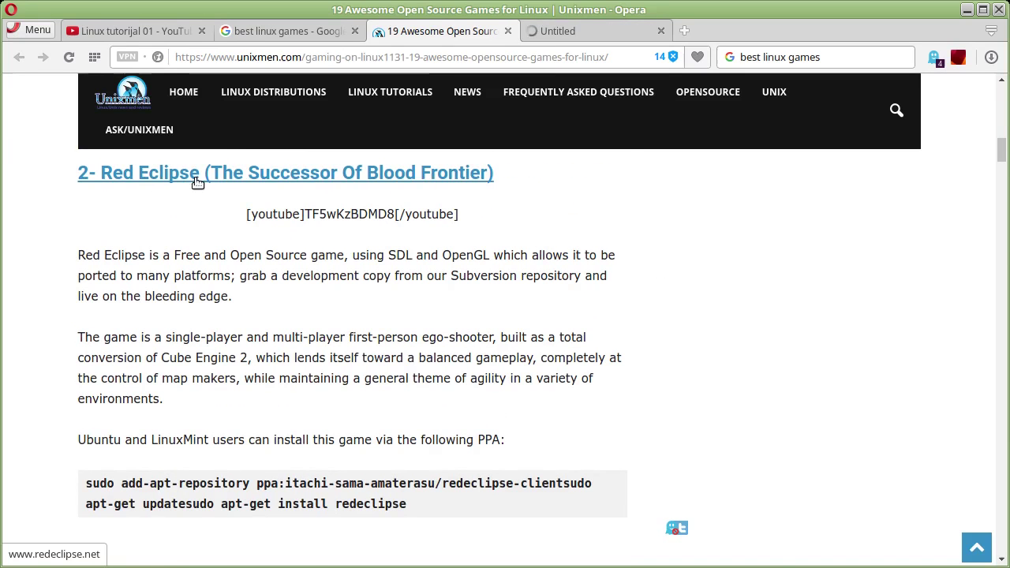
Browse the Red Eclipse website in its tab, then close that tab.
click(563, 32)
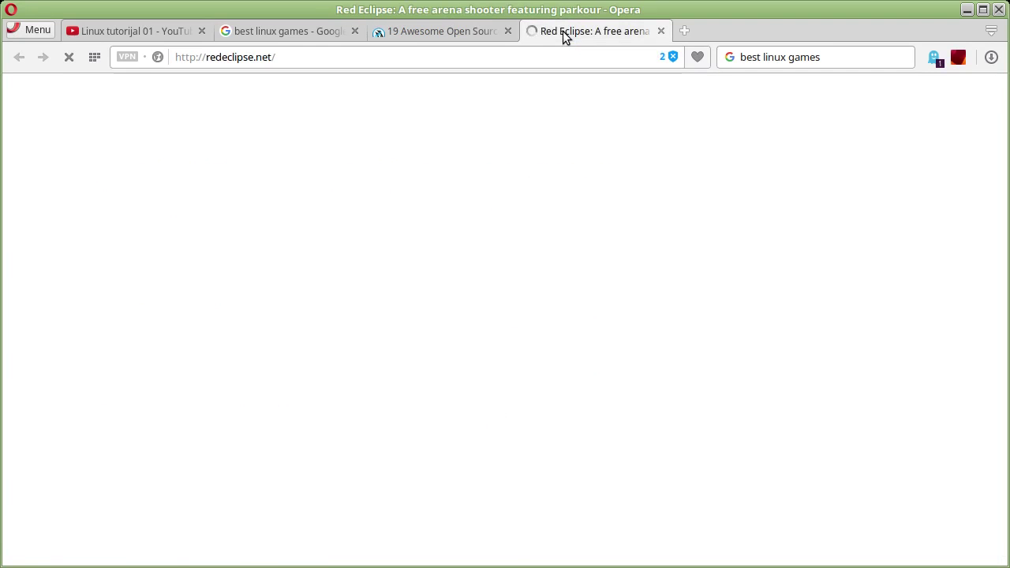
scroll(421, 282, down, 3)
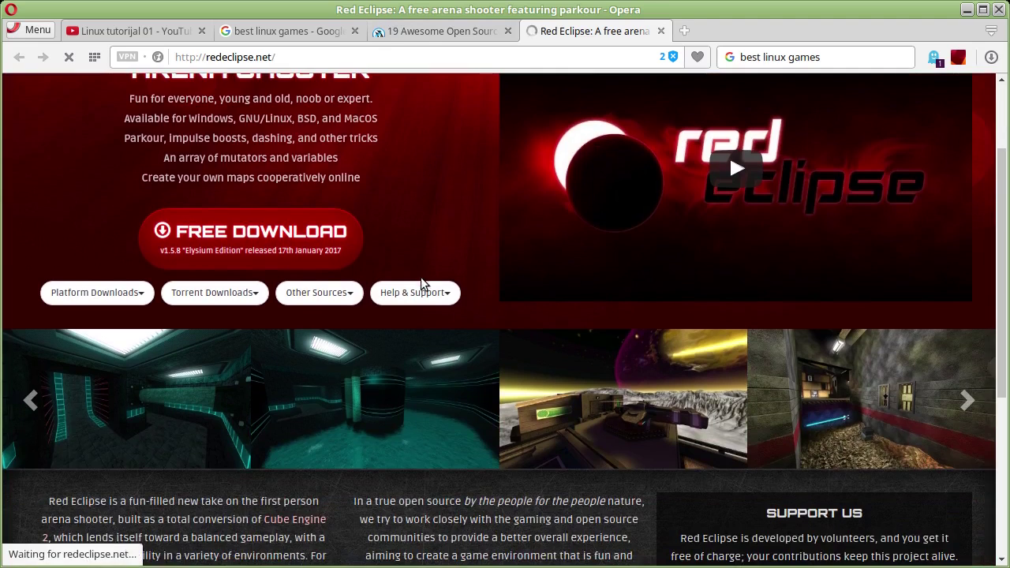
scroll(354, 360, down, 4)
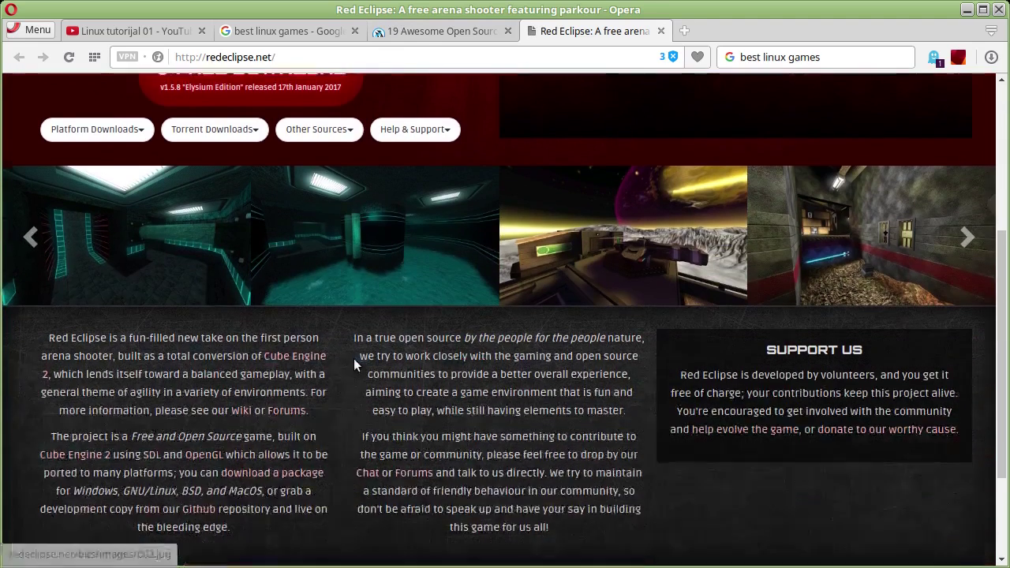
scroll(353, 359, down, 2)
scroll(352, 352, up, 4)
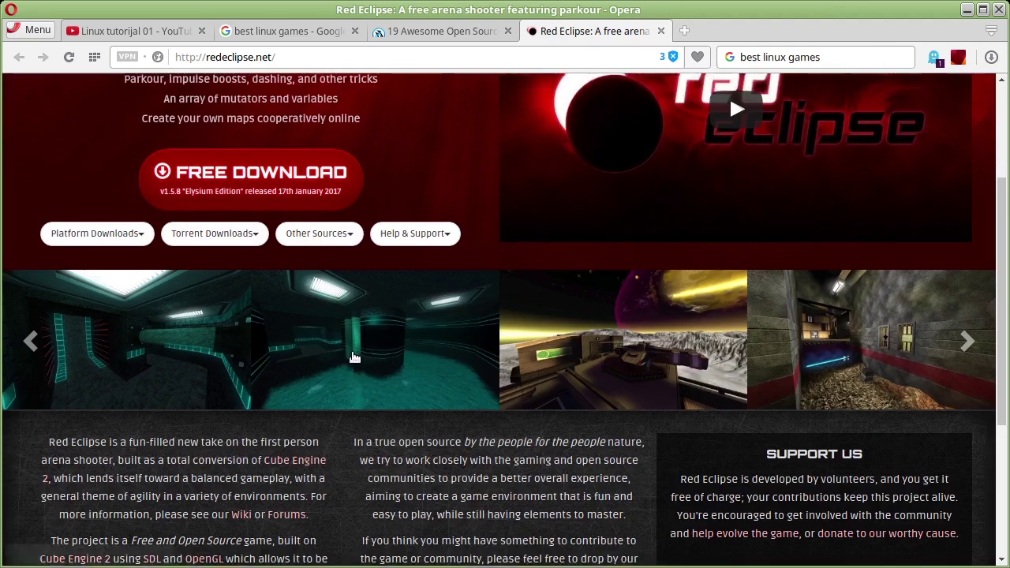
scroll(352, 352, up, 3)
click(661, 32)
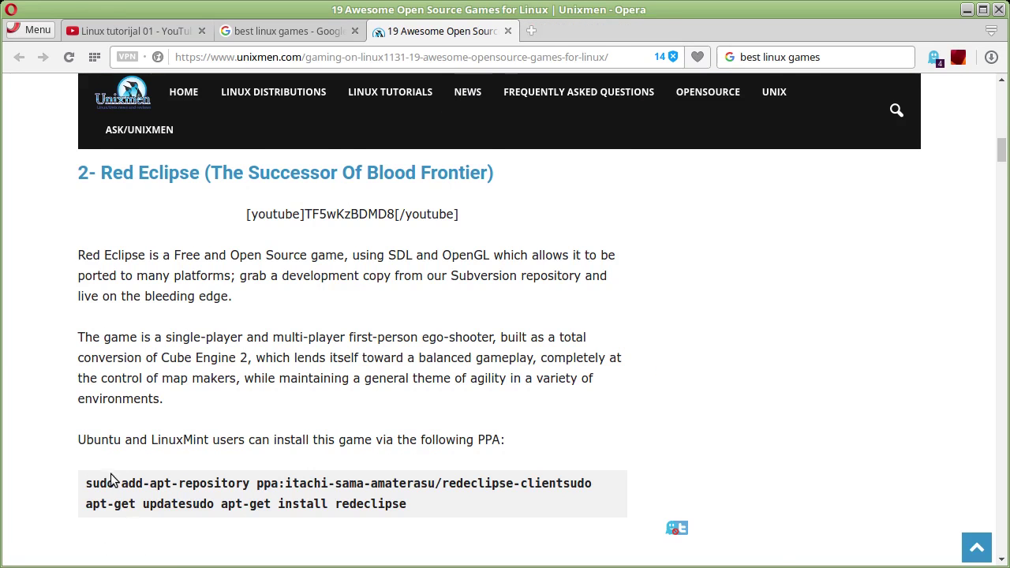
Select the Red Eclipse PPA commands and open Danger from the Deep's page in a new tab.
scroll(111, 479, down, 1)
drag(90, 442, 452, 462)
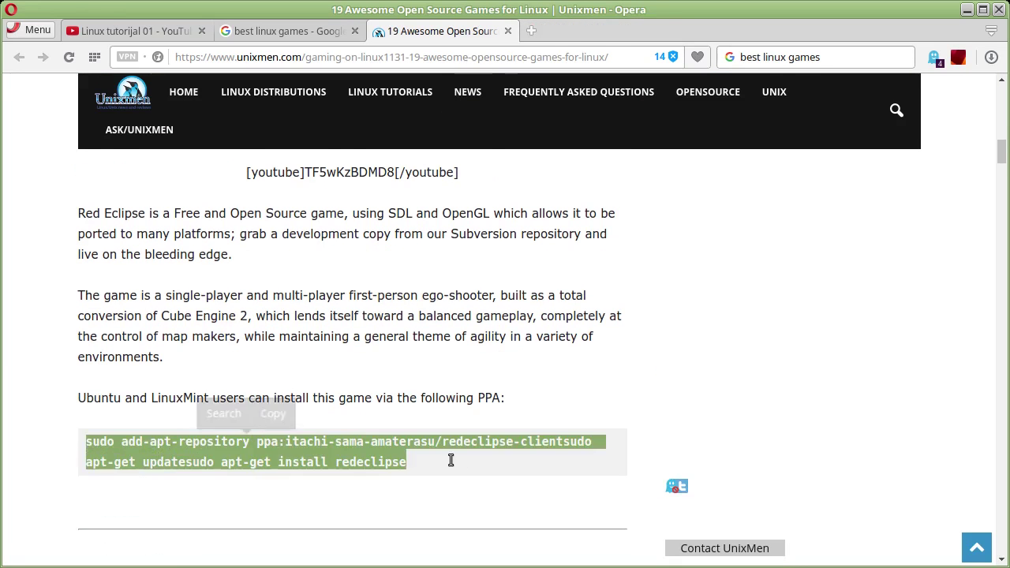
scroll(313, 248, down, 8)
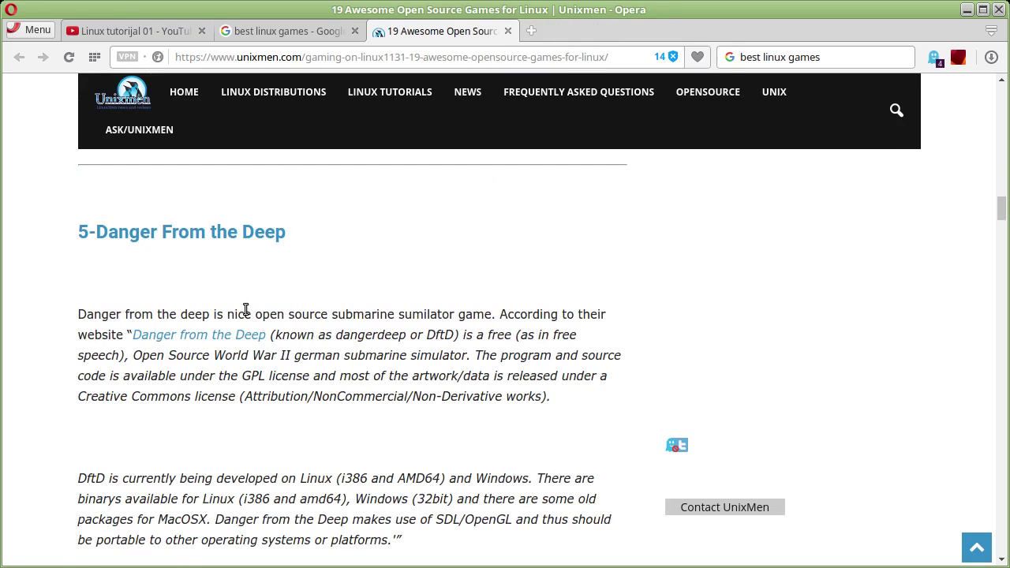
middle_click(226, 335)
click(564, 32)
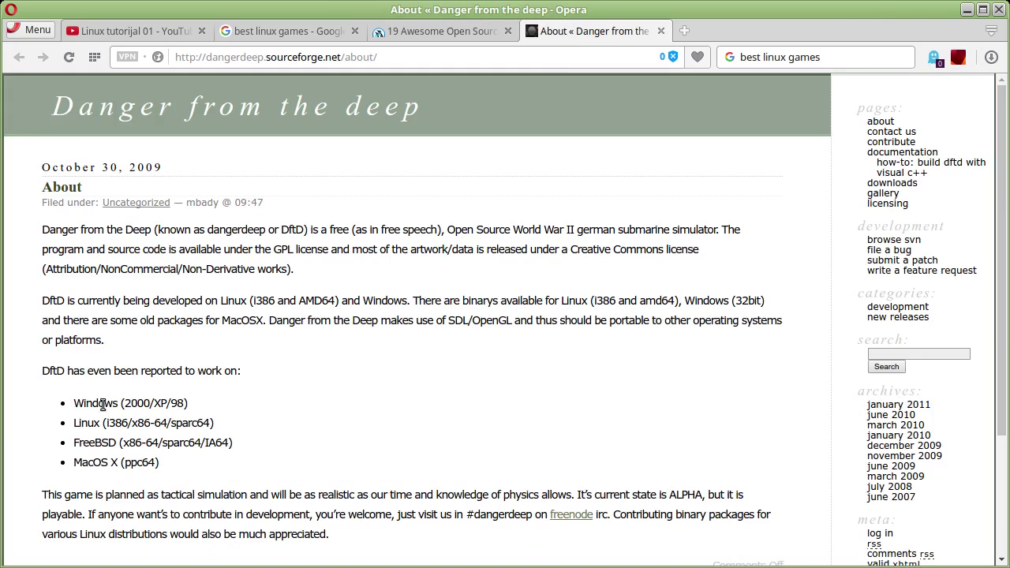
View the Danger from the Deep gallery, enlarge the first submarine screenshot, then close the tab.
scroll(218, 387, down, 5)
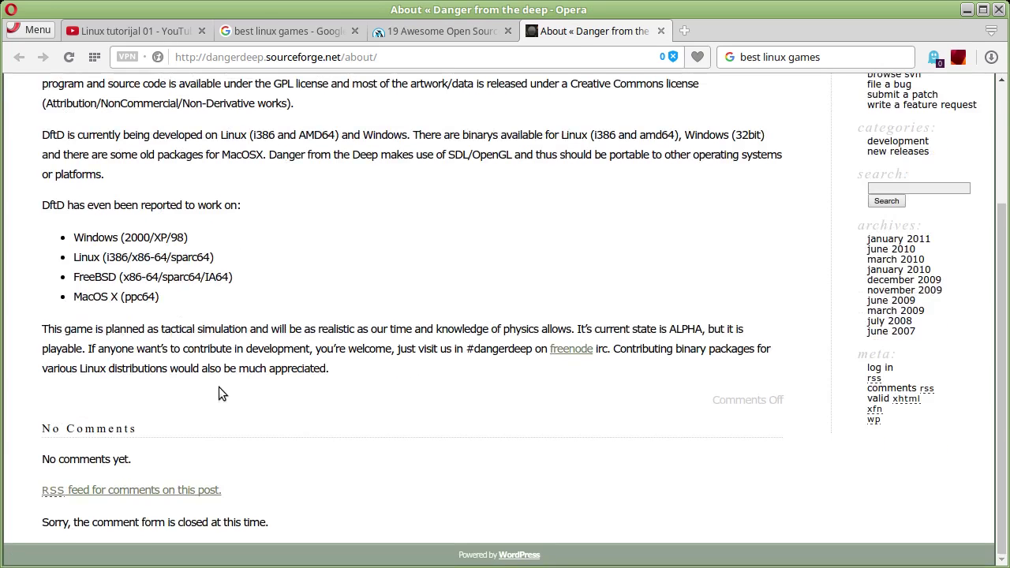
scroll(218, 387, up, 5)
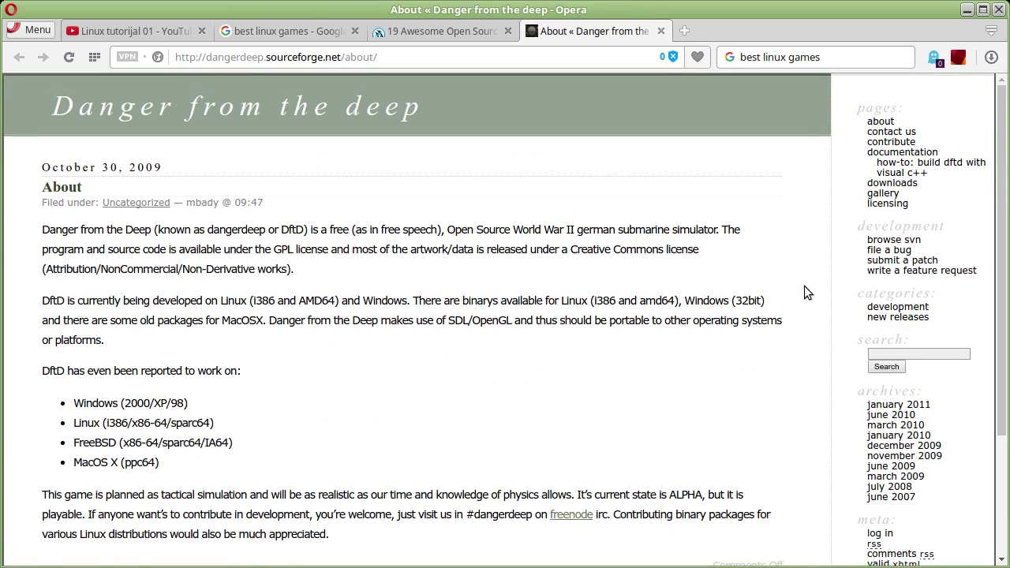
click(884, 194)
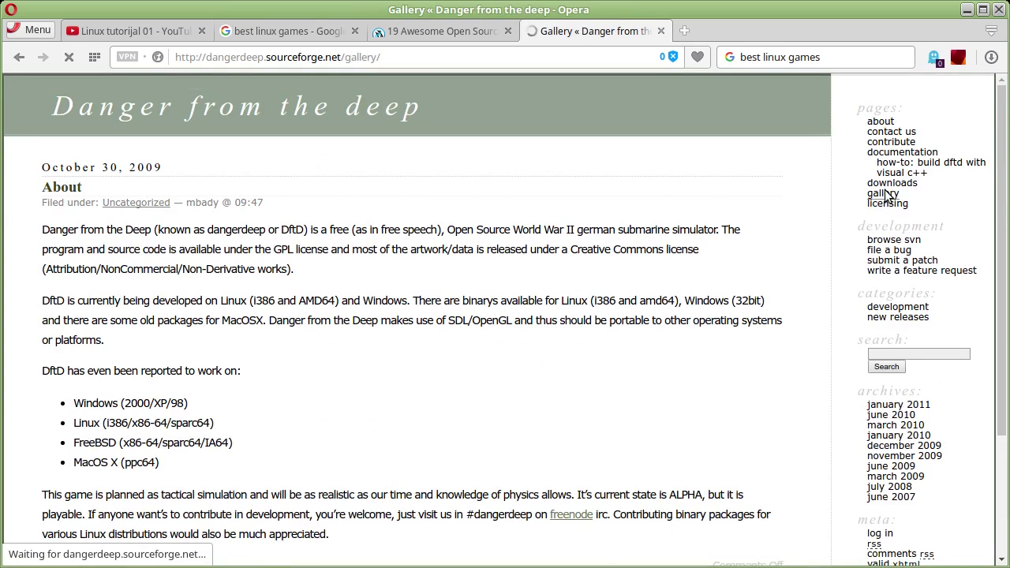
scroll(564, 295, down, 1)
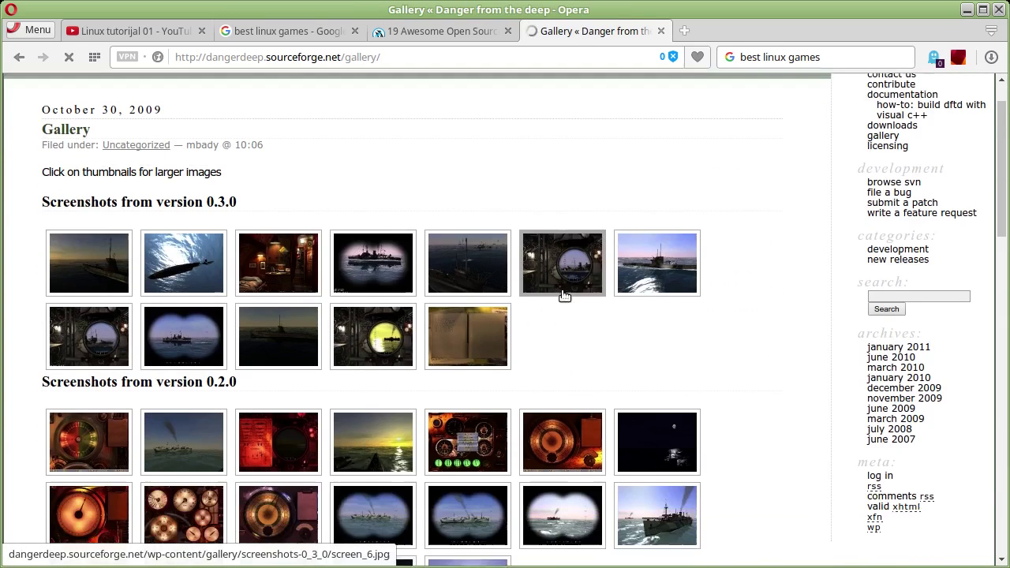
scroll(564, 294, down, 1)
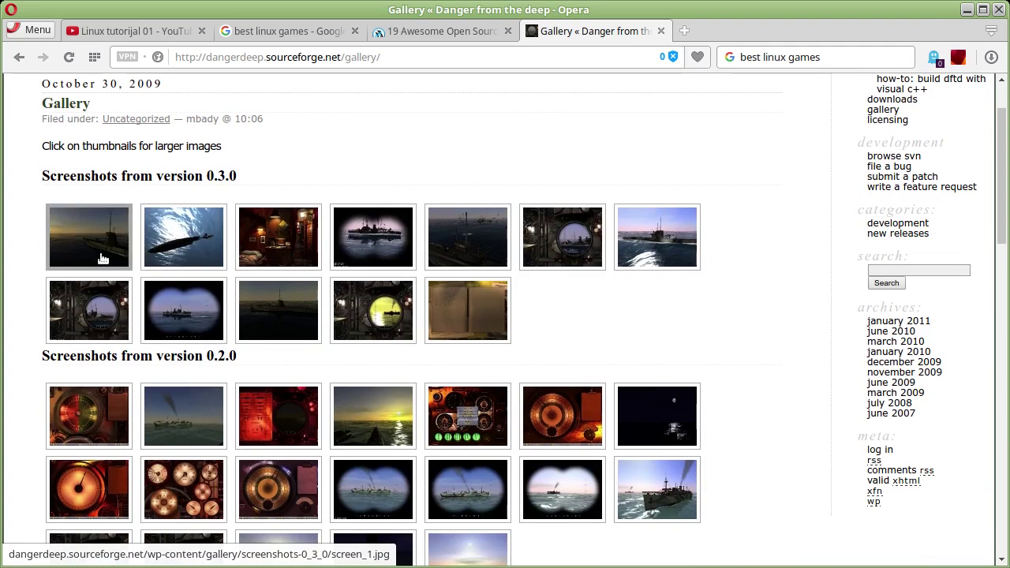
click(103, 259)
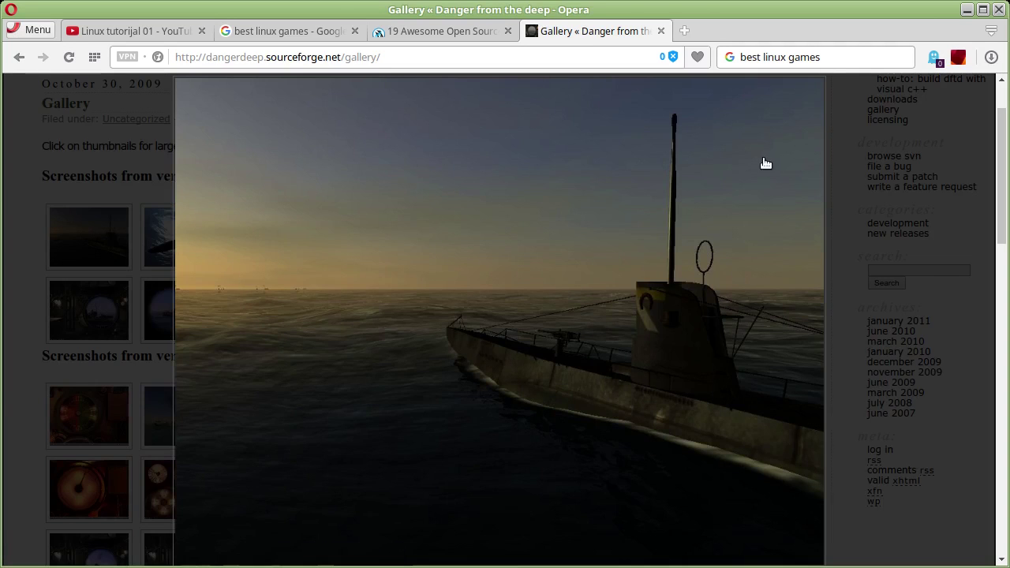
key(ctrl+w)
scroll(560, 401, up, 2)
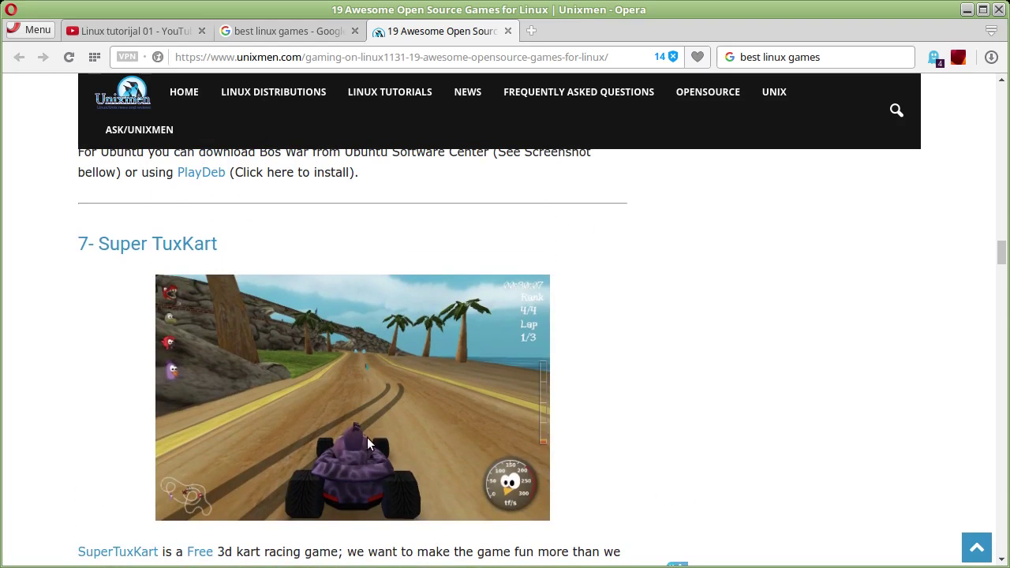
Scroll the Unixmen article past Vega Strike, LinCity and S.C.O.U.R.G.E. to entry 14, ZERO Ballistics.
scroll(365, 437, down, 1)
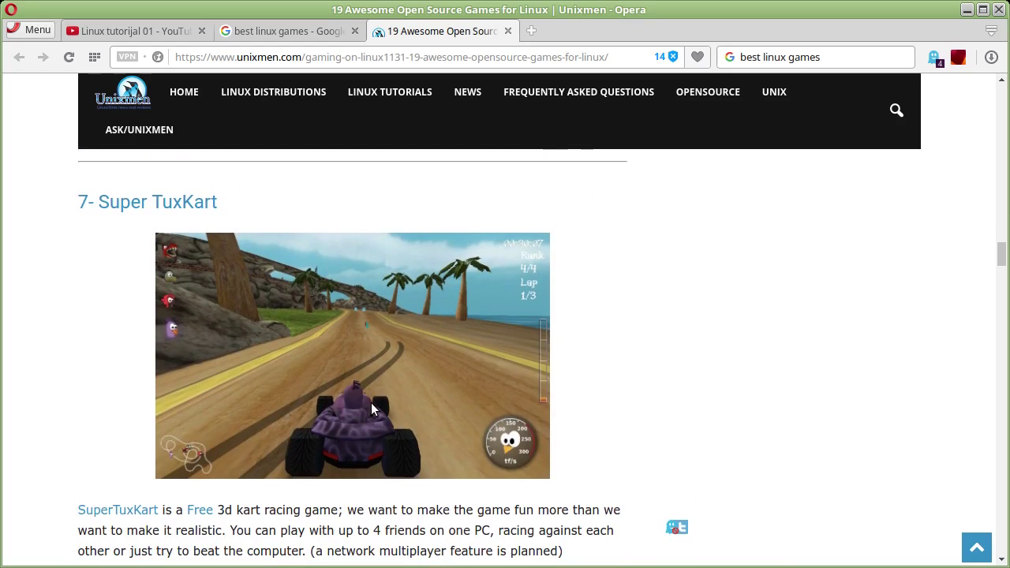
scroll(371, 404, down, 2)
scroll(371, 402, down, 4)
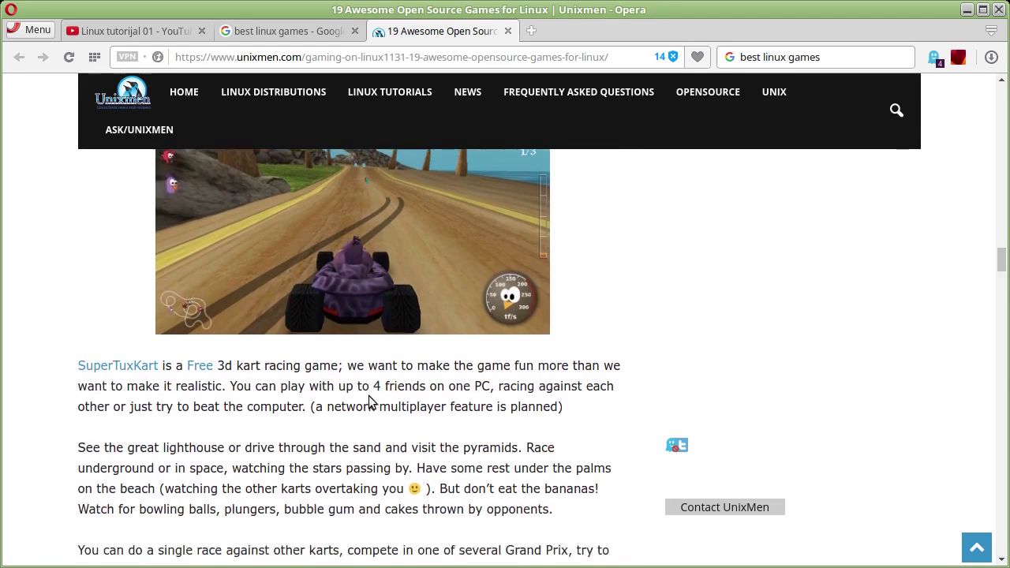
scroll(371, 397, up, 5)
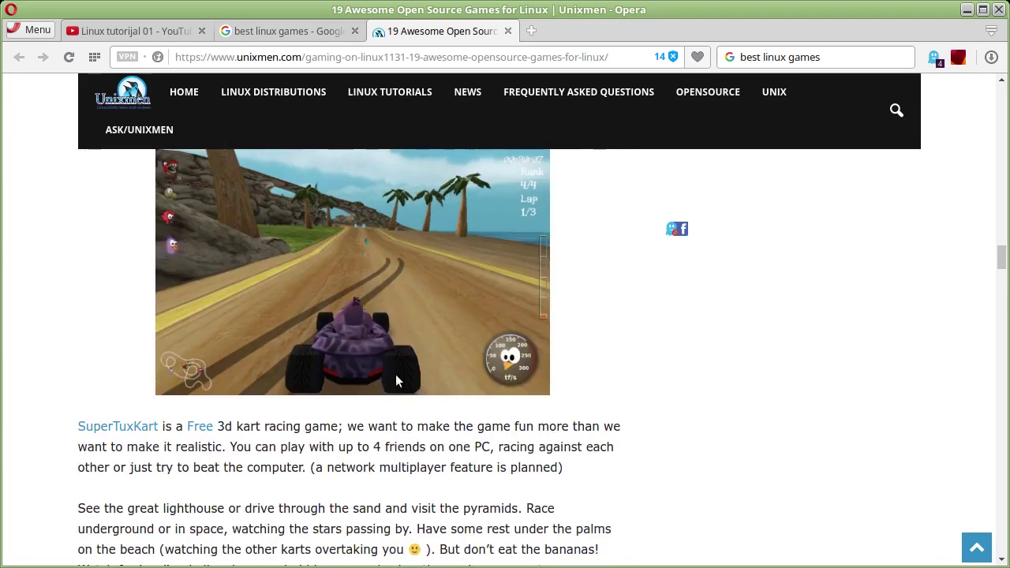
scroll(386, 384, down, 3)
scroll(386, 381, up, 3)
scroll(366, 378, down, 2)
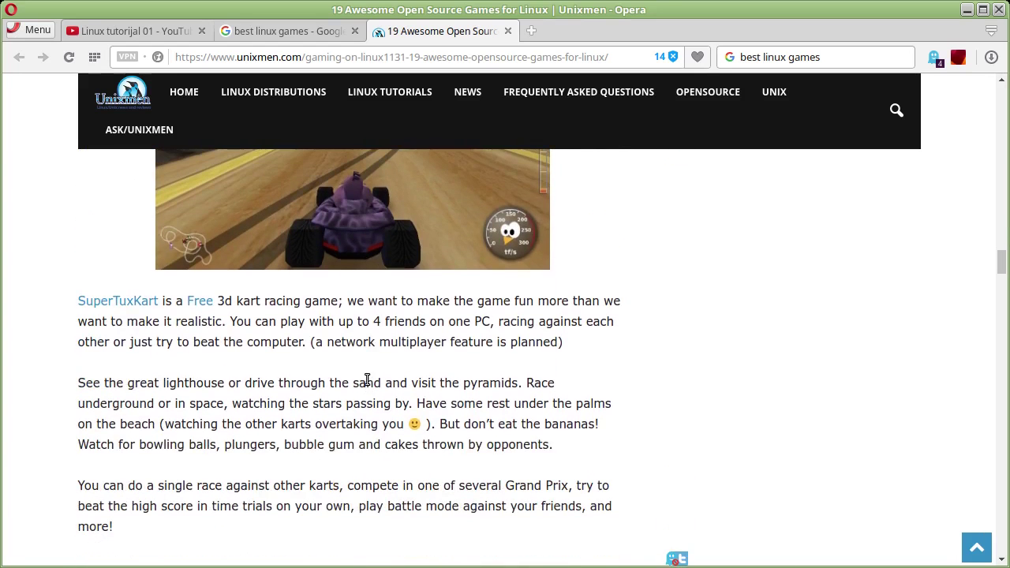
scroll(366, 378, down, 3)
scroll(366, 378, down, 20)
scroll(372, 380, up, 3)
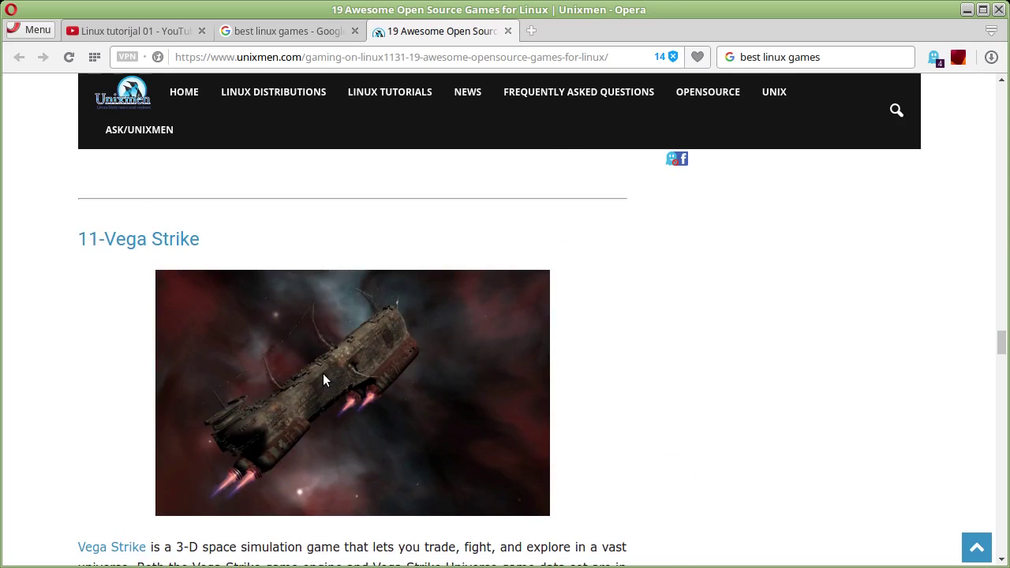
scroll(314, 399, down, 3)
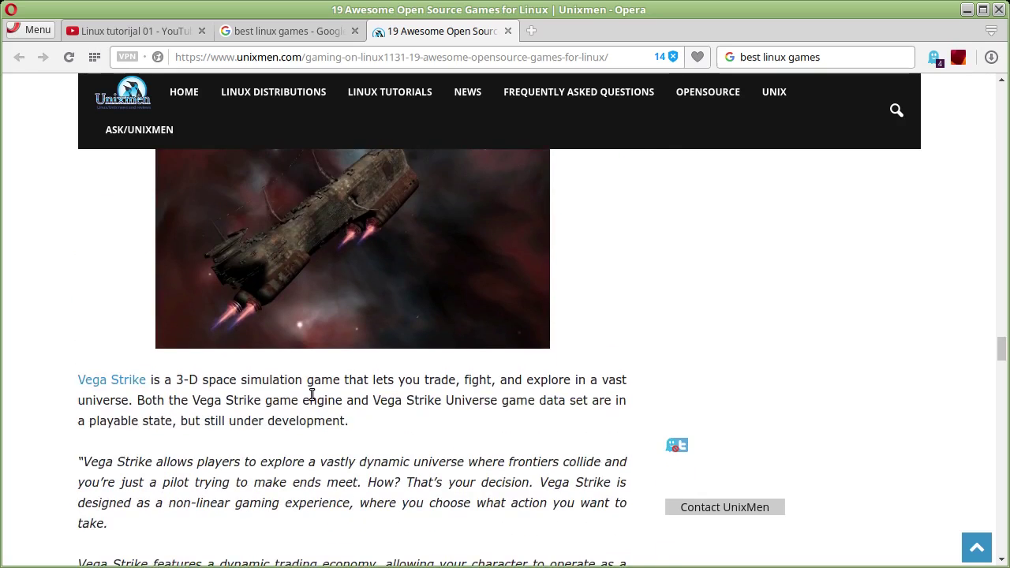
scroll(311, 395, down, 3)
scroll(311, 392, down, 6)
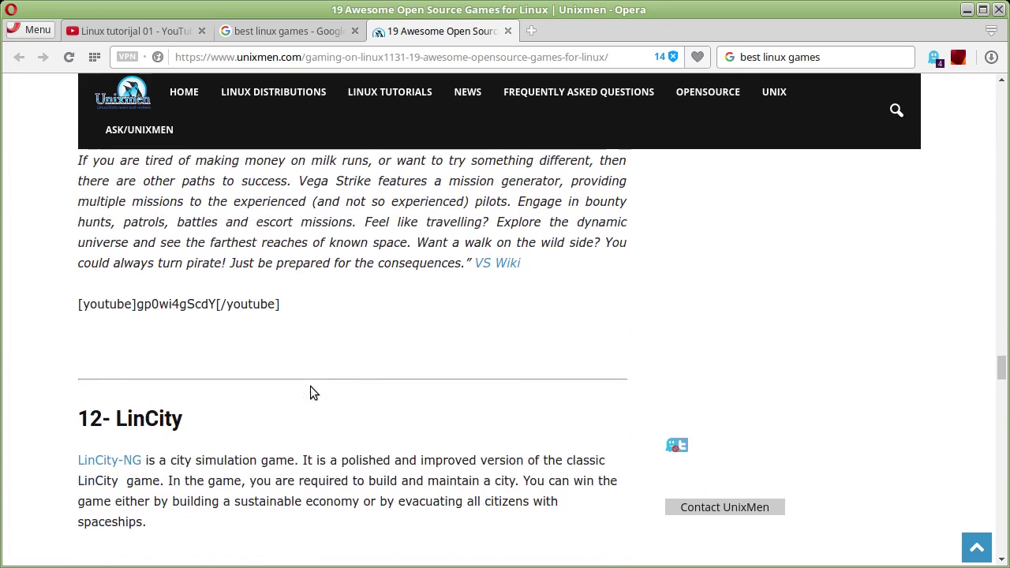
scroll(311, 394, down, 4)
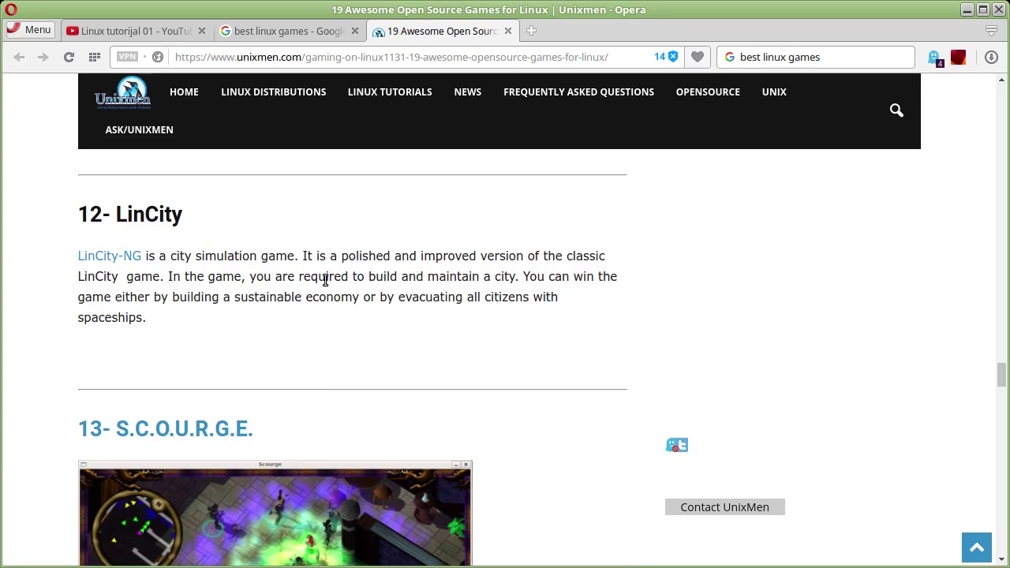
scroll(281, 287, down, 3)
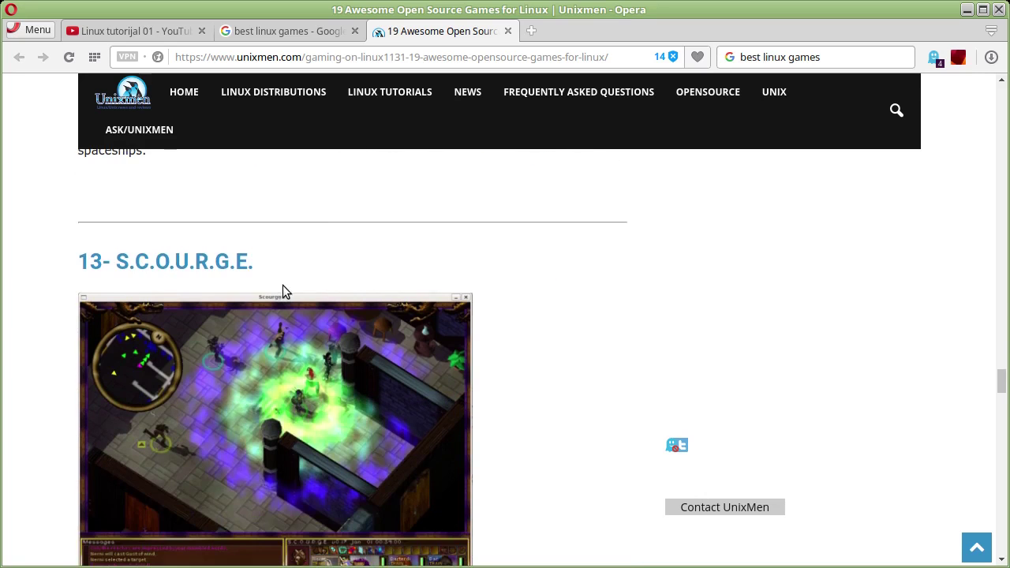
scroll(491, 348, down, 5)
scroll(492, 355, down, 5)
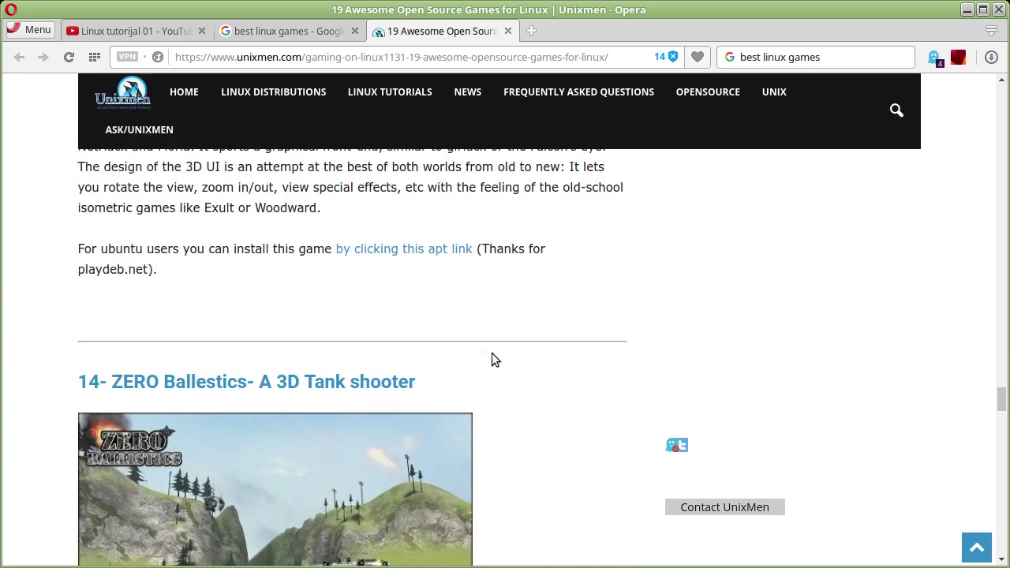
scroll(492, 356, down, 5)
scroll(492, 354, up, 2)
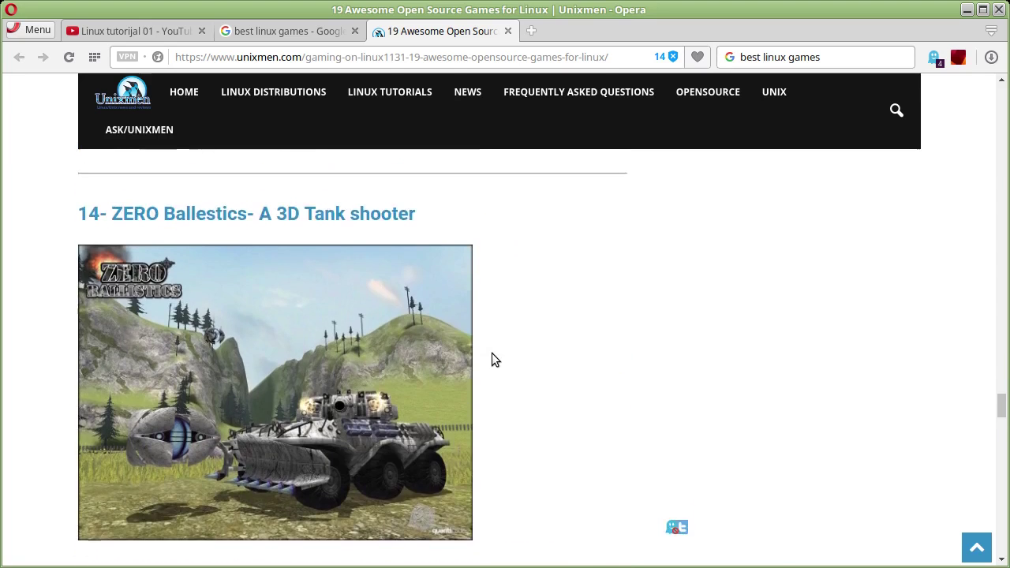
scroll(492, 353, down, 9)
Scroll past Urban Terror, Xonotic and Speed Dream to the article's 'More Games?' link.
scroll(496, 352, down, 1)
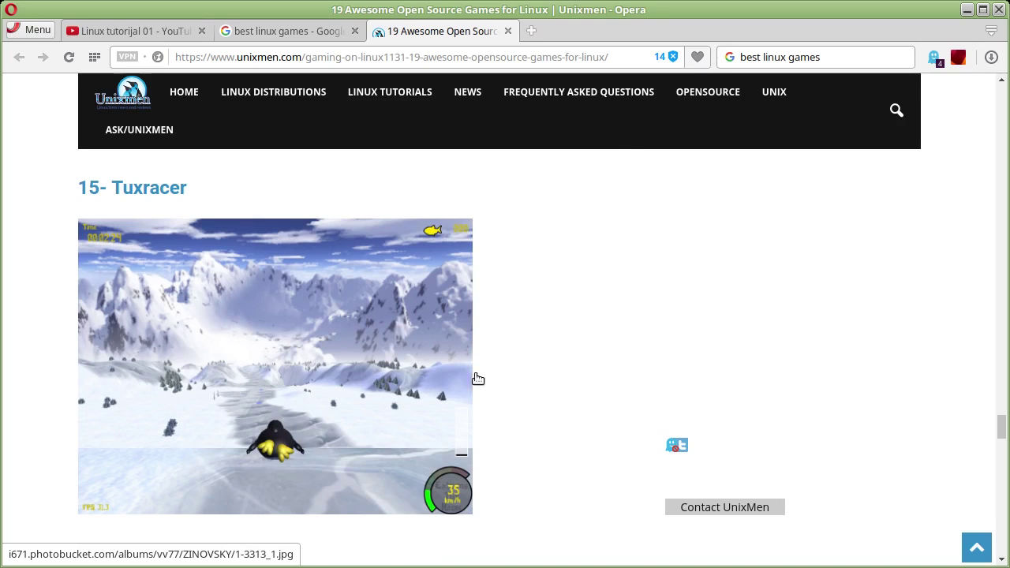
scroll(539, 419, down, 5)
scroll(540, 423, down, 5)
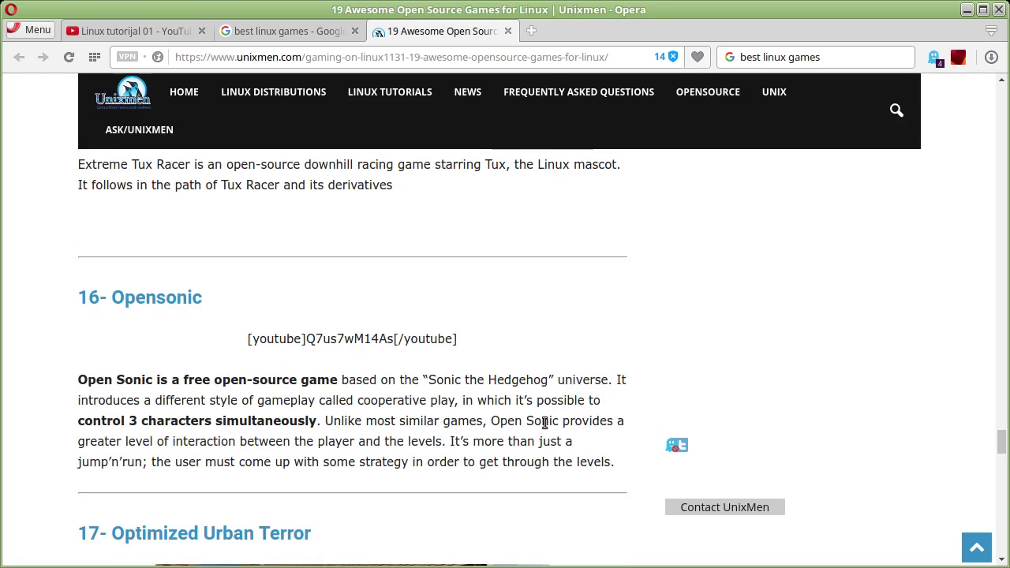
scroll(542, 426, down, 4)
scroll(543, 434, down, 4)
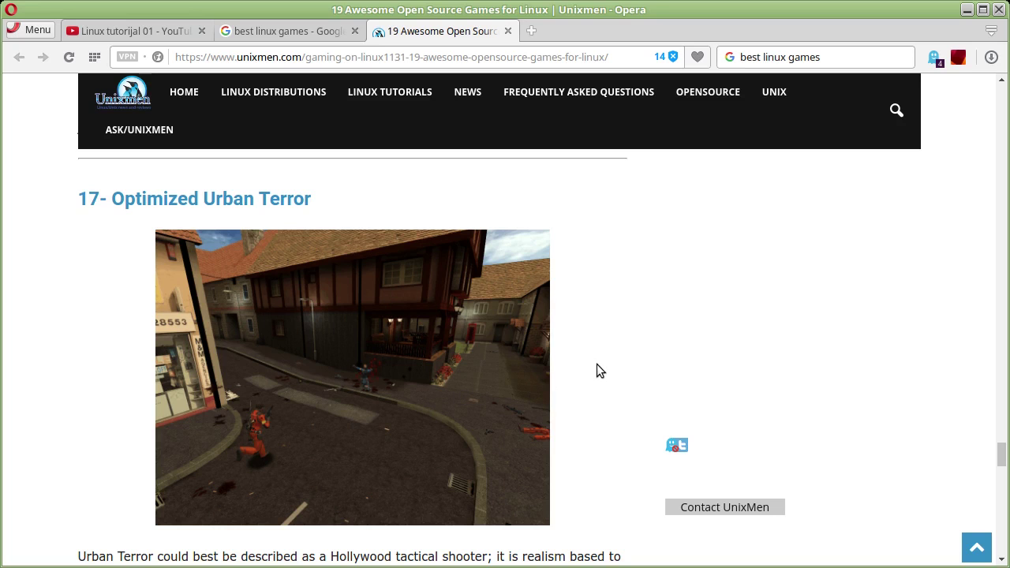
scroll(597, 364, down, 2)
scroll(597, 364, down, 2)
scroll(596, 367, down, 2)
scroll(597, 372, down, 3)
scroll(596, 373, down, 2)
scroll(595, 375, down, 2)
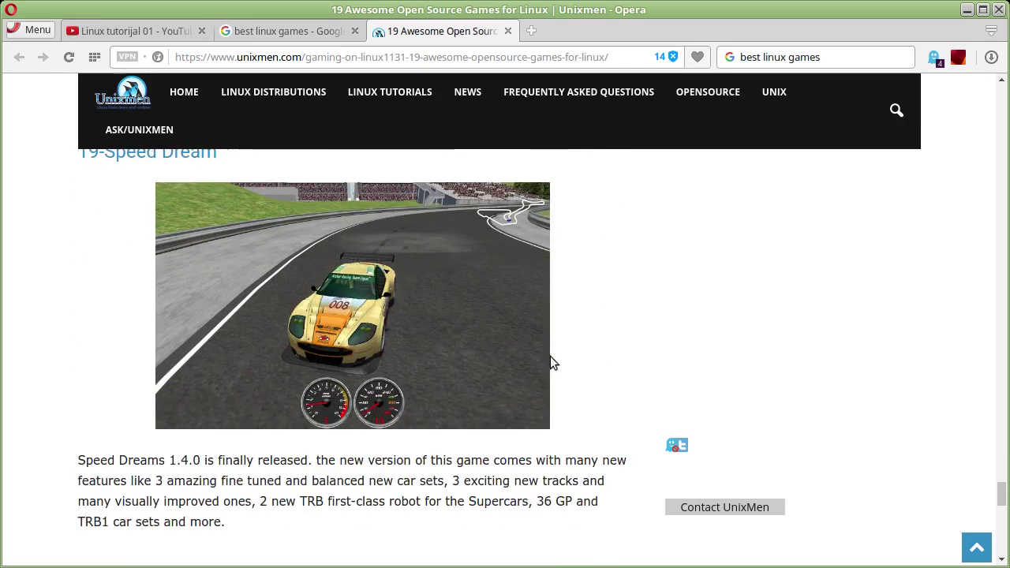
scroll(421, 361, up, 1)
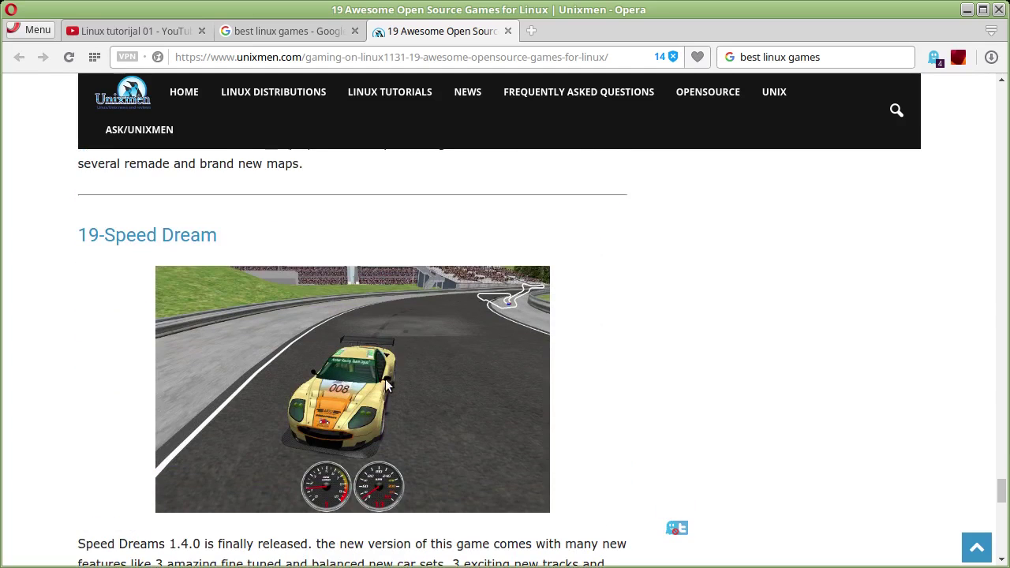
scroll(626, 385, down, 1)
scroll(626, 385, down, 3)
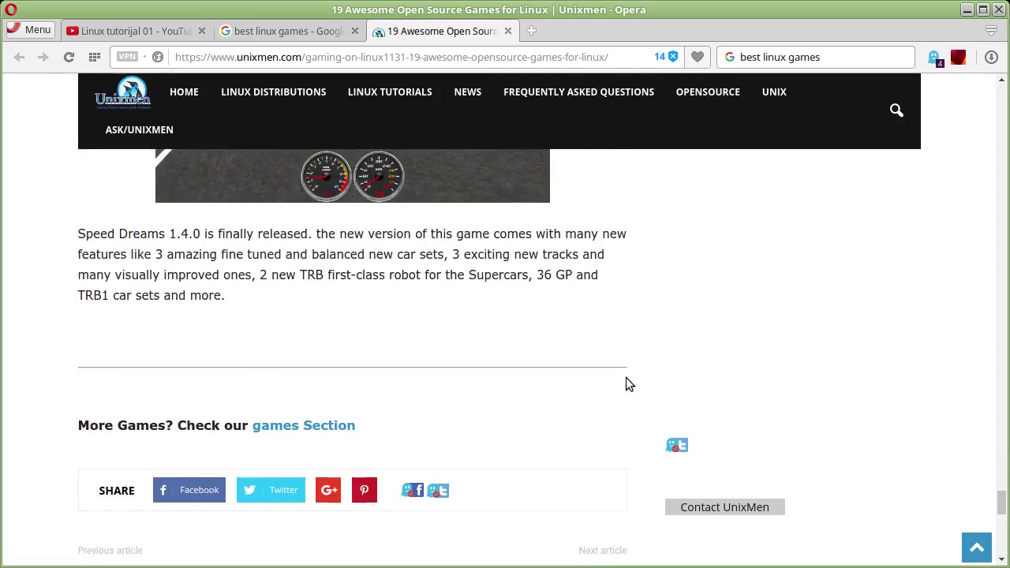
scroll(626, 383, down, 1)
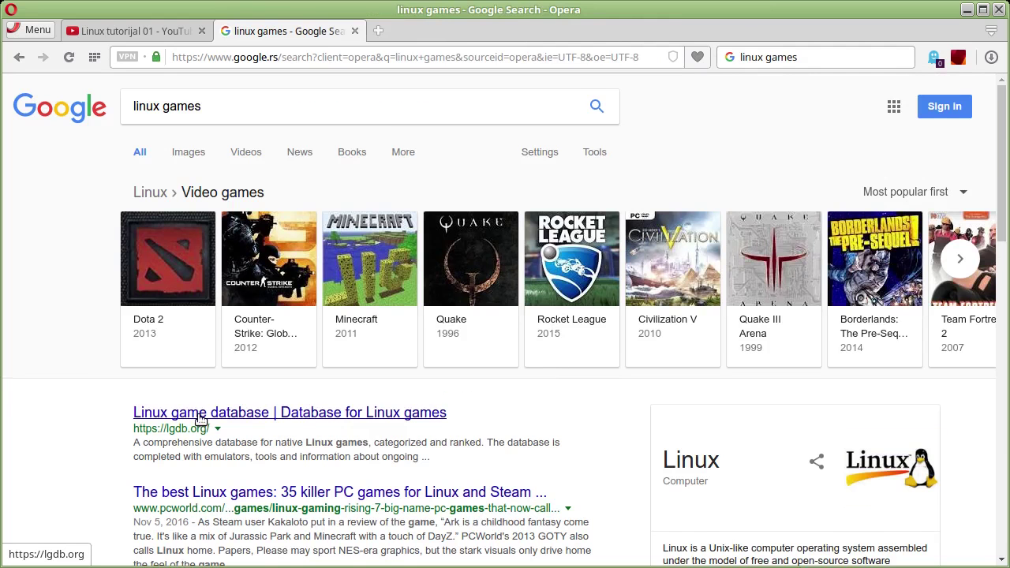
Open the lgdb.org Linux game database in a new tab, browse it, then go back to results.
middle_click(201, 419)
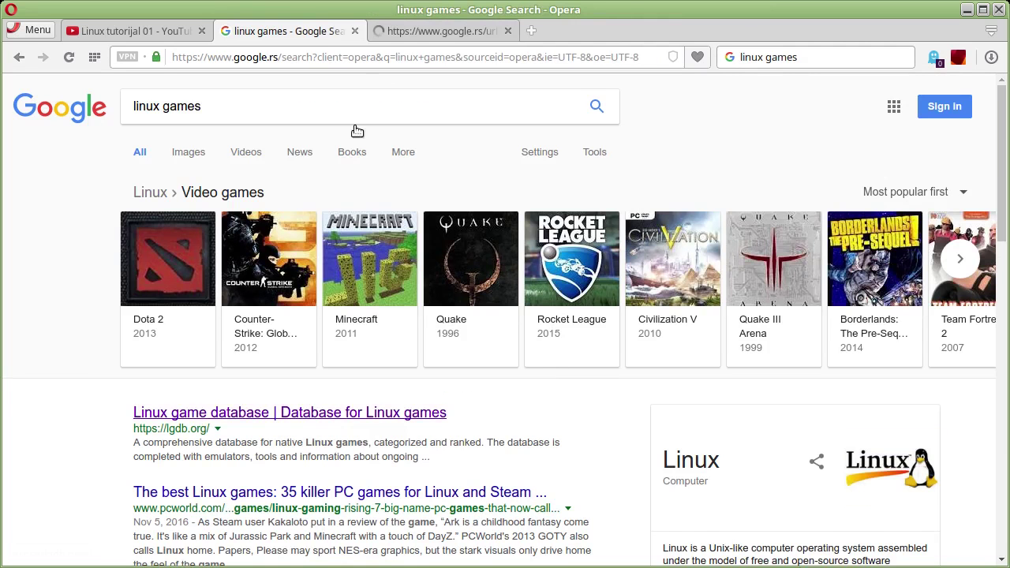
click(417, 32)
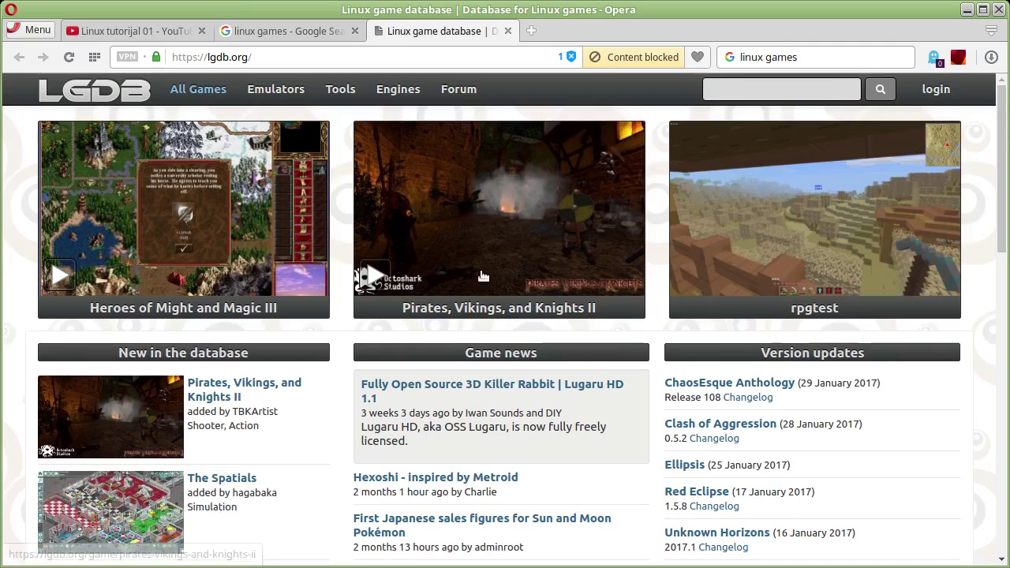
scroll(447, 424, down, 3)
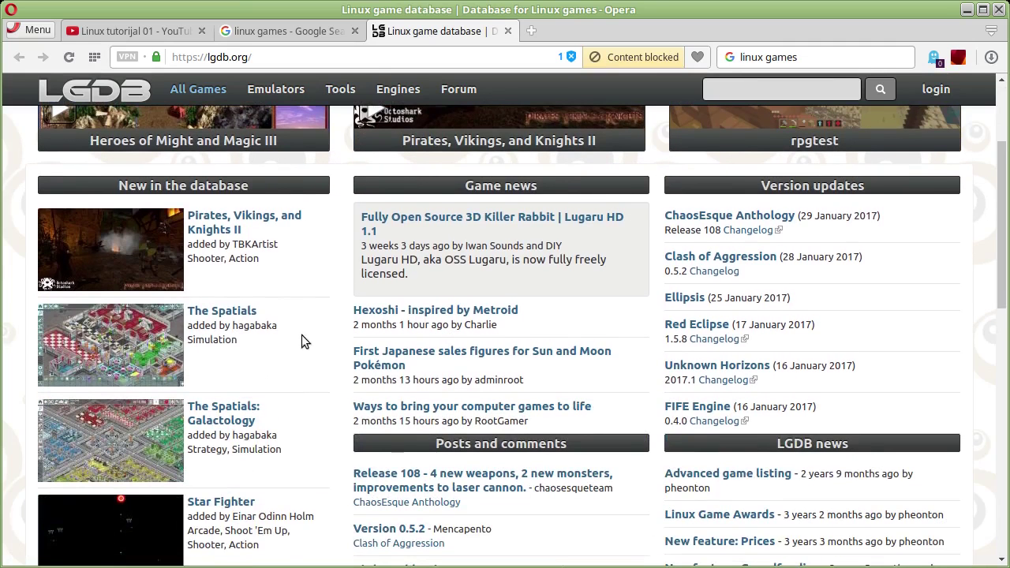
scroll(310, 343, up, 3)
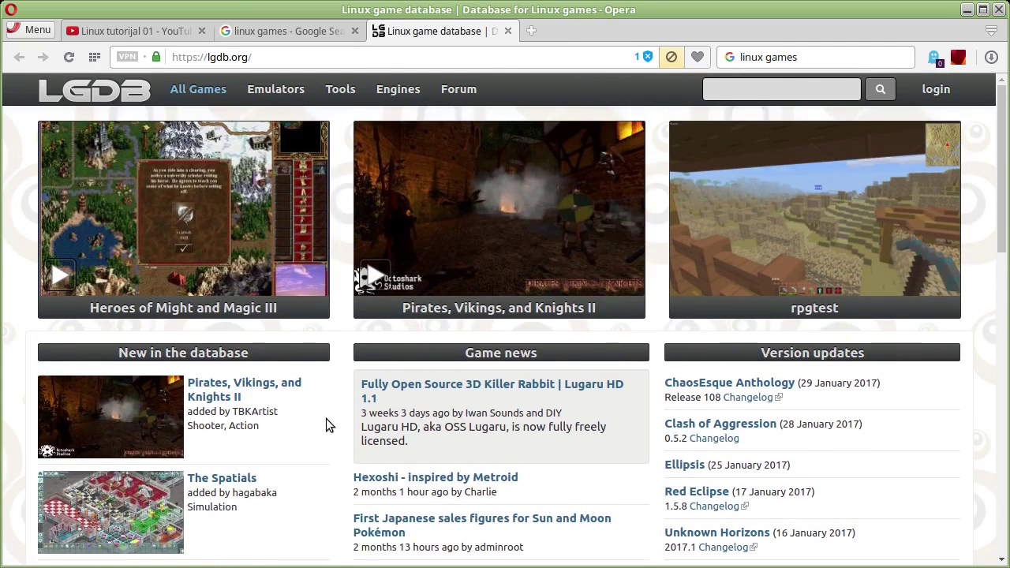
scroll(322, 414, down, 4)
scroll(315, 410, down, 4)
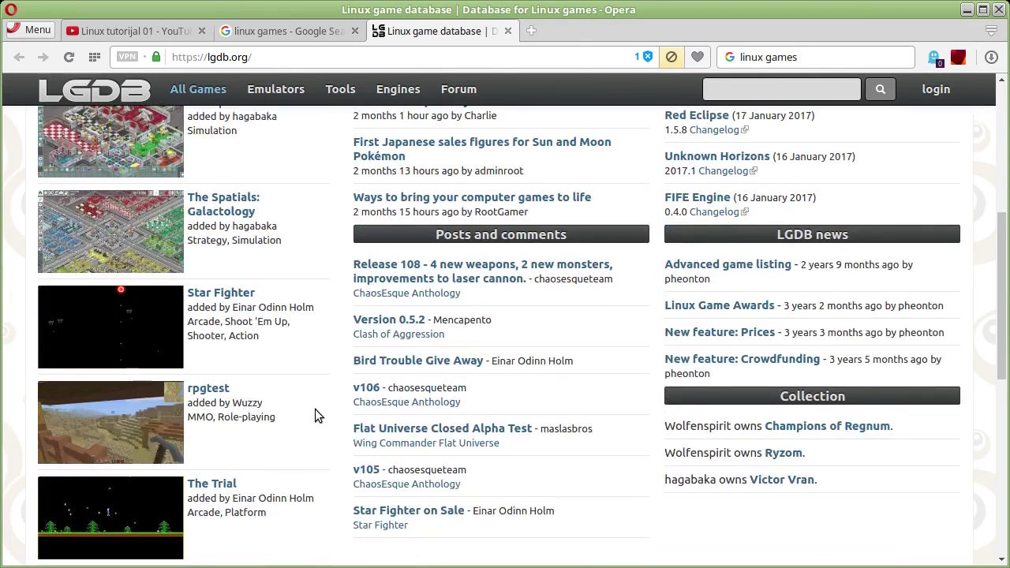
scroll(315, 417, down, 3)
scroll(315, 417, up, 4)
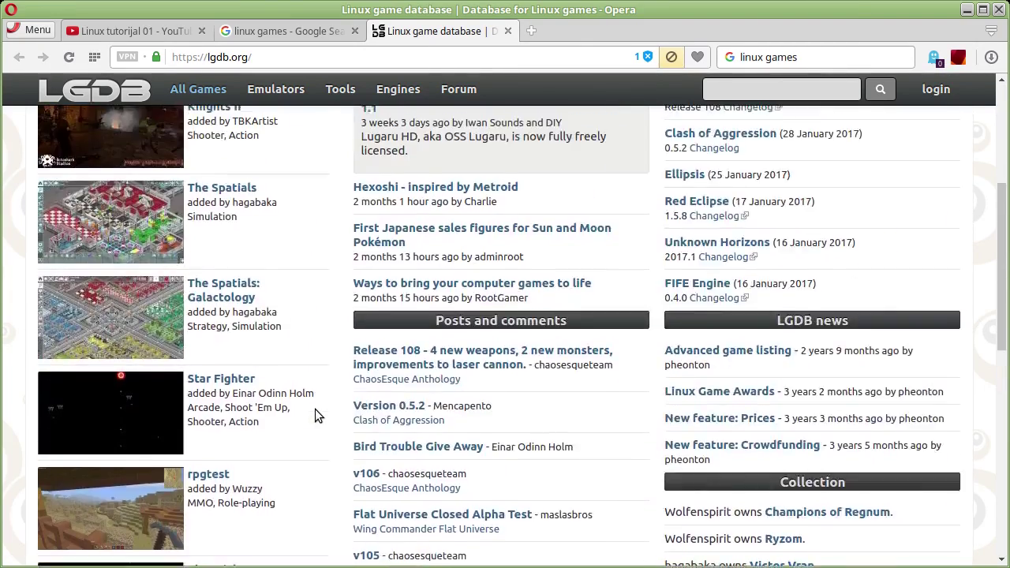
scroll(315, 417, up, 5)
scroll(315, 411, up, 1)
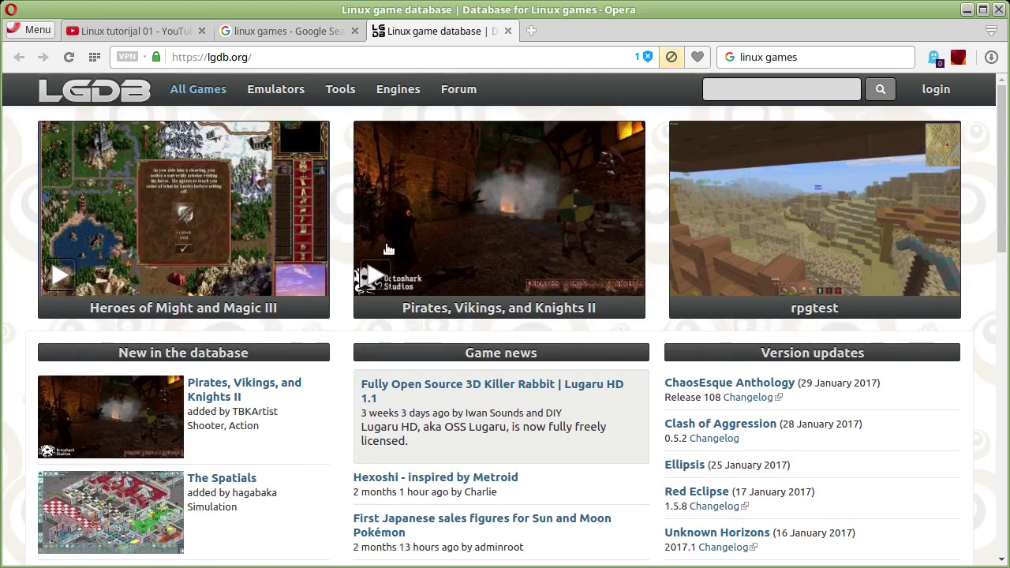
key(alt+Left)
scroll(300, 499, down, 2)
Open PlayDeb.net from the results and load the Kompjuteri blog in the YouTube tab.
click(223, 441)
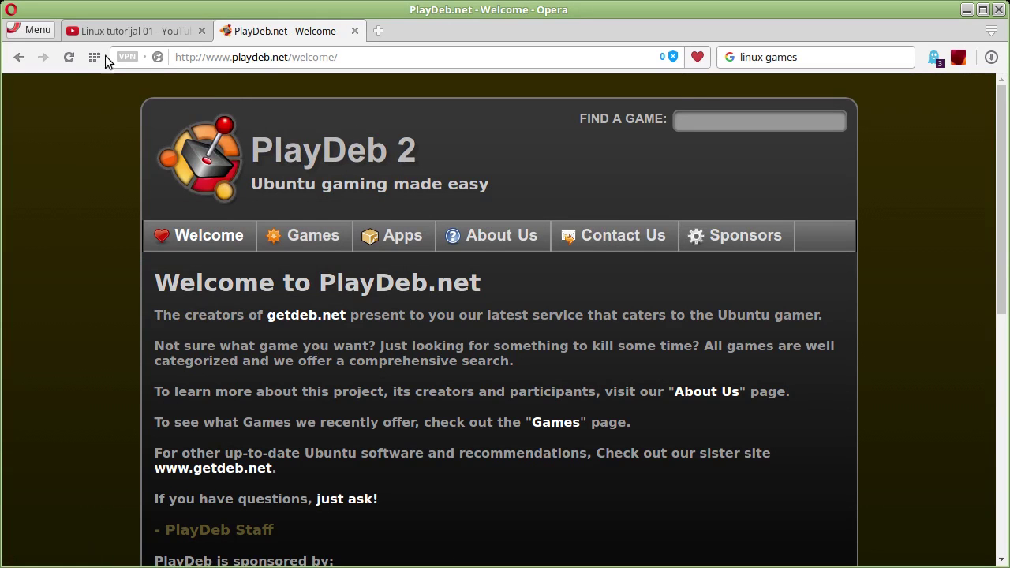
click(104, 34)
click(320, 116)
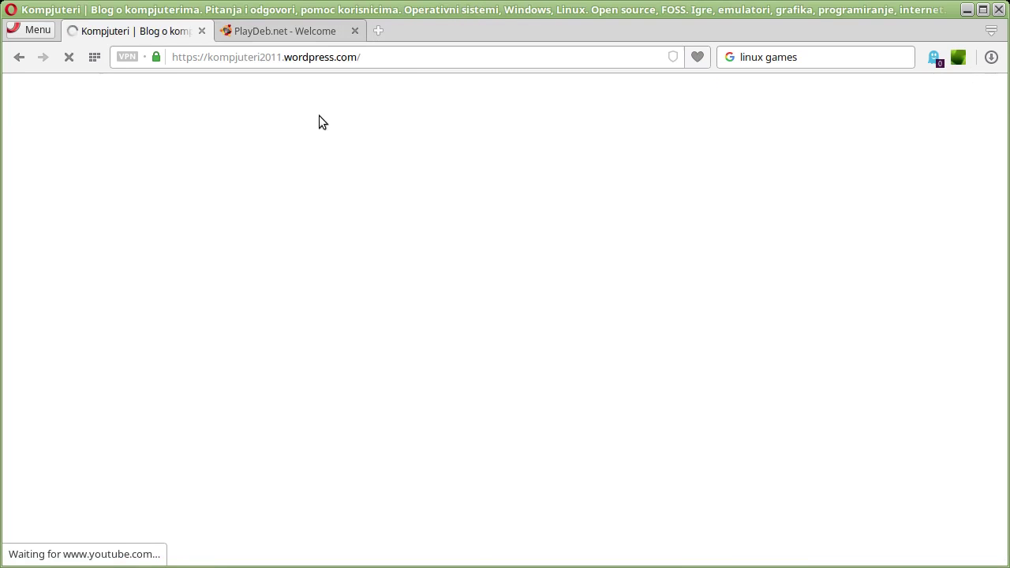
scroll(896, 204, down, 3)
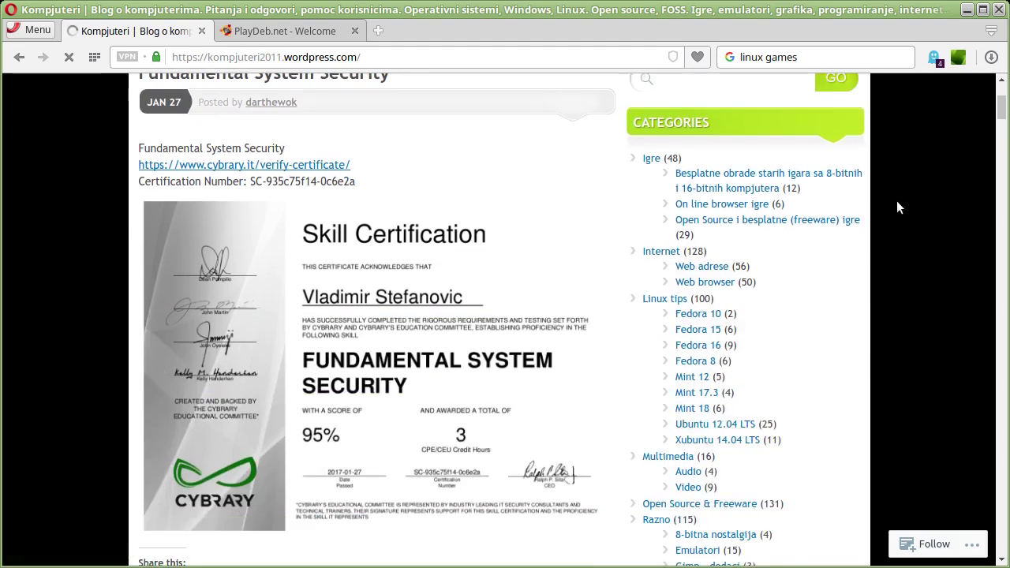
scroll(897, 208, down, 3)
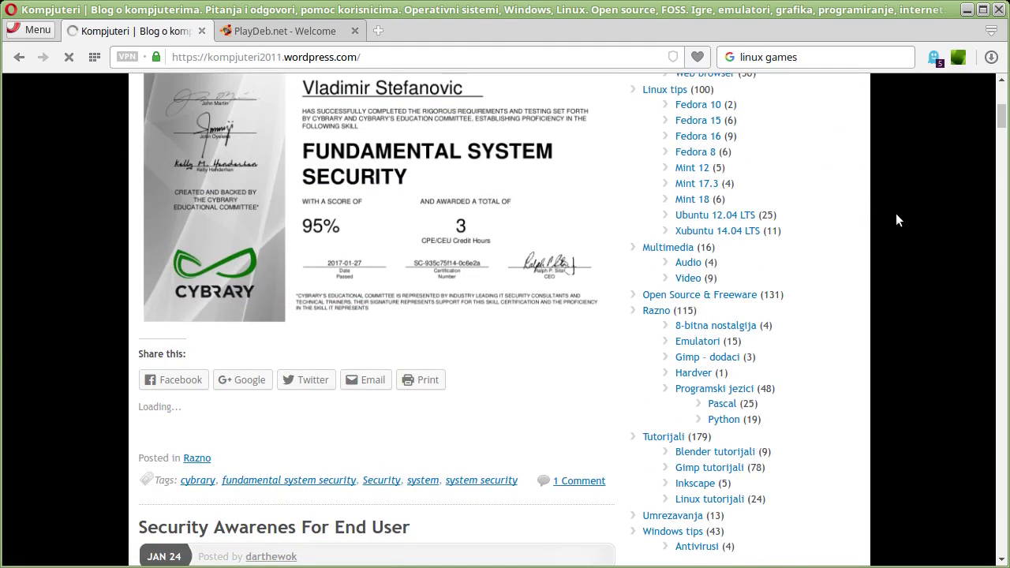
Open the blog's Mint 18 category and scroll to the AMD/ATI Radeon tearing-fix post.
click(709, 199)
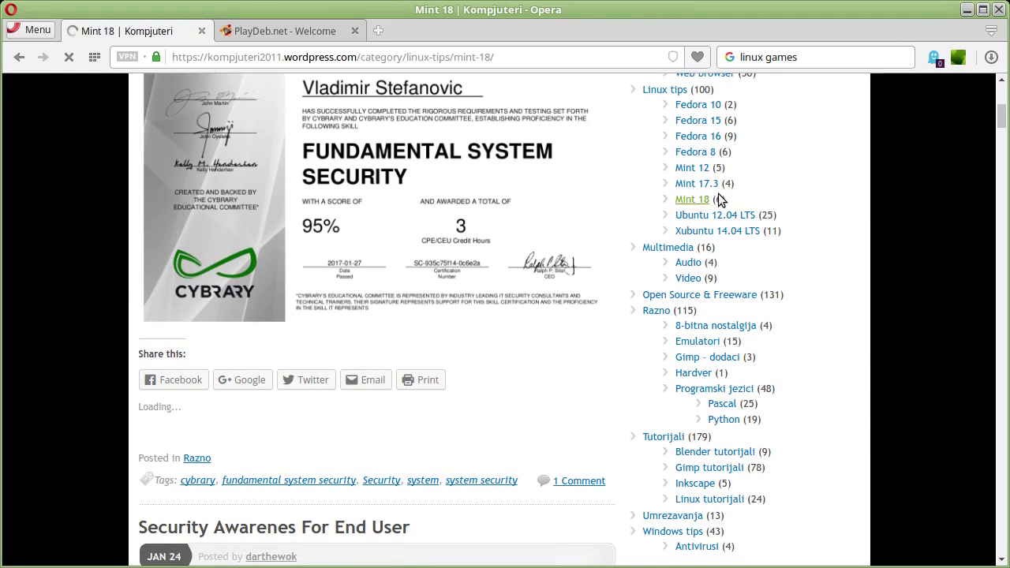
click(288, 31)
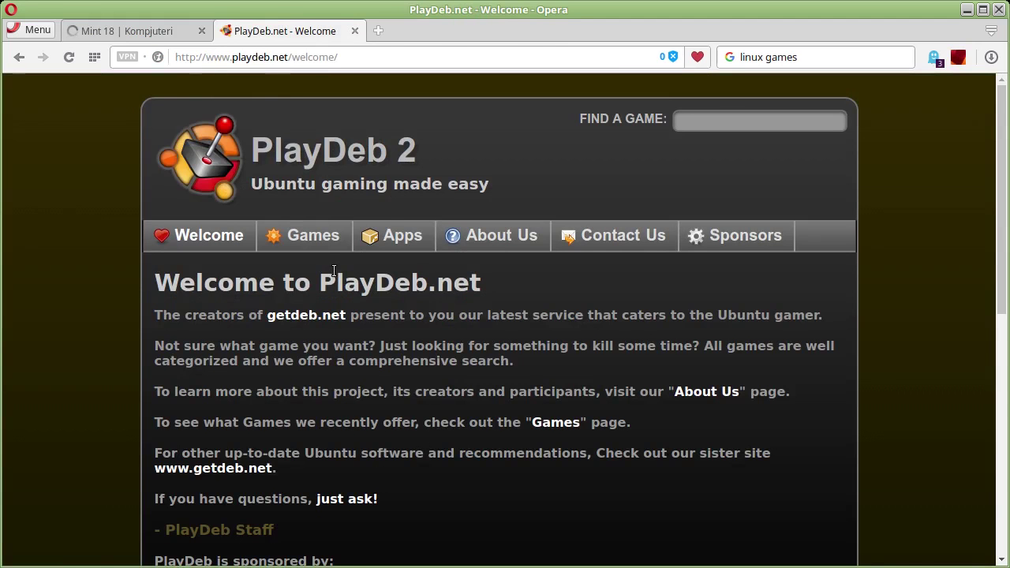
click(126, 31)
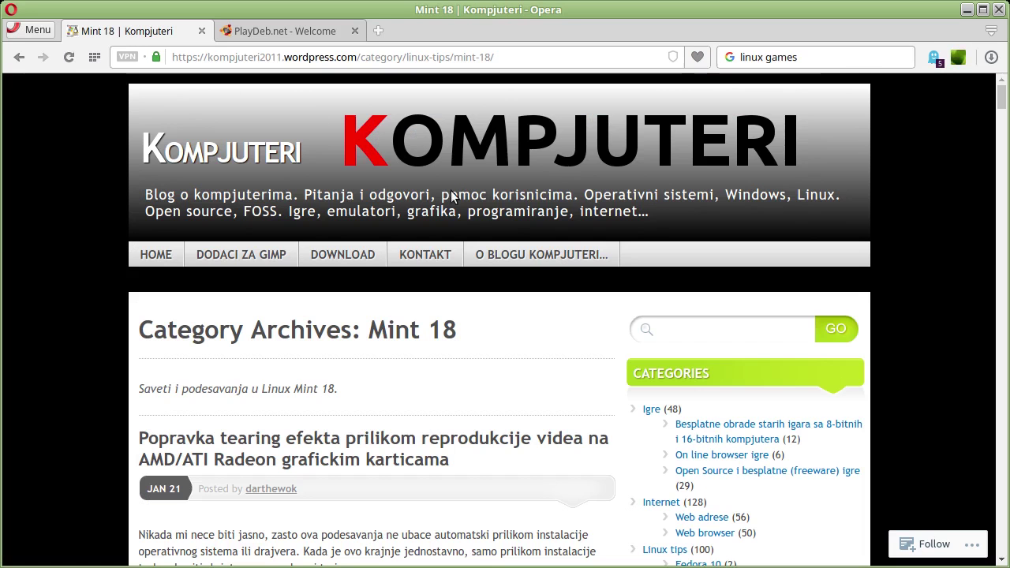
scroll(453, 197, down, 3)
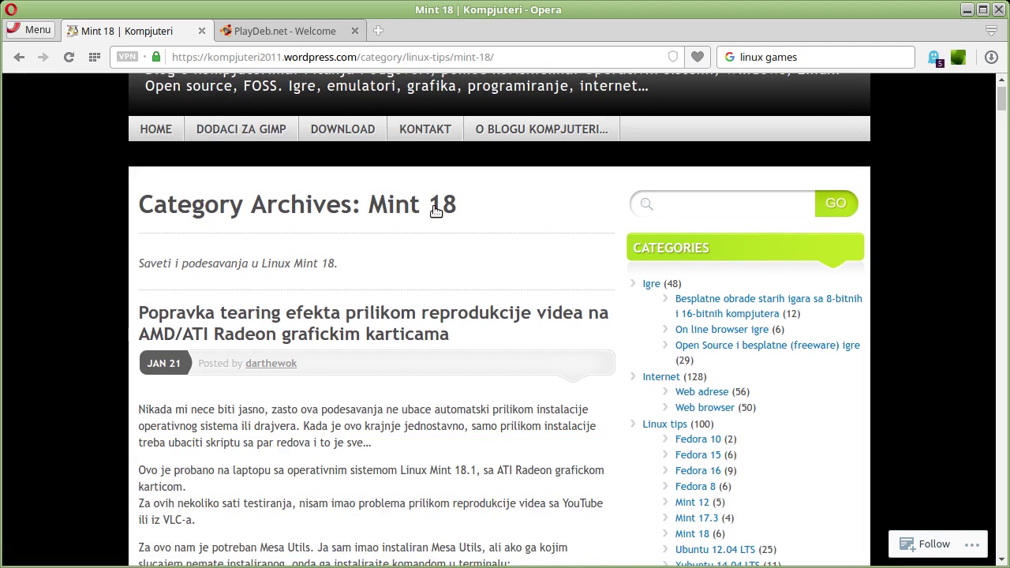
scroll(435, 206, down, 5)
scroll(439, 202, down, 8)
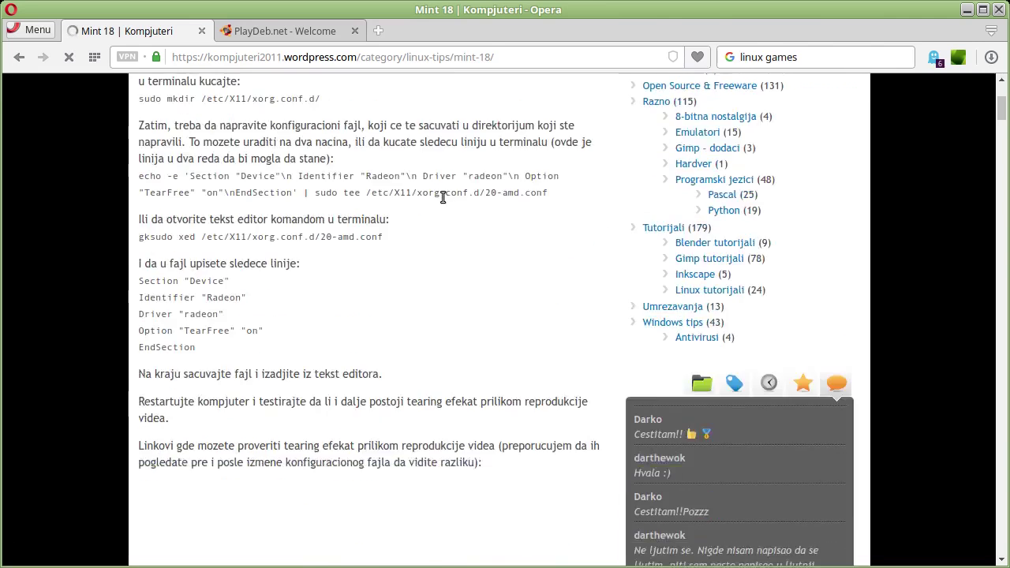
scroll(440, 201, down, 10)
Open the Linux Mint 18 Mate setup post and find 'playdeb' in it, then return to PlayDeb.net.
click(295, 414)
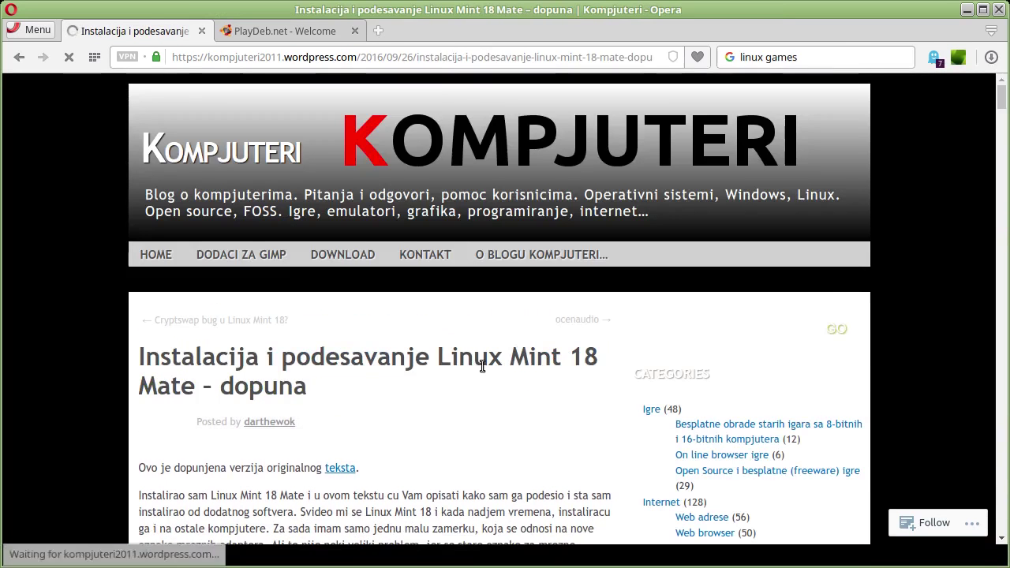
key(ctrl+f)
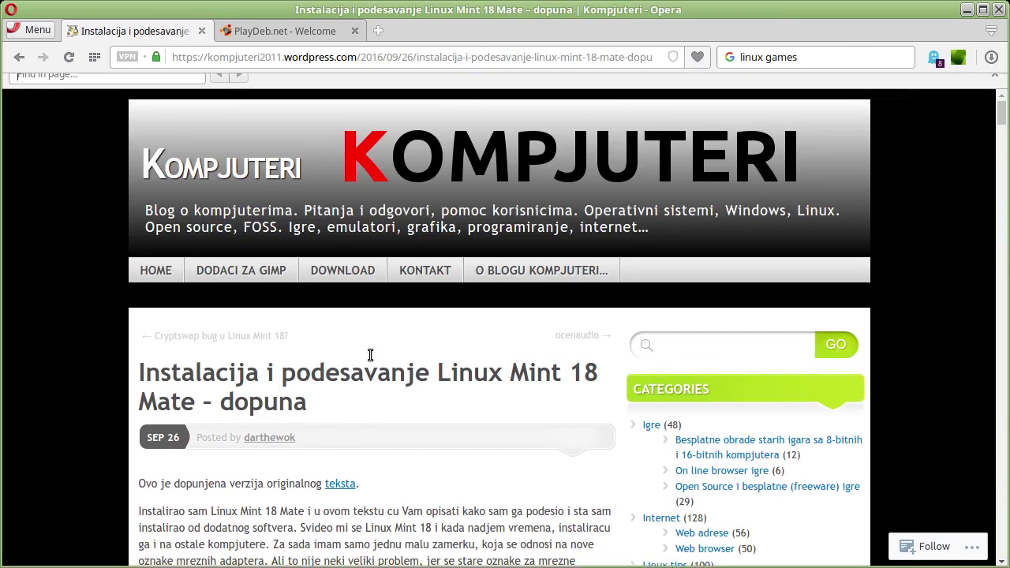
text(playdeb)
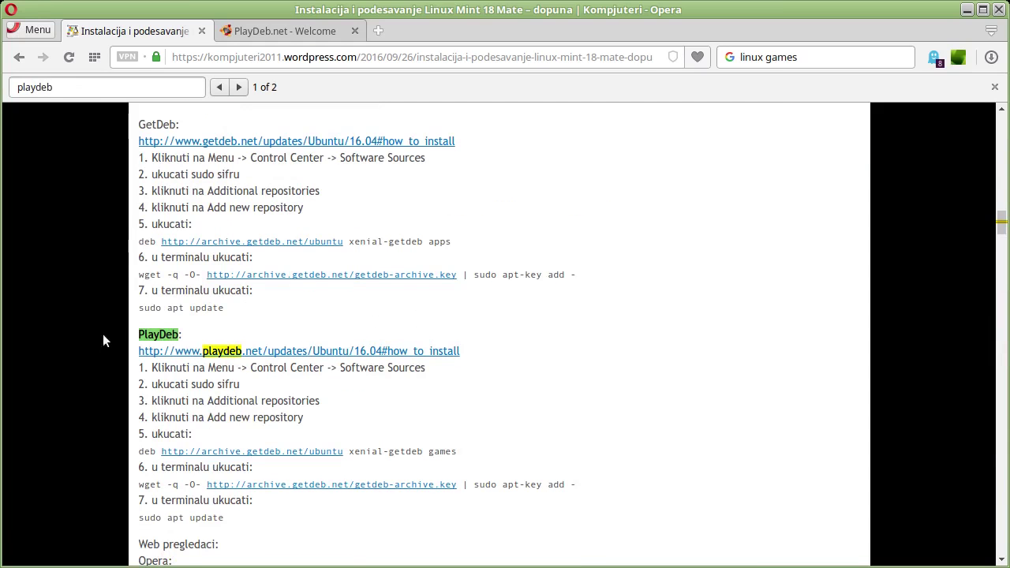
scroll(135, 351, down, 2)
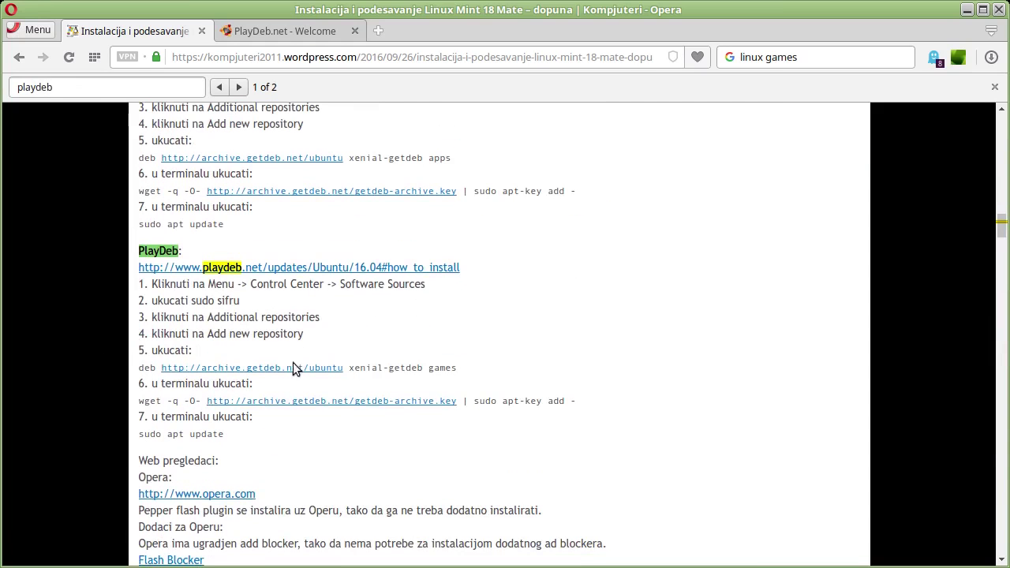
scroll(318, 403, down, 3)
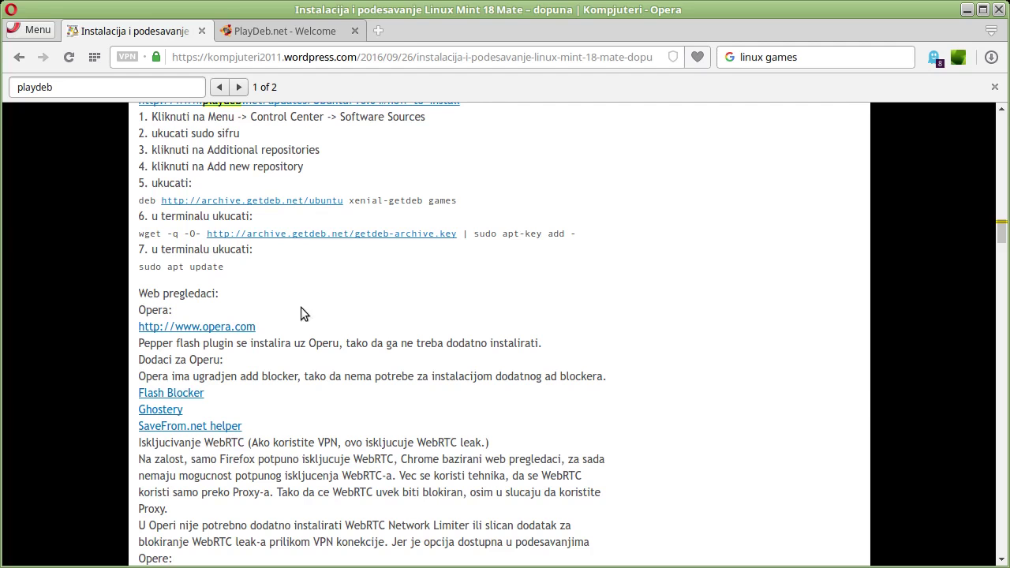
click(285, 35)
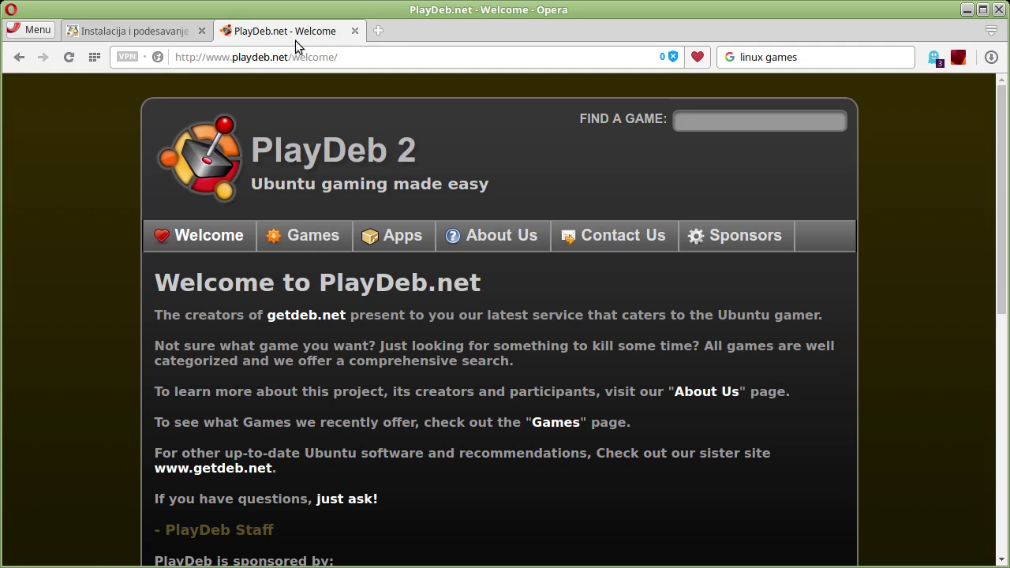
Open PlayDeb's Ubuntu 16.10 game list and scroll through it.
click(293, 240)
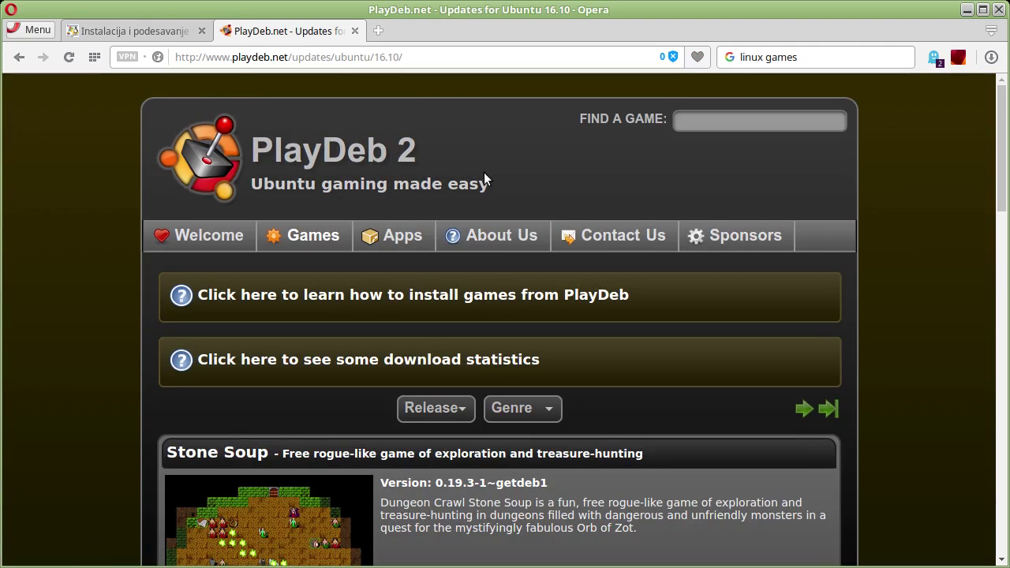
scroll(458, 166, down, 3)
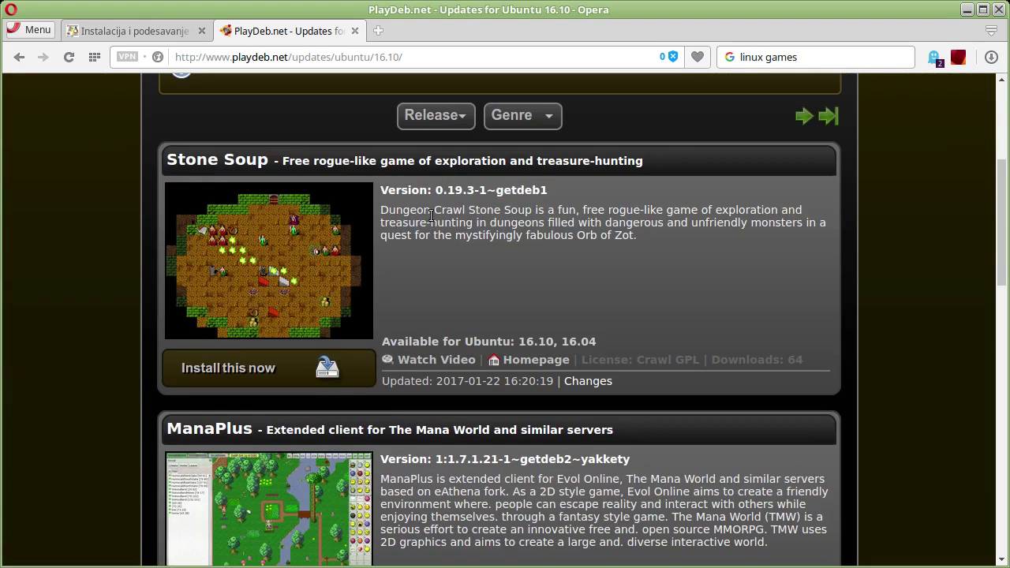
scroll(419, 229, down, 3)
scroll(418, 227, down, 3)
scroll(418, 224, down, 2)
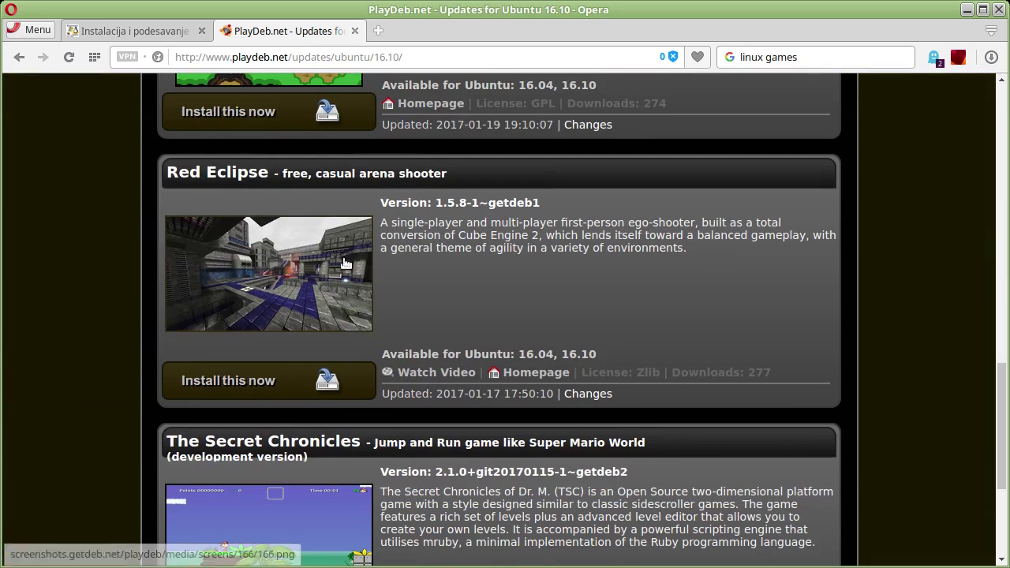
scroll(275, 335, down, 5)
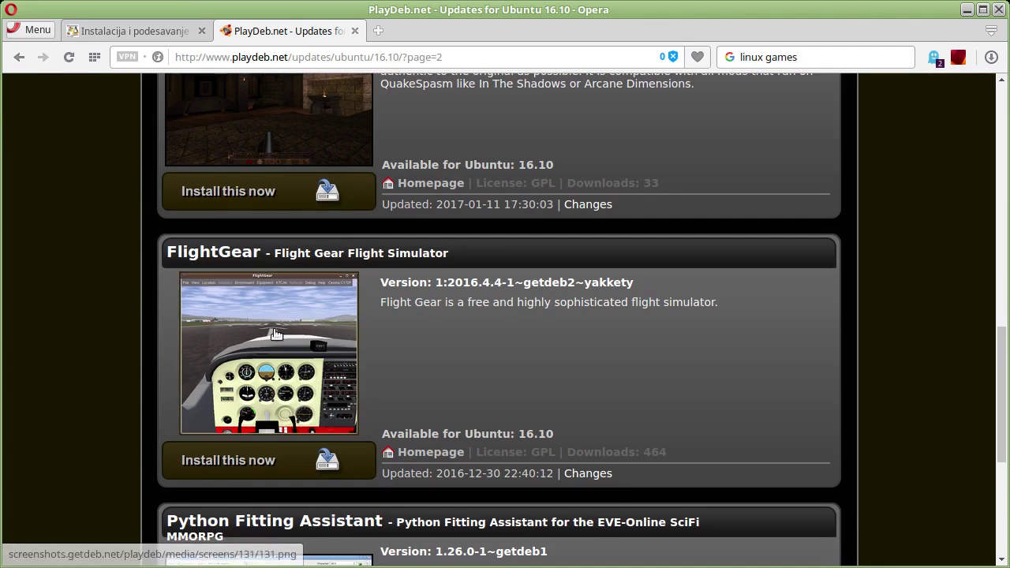
View FlightGear's details page in a new tab, then close it.
middle_click(225, 254)
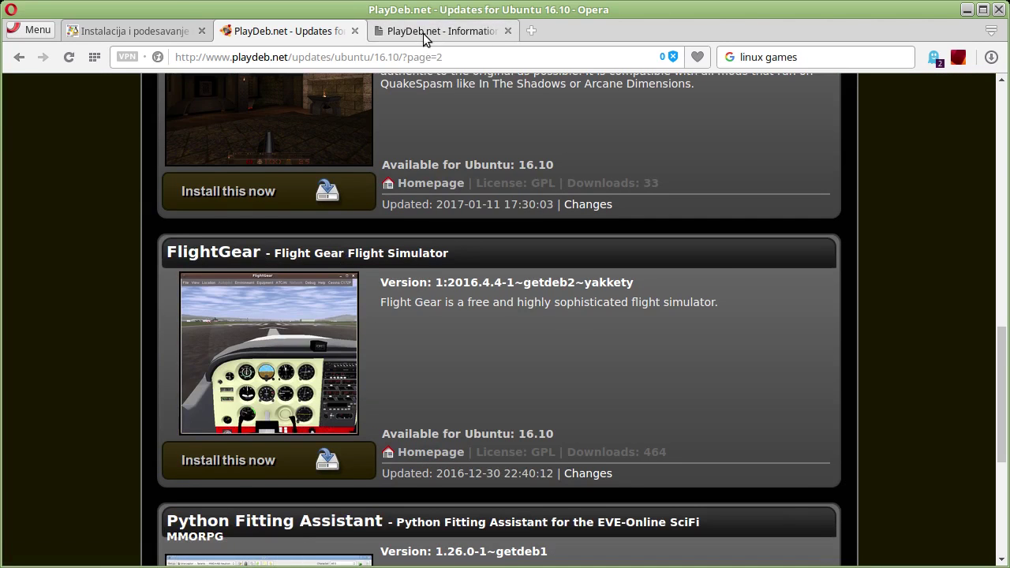
click(423, 32)
scroll(430, 387, down, 5)
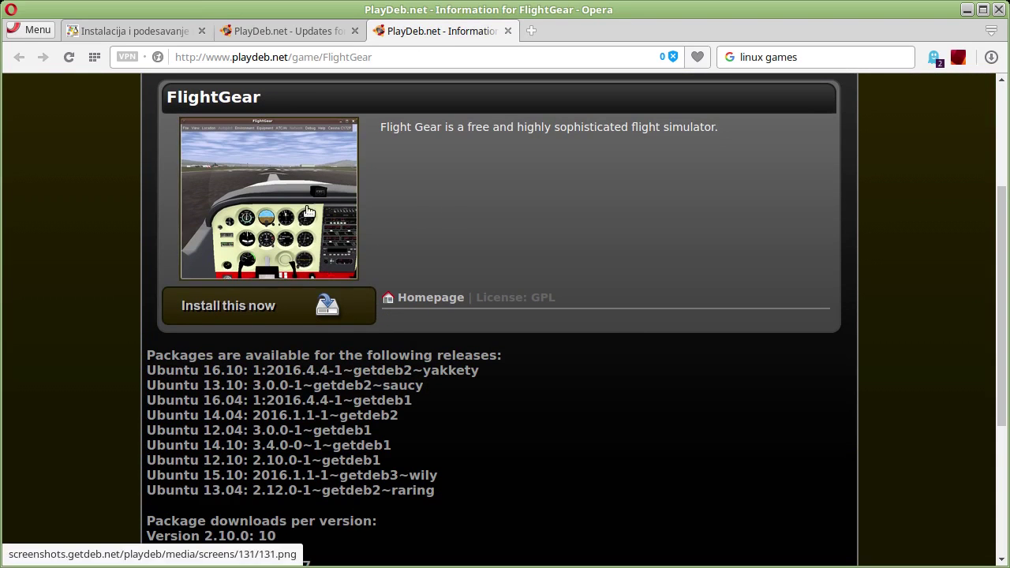
click(508, 30)
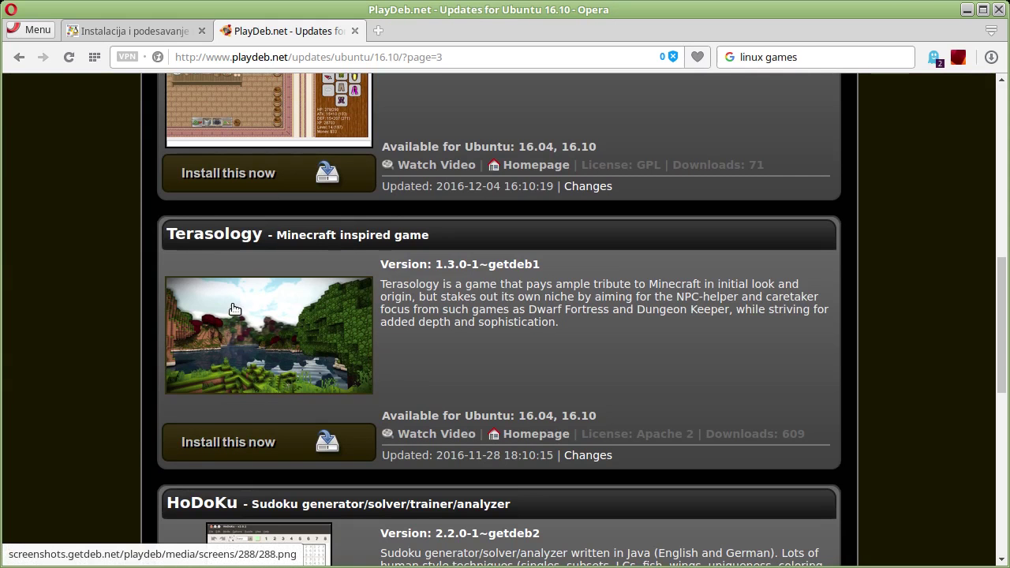
Browse the game list to page 5 with Witch Blast, then reload it from the first page.
scroll(374, 356, down, 3)
scroll(373, 356, down, 3)
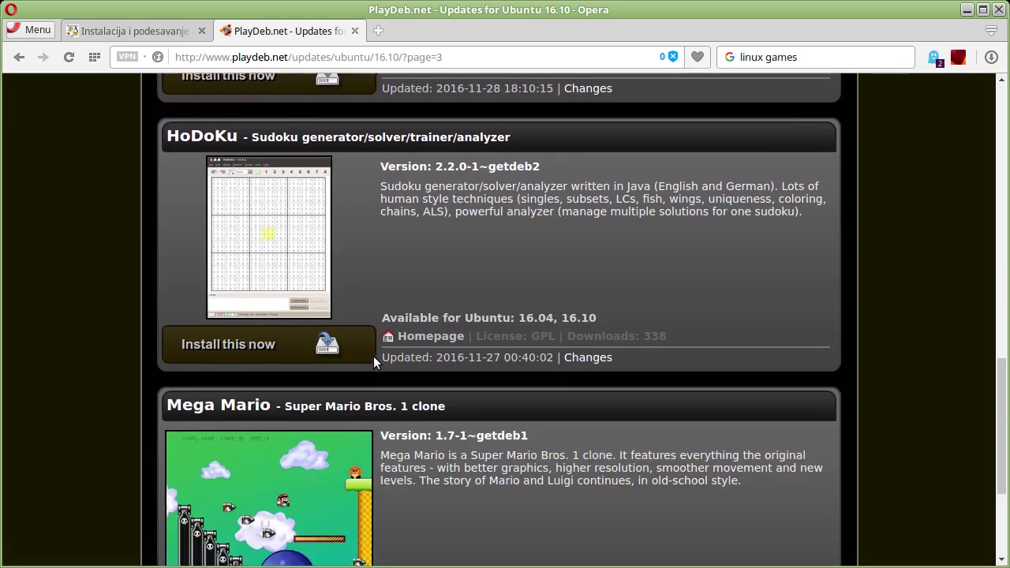
scroll(374, 356, down, 5)
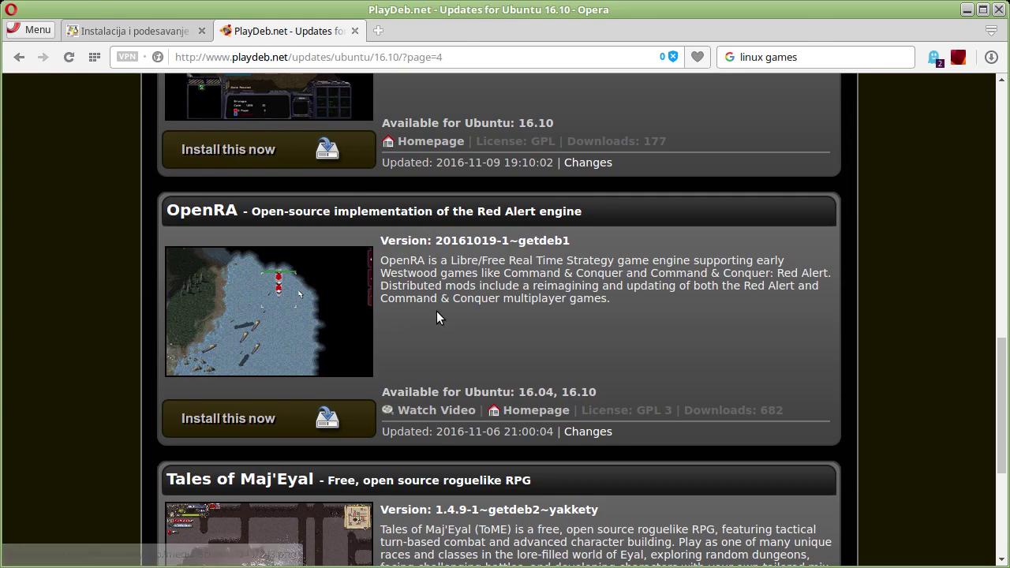
scroll(437, 312, down, 3)
scroll(436, 313, down, 2)
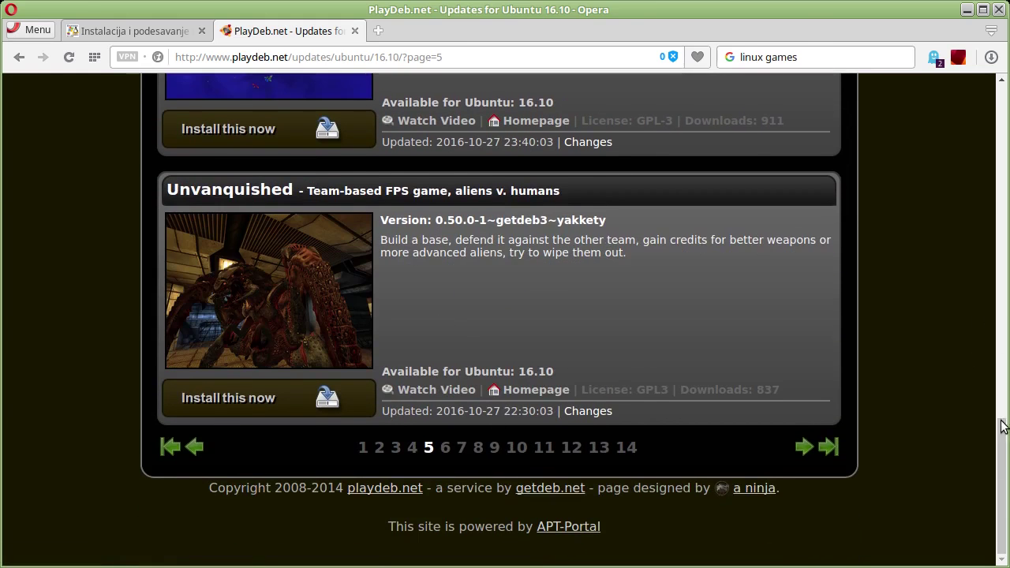
drag(1004, 427, 996, 91)
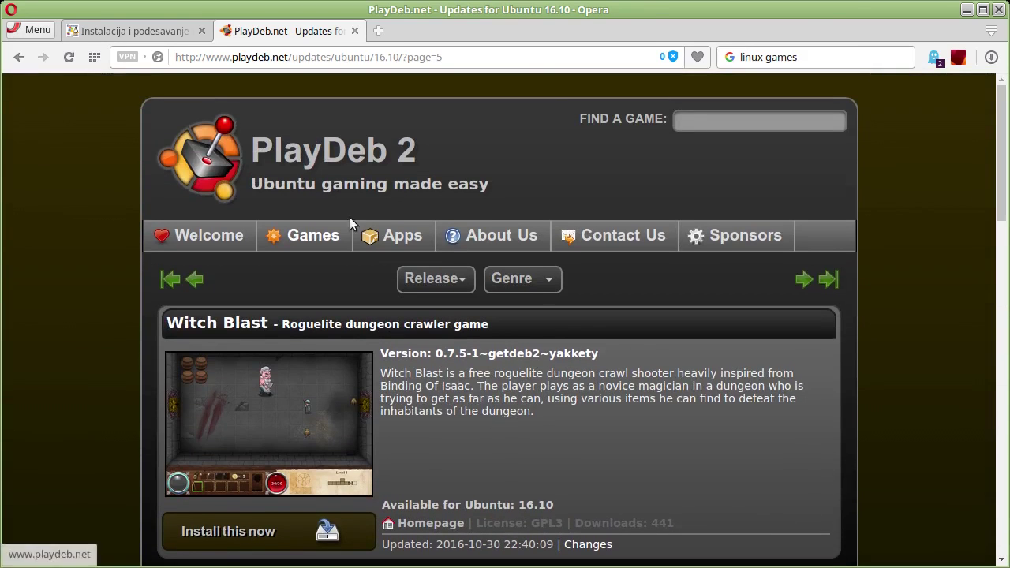
click(323, 241)
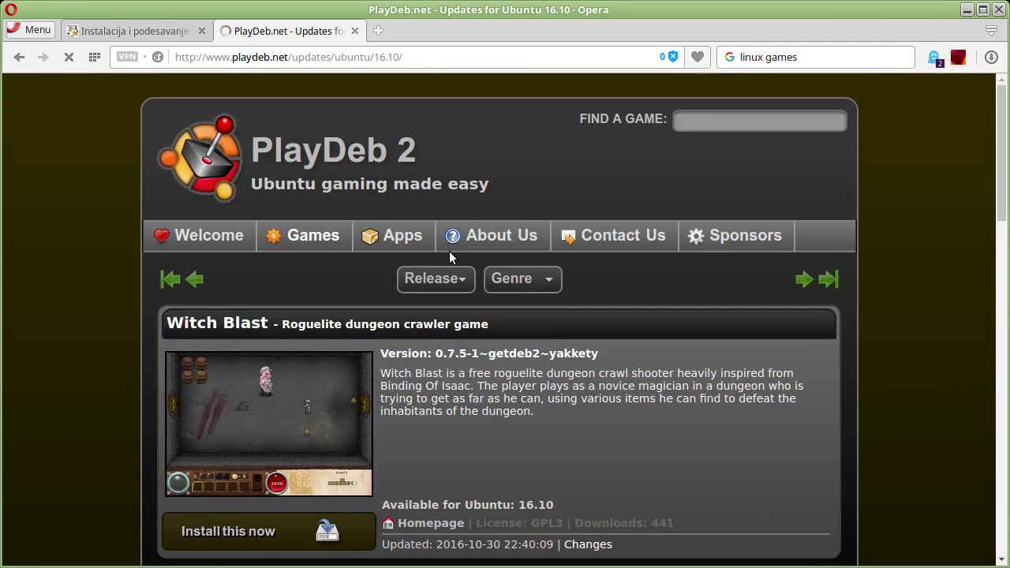
Filter the PlayDeb game list to FPS games and browse the results.
mouse_move(442, 418)
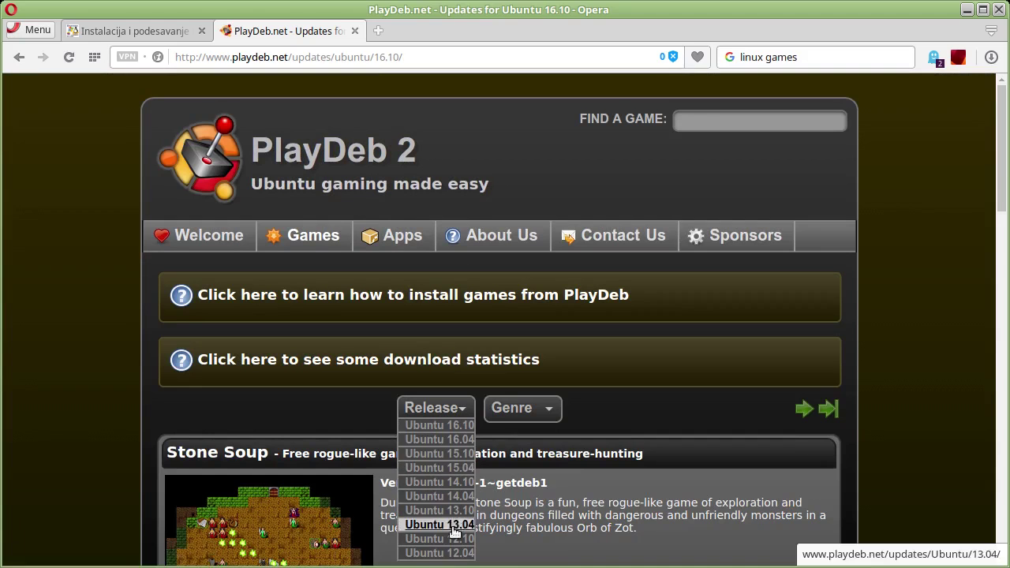
mouse_move(509, 420)
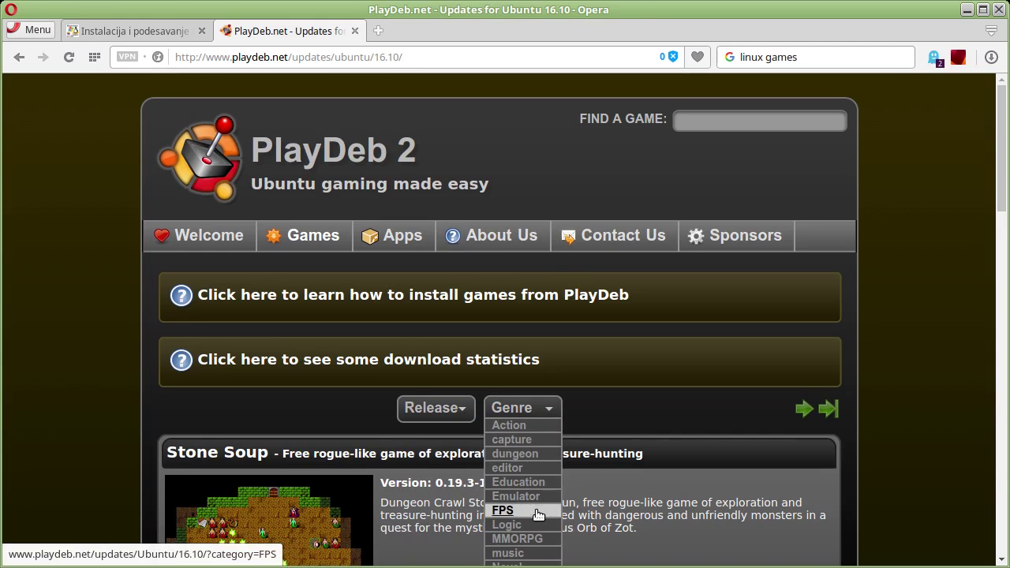
click(504, 513)
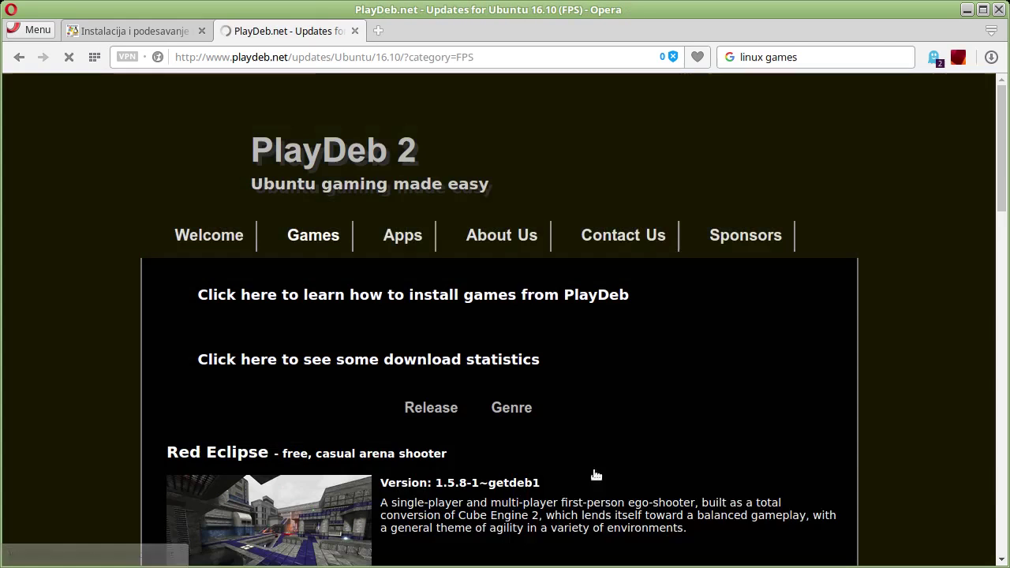
scroll(500, 369, down, 5)
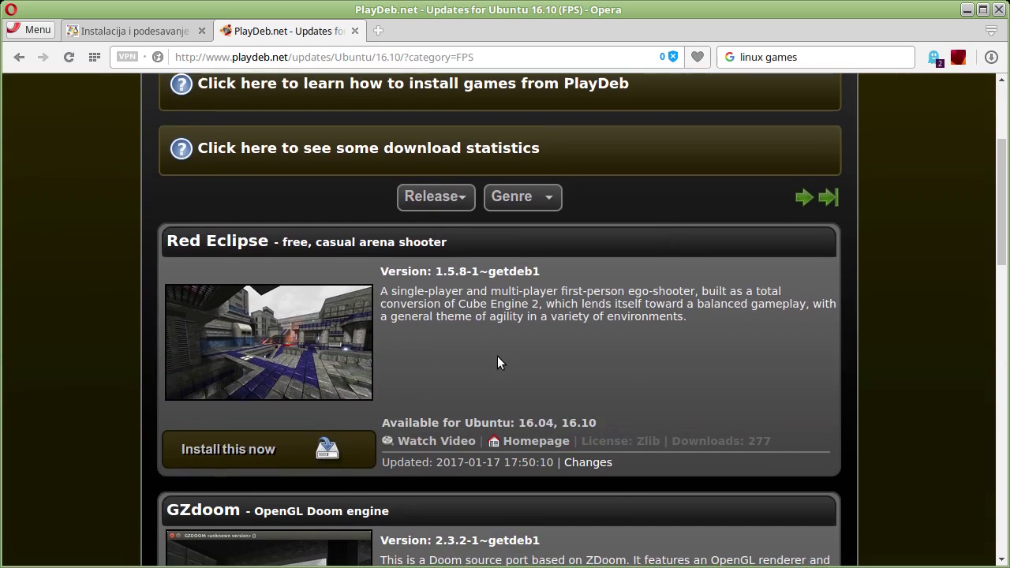
scroll(497, 362, down, 5)
scroll(497, 362, down, 5)
scroll(497, 363, down, 5)
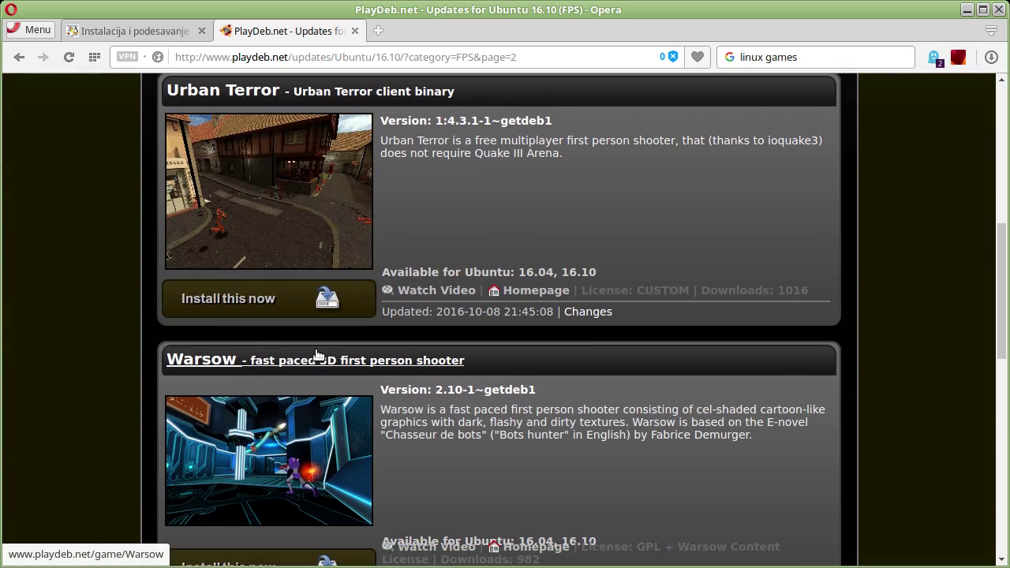
scroll(421, 264, up, 2)
scroll(420, 296, up, 2)
scroll(316, 221, down, 3)
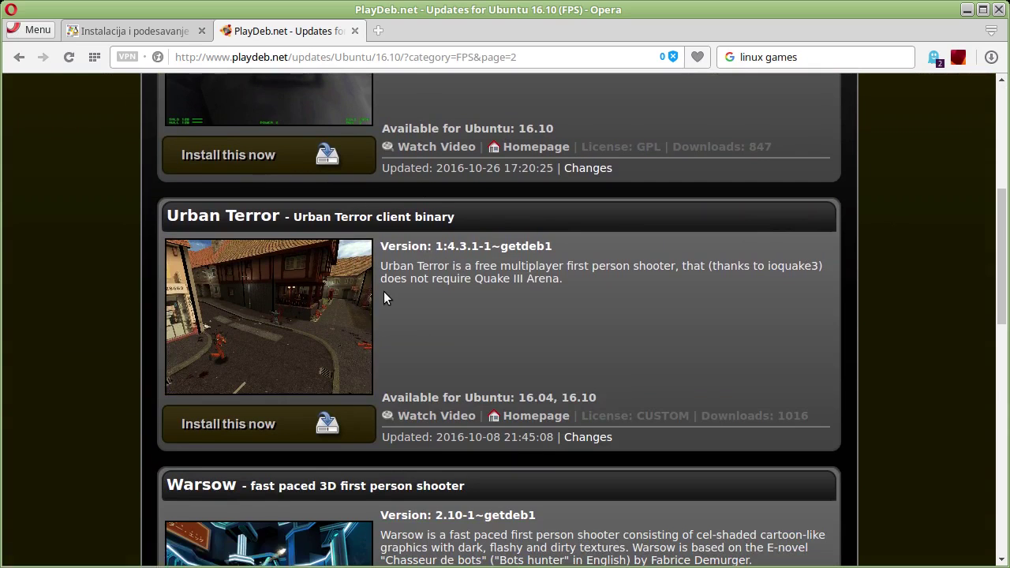
scroll(384, 291, up, 3)
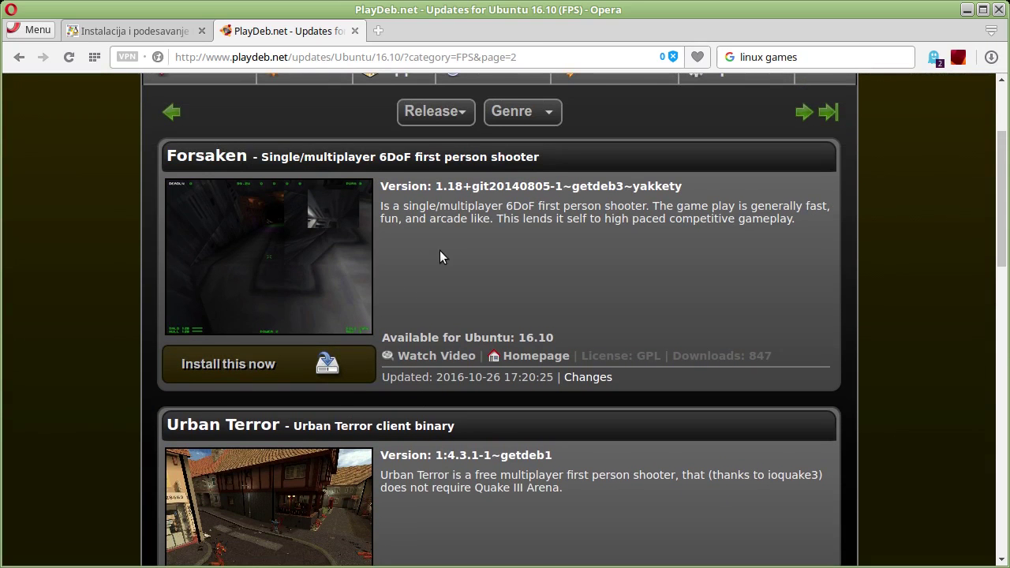
scroll(473, 256, down, 3)
scroll(473, 256, down, 2)
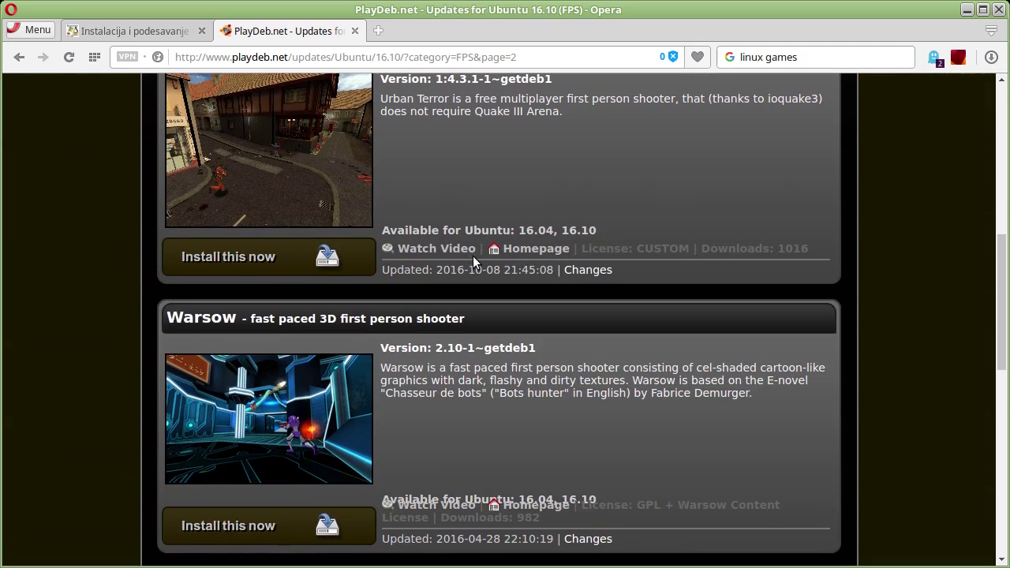
scroll(282, 262, down, 2)
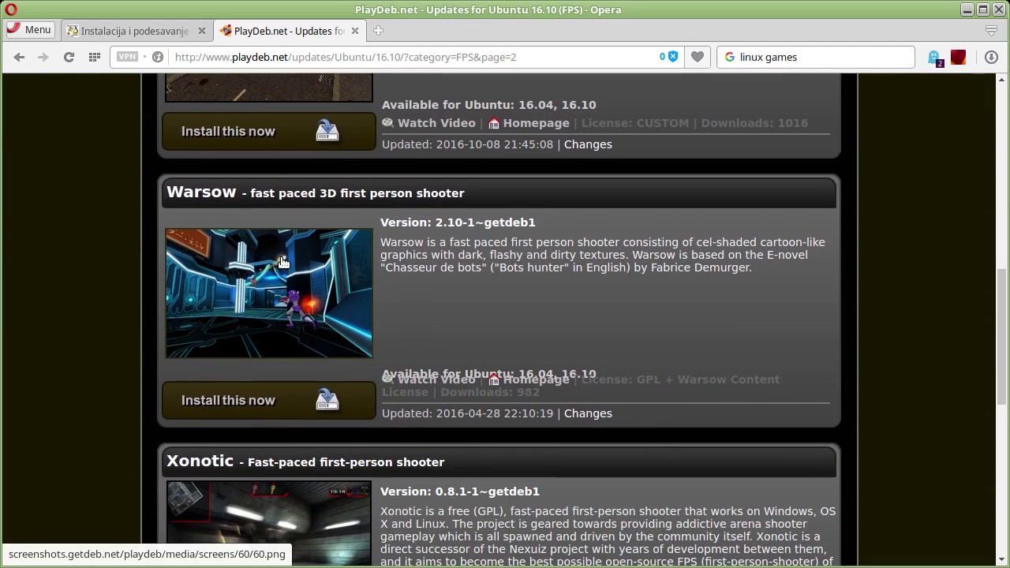
View the Warsow screenshot full size, then the Xonotic screenshots in the gallery.
middle_click(282, 262)
click(488, 34)
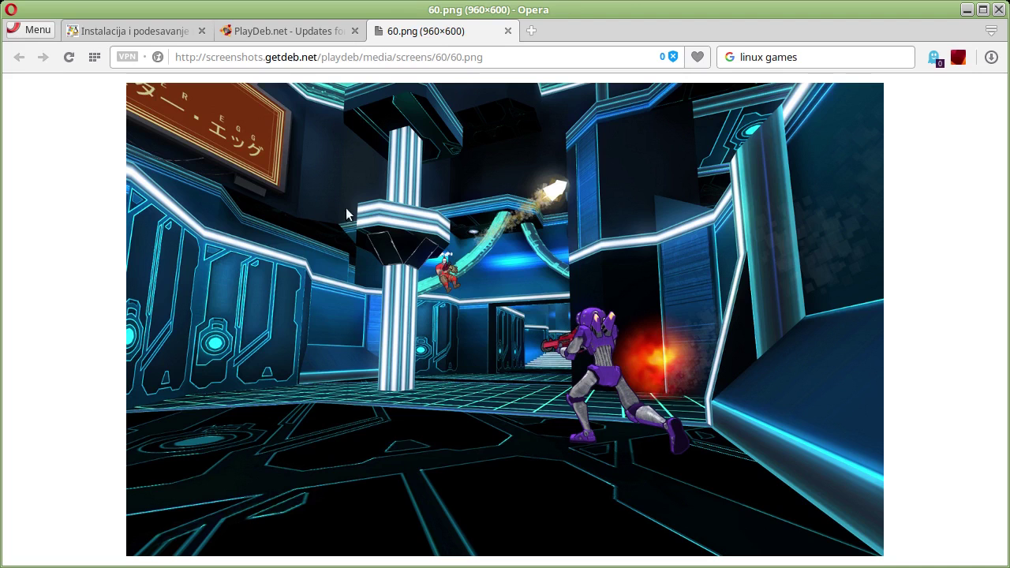
click(507, 32)
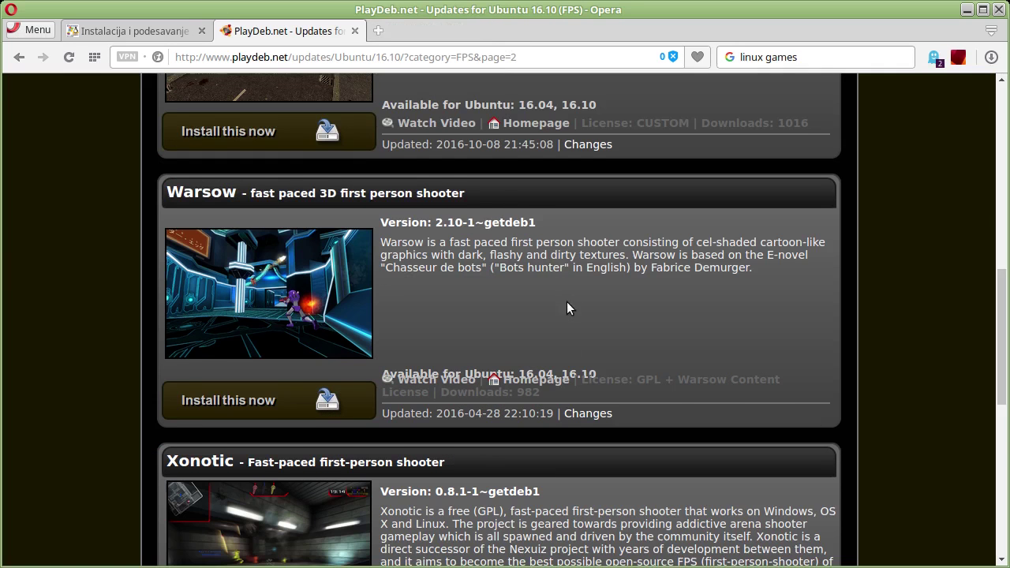
scroll(567, 301, down, 3)
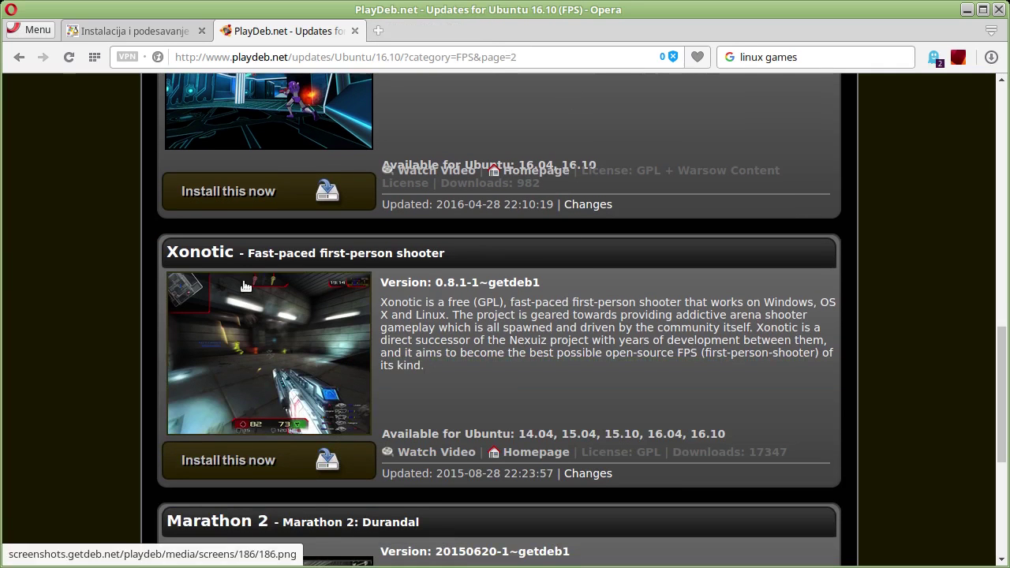
click(292, 359)
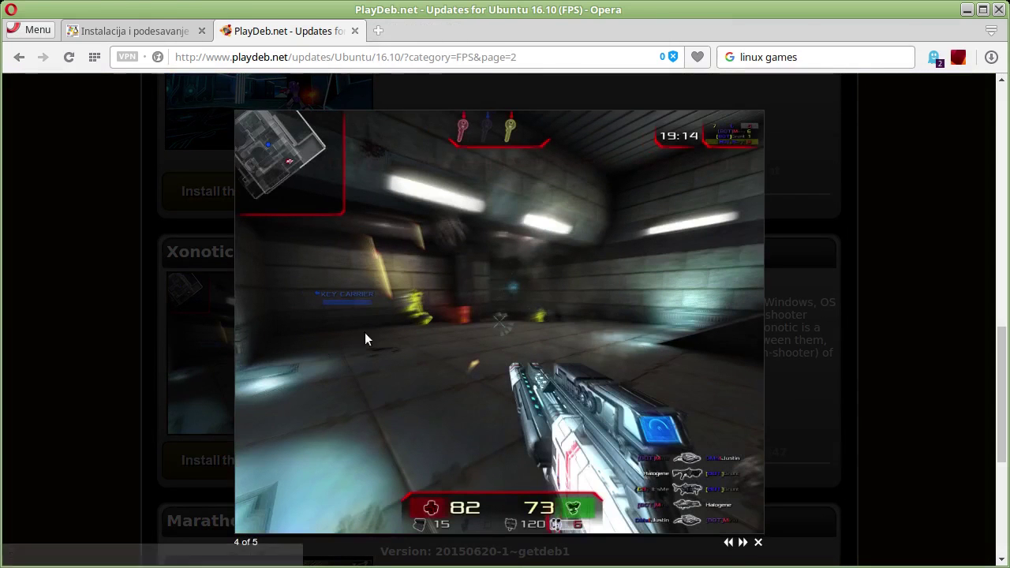
click(742, 543)
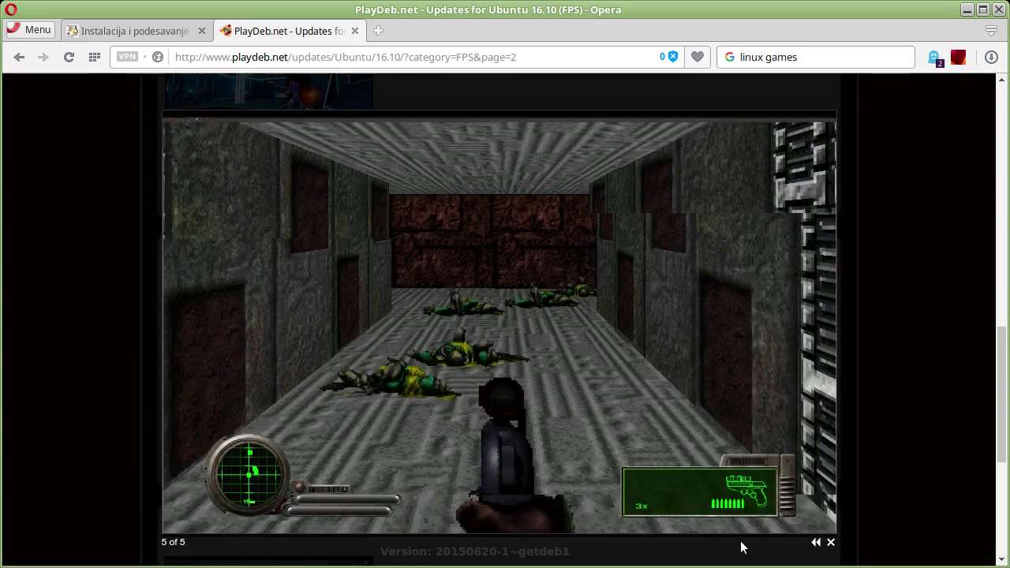
click(833, 545)
Go to page 3 of the FPS game list.
scroll(373, 345, down, 3)
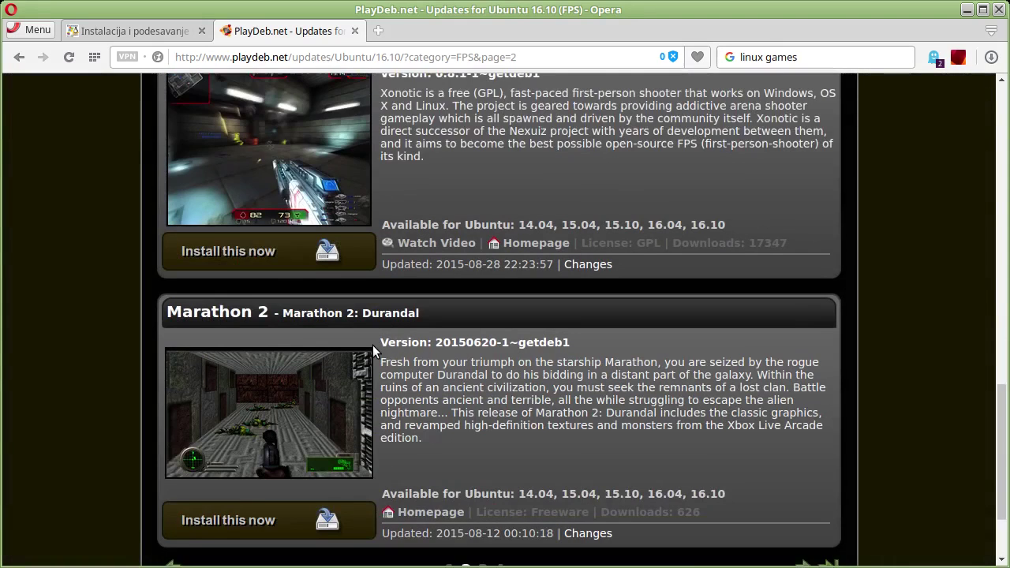
scroll(372, 345, down, 2)
click(482, 446)
scroll(477, 446, down, 15)
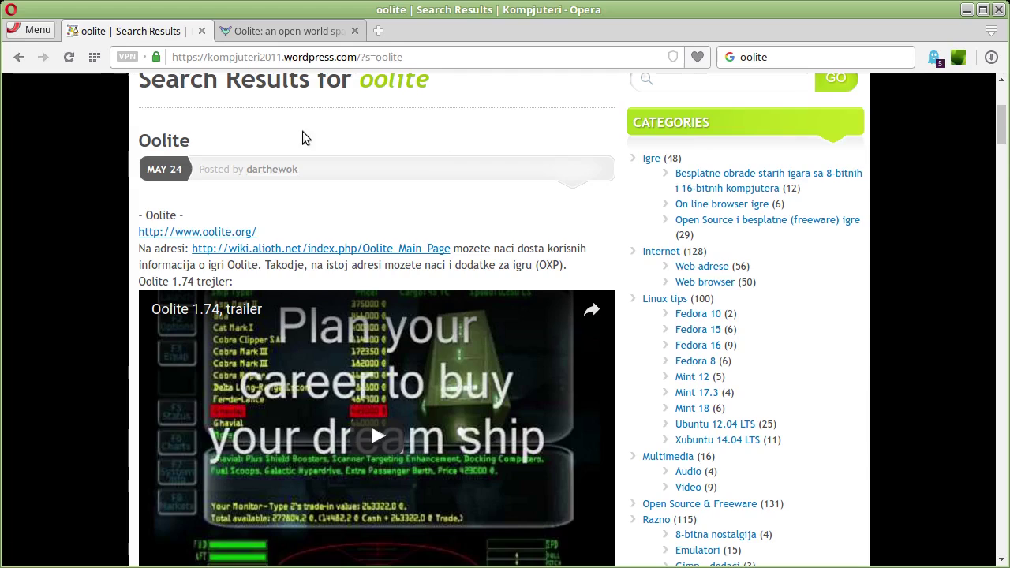
scroll(419, 171, down, 1)
scroll(418, 171, down, 2)
scroll(419, 172, down, 3)
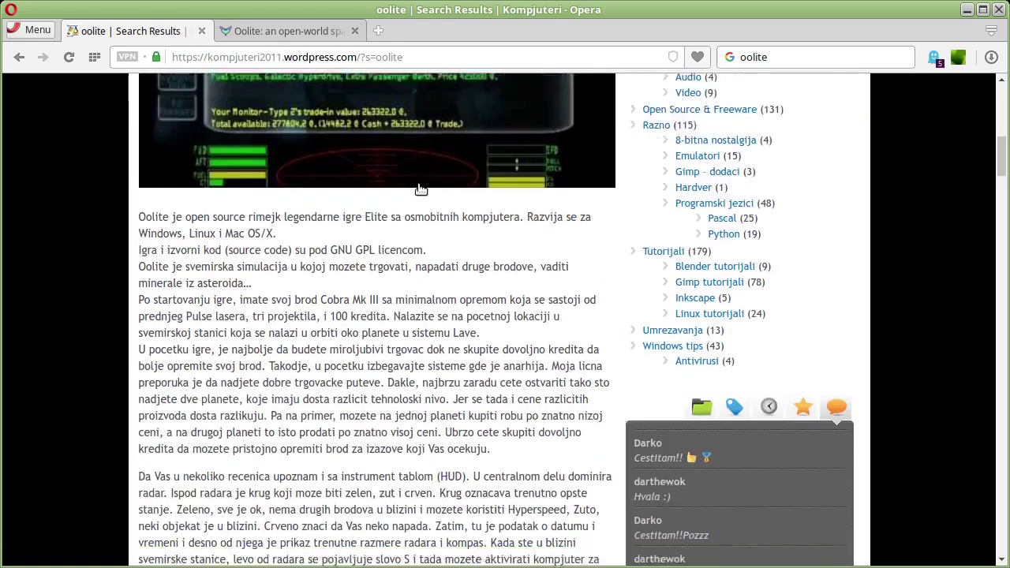
scroll(419, 186, down, 1)
scroll(419, 186, up, 5)
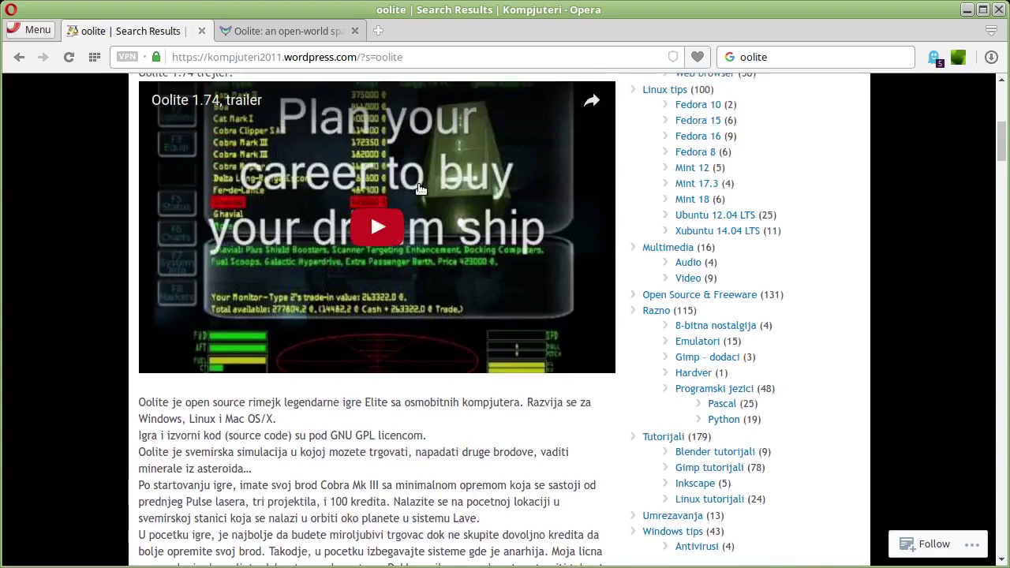
scroll(419, 188, down, 6)
scroll(420, 188, down, 5)
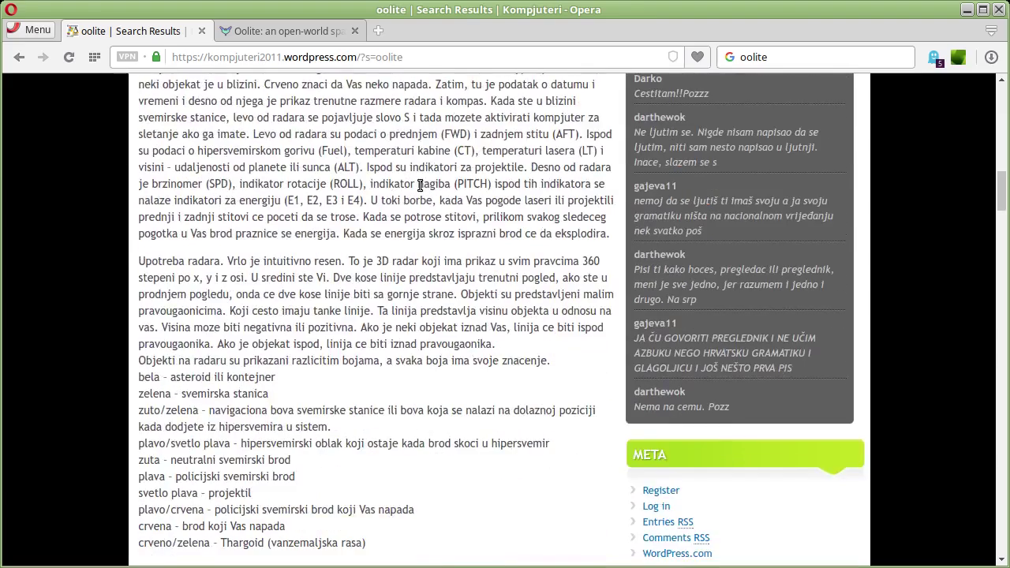
scroll(419, 186, down, 4)
scroll(420, 185, down, 8)
scroll(420, 187, down, 2)
scroll(419, 188, down, 1)
scroll(419, 189, down, 4)
scroll(420, 191, down, 3)
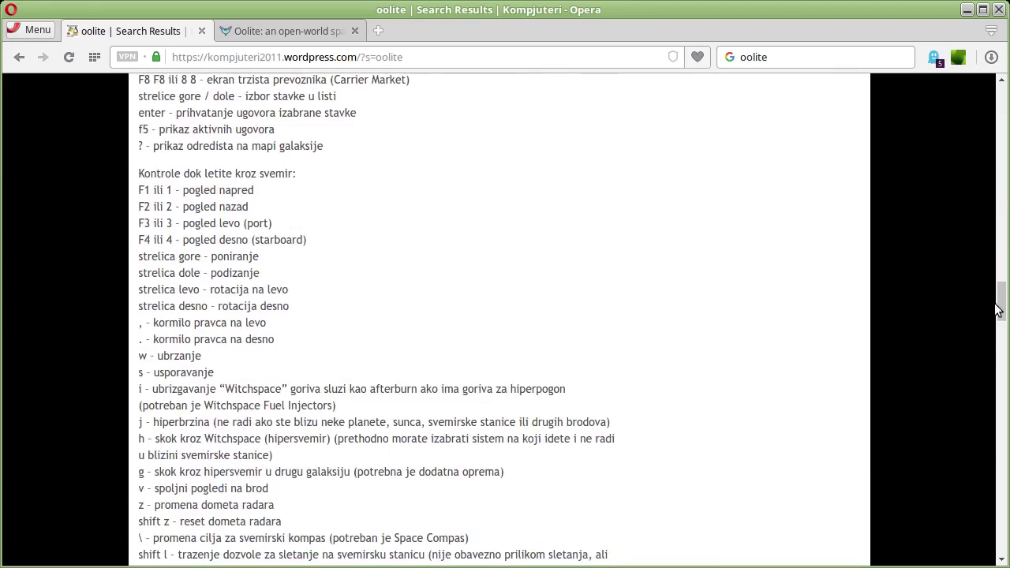
drag(1001, 304, 985, 82)
scroll(271, 367, down, 2)
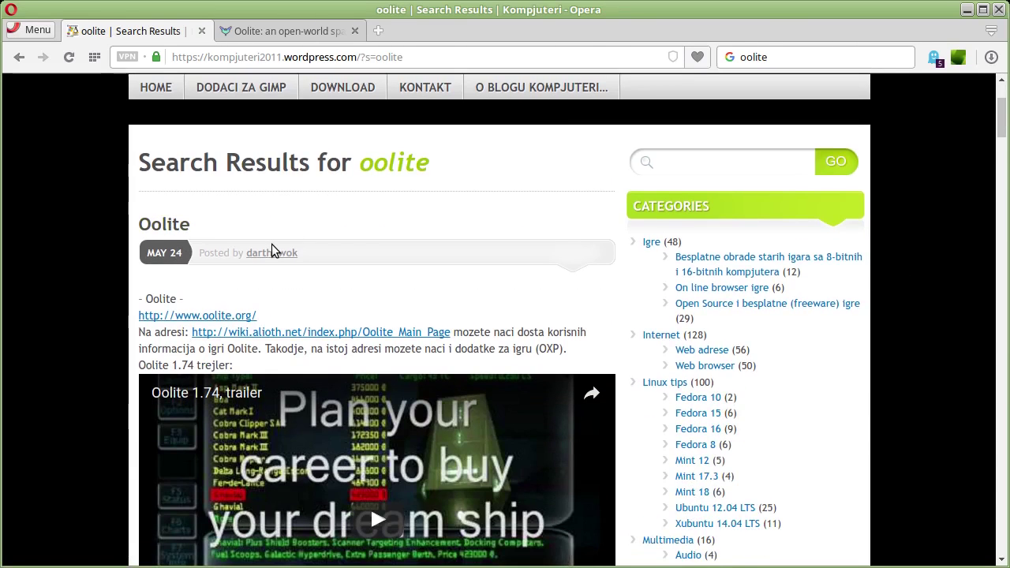
scroll(272, 252, down, 2)
scroll(275, 257, down, 4)
scroll(275, 257, down, 5)
scroll(274, 260, down, 4)
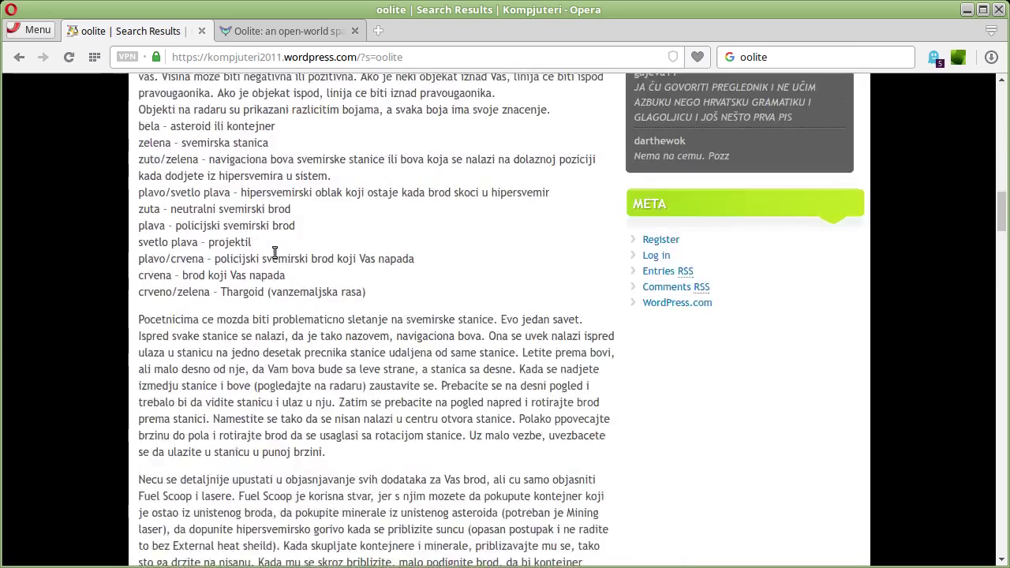
scroll(273, 262, down, 3)
scroll(271, 264, down, 2)
scroll(271, 264, down, 1)
scroll(229, 302, down, 5)
scroll(240, 301, down, 2)
scroll(239, 300, down, 5)
scroll(266, 300, down, 4)
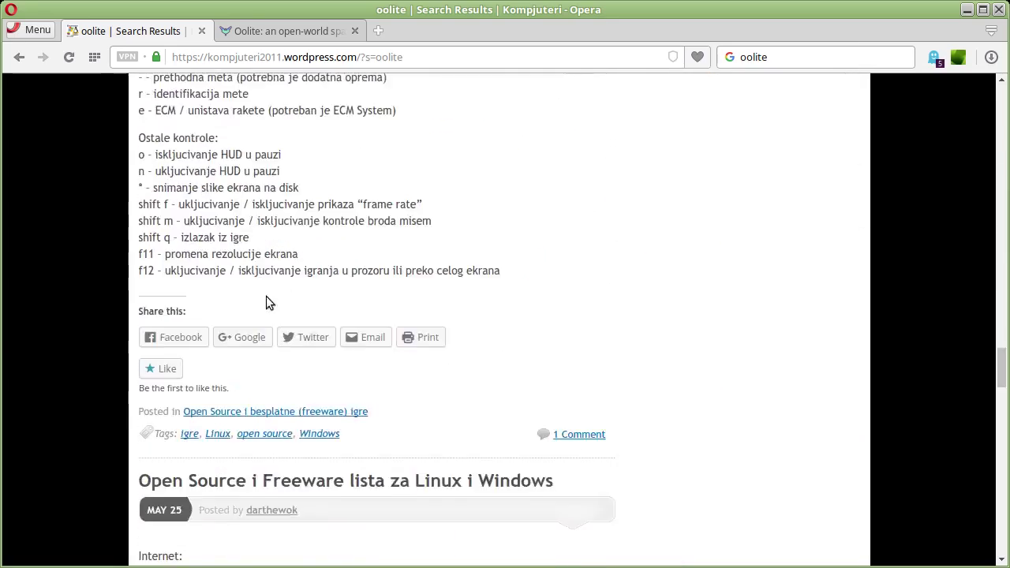
scroll(306, 300, up, 2)
click(265, 34)
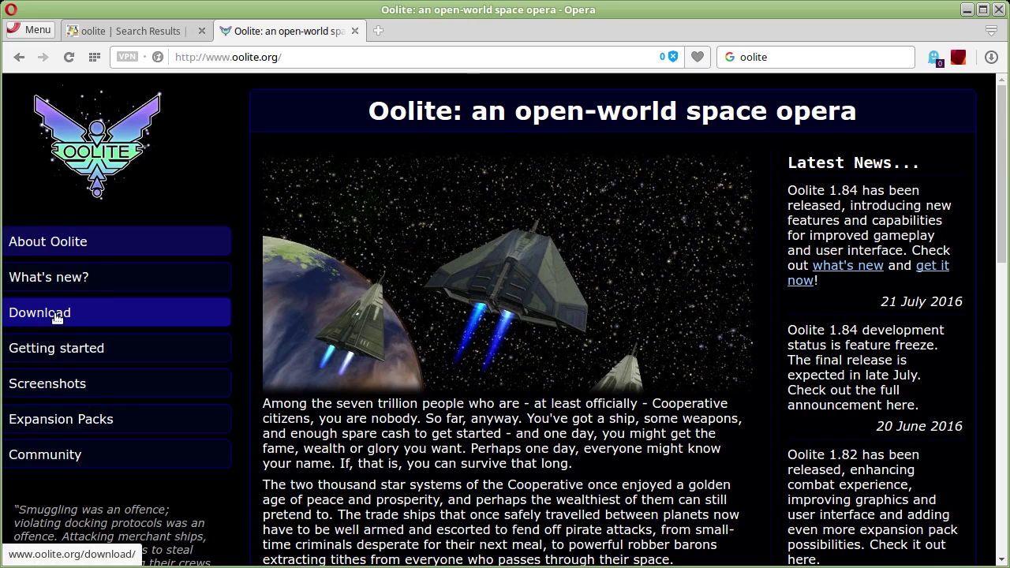
Open the Download Oolite page and check the version 1.84 release date, 21 July 2016.
click(56, 316)
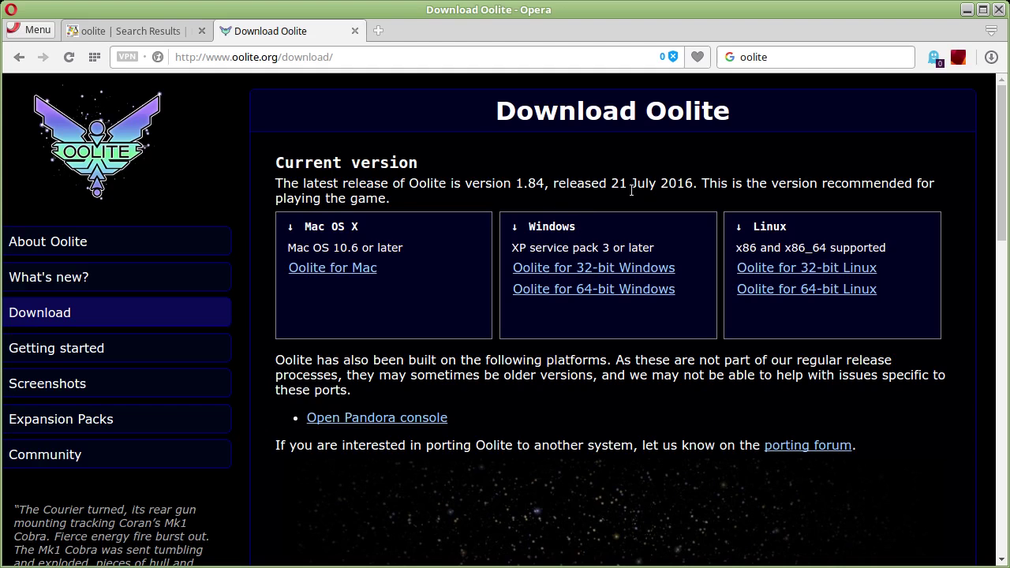
drag(612, 184, 663, 184)
click(664, 183)
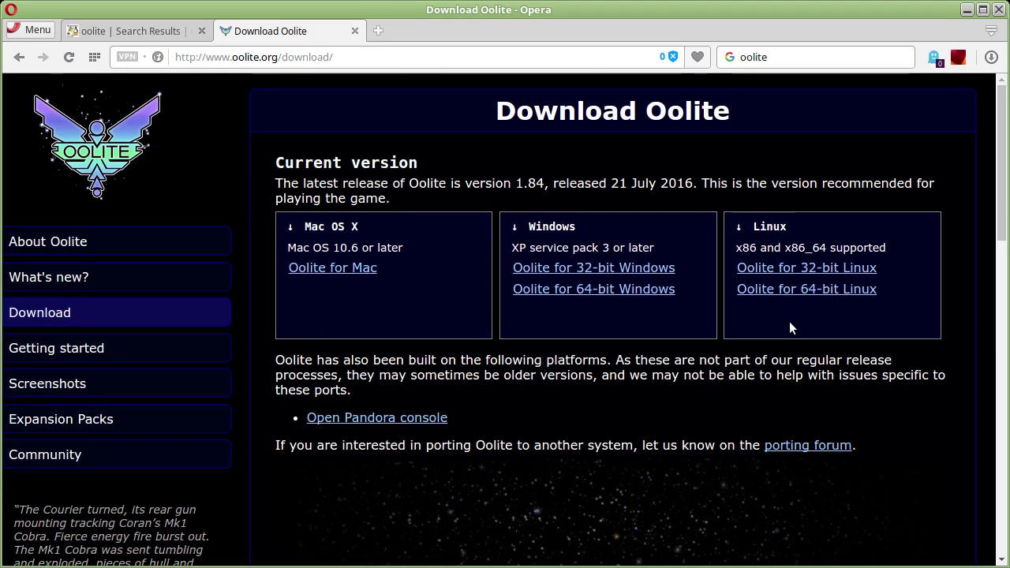
scroll(789, 321, down, 5)
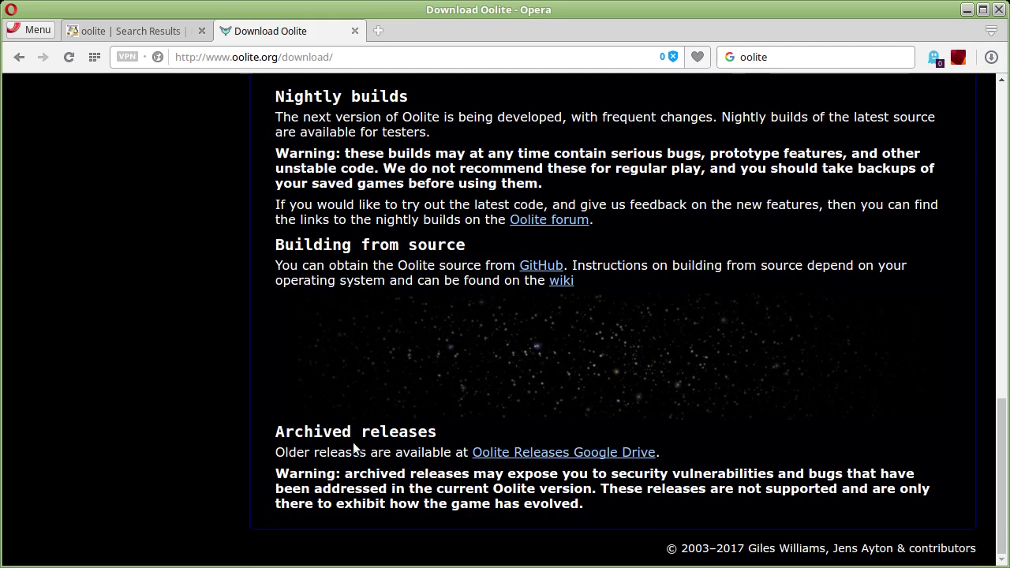
click(591, 454)
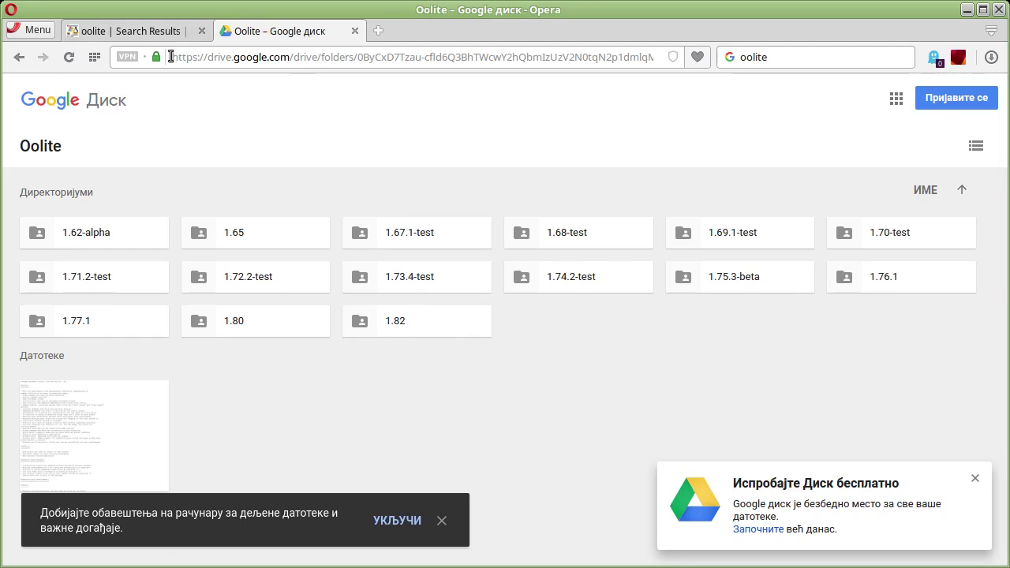
click(17, 62)
click(17, 61)
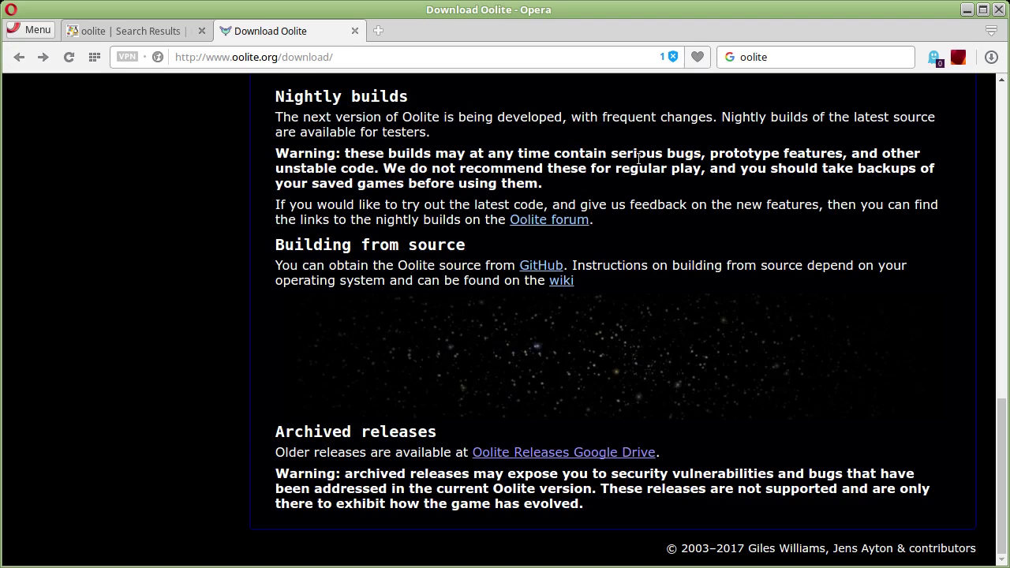
Scroll the download page to the archived releases and back to the 1.84 links.
scroll(634, 215, up, 15)
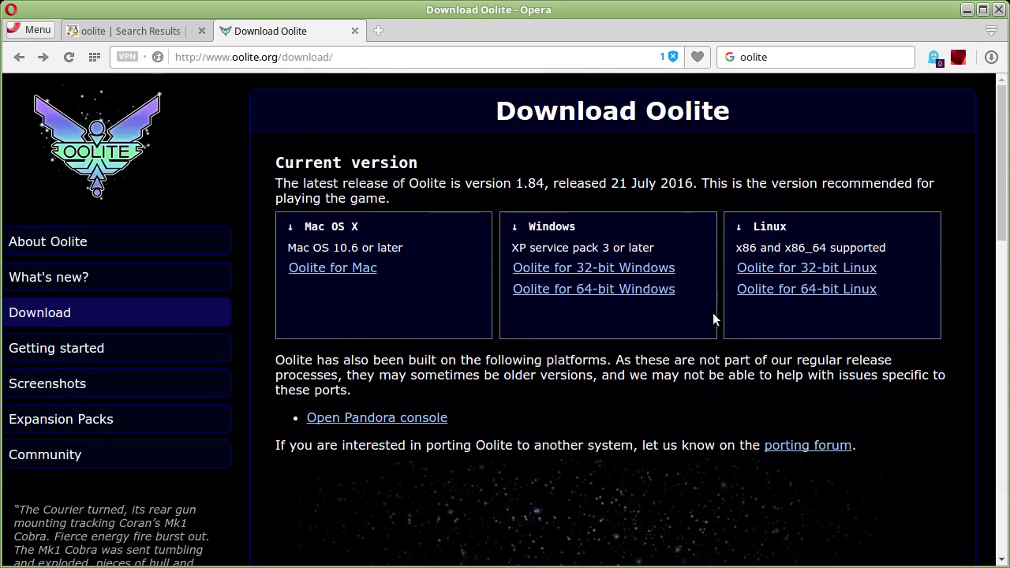
scroll(711, 319, down, 3)
scroll(683, 312, down, 3)
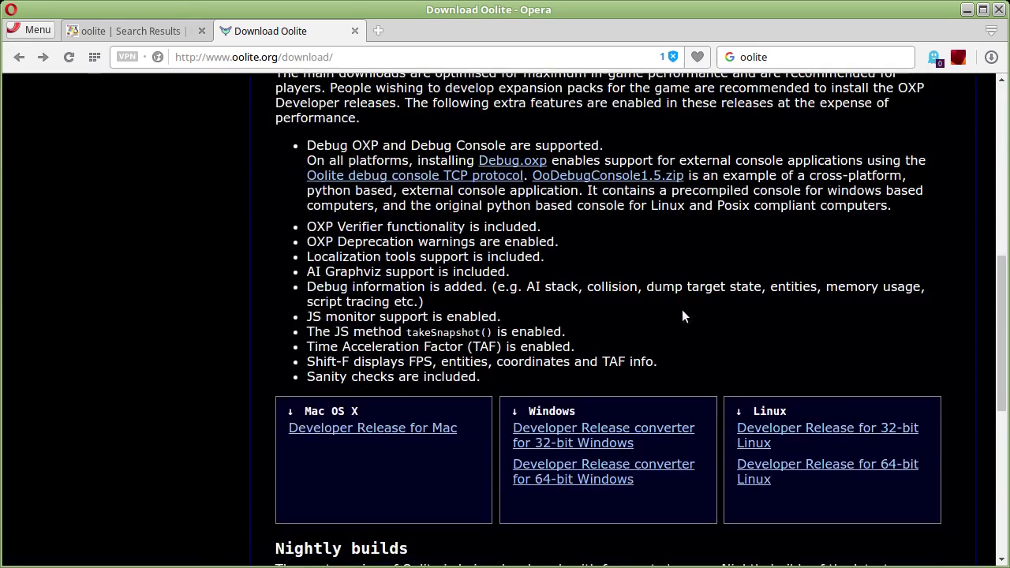
scroll(683, 316, up, 5)
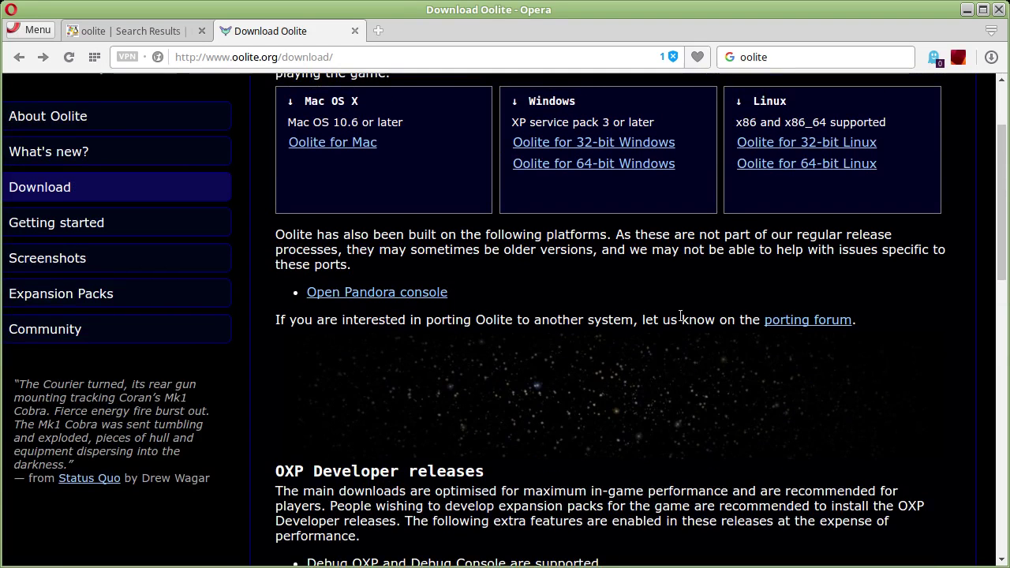
scroll(681, 315, up, 2)
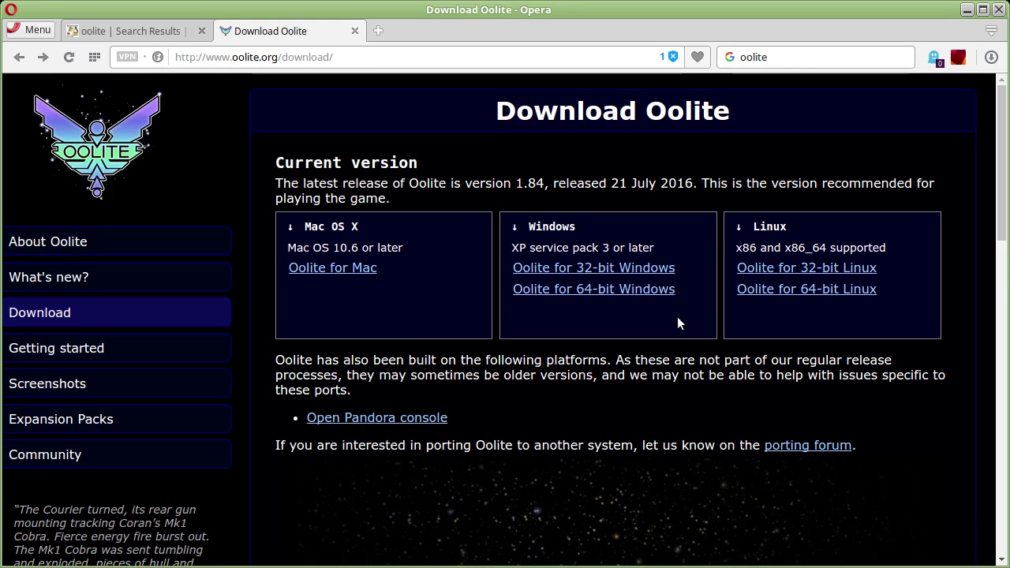
scroll(678, 316, down, 3)
scroll(676, 316, down, 3)
scroll(677, 319, down, 3)
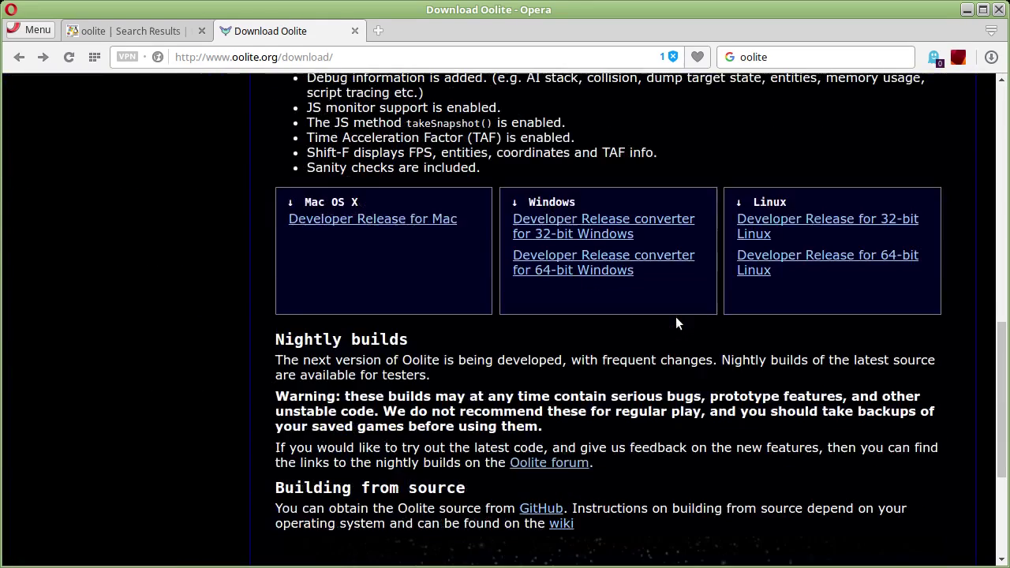
scroll(676, 316, down, 4)
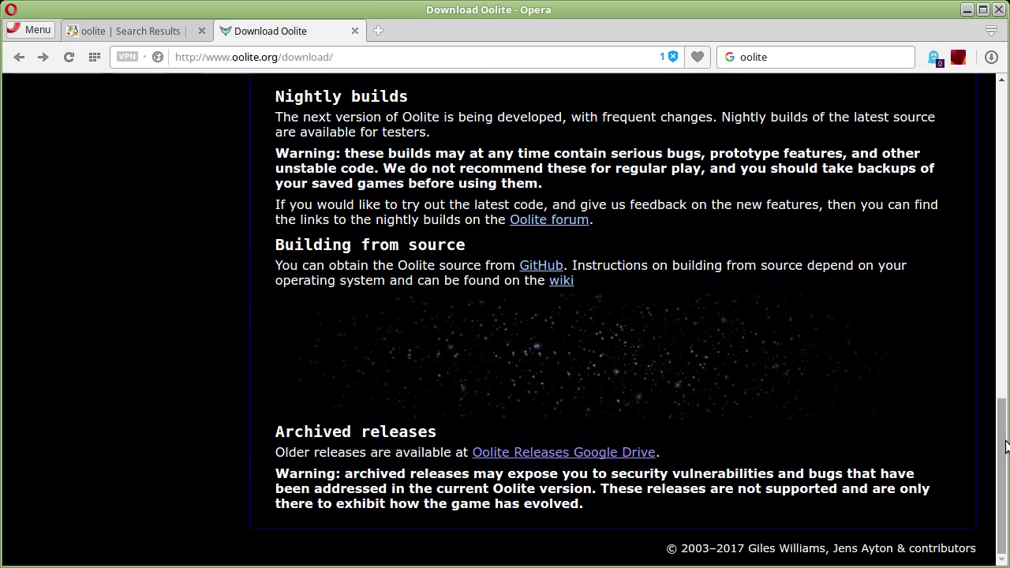
drag(995, 446, 989, 144)
scroll(989, 144, up, 1)
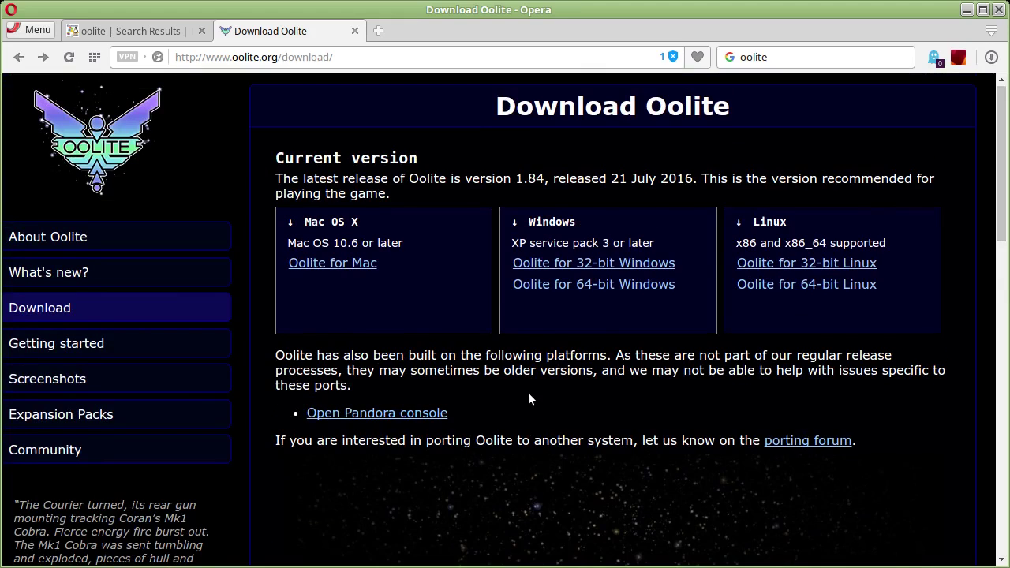
key(alt+Right)
Browse the Expansion Packs table of OXZ packs down to its 2014 entries and back up.
scroll(338, 312, down, 5)
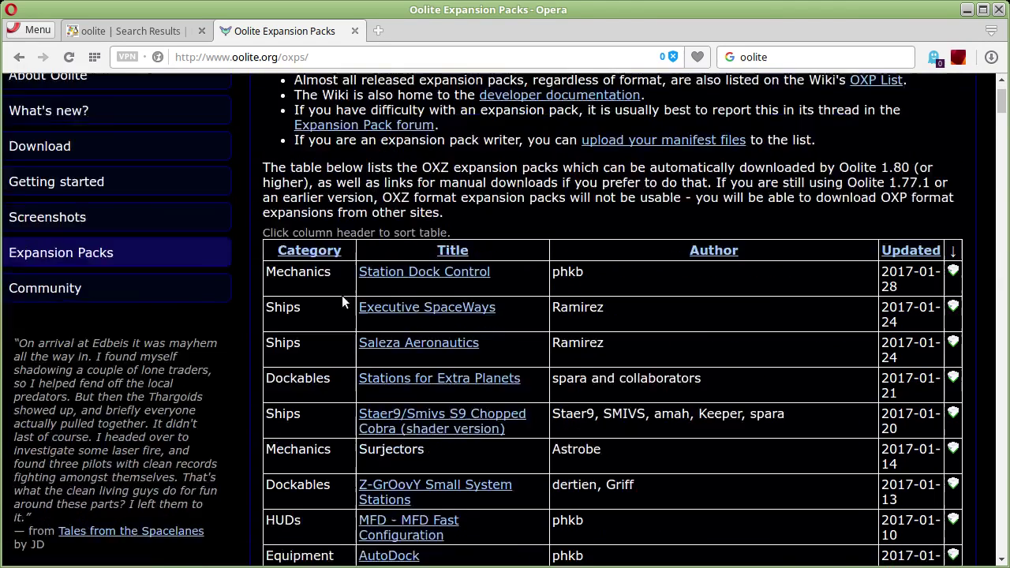
scroll(370, 288, down, 3)
scroll(373, 288, down, 5)
mouse_move(1003, 129)
mouse_down()
mouse_move(1005, 542)
mouse_move(1007, 67)
mouse_up()
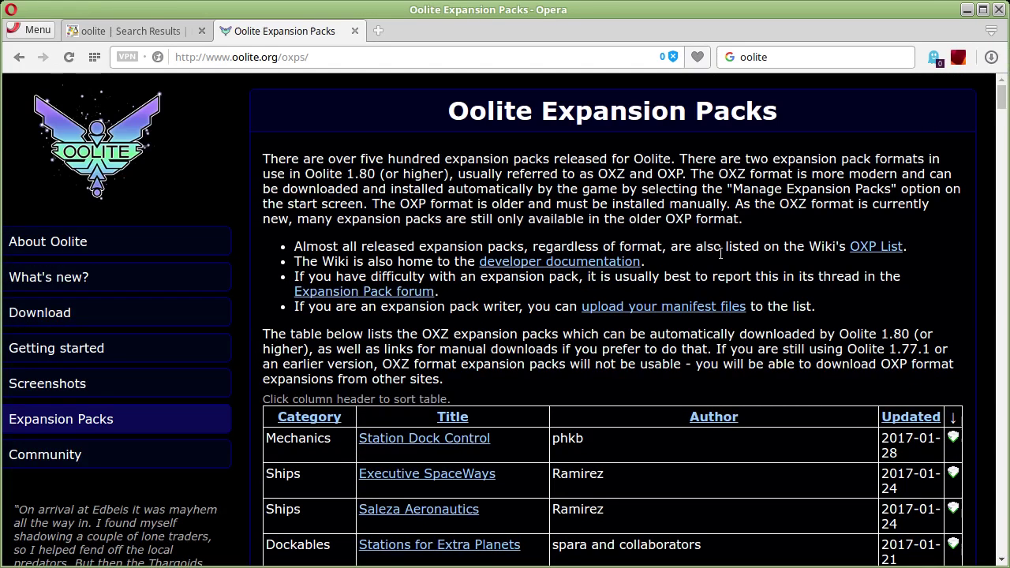
Open the Elite Wiki OXP List and skim its OXP category descriptions.
click(878, 245)
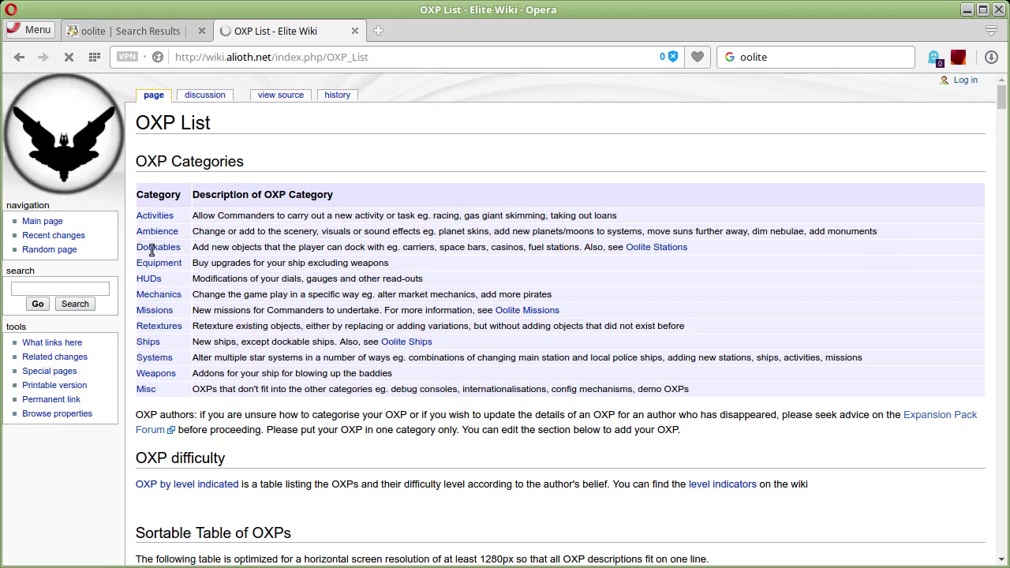
scroll(290, 260, down, 3)
scroll(292, 260, down, 3)
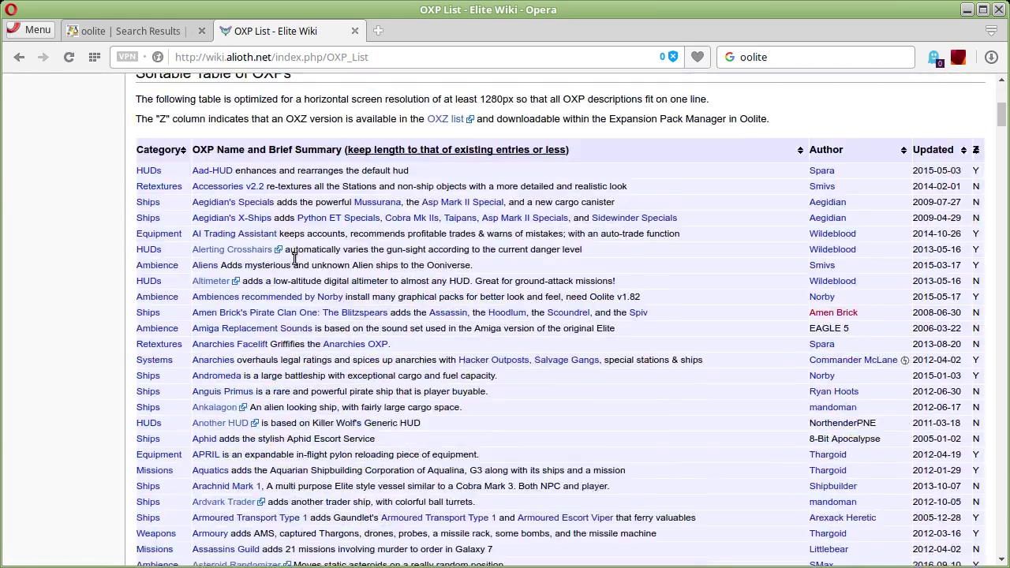
scroll(293, 258, down, 3)
scroll(293, 257, up, 7)
scroll(293, 254, up, 5)
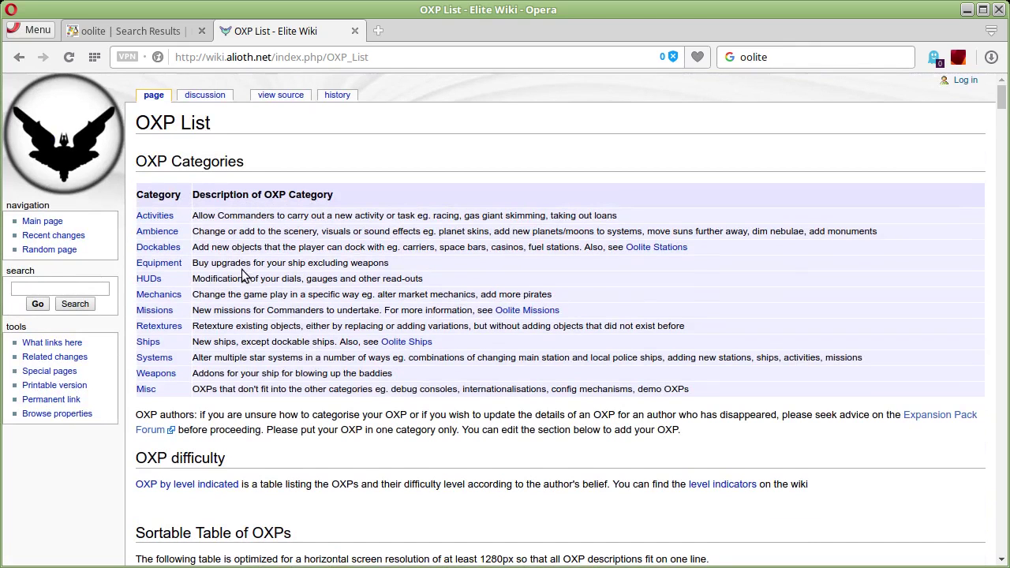
Open the Ships OXPs category and scroll through its list of 191 pages.
click(148, 345)
scroll(430, 292, down, 5)
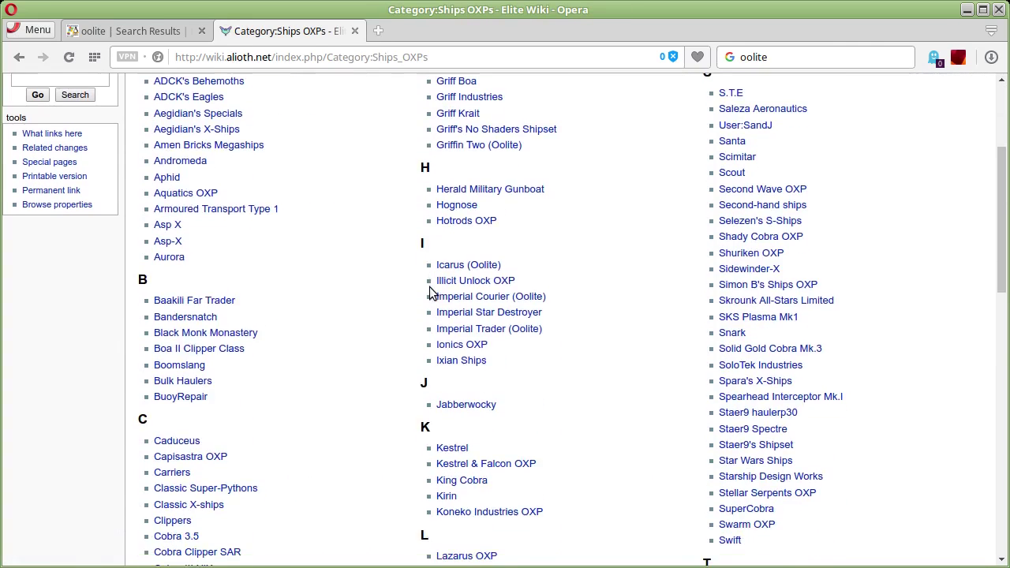
scroll(465, 290, down, 3)
scroll(476, 294, down, 3)
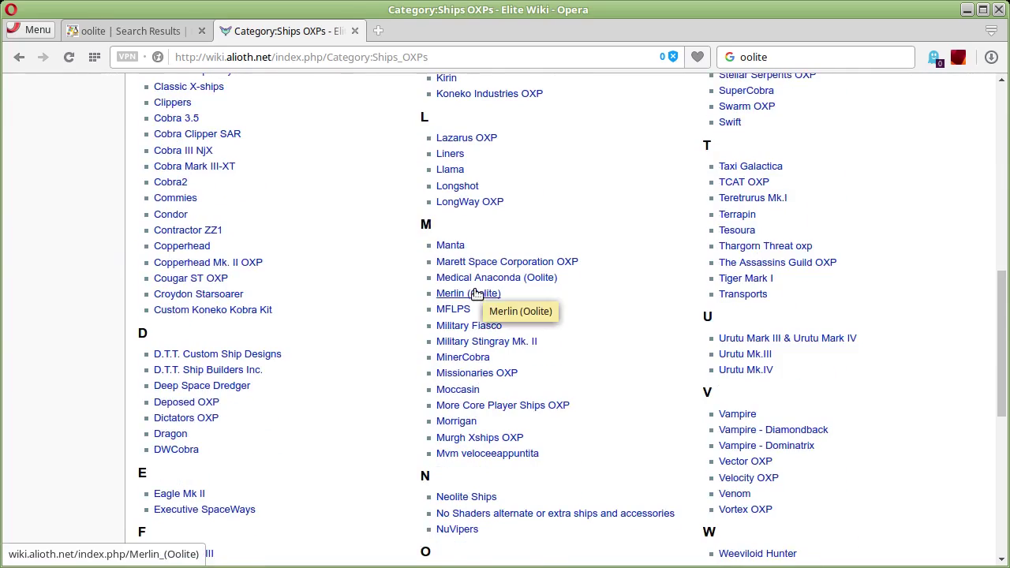
scroll(476, 294, down, 3)
scroll(485, 292, down, 2)
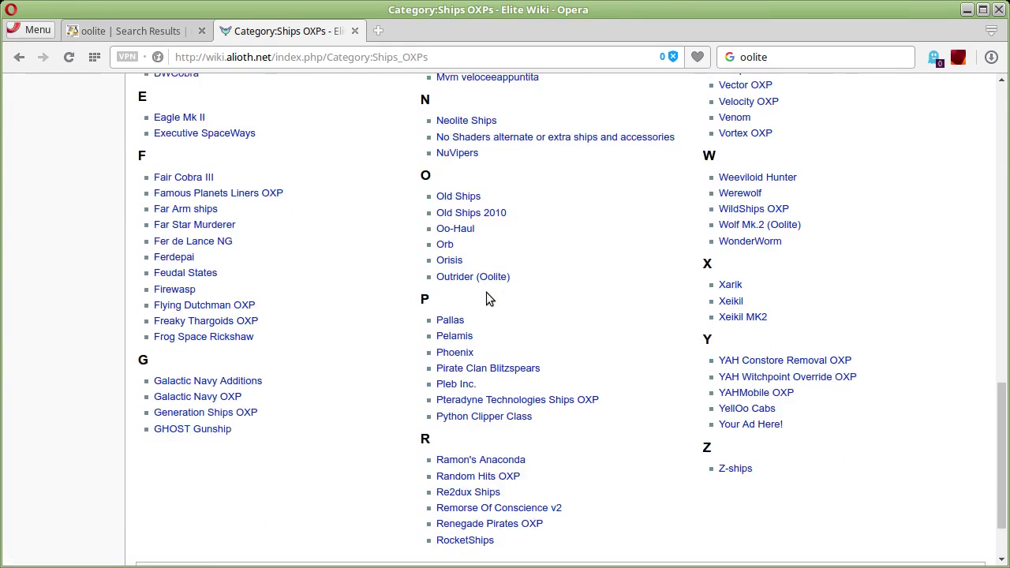
scroll(486, 296, up, 3)
scroll(486, 296, up, 2)
scroll(487, 297, up, 2)
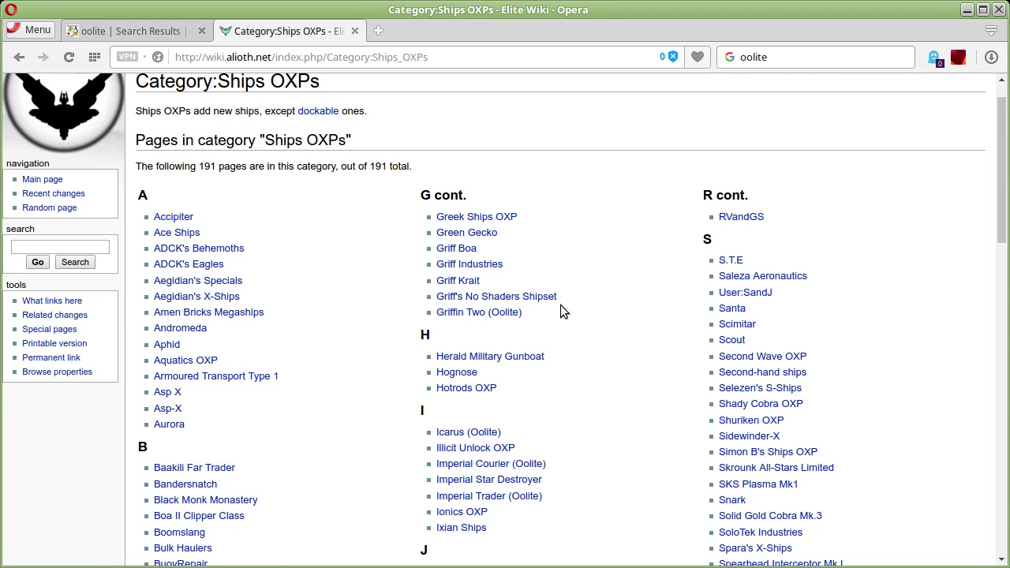
Read the Herald Military Gunboat article, then return to the Ships list.
click(491, 356)
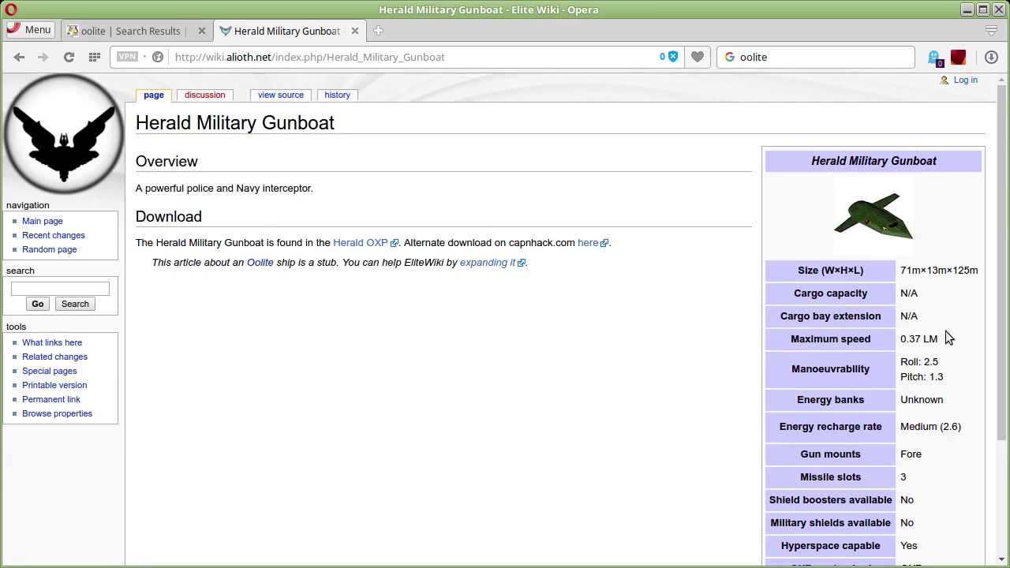
scroll(951, 342, down, 5)
scroll(323, 263, up, 3)
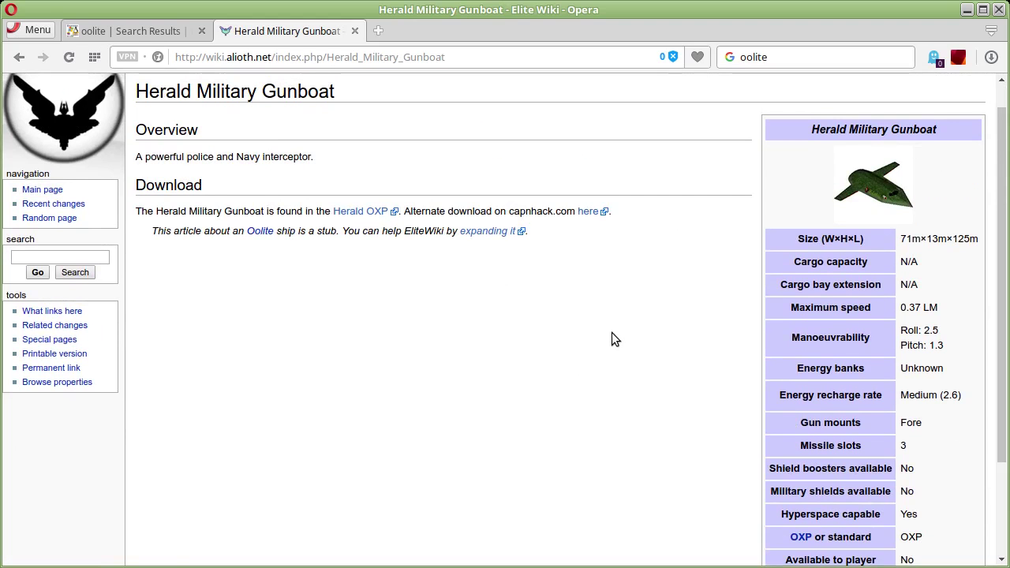
scroll(612, 340, down, 5)
scroll(609, 340, up, 6)
click(19, 57)
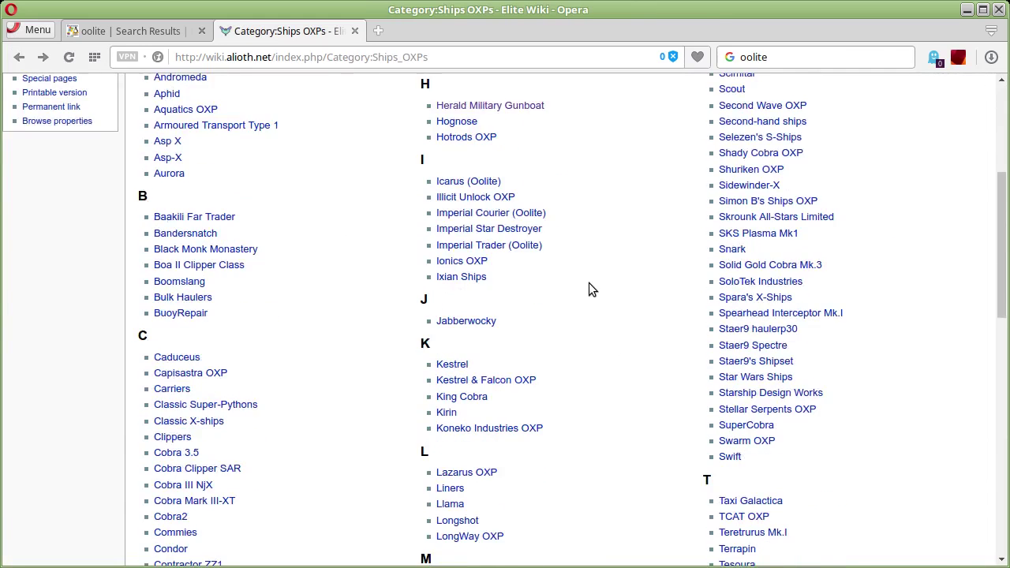
Return to the OXP List and glance at the Weapons OXPs category (22 pages).
click(19, 56)
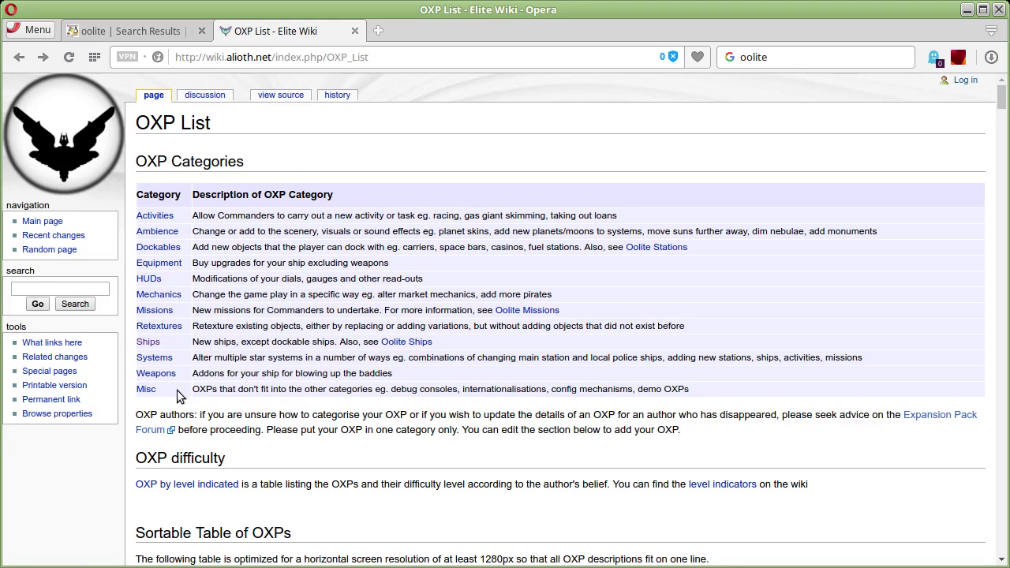
click(157, 374)
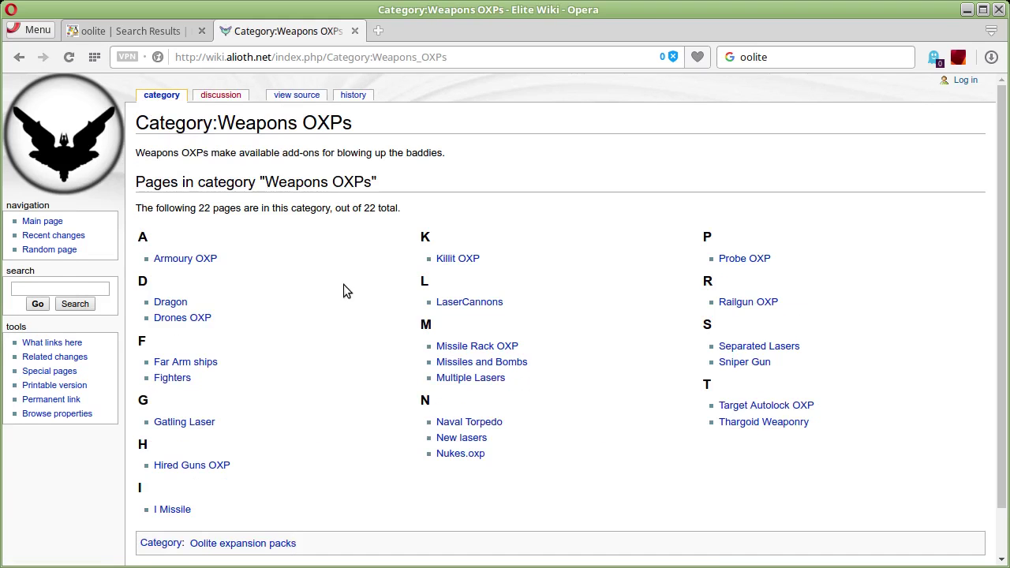
scroll(343, 291, down, 2)
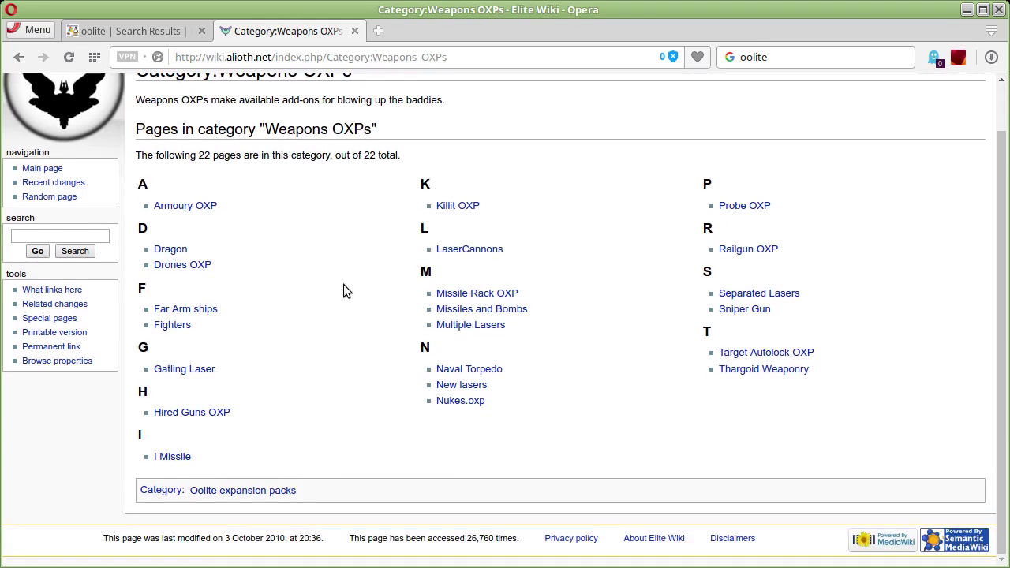
click(19, 57)
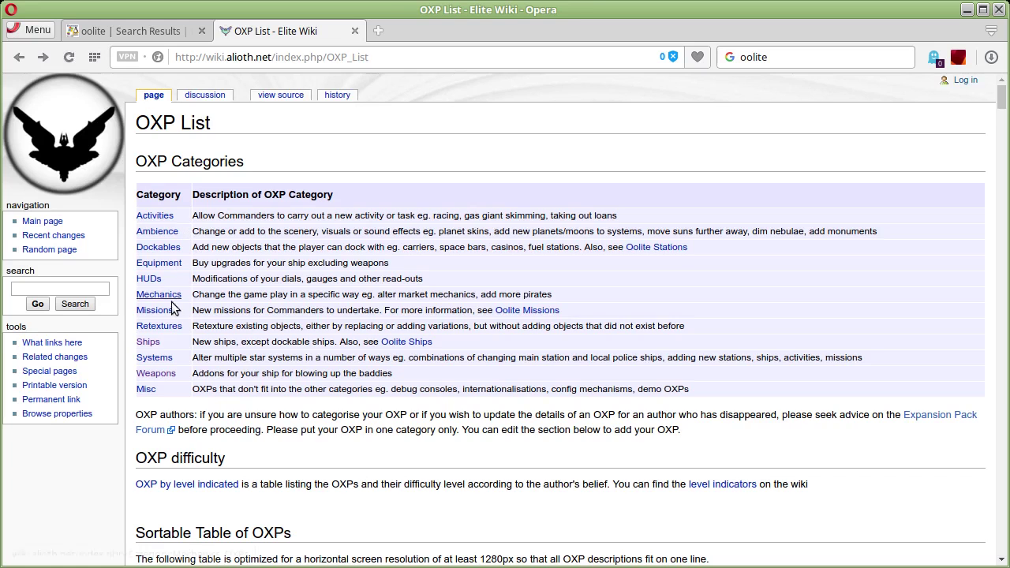
Browse the Missions OXPs category (40 pages), then go back to the OXP List.
click(154, 310)
scroll(364, 295, down, 4)
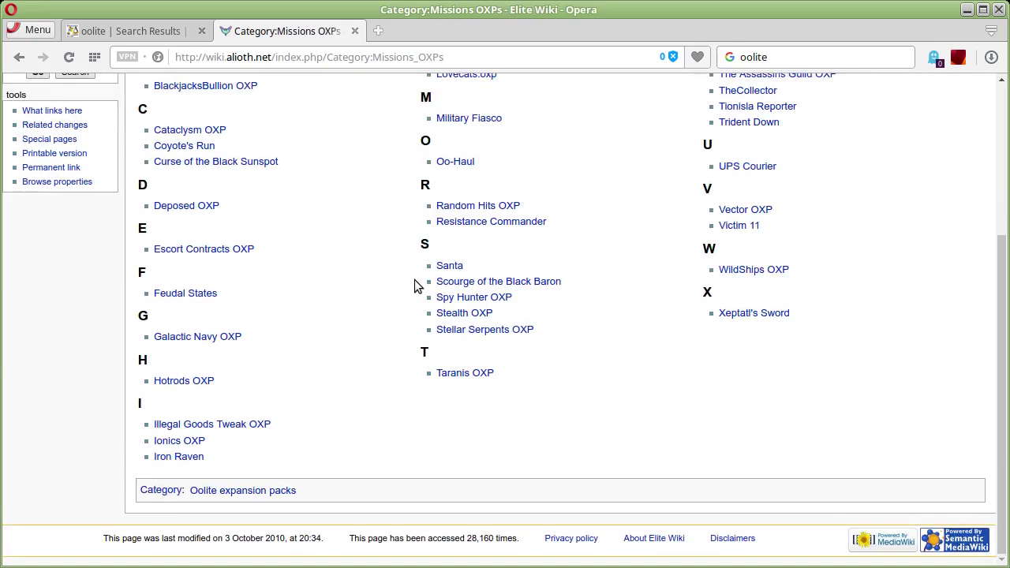
scroll(473, 290, up, 3)
scroll(497, 296, up, 3)
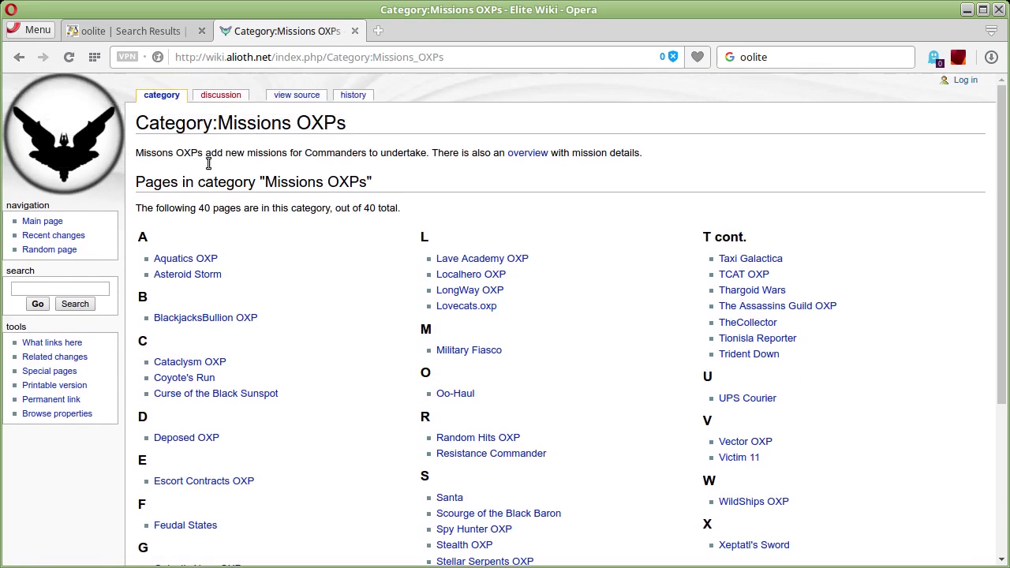
click(19, 57)
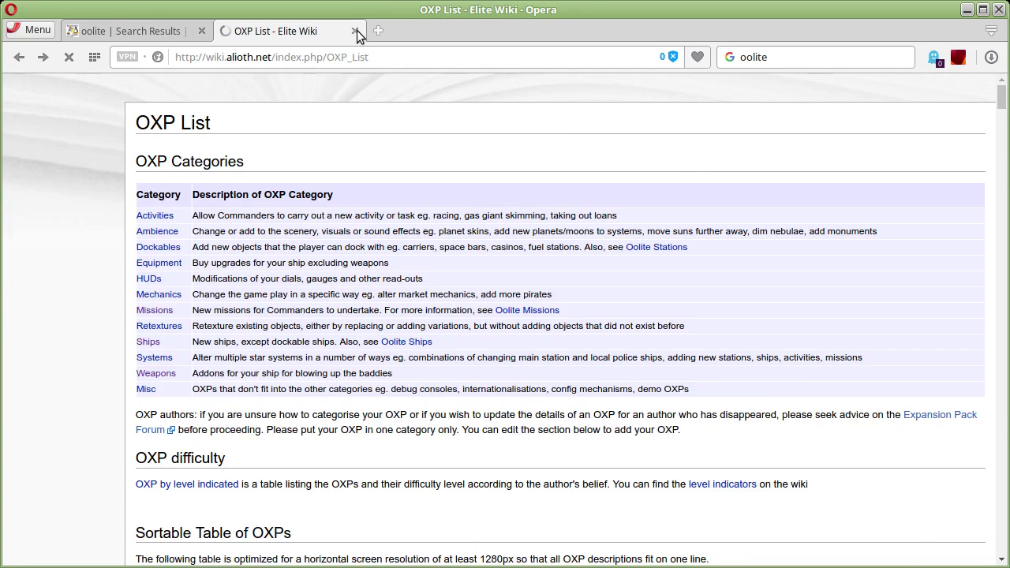
Close the Elite Wiki tab and scroll the Kompjuteri 'oolite' results to the top.
click(355, 31)
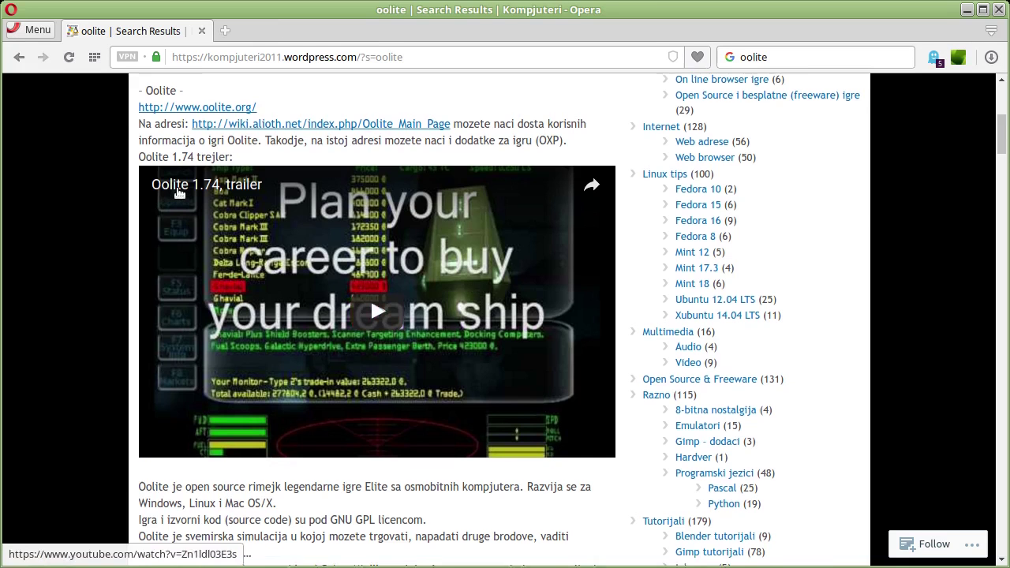
scroll(365, 209, up, 2)
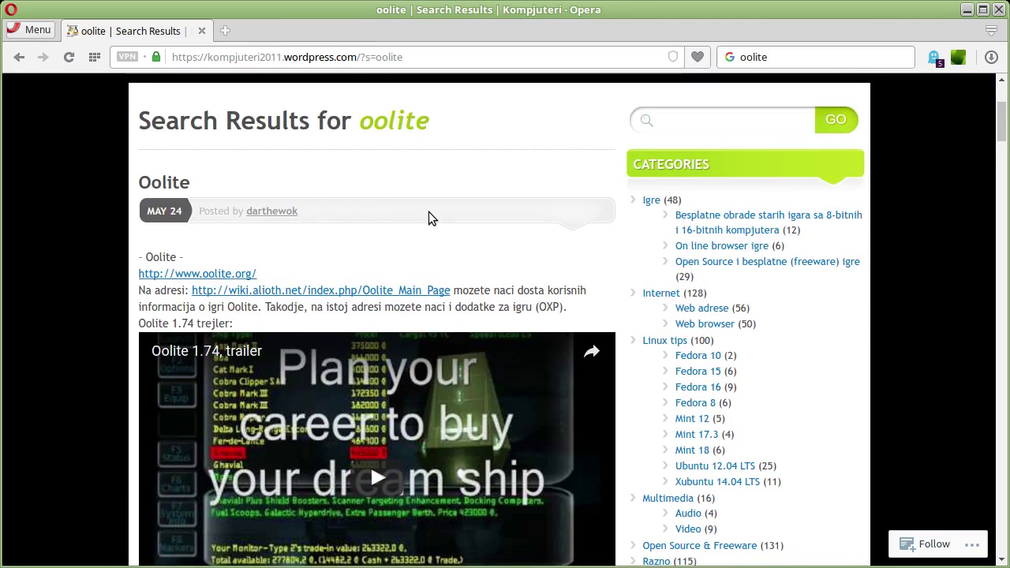
scroll(428, 216, up, 3)
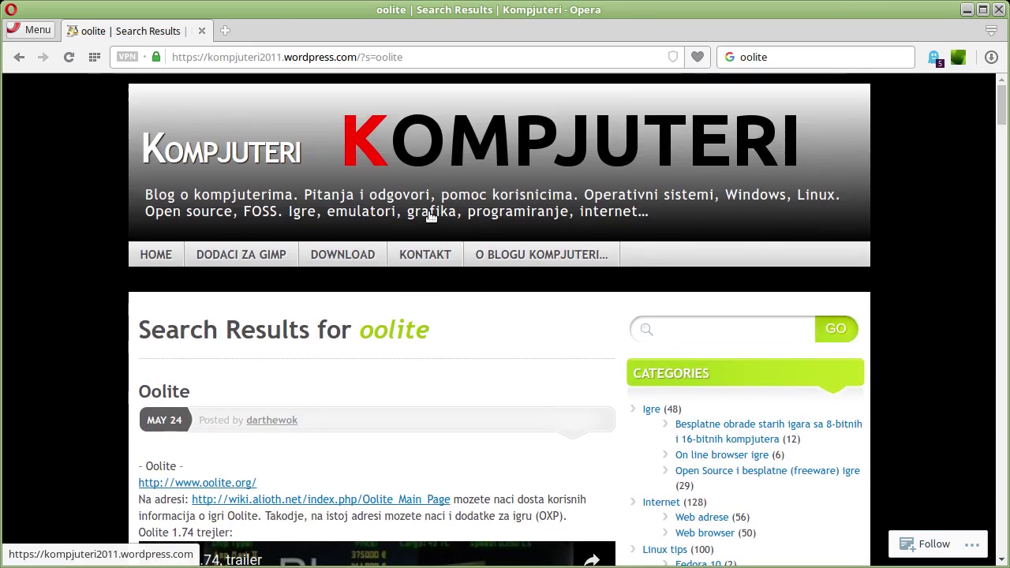